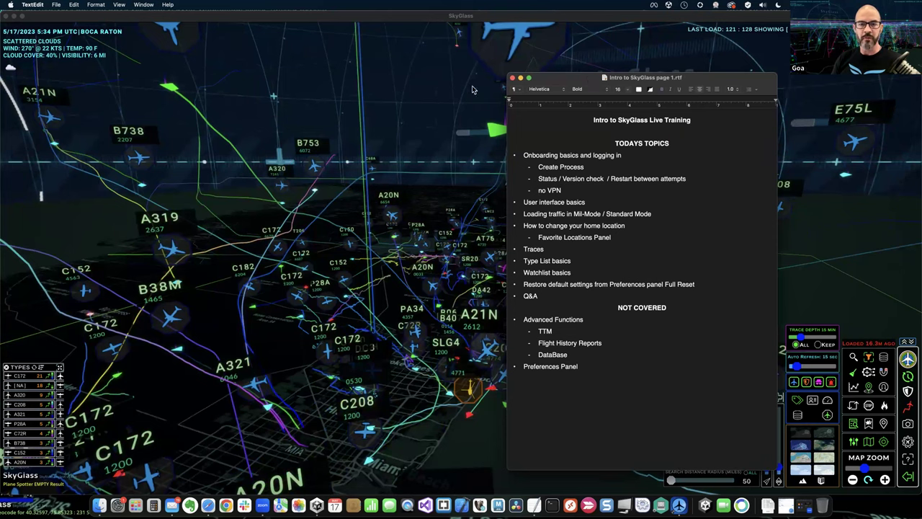
Go through the training outline topic by topic, from onboarding and logging in through Q&A to Advanced Functions
left_click(715, 175)
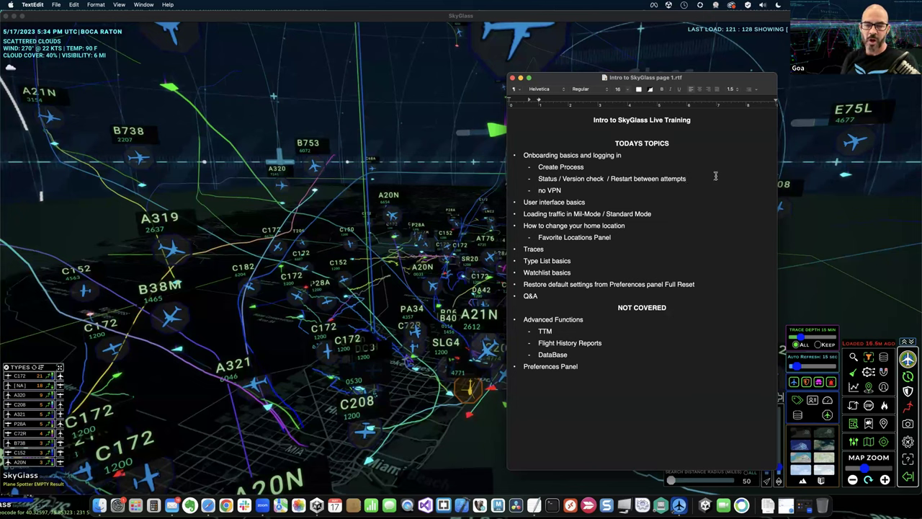
left_click(649, 155)
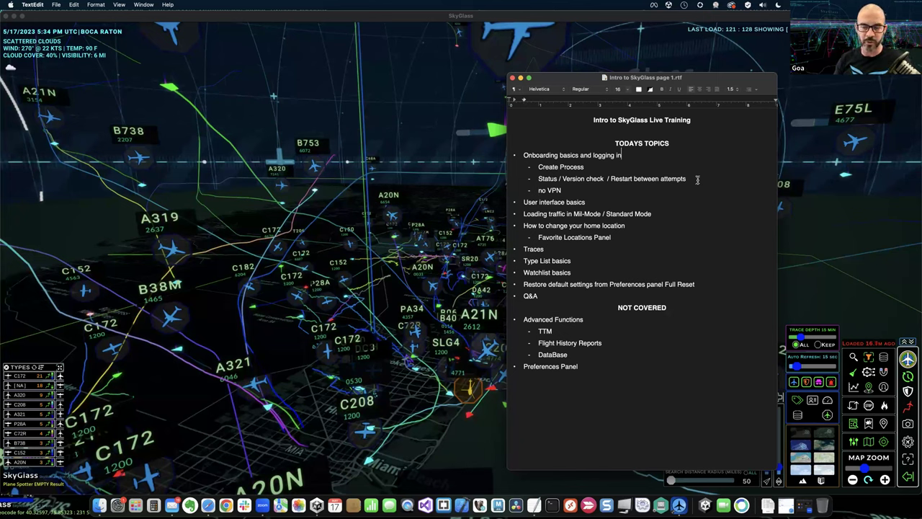
double_click(609, 202)
triple_click(608, 202)
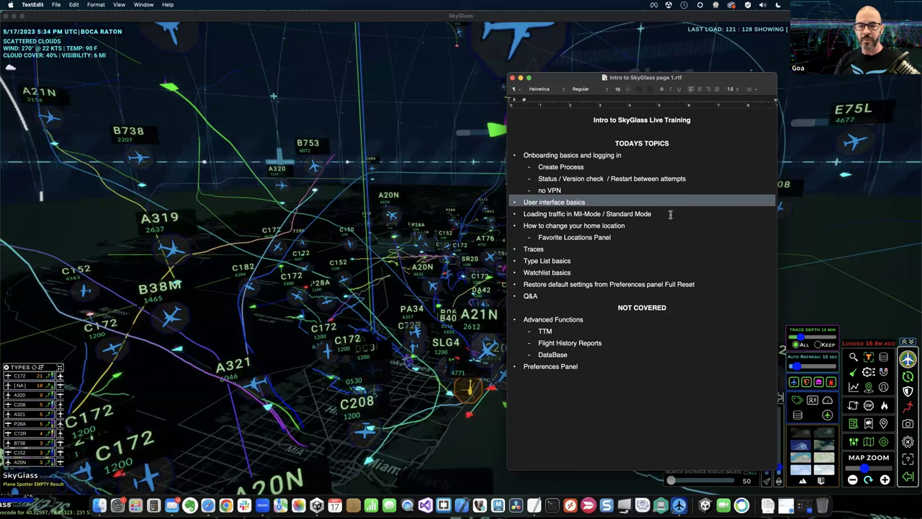
triple_click(671, 214)
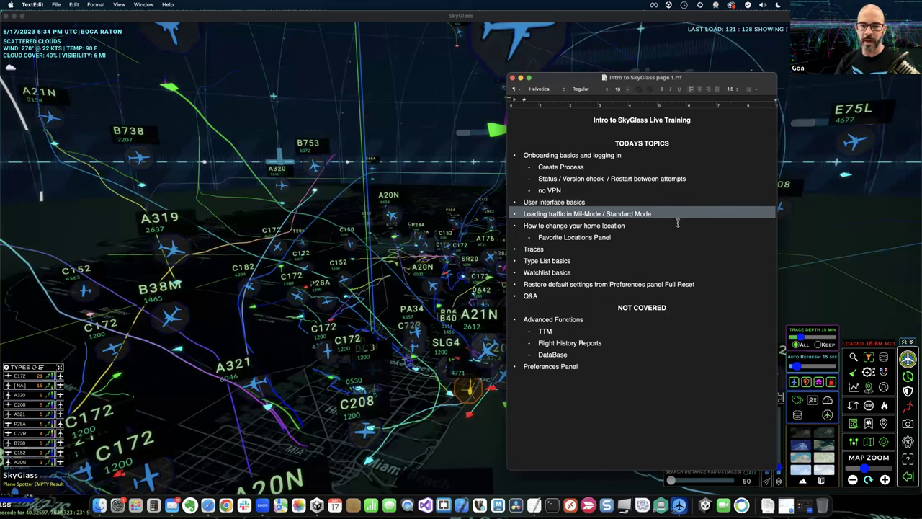
left_click(664, 223)
triple_click(663, 223)
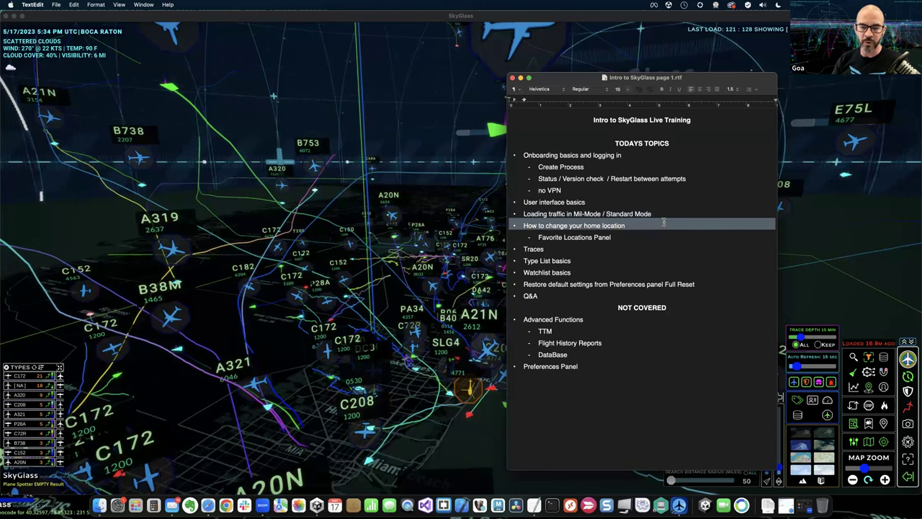
triple_click(651, 250)
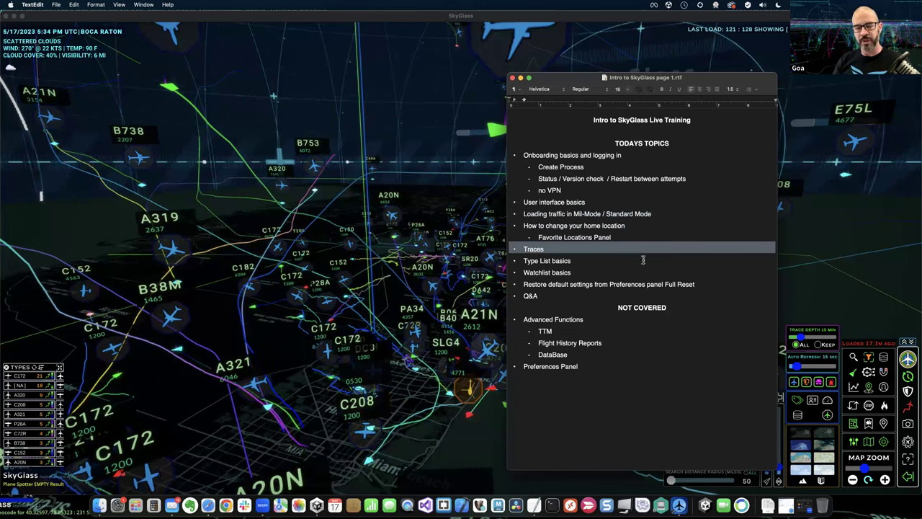
left_click(644, 259)
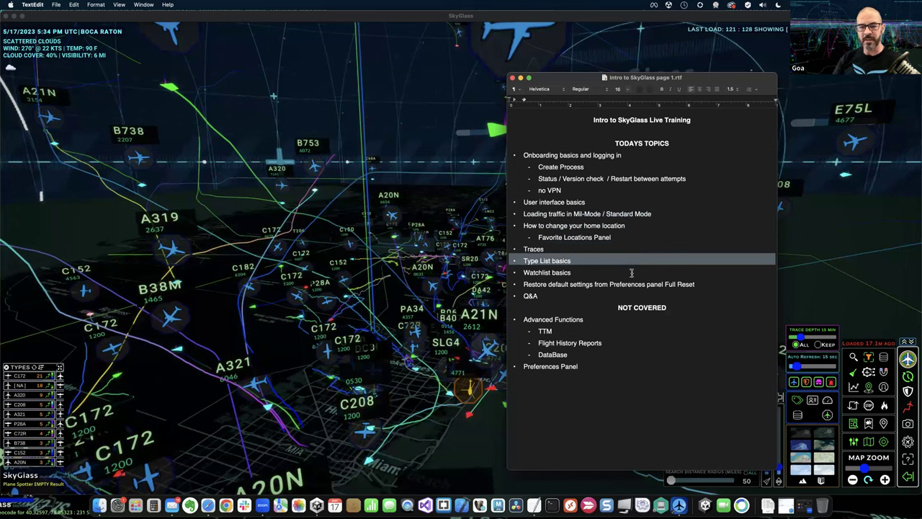
left_click(631, 272)
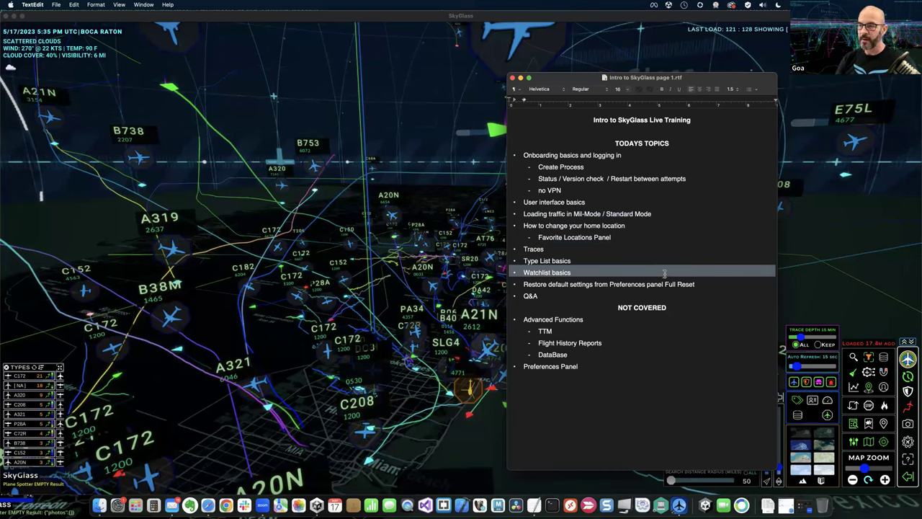
triple_click(708, 284)
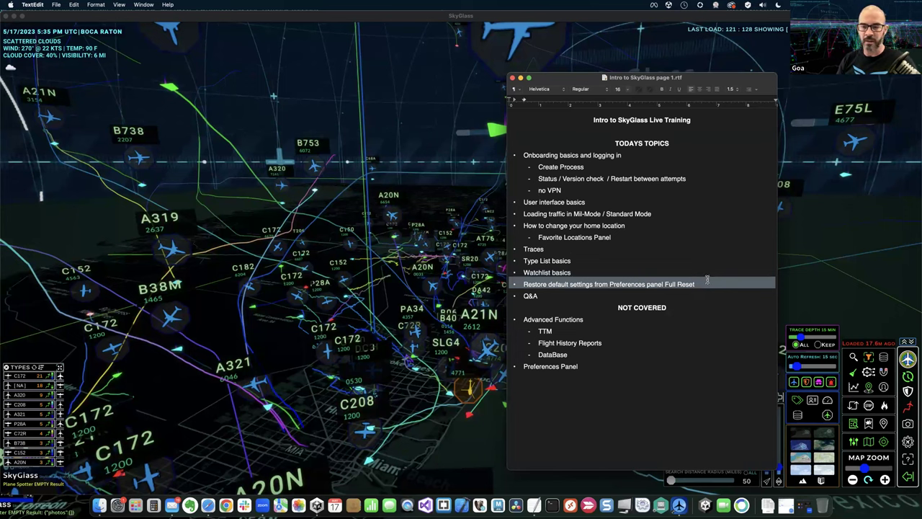
triple_click(688, 295)
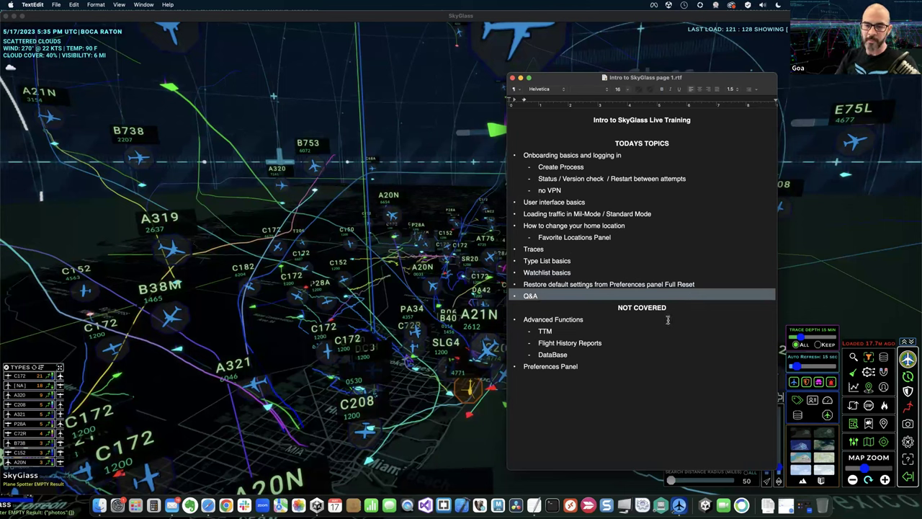
left_click(668, 319)
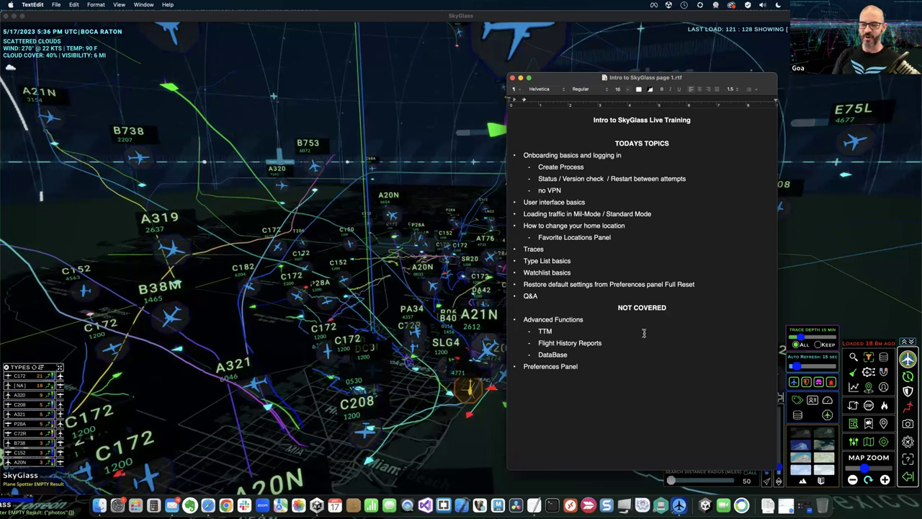
Close the training outline document and switch to the SkyGlass traffic map
left_click_drag(552, 79, 567, 80)
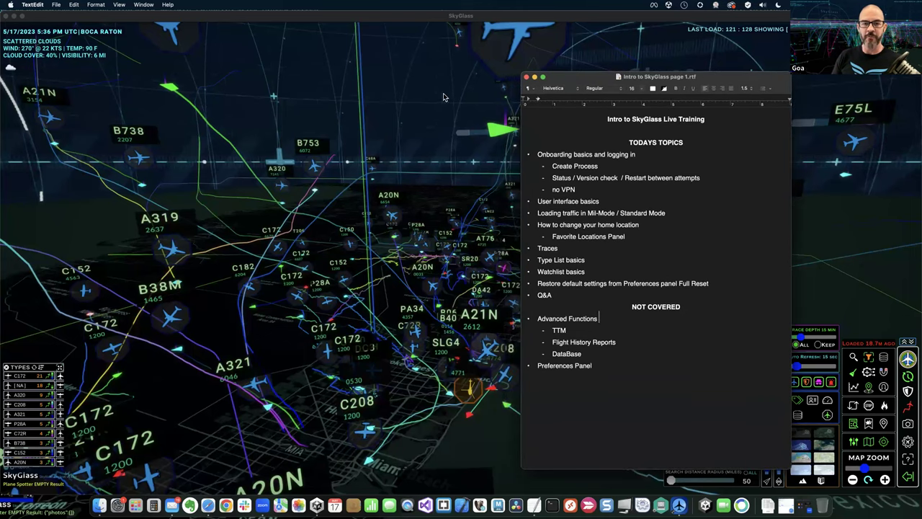
left_click_drag(571, 79, 564, 74)
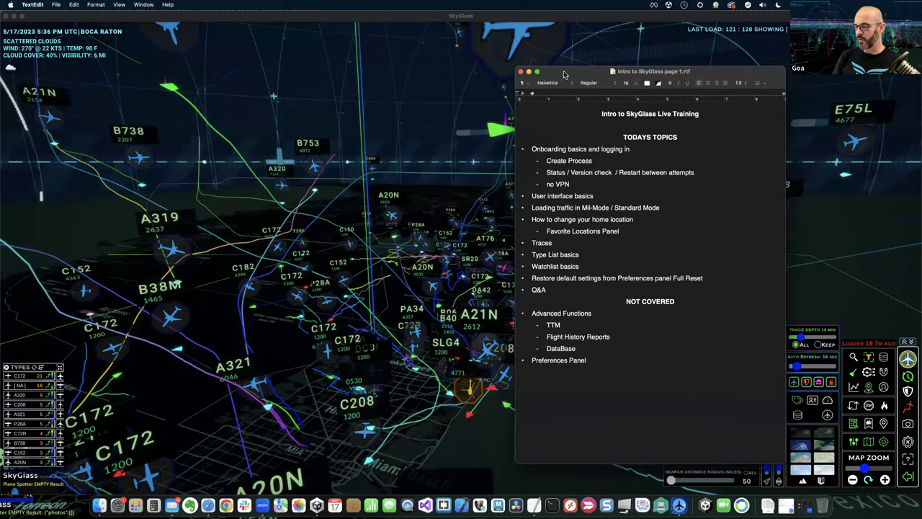
left_click(521, 72)
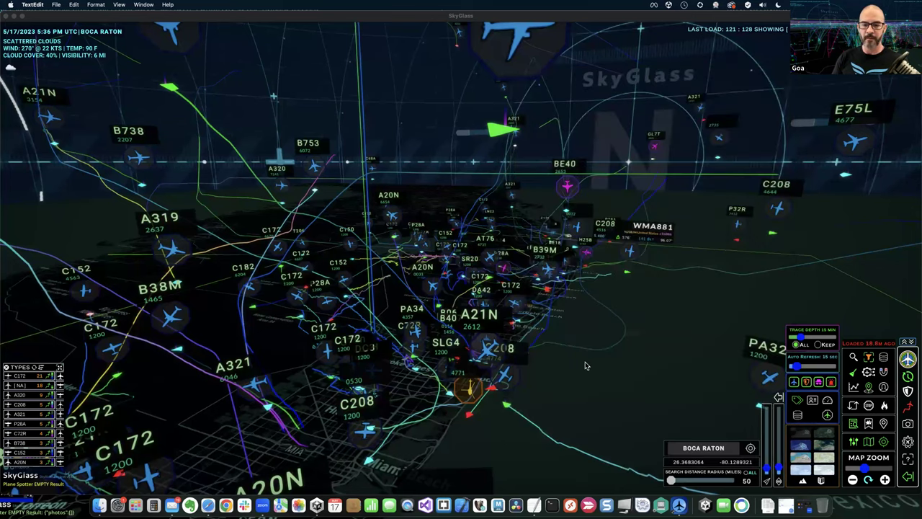
left_click(610, 349)
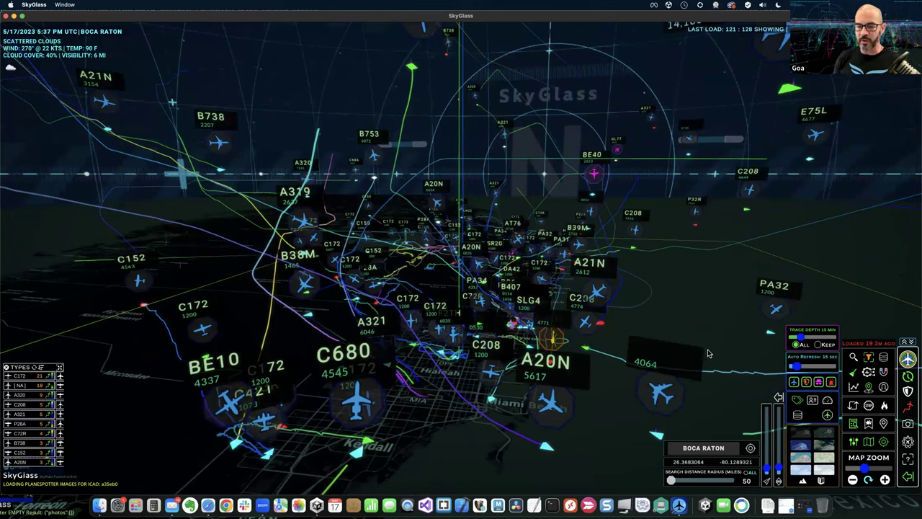
left_click_drag(732, 326, 582, 349)
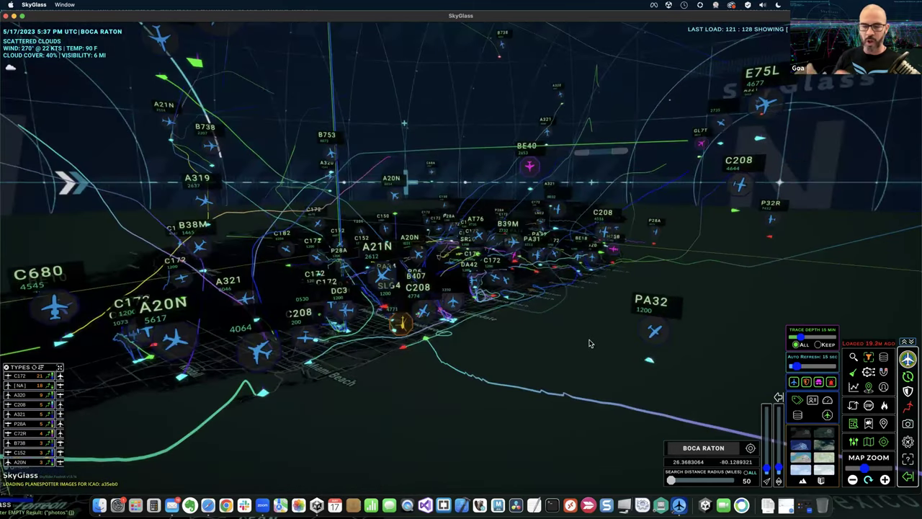
left_click(652, 360)
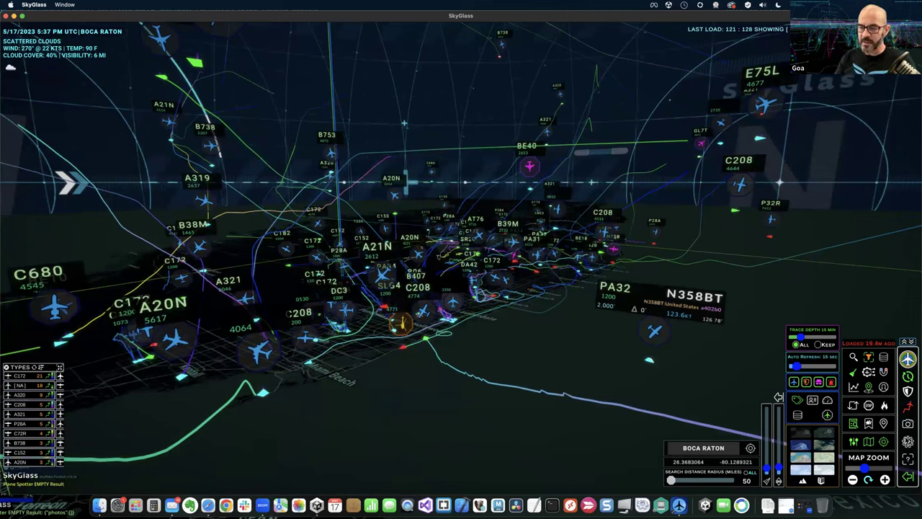
Enlarge the interface scale and carry out a Full Reset of all SkyGlass preferences
left_click(912, 340)
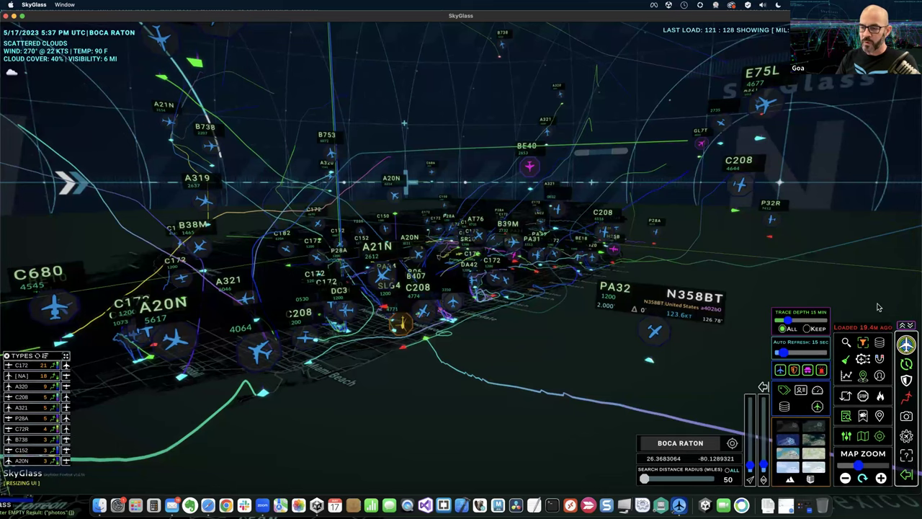
left_click(906, 436)
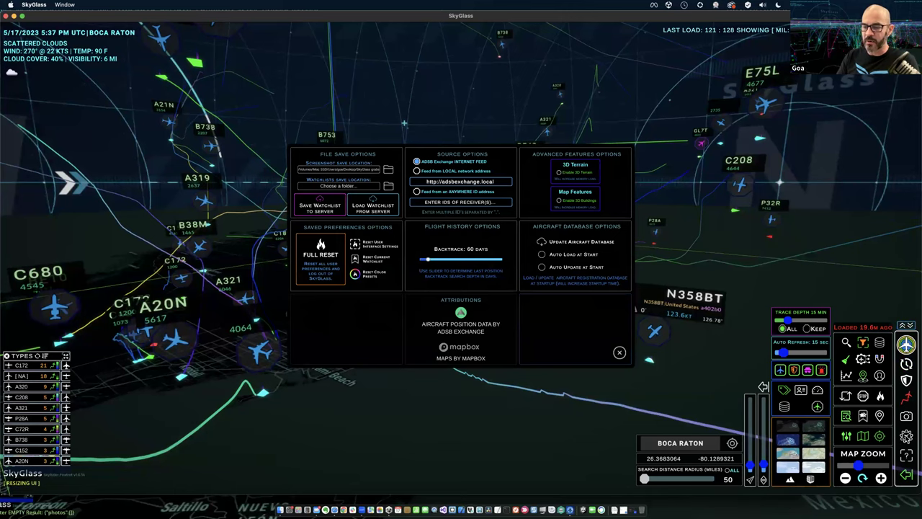
left_click(905, 325)
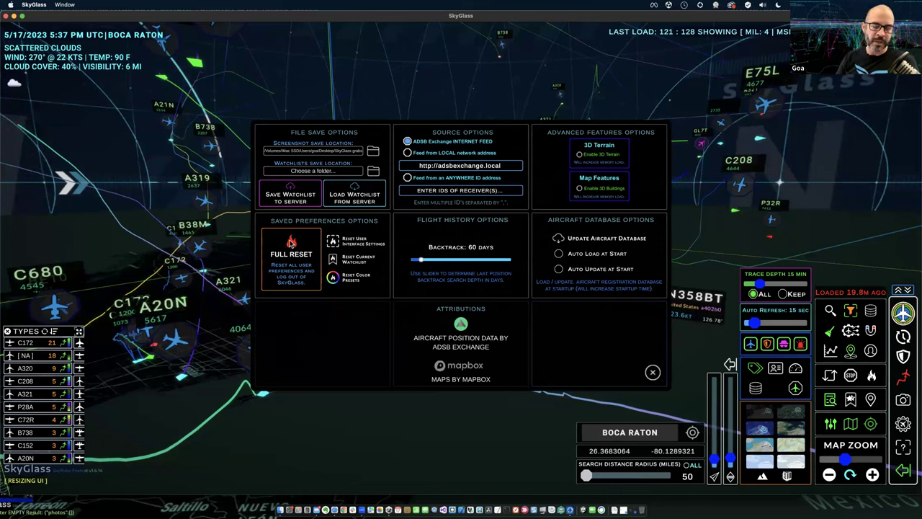
left_click(291, 245)
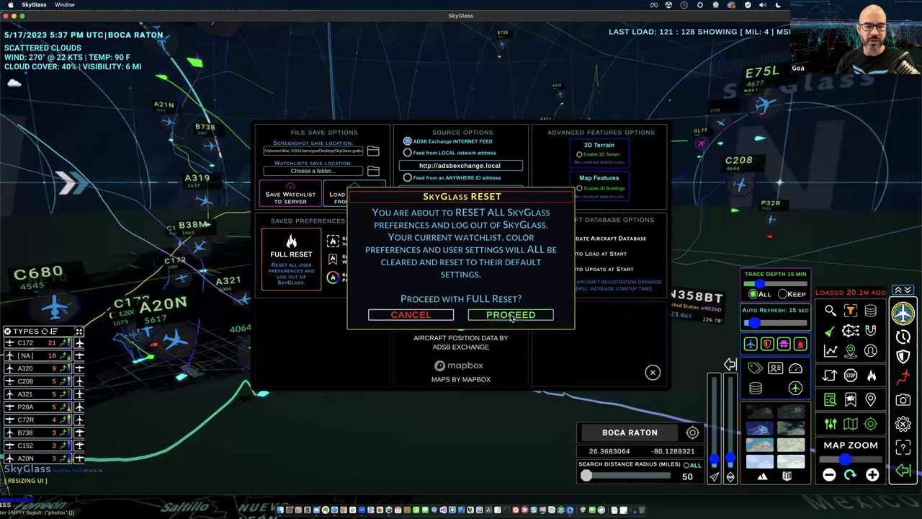
left_click(518, 317)
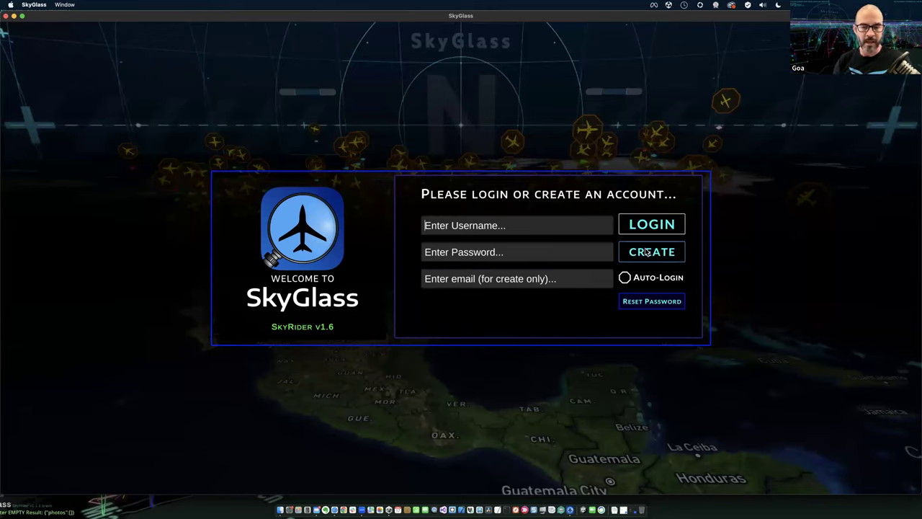
Enable Auto-Login, log in with the account username and password, and enter SkyGlass
left_click(625, 279)
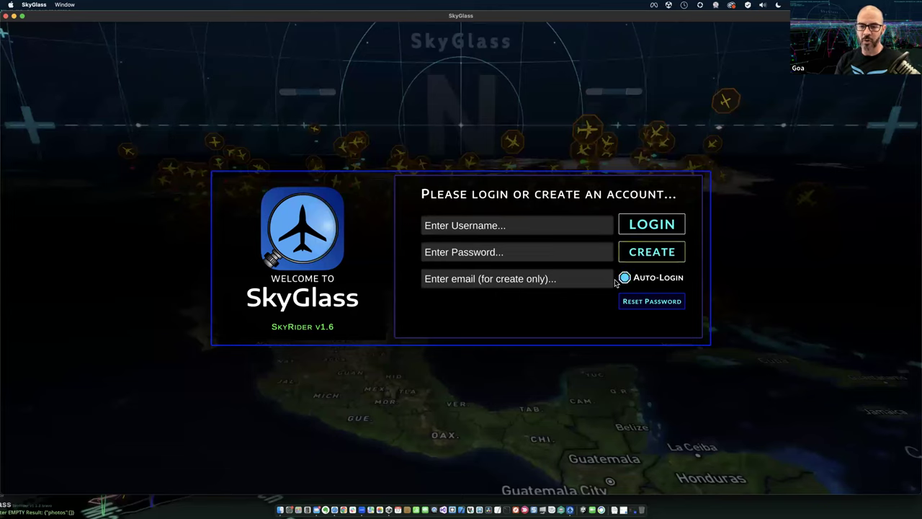
left_click(486, 226)
type("goadev")
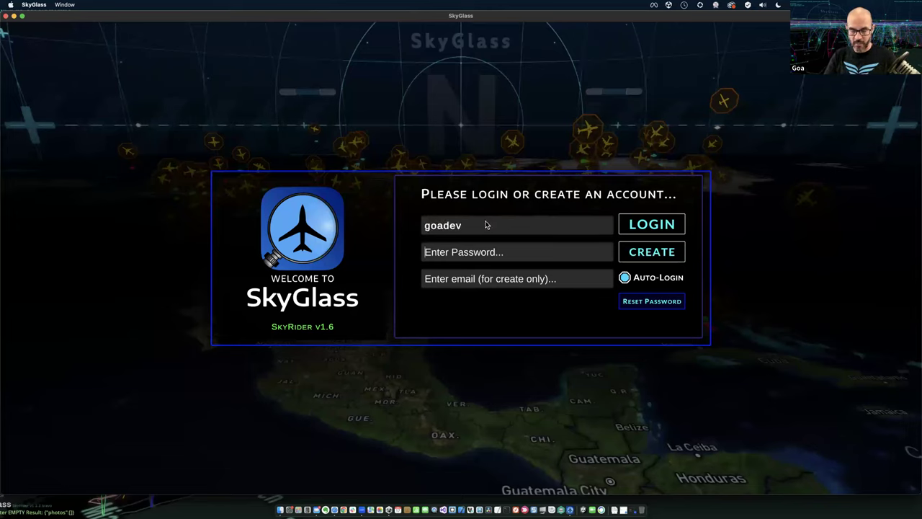
key("Tab")
type("****")
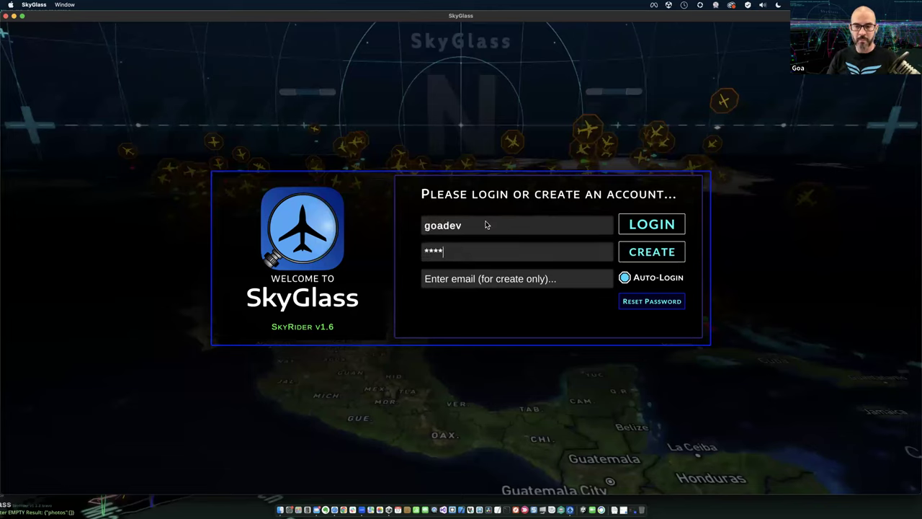
left_click(656, 225)
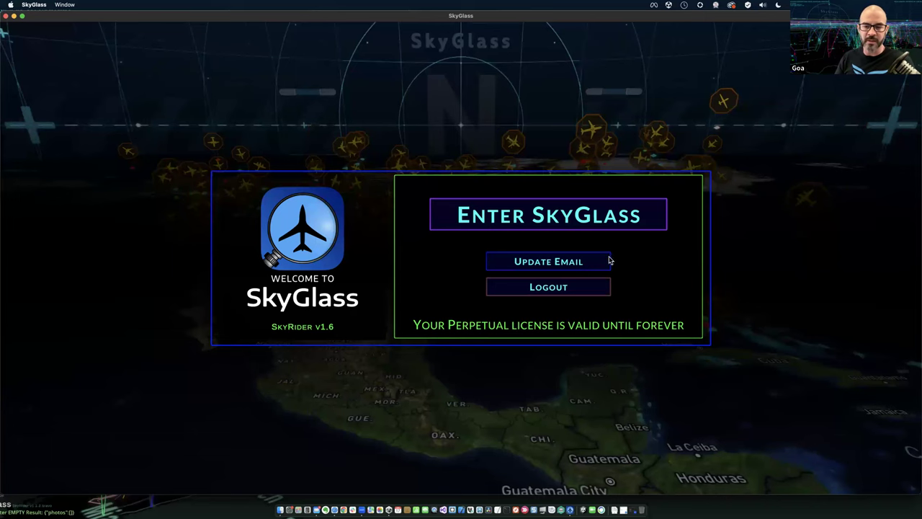
left_click(556, 218)
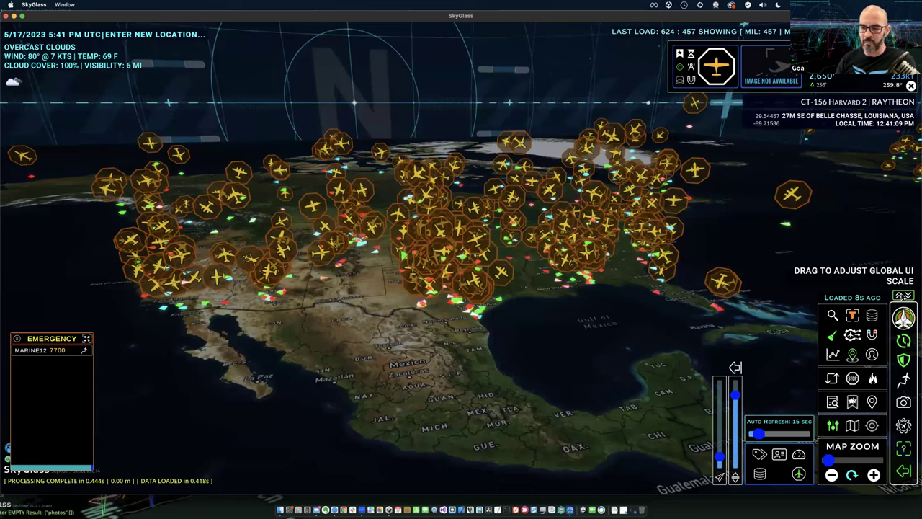
Adjust the global UI scale up and down, leaving the interface enlarged
left_click_drag(907, 296, 889, 193)
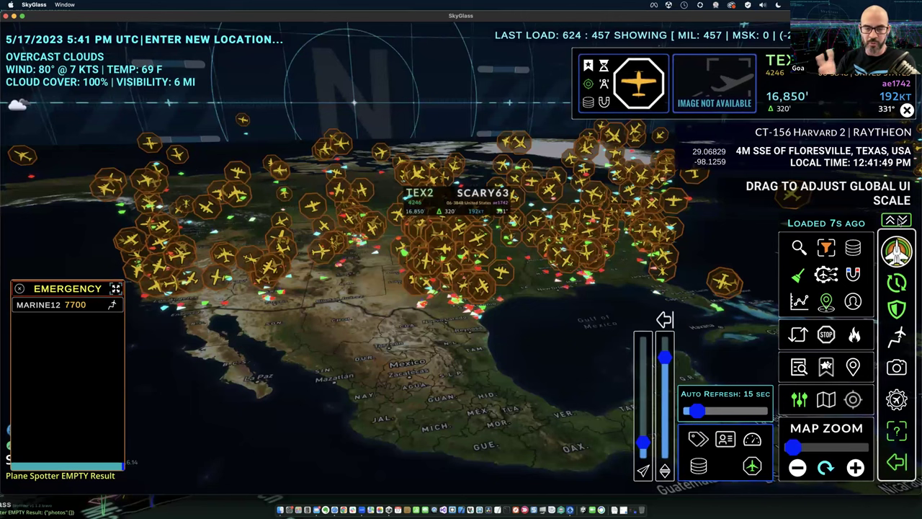
left_click_drag(899, 219, 904, 243)
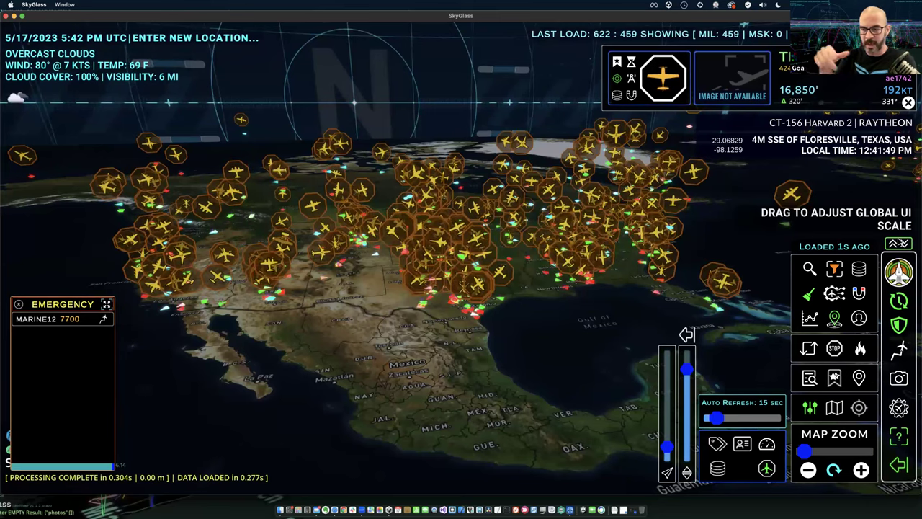
left_click_drag(903, 244, 897, 228)
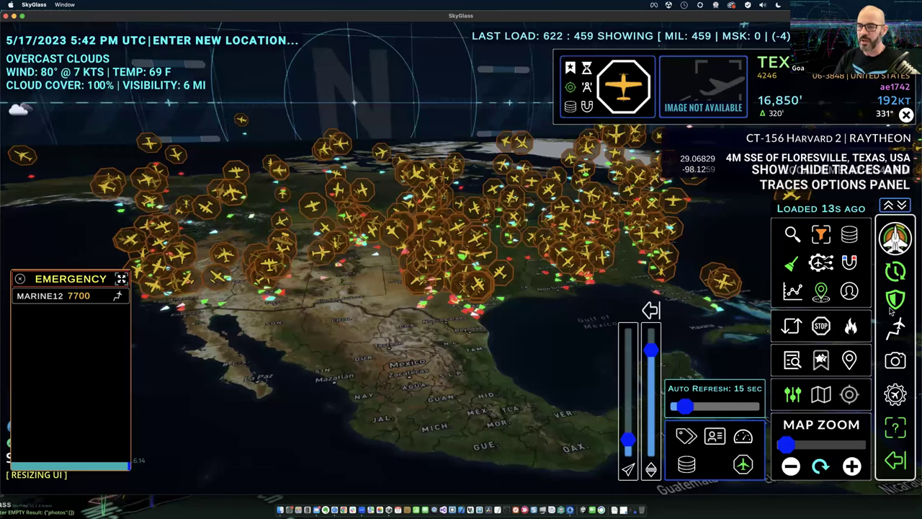
left_click_drag(897, 227, 897, 238)
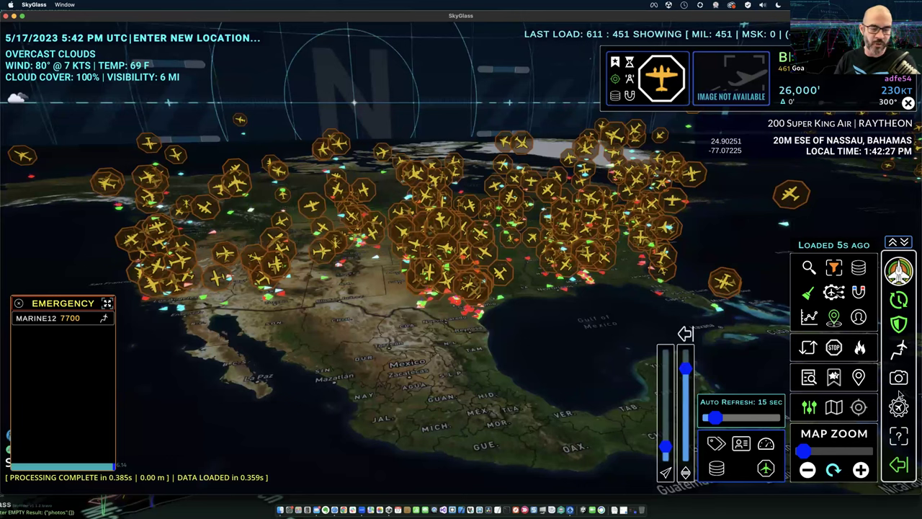
left_click(901, 240)
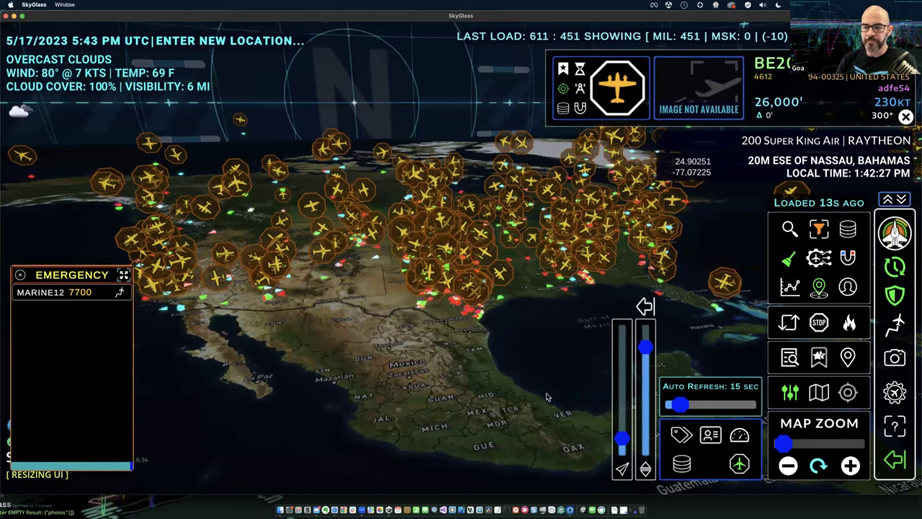
Collapse the tool panels beside the main toolbar and select MARINE12 in the Emergency list
left_click(897, 459)
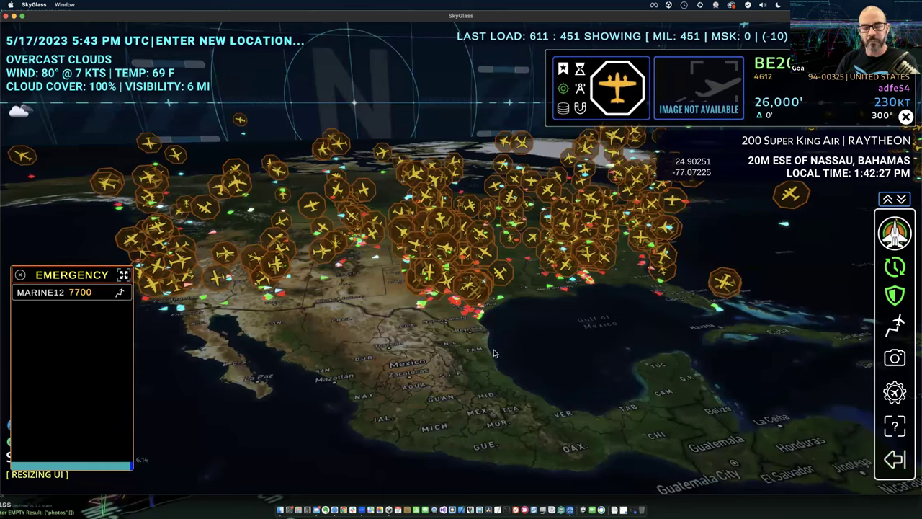
left_click(90, 291)
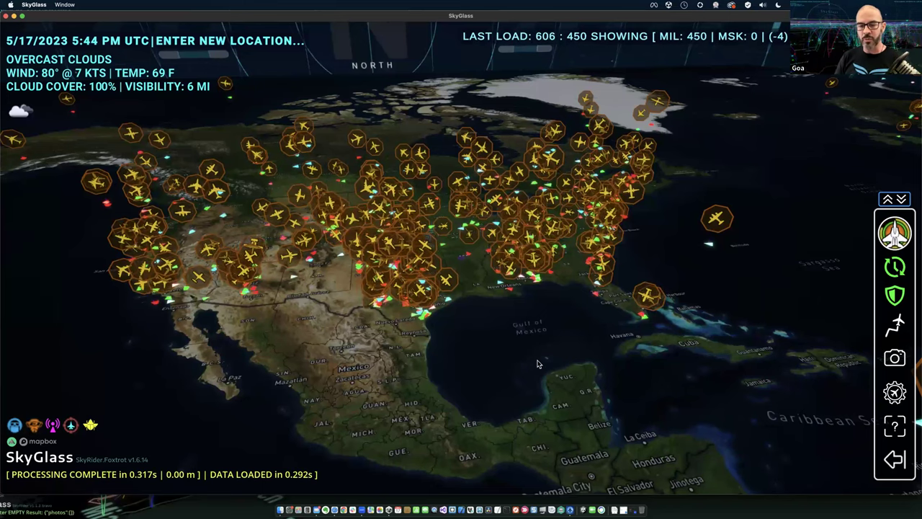
Examine the aircraft across North America, from a close view of Arkansas to the whole continent
scroll(533, 363, "up", 3)
scroll(529, 361, "up", 3)
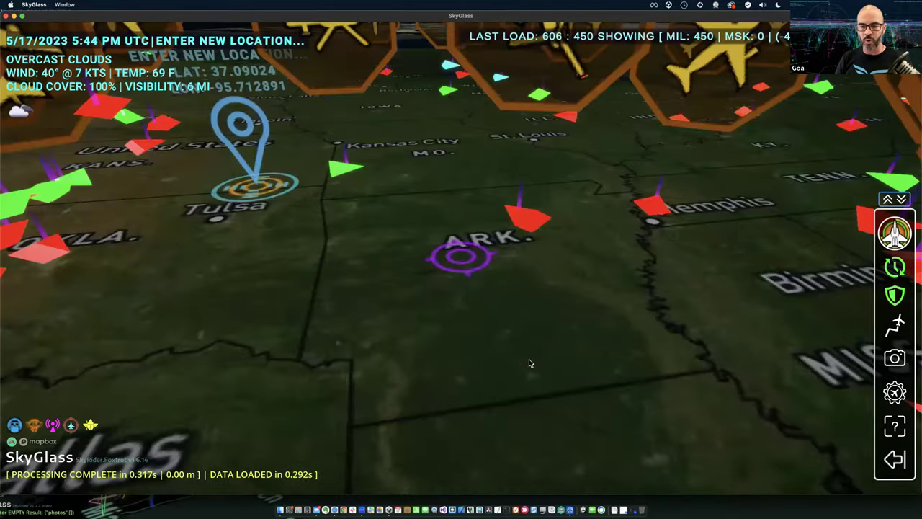
scroll(530, 360, "down", 2)
scroll(526, 364, "down", 2)
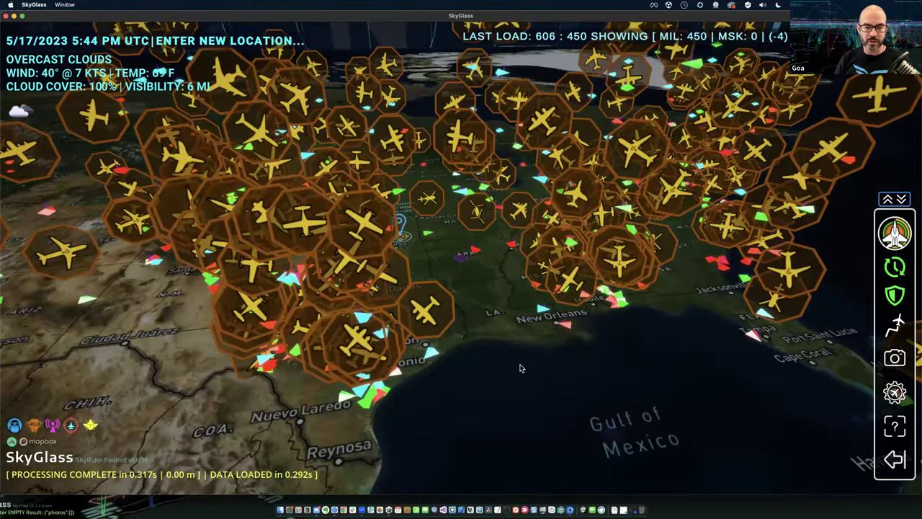
scroll(520, 368, "down", 3)
scroll(504, 364, "up", 3)
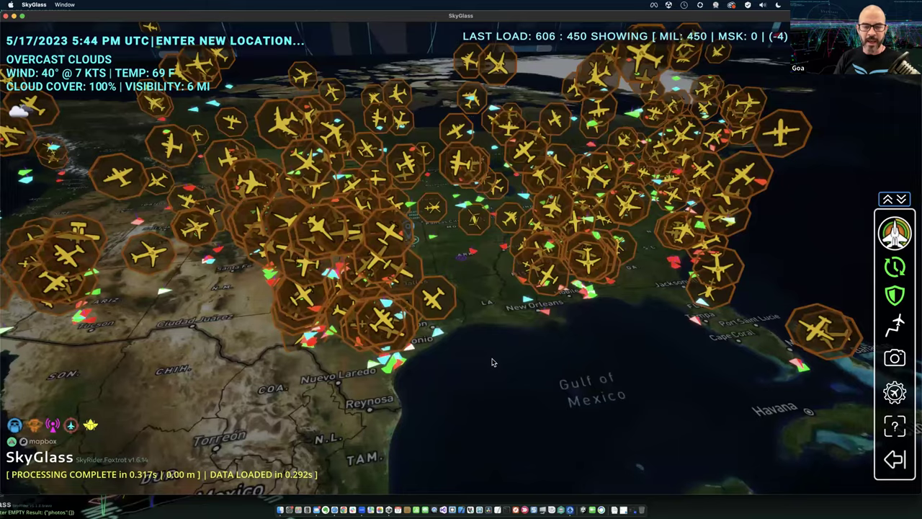
scroll(492, 362, "up", 5)
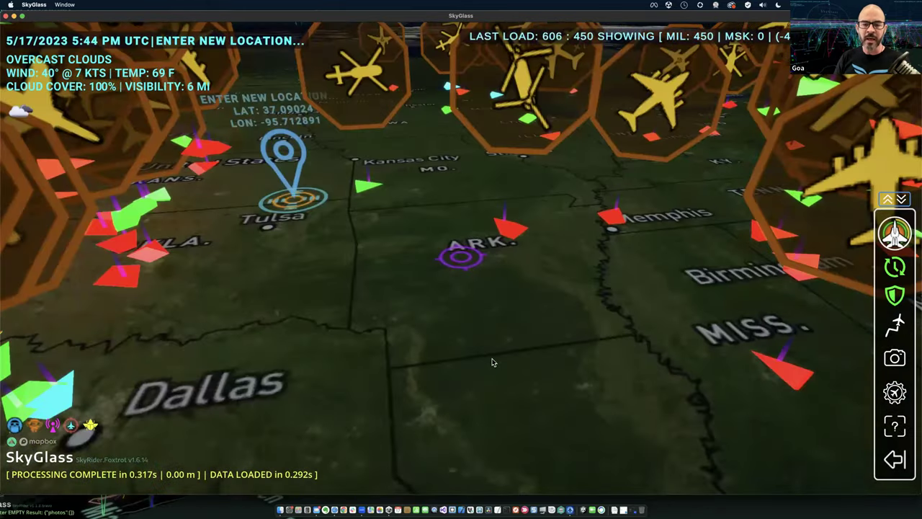
scroll(493, 362, "up", 1)
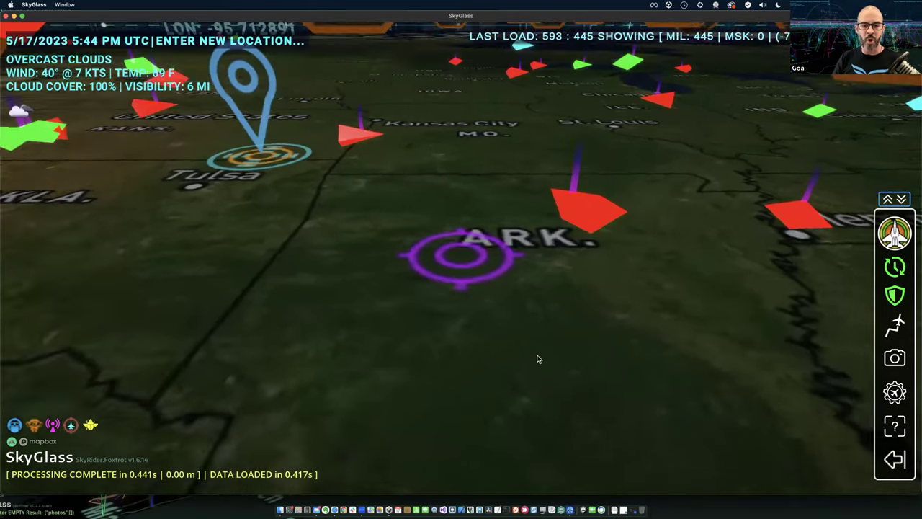
scroll(545, 360, "down", 3)
scroll(546, 361, "up", 3)
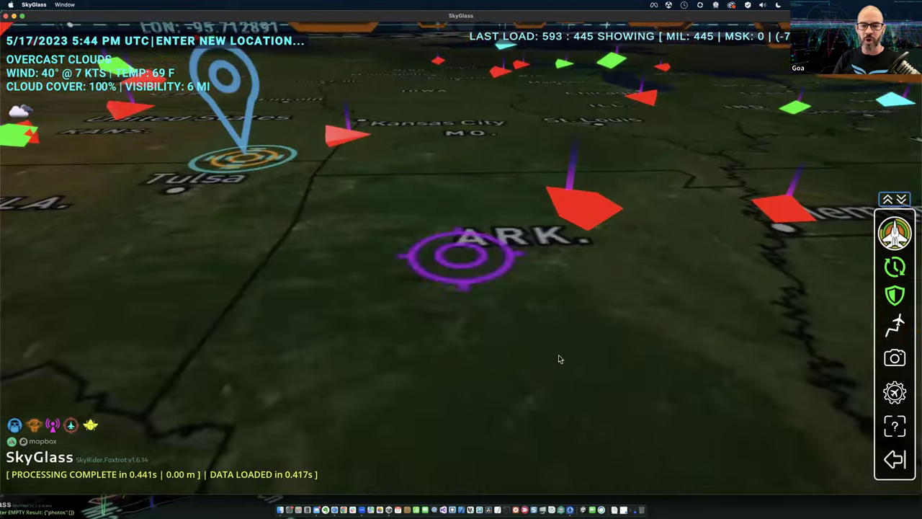
scroll(461, 344, "up", 3)
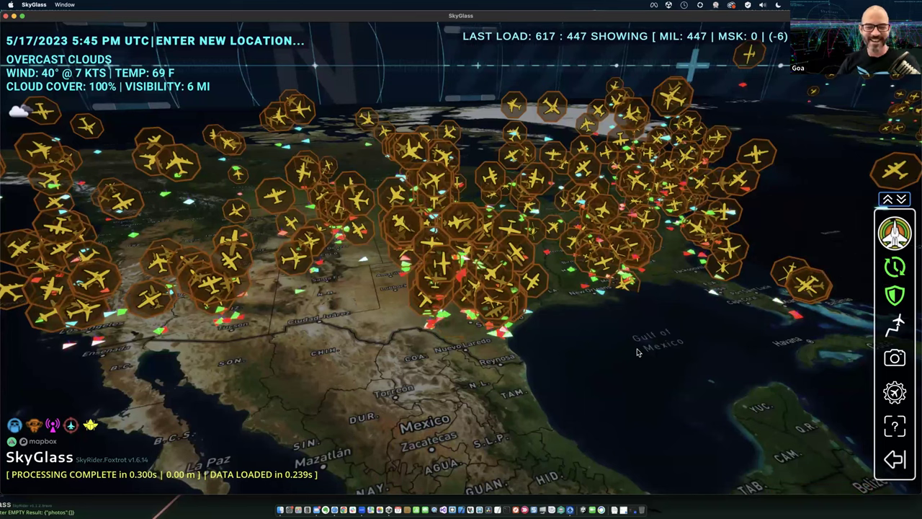
scroll(637, 353, "down", 5)
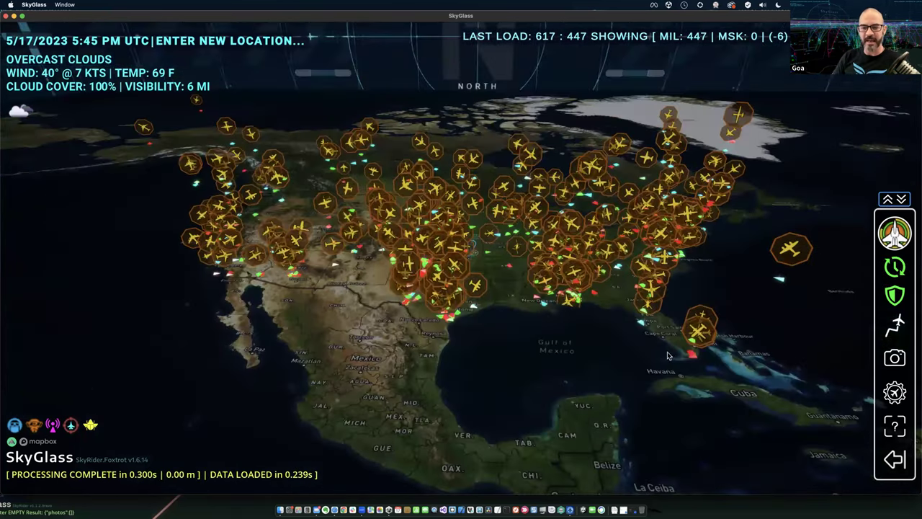
right_click_drag(667, 356, 647, 356)
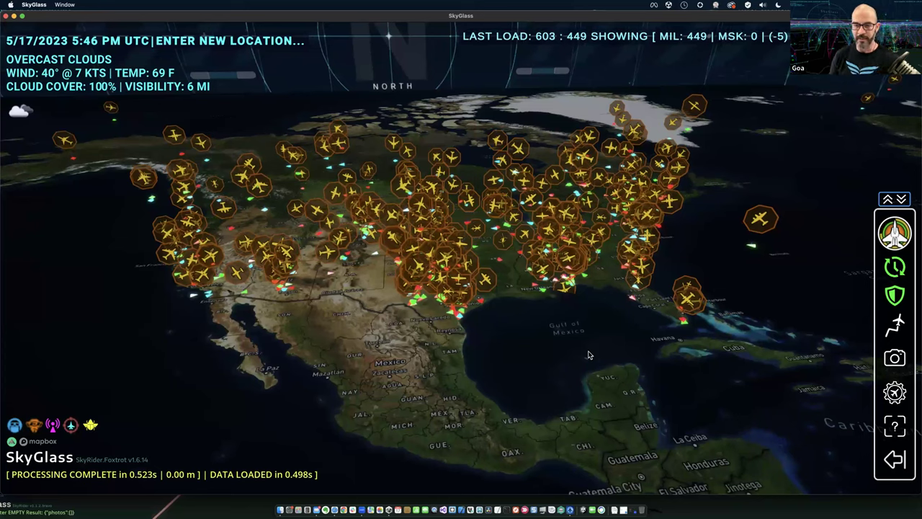
Expand the tool panels with the interface scaled down slightly, and select the 200 Super King Air southeast of Nassau, Bahamas
left_click(895, 458)
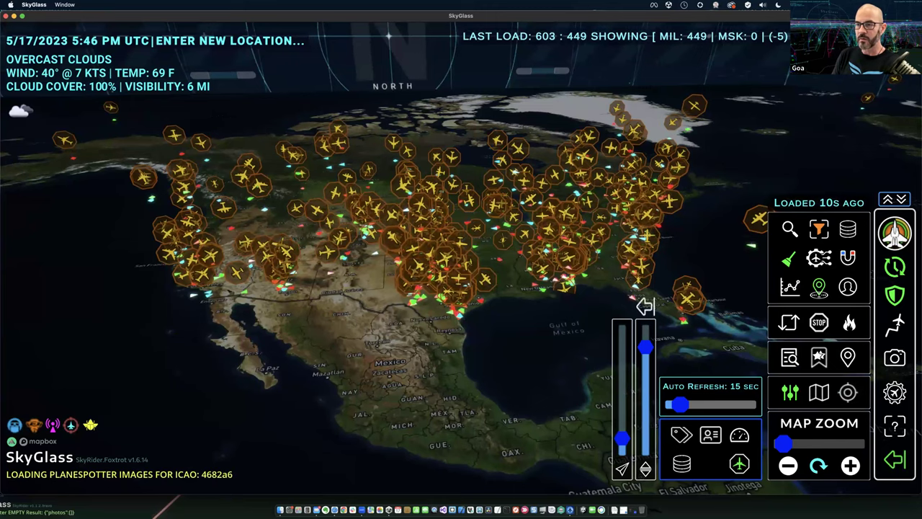
left_click(889, 199)
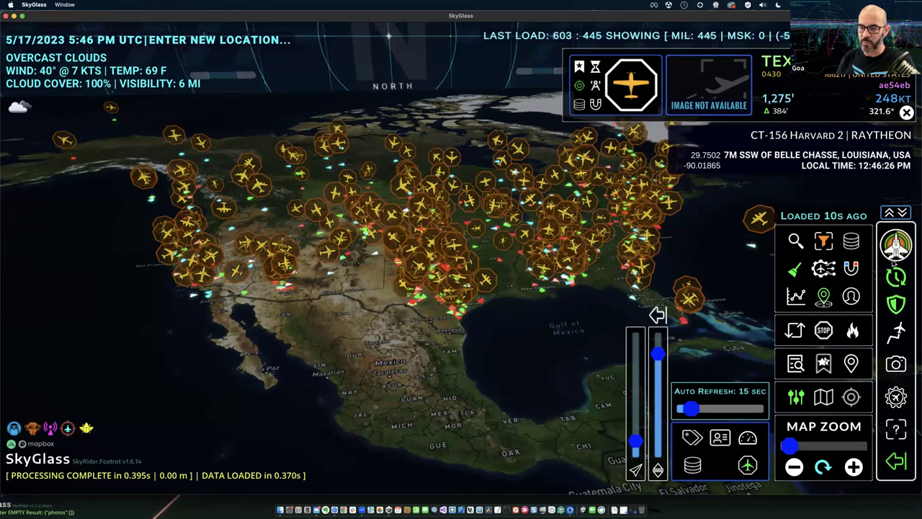
left_click(763, 222)
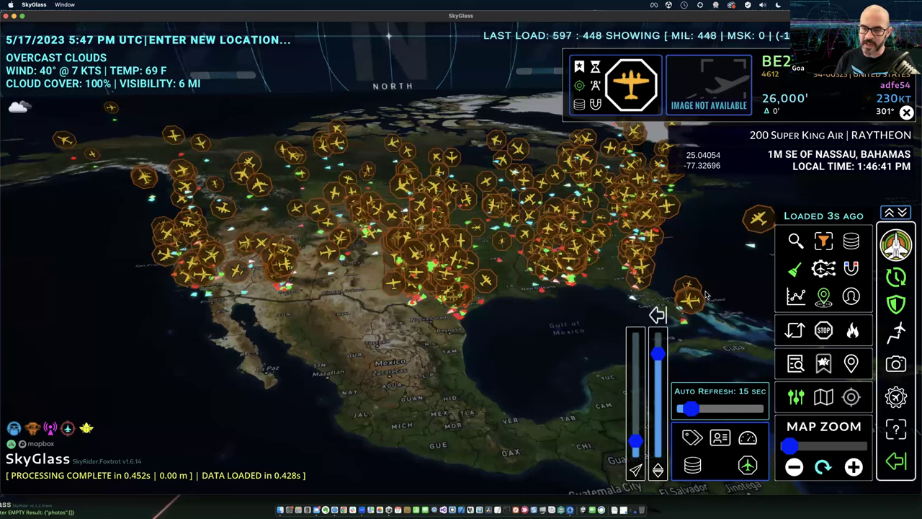
Show the trace depth, text search, map style and location search controls
left_click(898, 334)
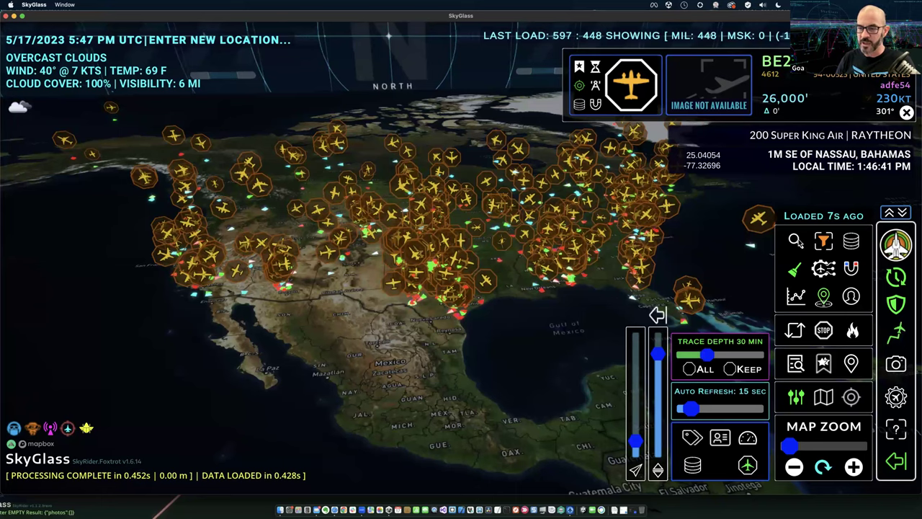
left_click(796, 241)
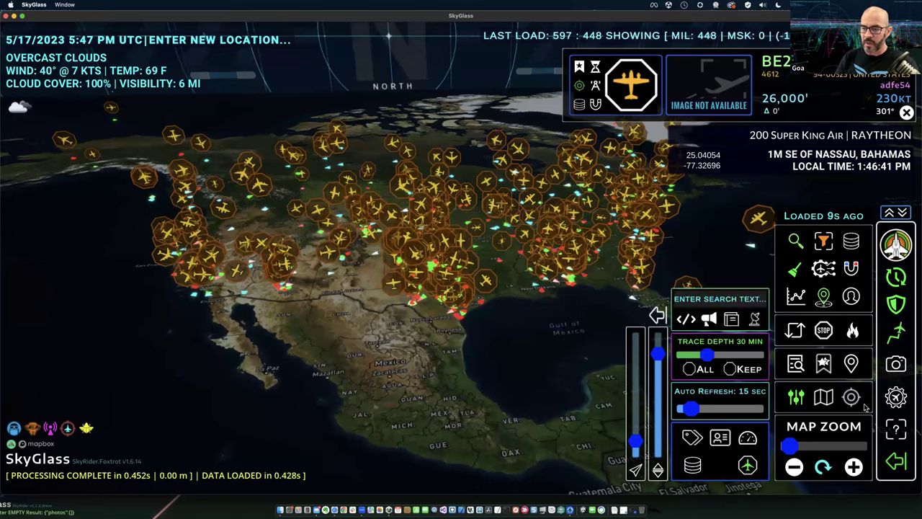
left_click(824, 401)
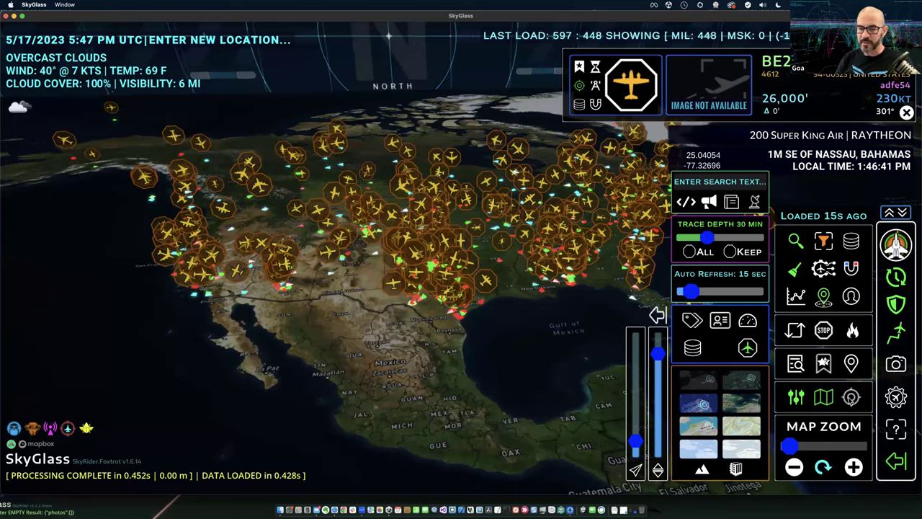
left_click(851, 397)
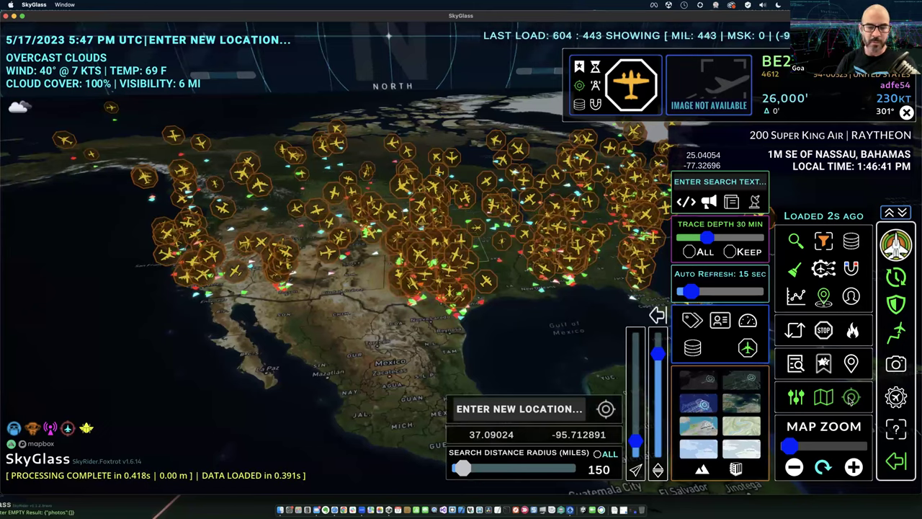
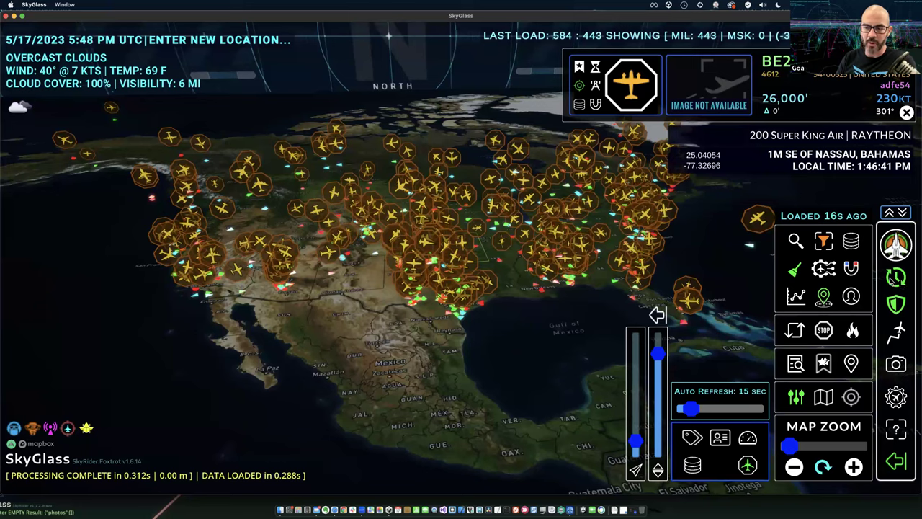
Turn auto refresh off and back on, with the interface scale enlarged slightly
left_click(895, 280)
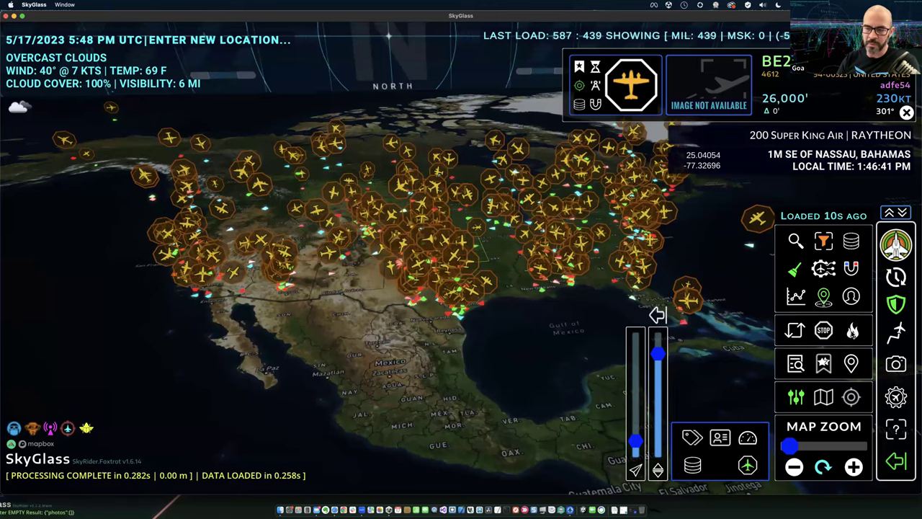
left_click(853, 332)
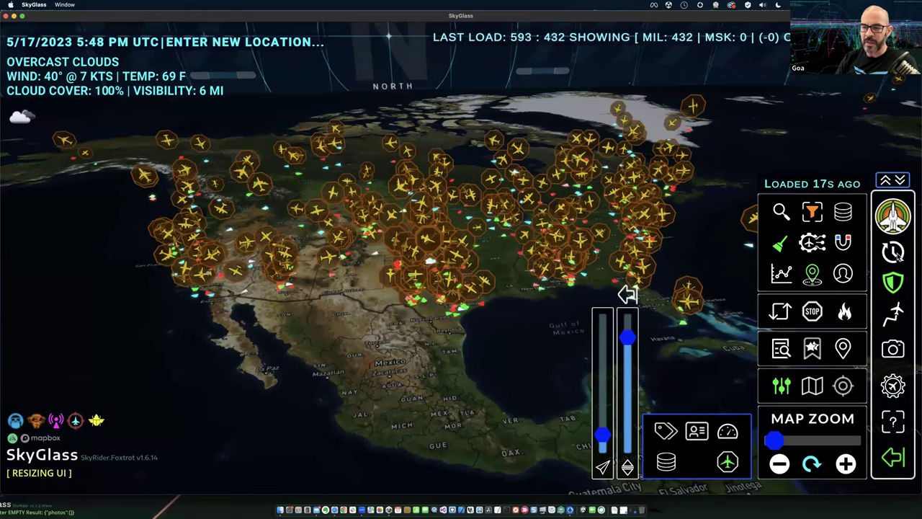
left_click(894, 249)
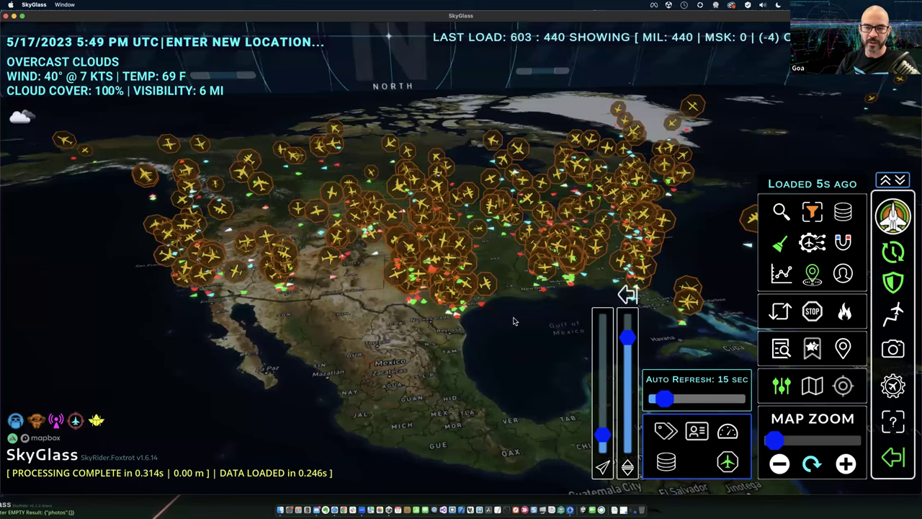
Select the aircraft southwest of Marathon, Florida, and show and hide the trace depth controls
right_click_drag(502, 328, 688, 294)
left_click(688, 294)
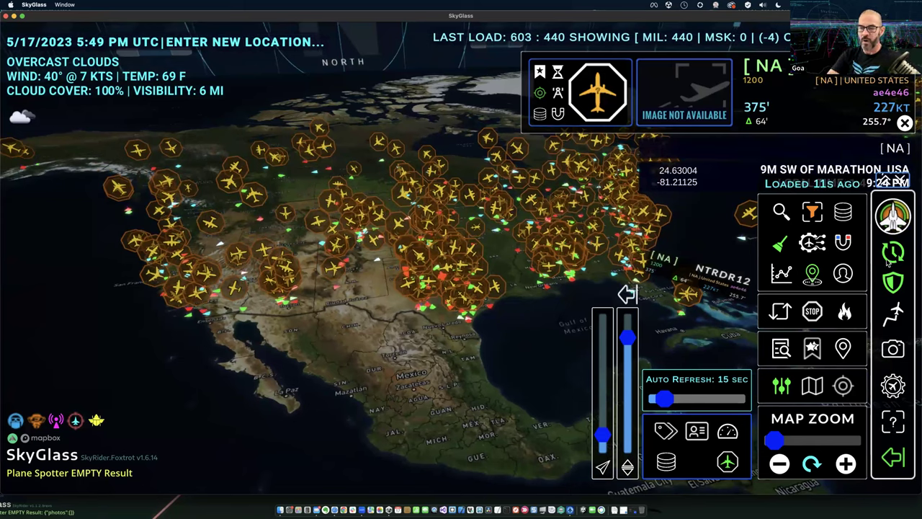
left_click(895, 317)
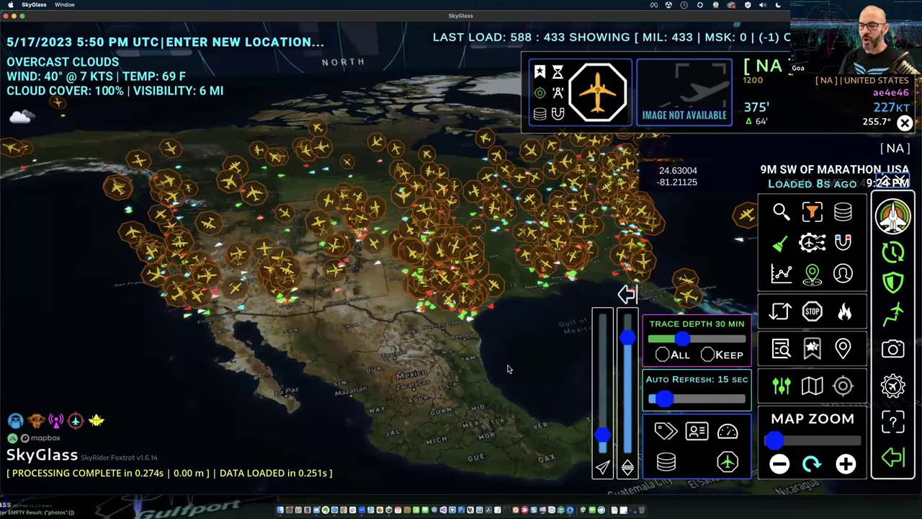
left_click(893, 315)
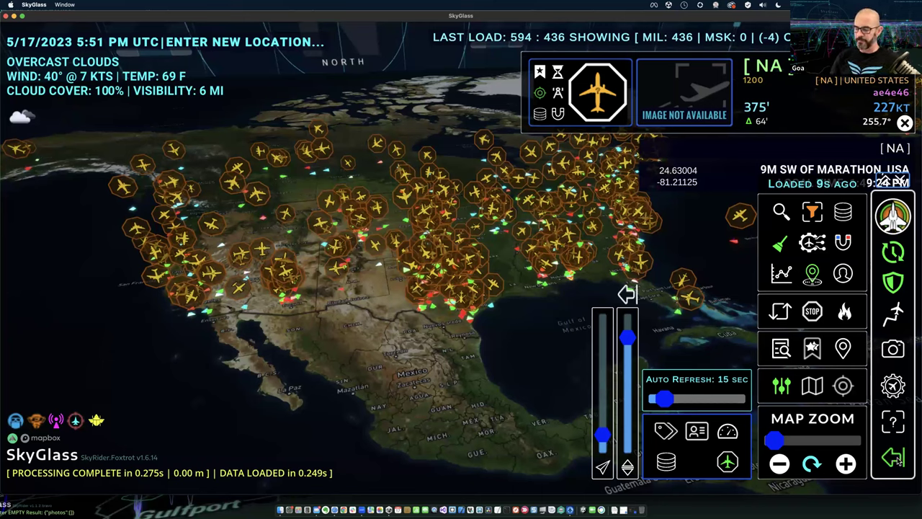
Collapse and expand the tool panels beside the main toolbar twice
left_click(896, 459)
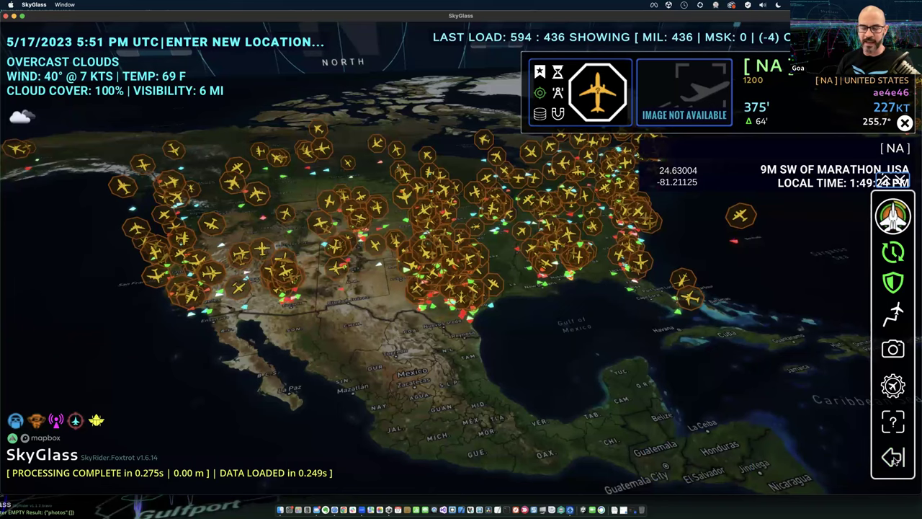
left_click(895, 461)
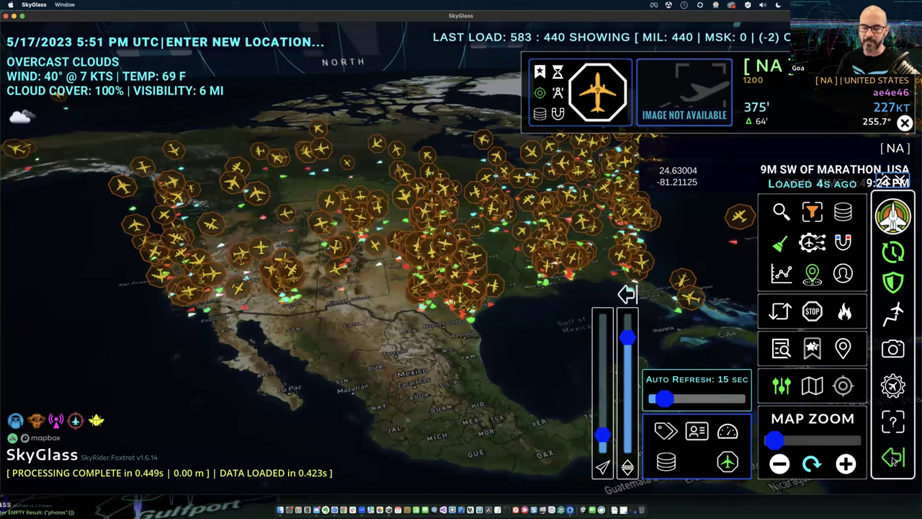
left_click(895, 457)
left_click(893, 459)
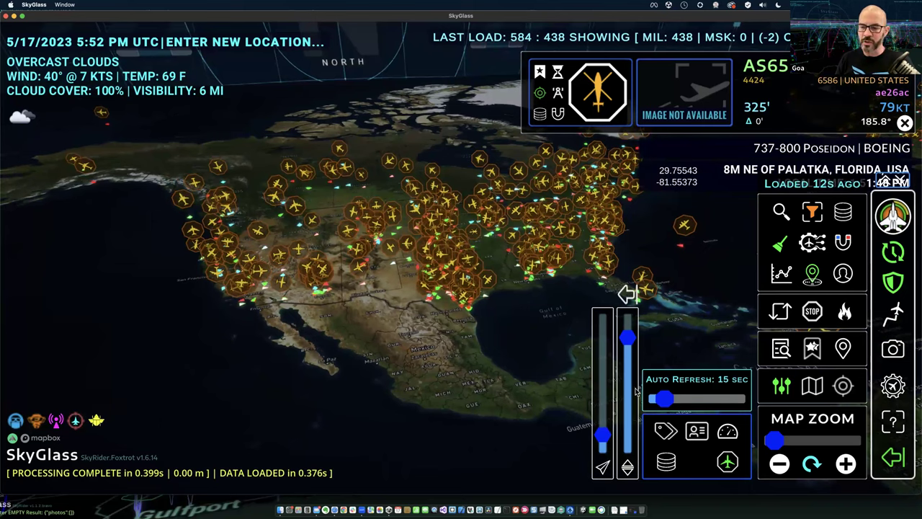
Open the aircraft Types list and the Watchlist to view them, and close both
left_click(783, 351)
left_click(812, 349)
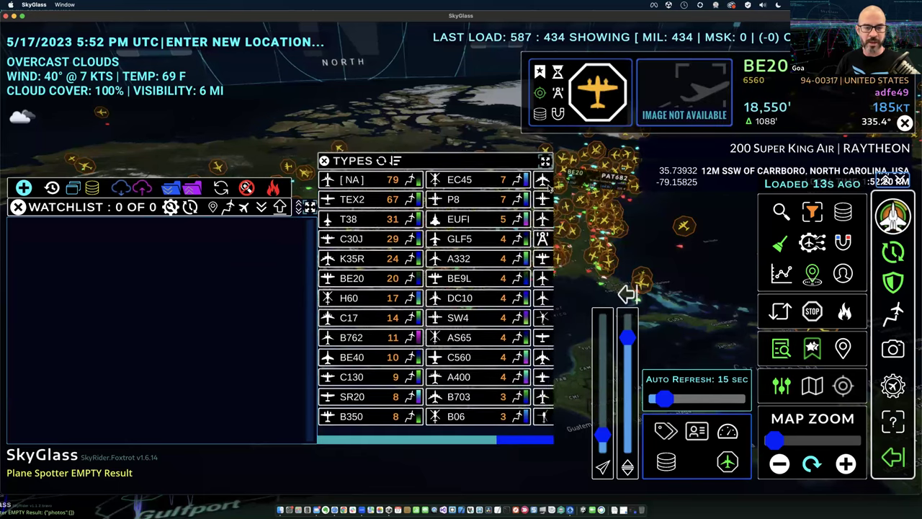
left_click(812, 351)
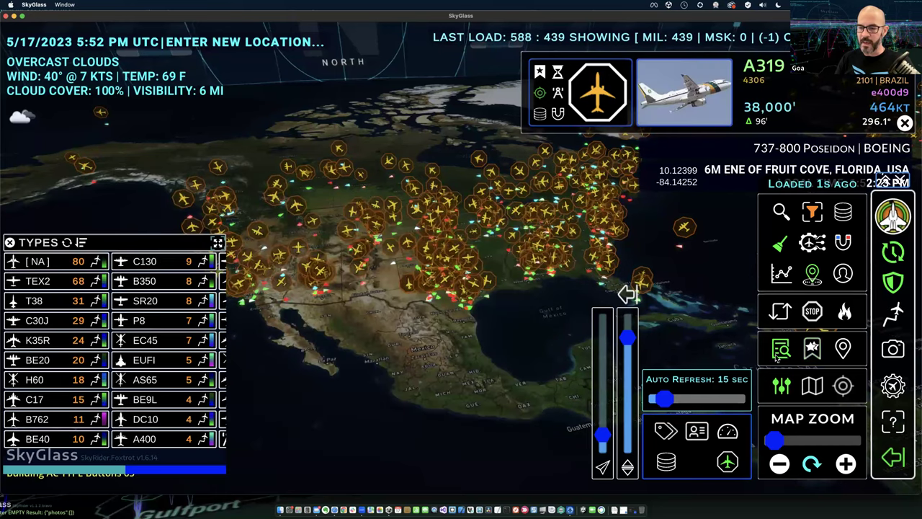
left_click(779, 352)
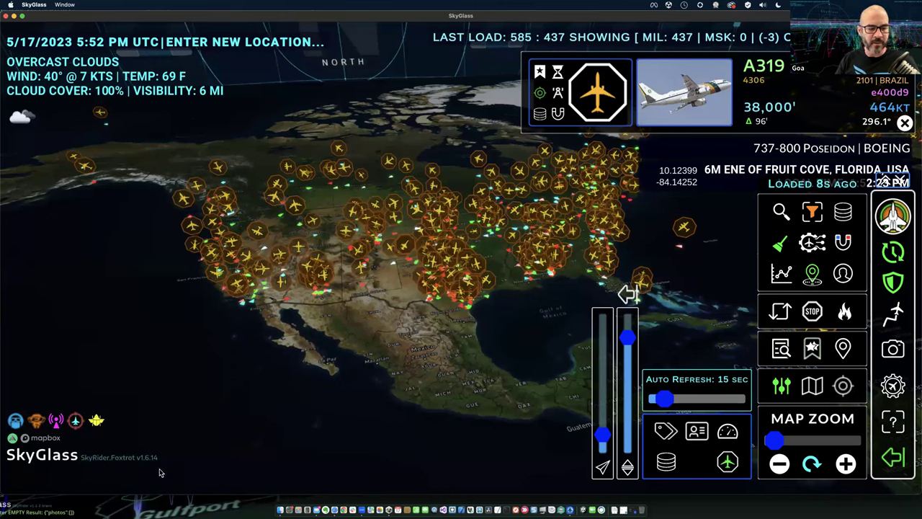
Reveal the Beta Testing controls and inspect the details of aircraft over Texas, Alaska and the Pacific coast
mouse_move(50, 461)
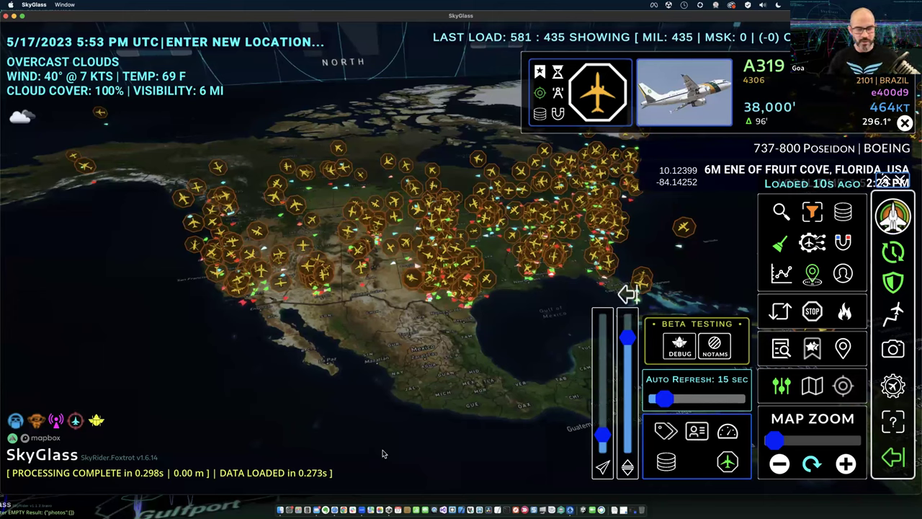
left_click(425, 232)
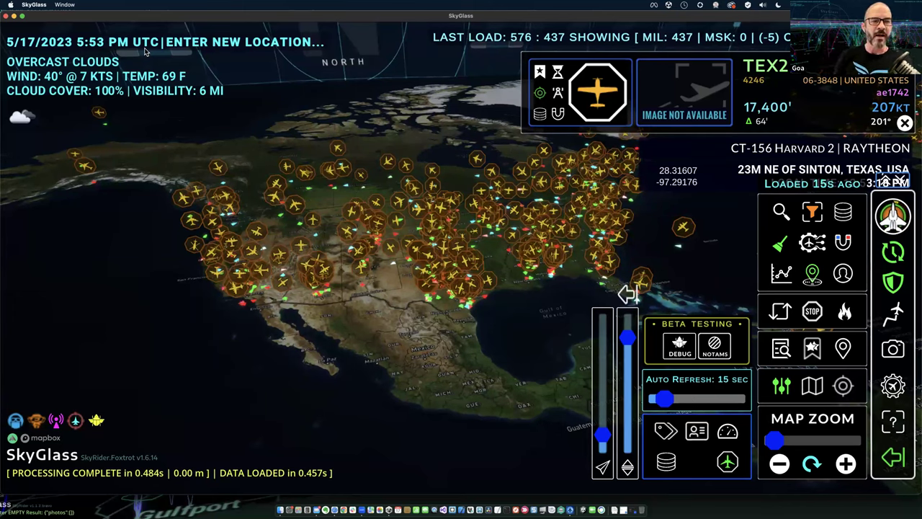
left_click(255, 208)
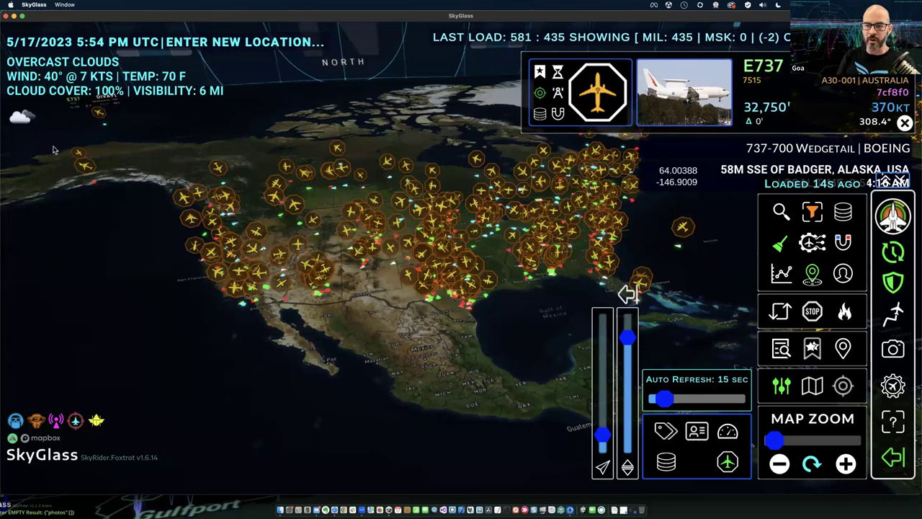
left_click(267, 268)
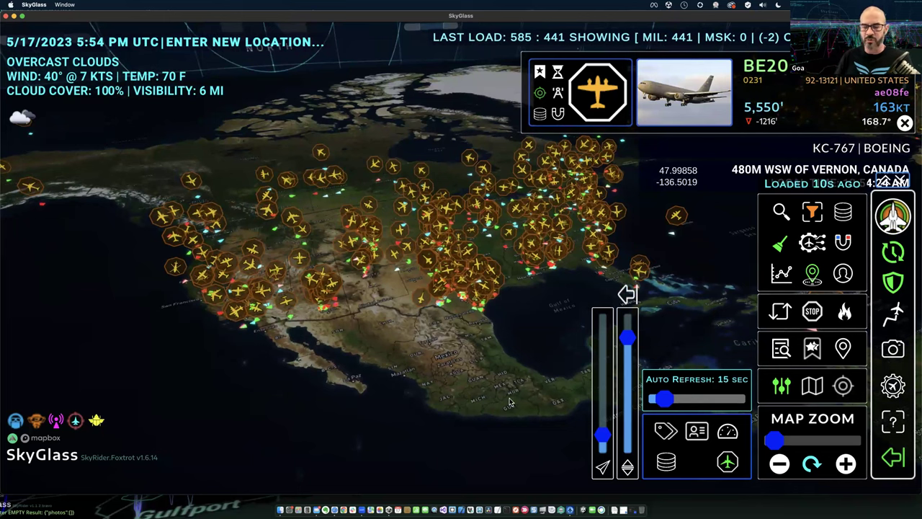
left_click_drag(494, 357, 461, 361)
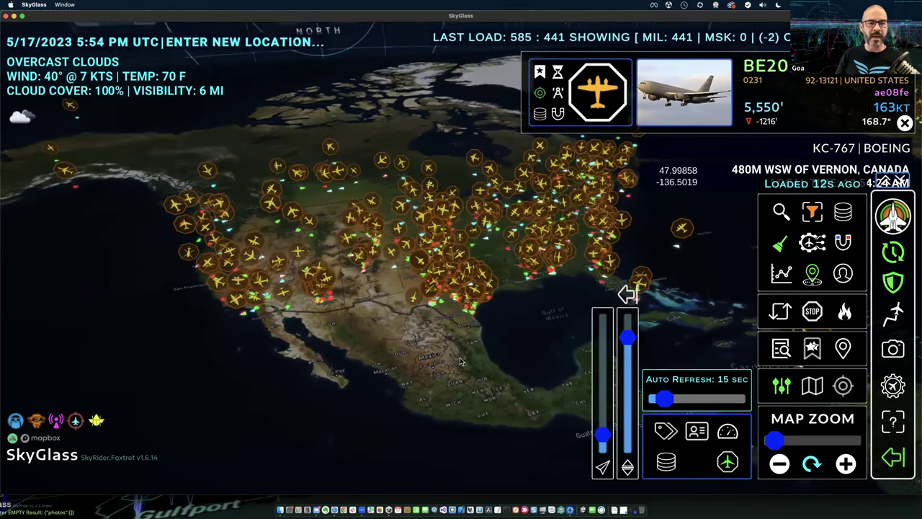
left_click(154, 180)
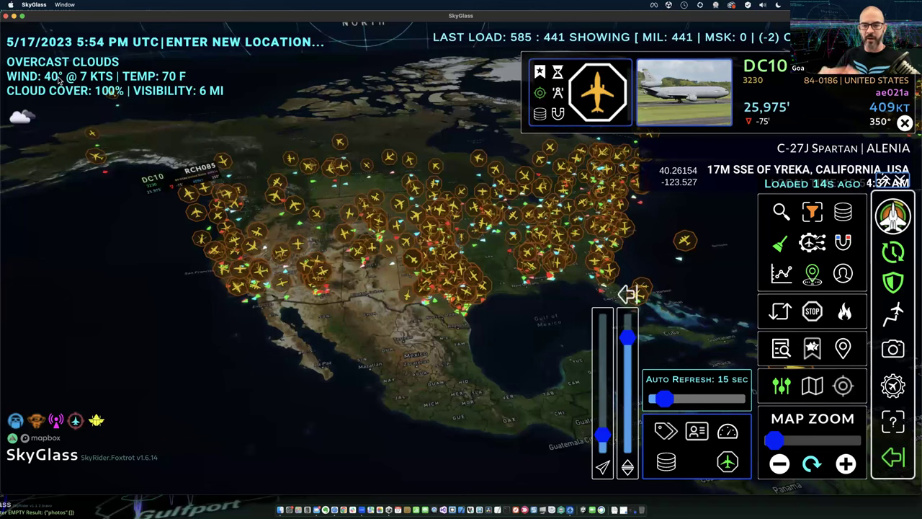
Show the location search controls and set the location to LAX
left_click(339, 229)
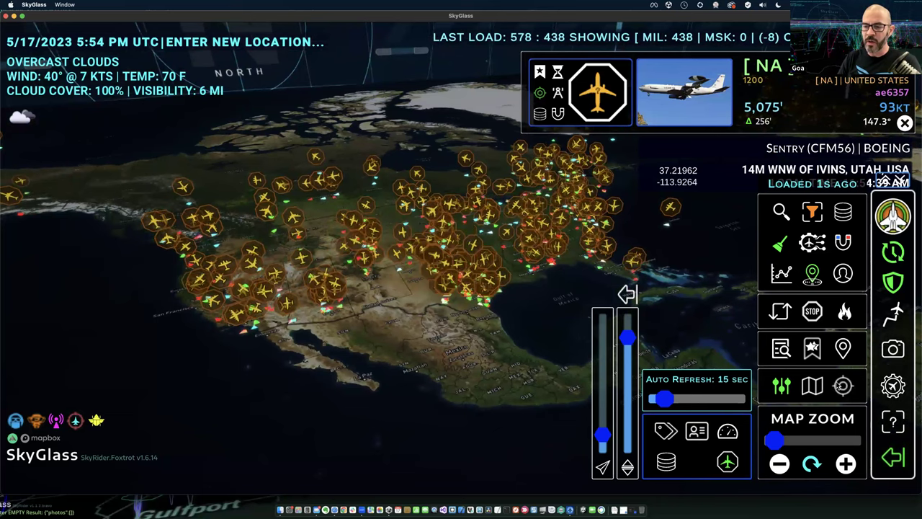
left_click(844, 386)
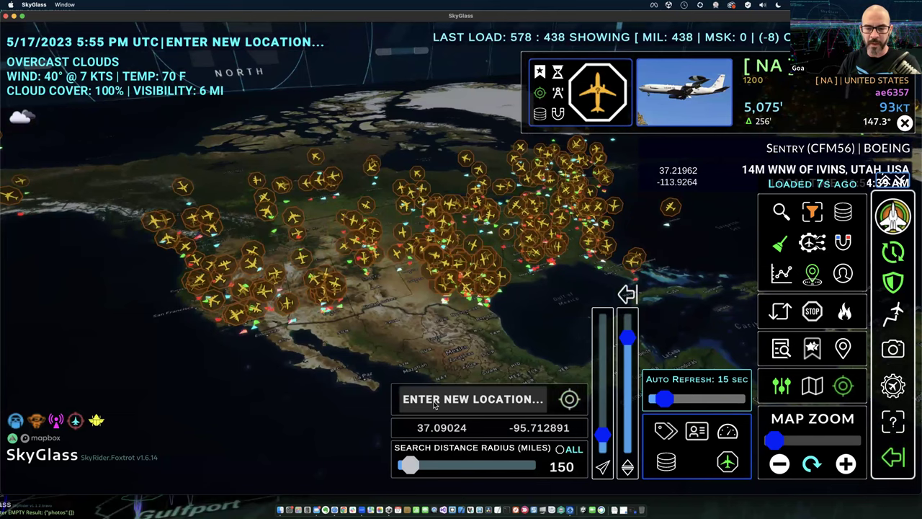
left_click(484, 405)
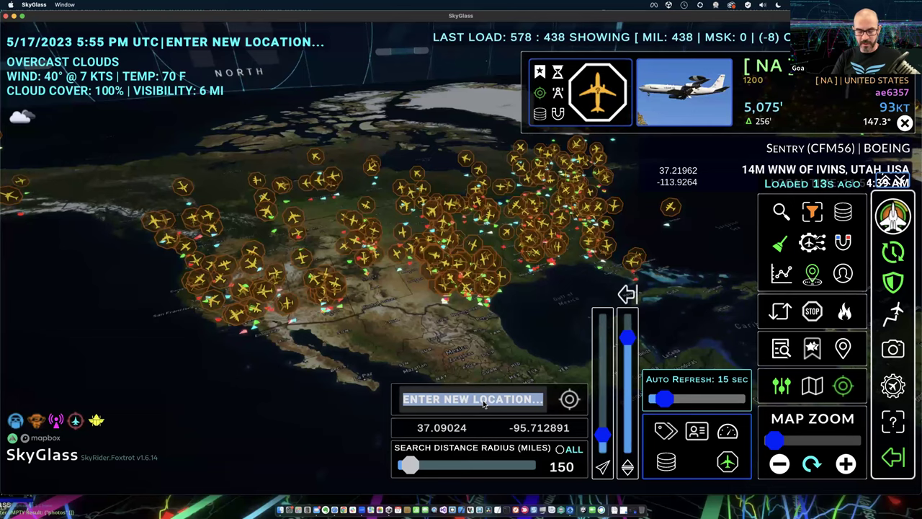
type("LAX")
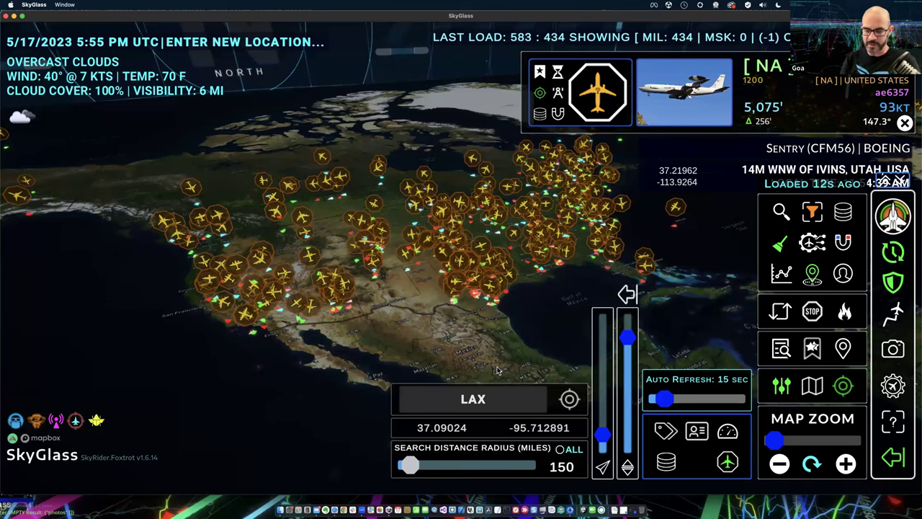
key("Return")
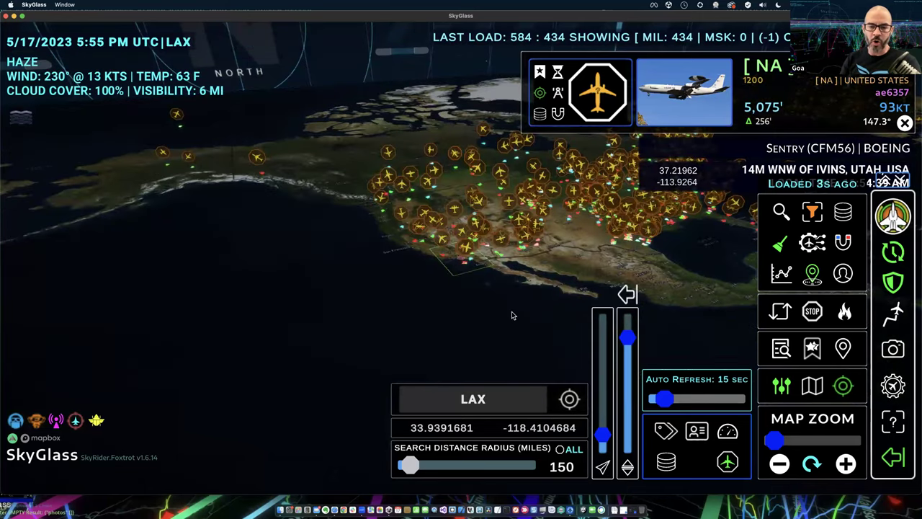
scroll(481, 302, "up", 3)
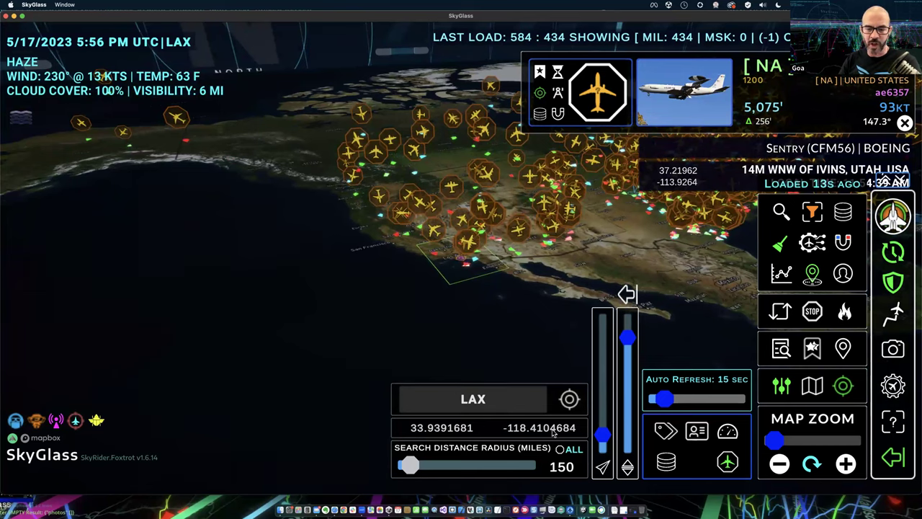
Change the search location to DCA and recentre the map on it
double_click(512, 403)
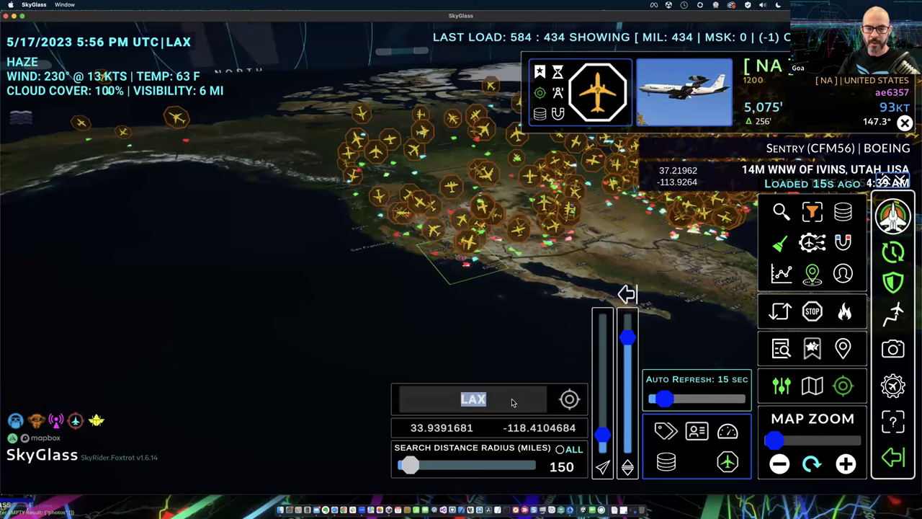
type("DCA")
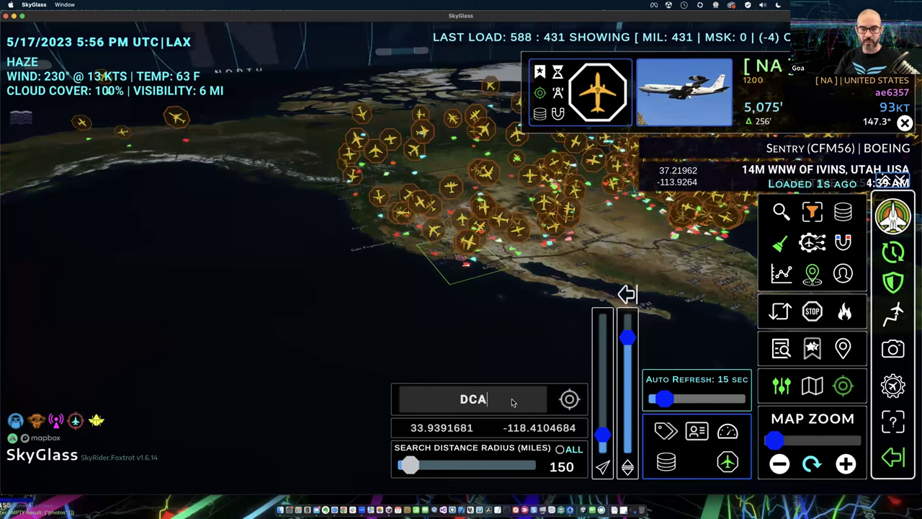
left_click(569, 401)
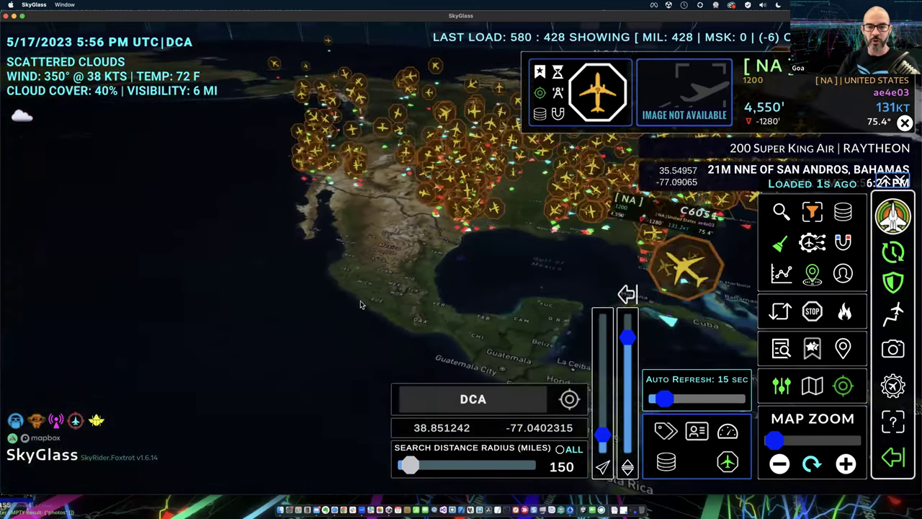
left_click(569, 399)
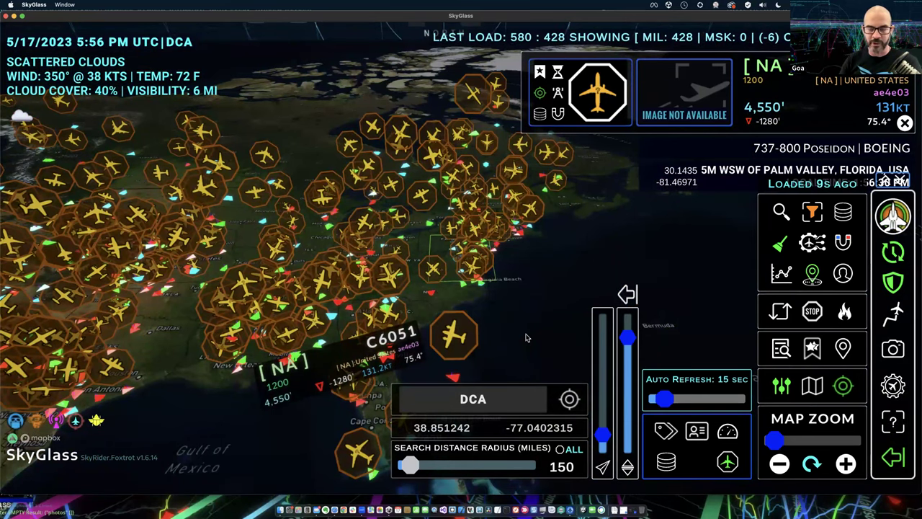
Set the search location to TEXAS
left_click(502, 399)
type("TEXAS")
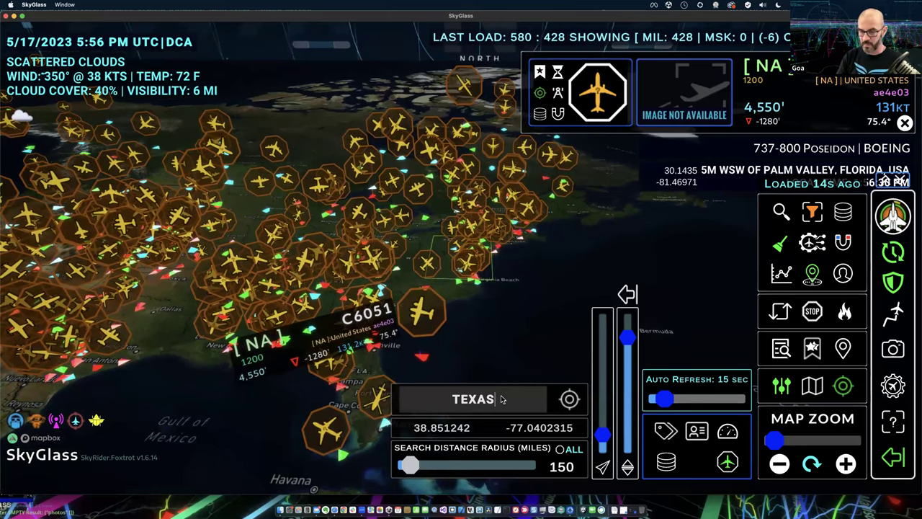
key("Return")
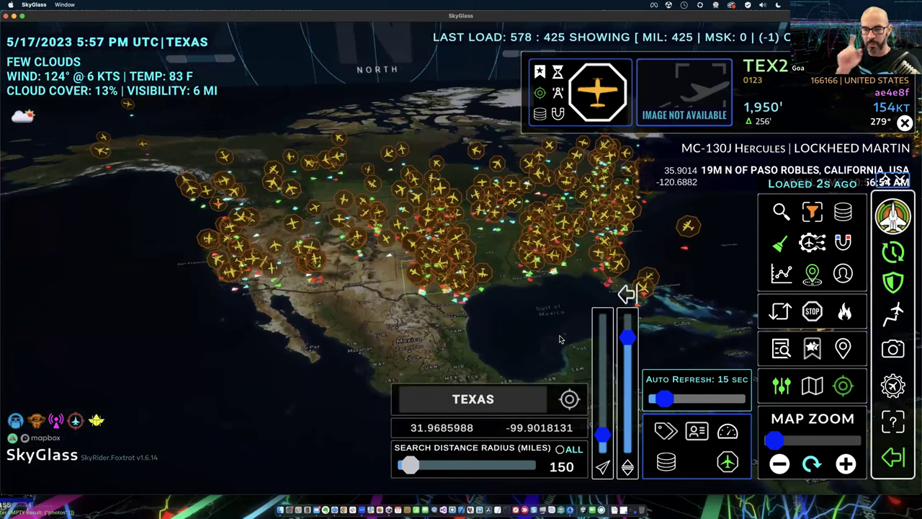
Hide the location search controls and shorten the app window from its upper edge to about four-fifths of the screen height
left_click(843, 387)
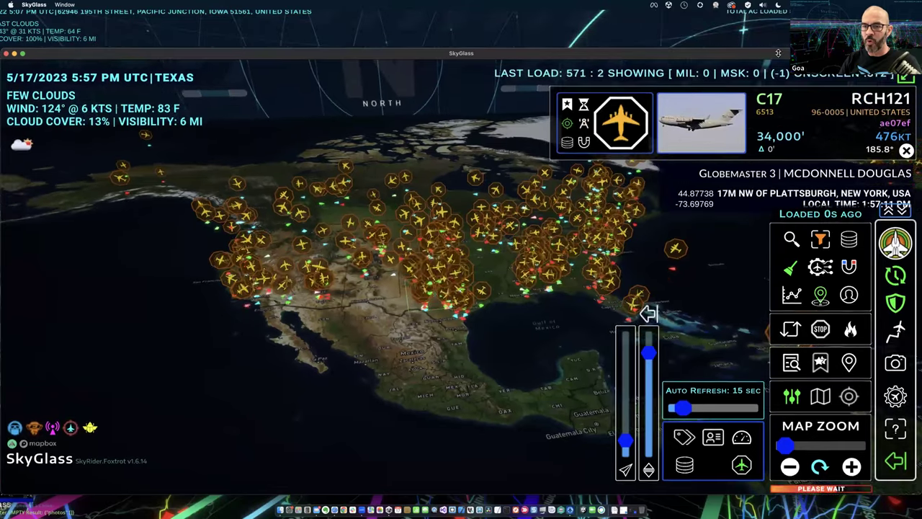
left_click_drag(778, 12, 778, 104)
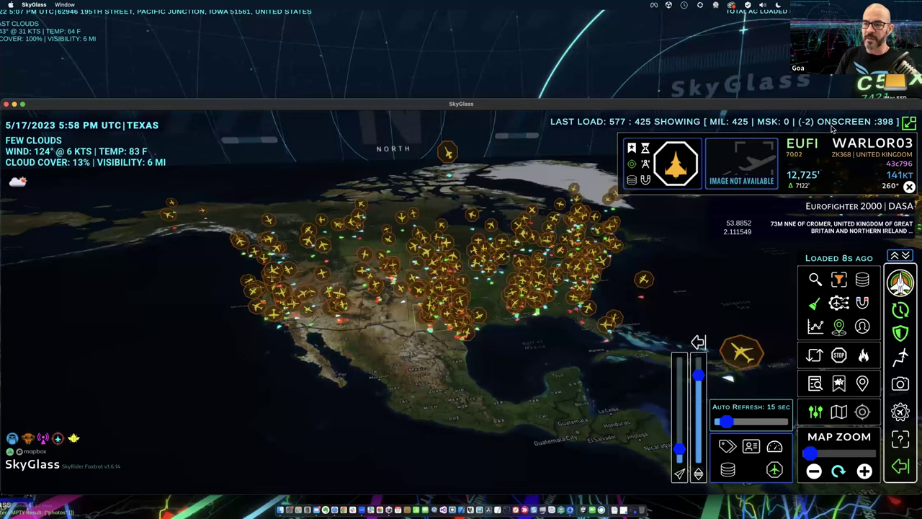
Inspect the details of aircraft over Florida, Texas and Missouri, including the C17 with callsign BRONZE8
left_click(555, 254)
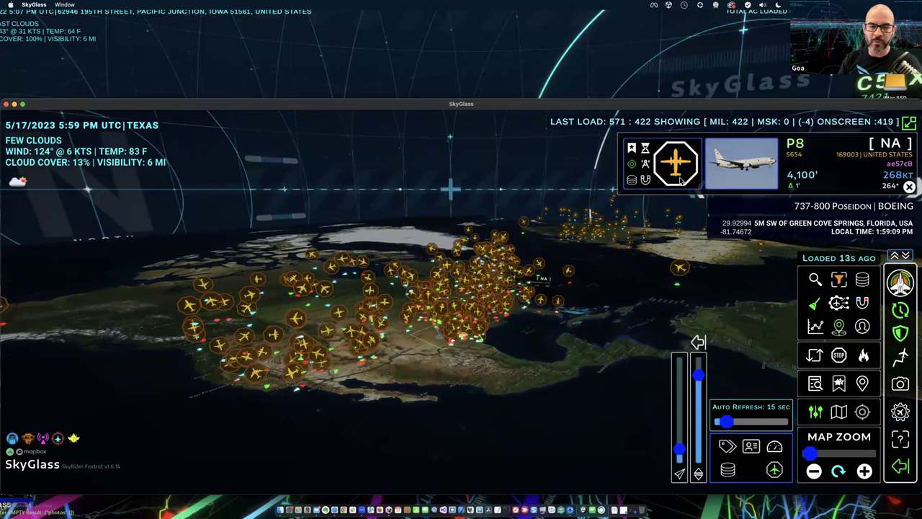
left_click(504, 258)
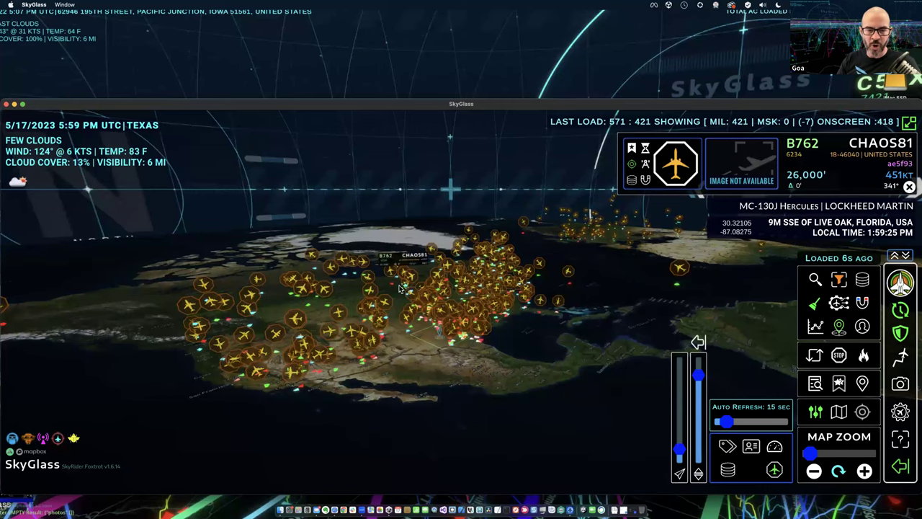
scroll(398, 289, "up", 3)
scroll(399, 289, "up", 5)
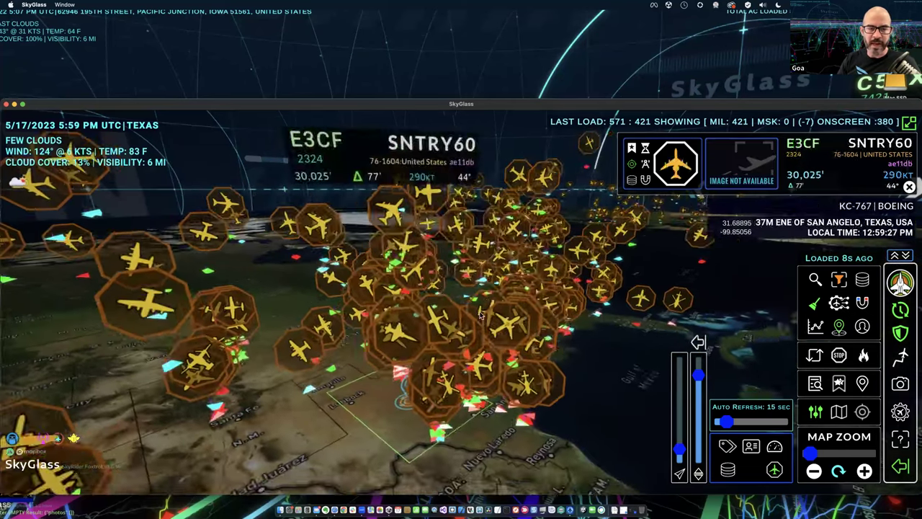
scroll(446, 269, "down", 5)
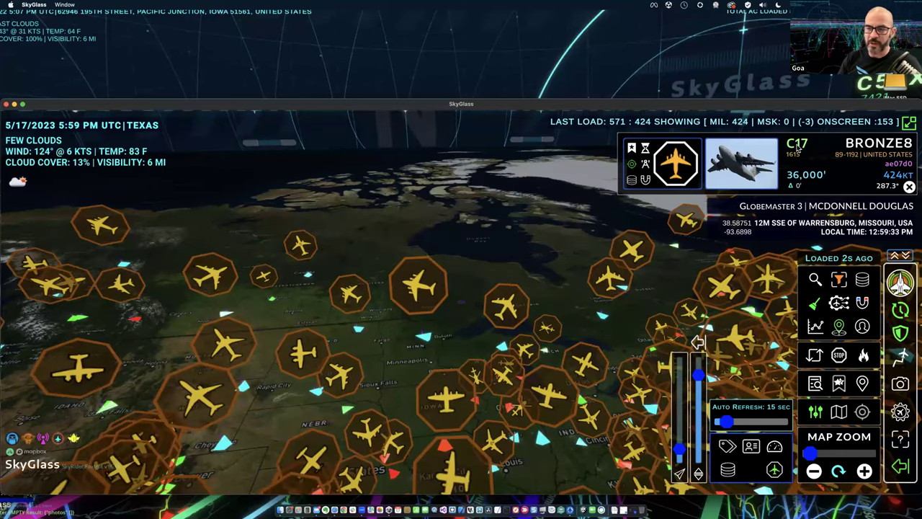
mouse_move(423, 326)
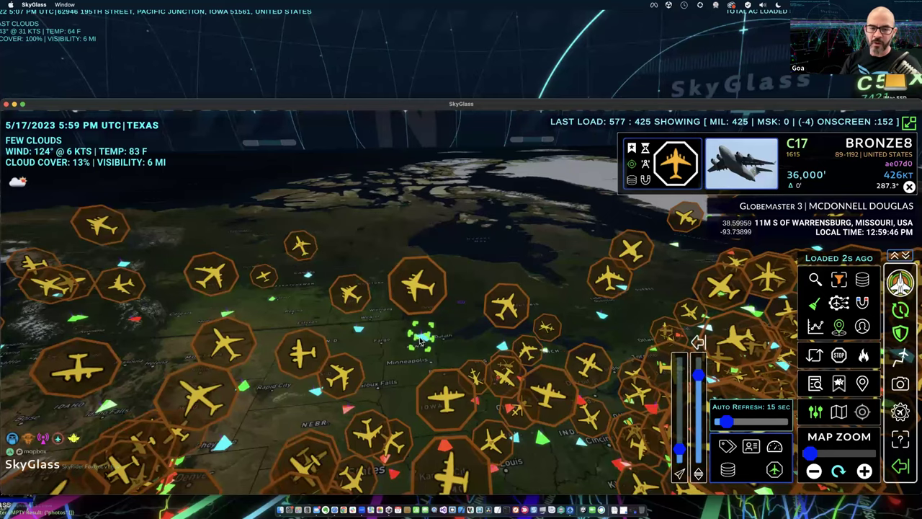
mouse_move(418, 342)
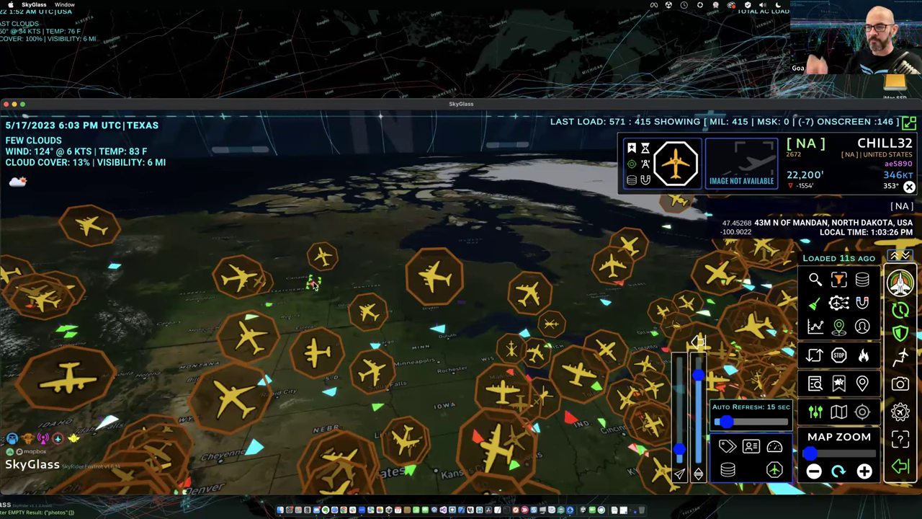
Inspect aircraft over North Dakota and Indiana, and enlarge the photo of the C17 with callsign BRONZE8
left_click(314, 284)
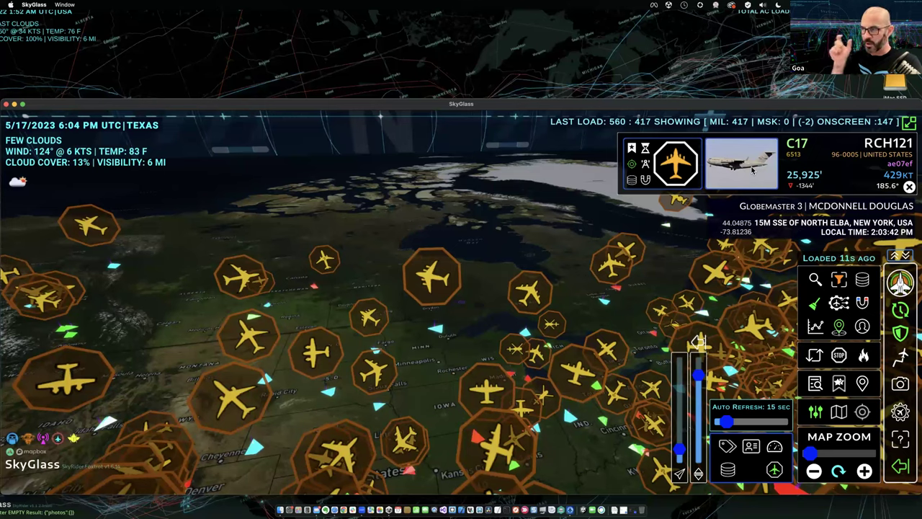
left_click(605, 296)
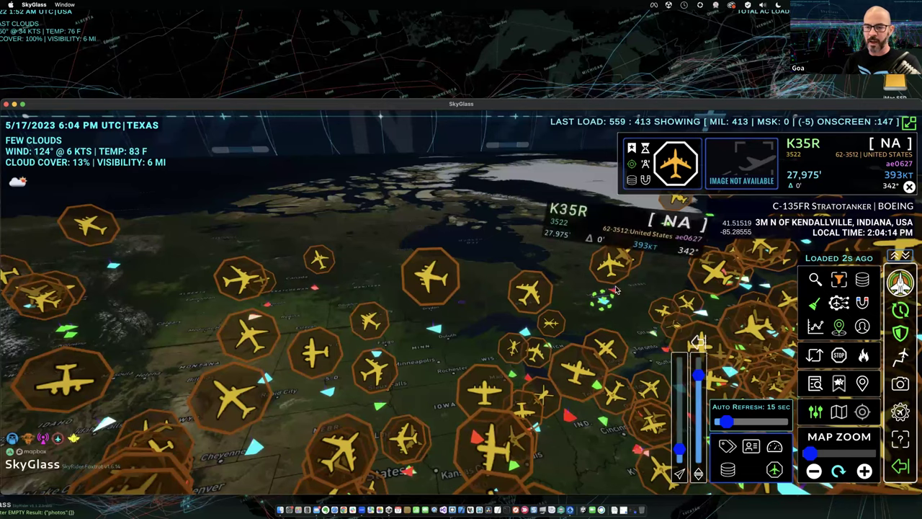
left_click(434, 329)
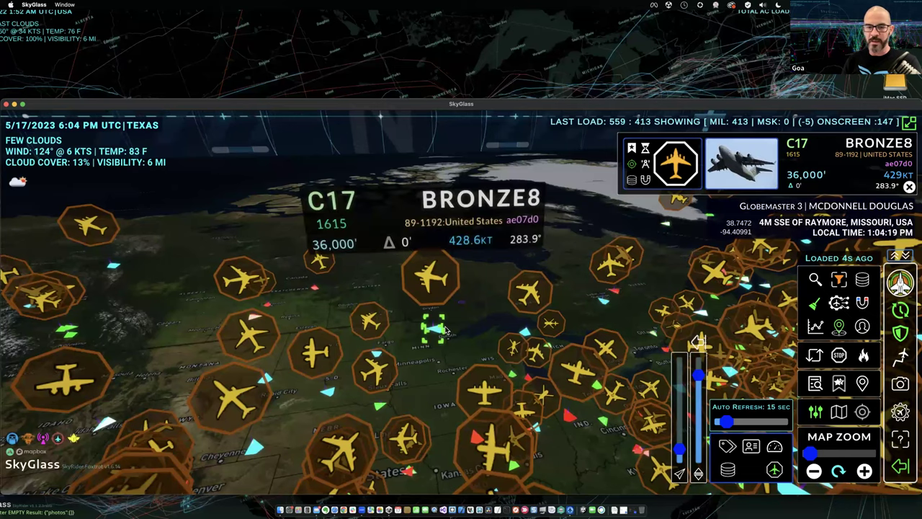
mouse_move(737, 166)
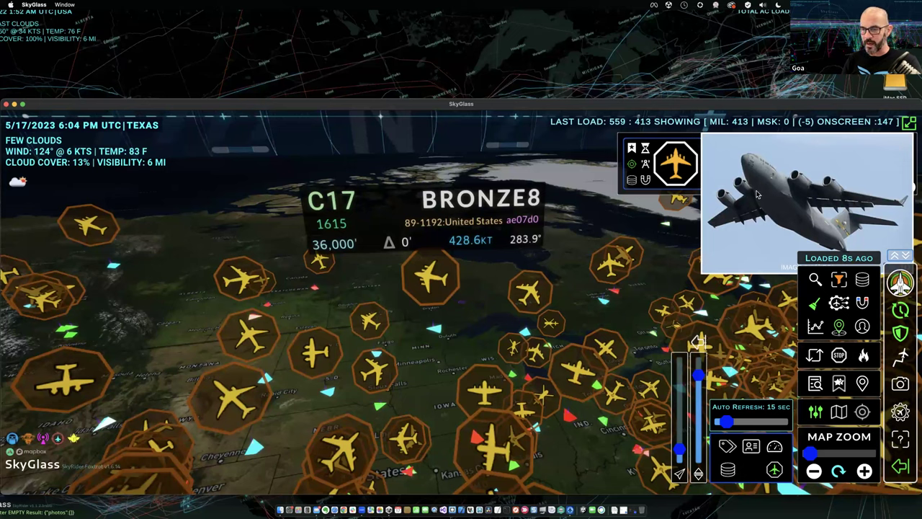
Reselect the BRONZE8 C17 and view its enlarged photo with the image credit
left_click(904, 308)
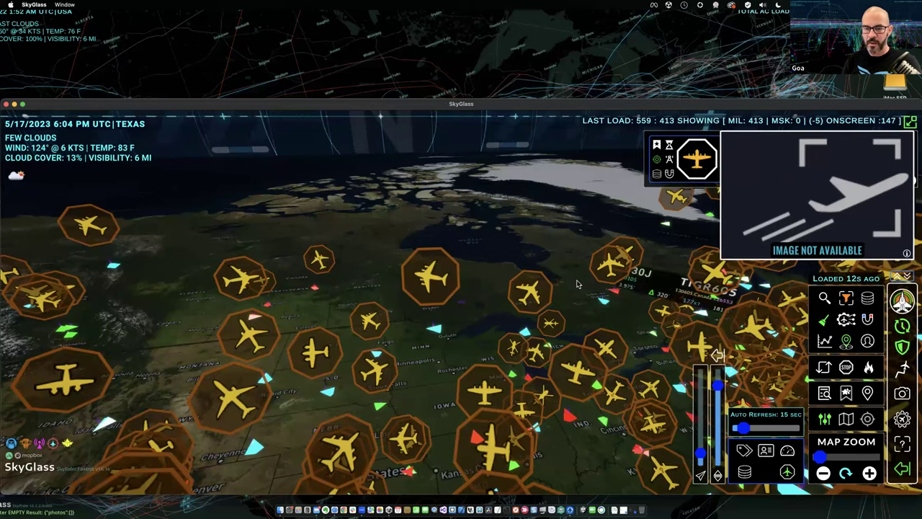
left_click(432, 328)
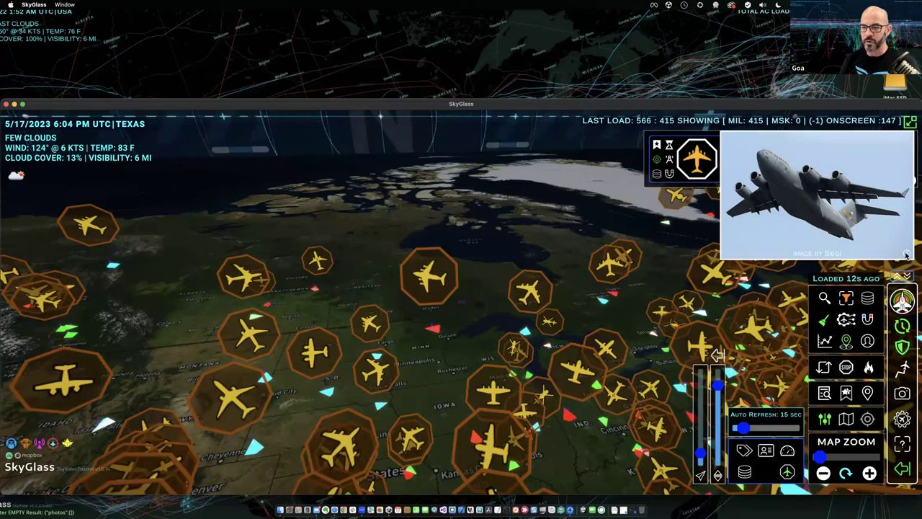
left_click(793, 191)
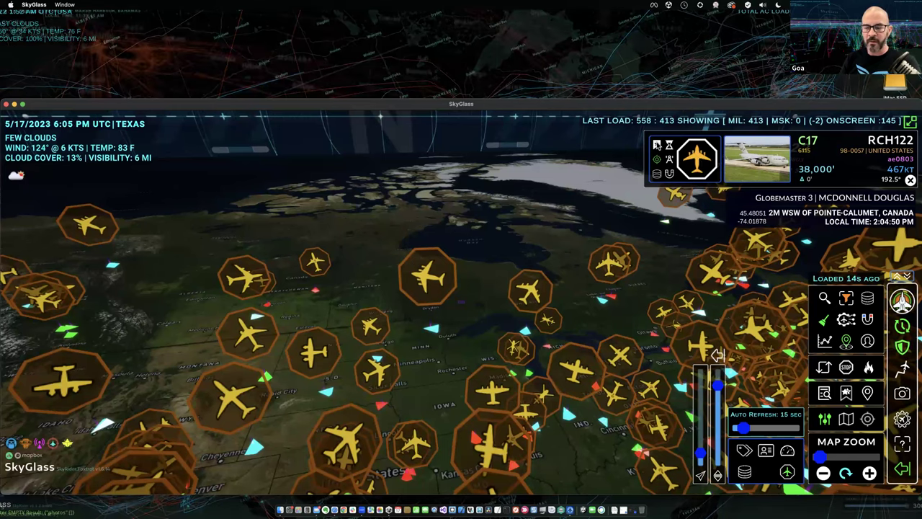
Extend the app window upward and turn off the target marker for the selected aircraft
left_click_drag(745, 100, 746, 32)
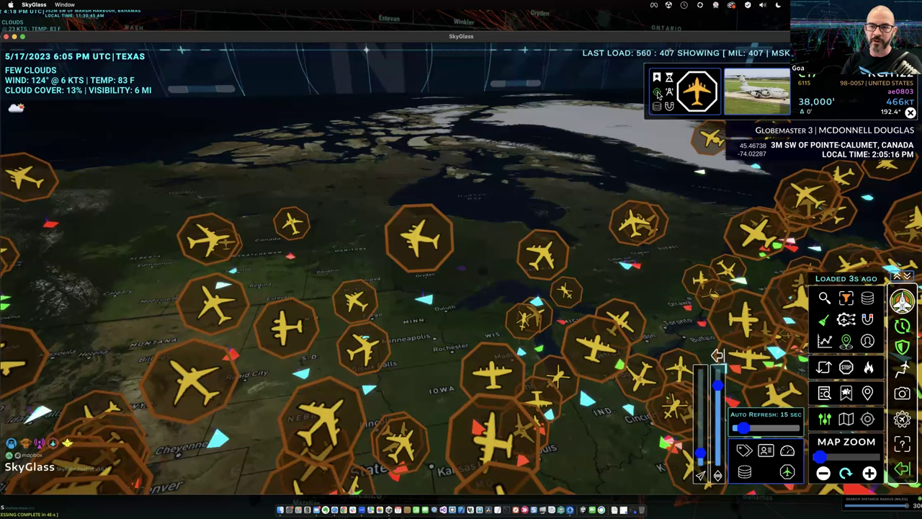
left_click(657, 93)
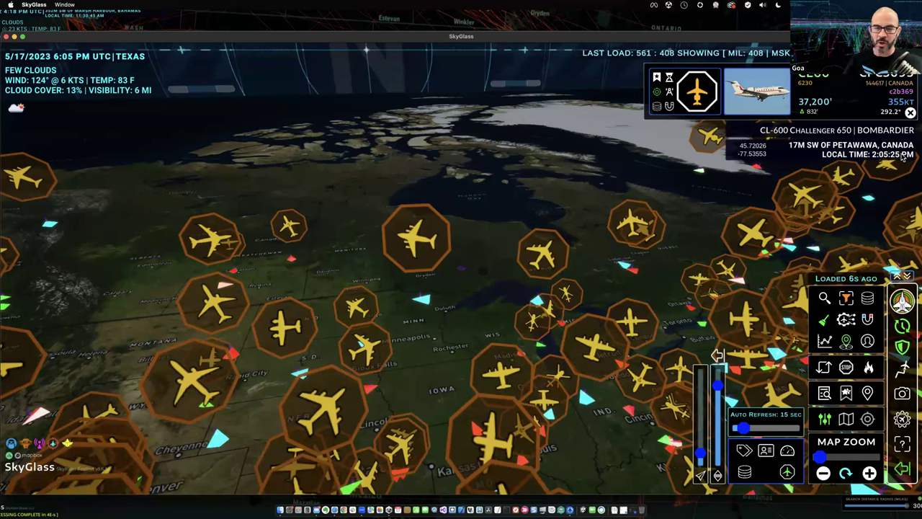
mouse_move(423, 301)
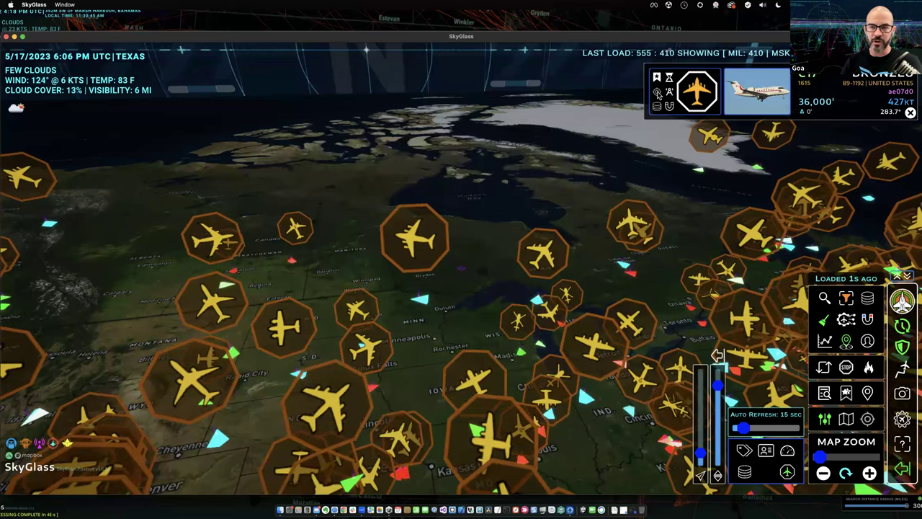
mouse_move(669, 93)
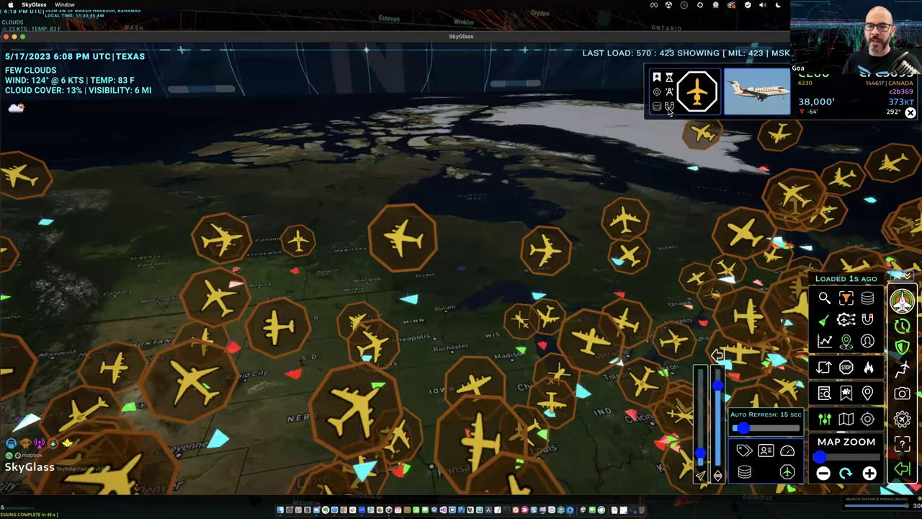
Turn on the magnet option for the selected CL-600 Challenger 650 and extend the window to the screen's upper edge
left_click(670, 107)
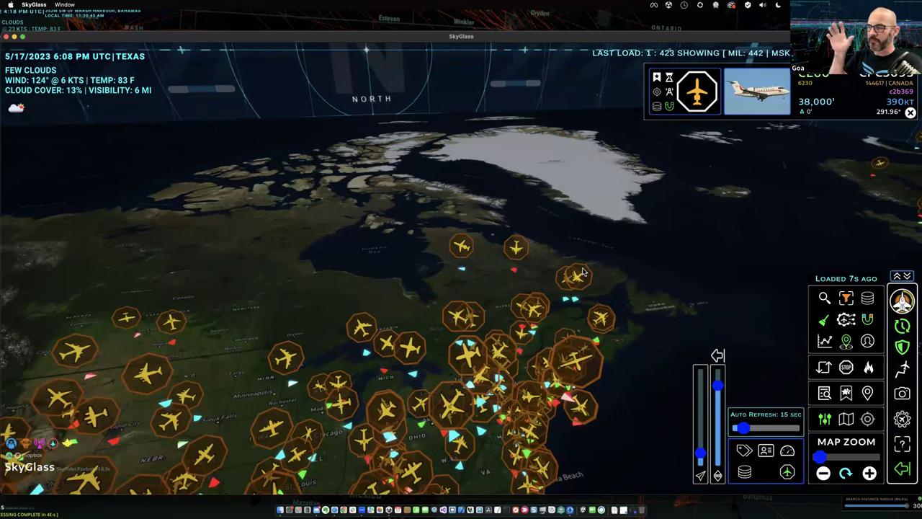
mouse_move(584, 272)
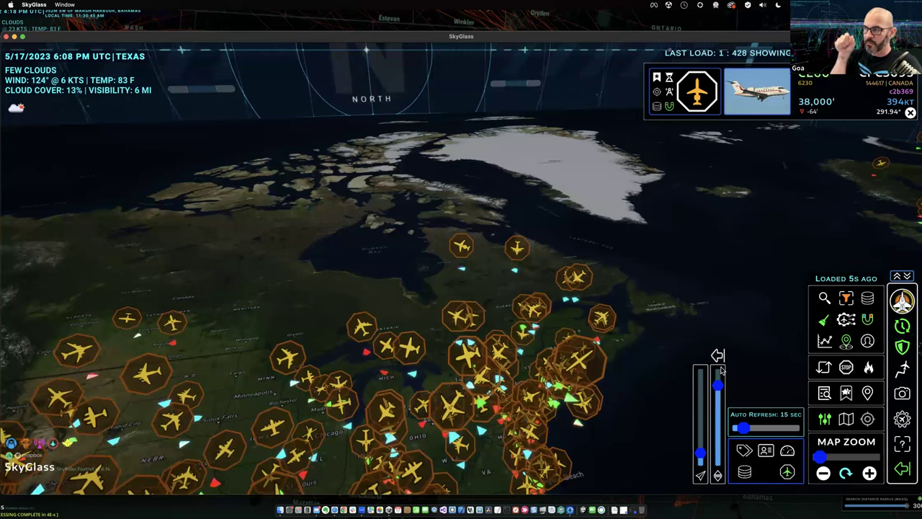
left_click(517, 247)
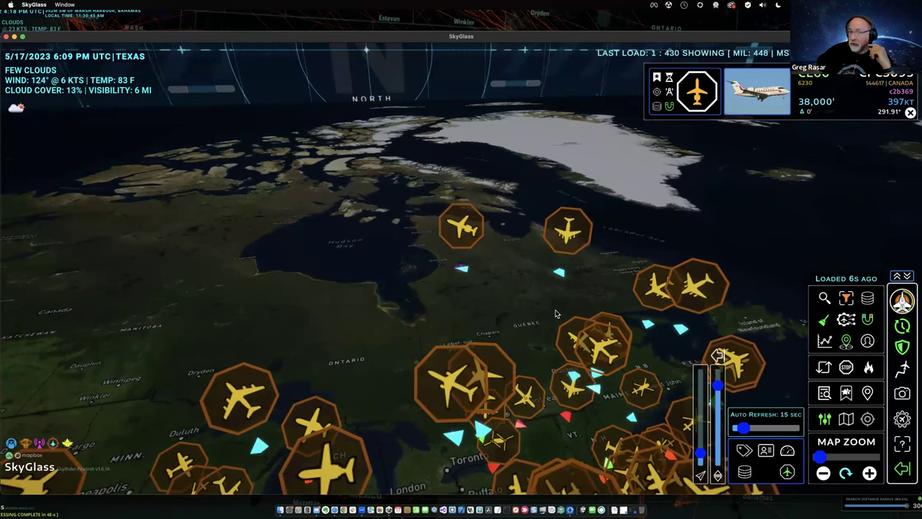
left_click_drag(712, 32, 713, 12)
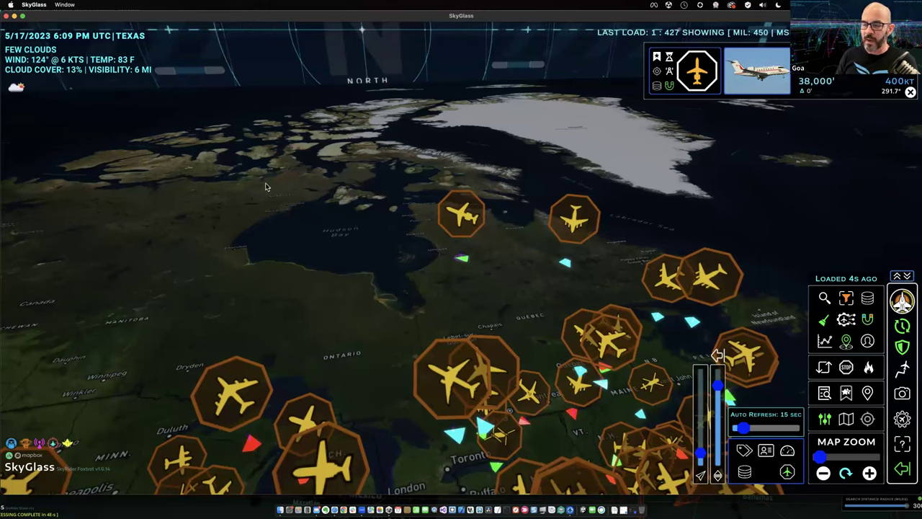
Select the aircraft east of Hudson Bay, and widen the map view to cover North America, the Atlantic and Europe
mouse_move(461, 260)
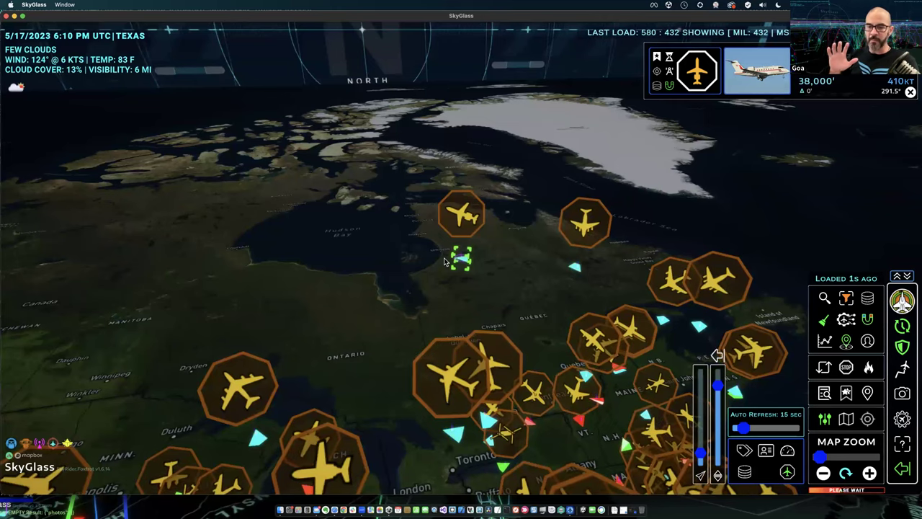
left_click(444, 257)
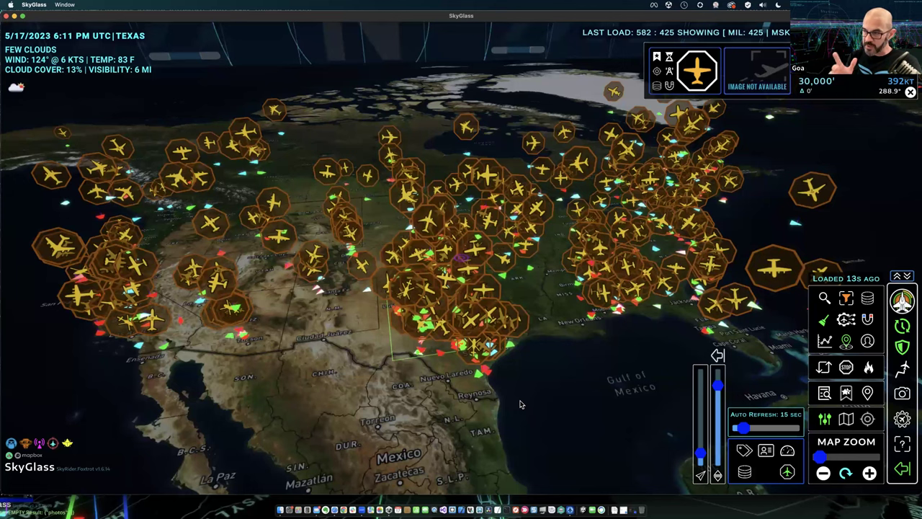
middle_click_drag(568, 393, 640, 371)
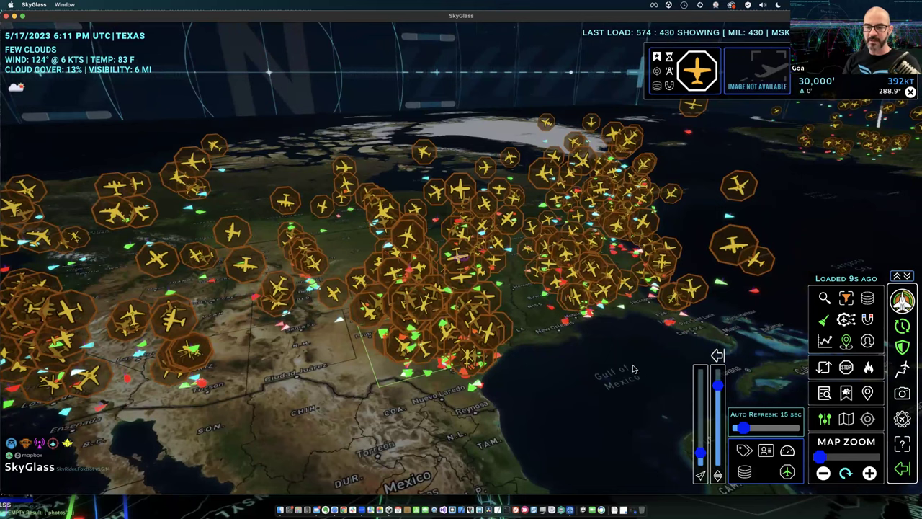
scroll(549, 218, "up", 1)
scroll(549, 218, "down", 10)
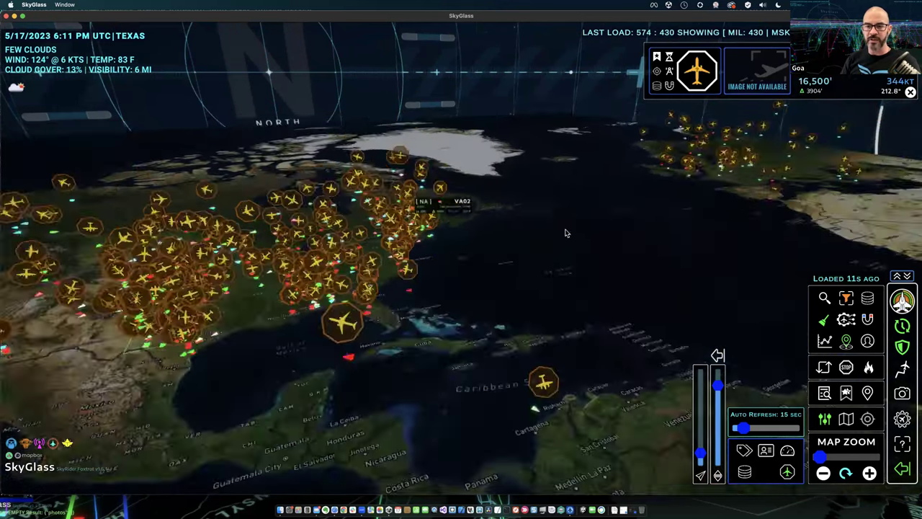
left_click_drag(584, 245, 512, 253)
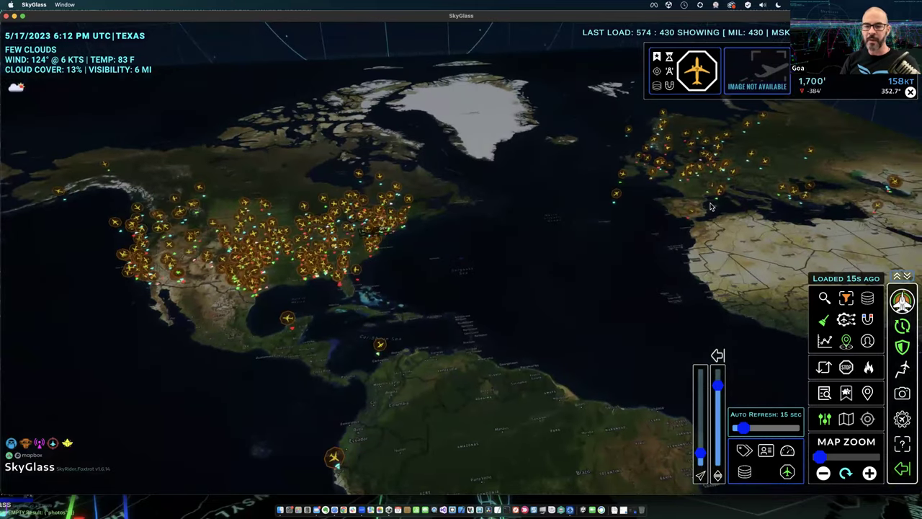
right_click_drag(513, 253, 531, 273)
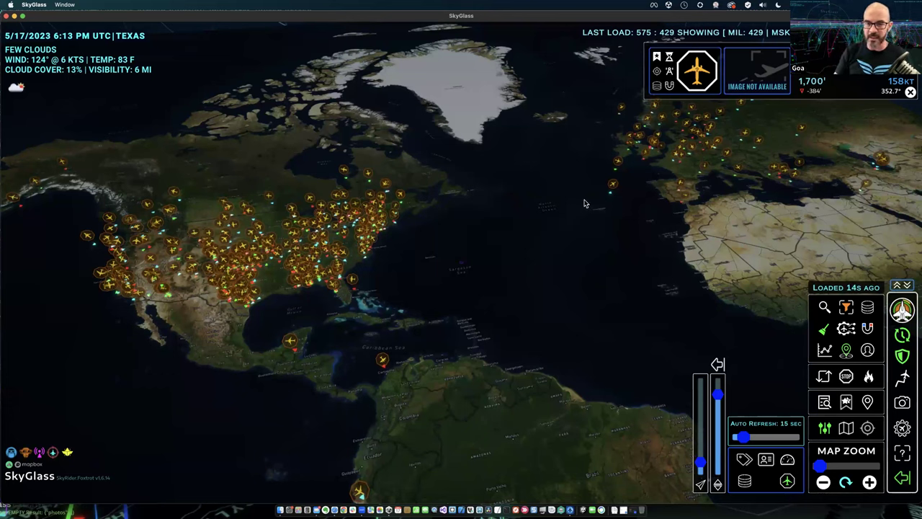
Inspect individual aircraft among the crowded traffic over the United States on the wide map view
left_click(609, 193)
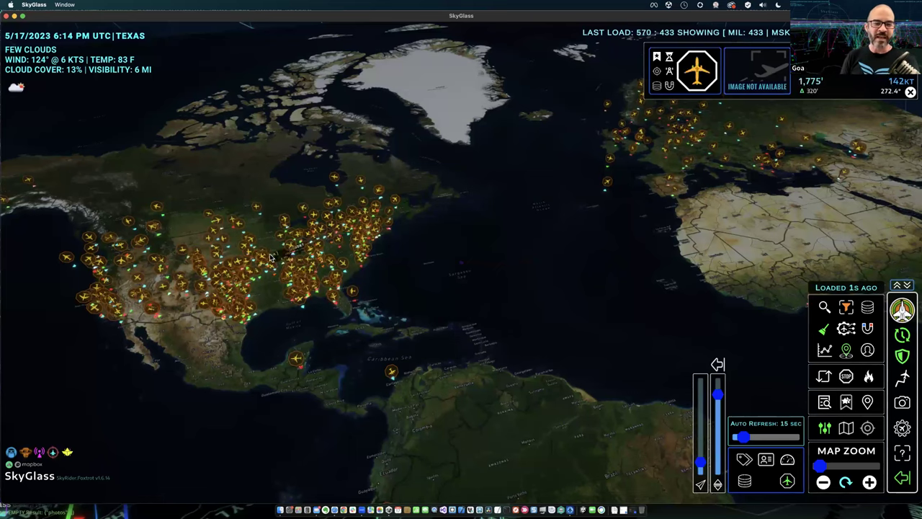
left_click(240, 245)
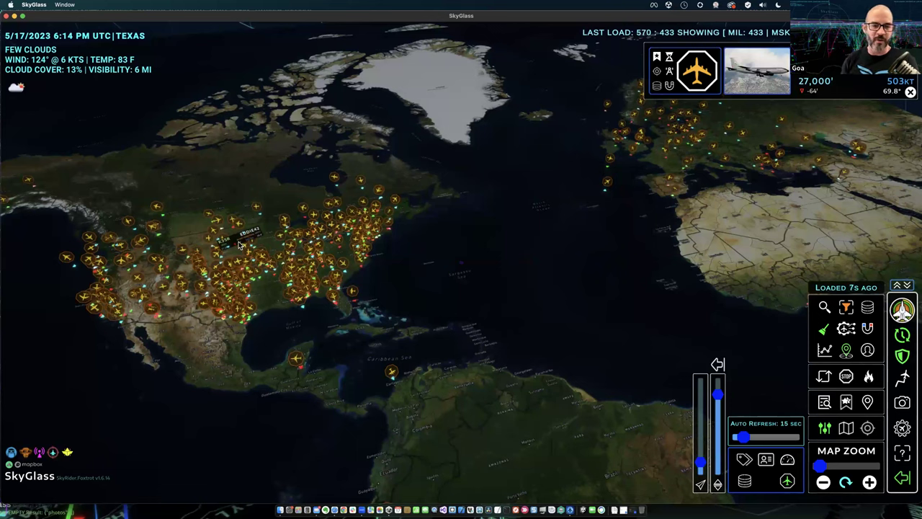
left_click(242, 246)
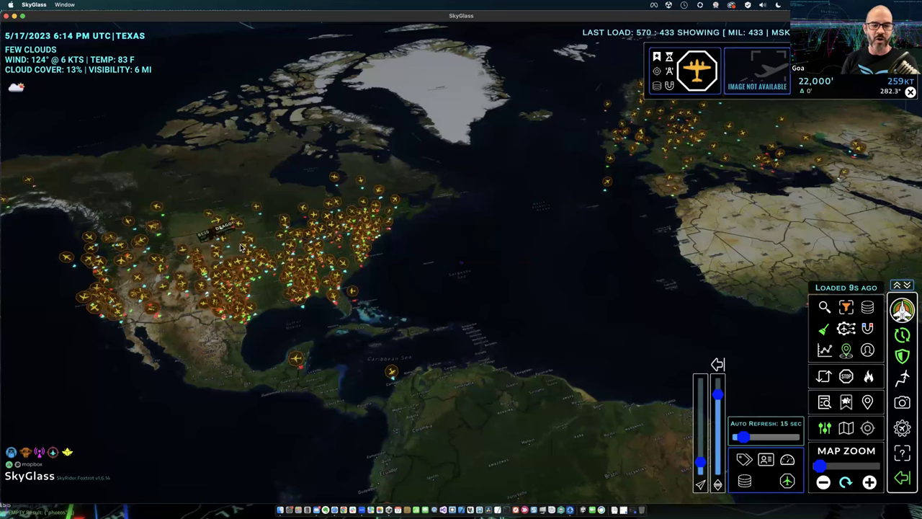
left_click(244, 250)
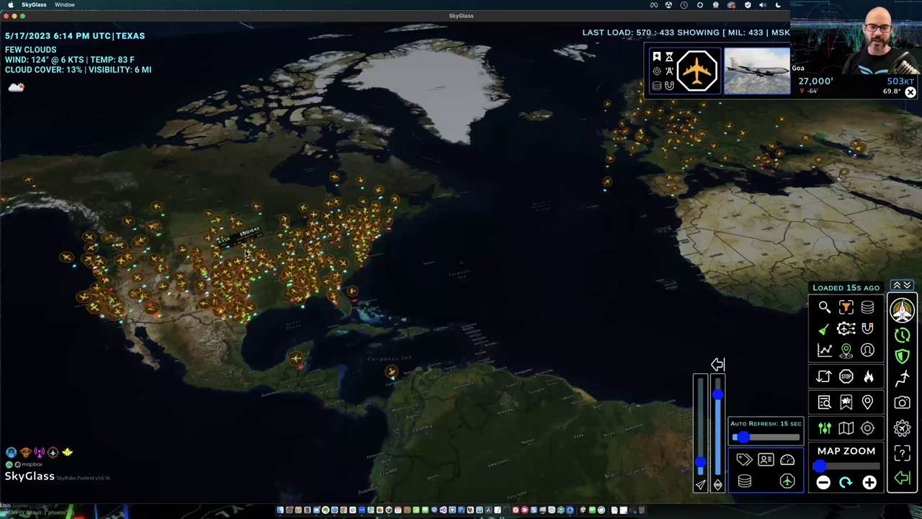
left_click(246, 253)
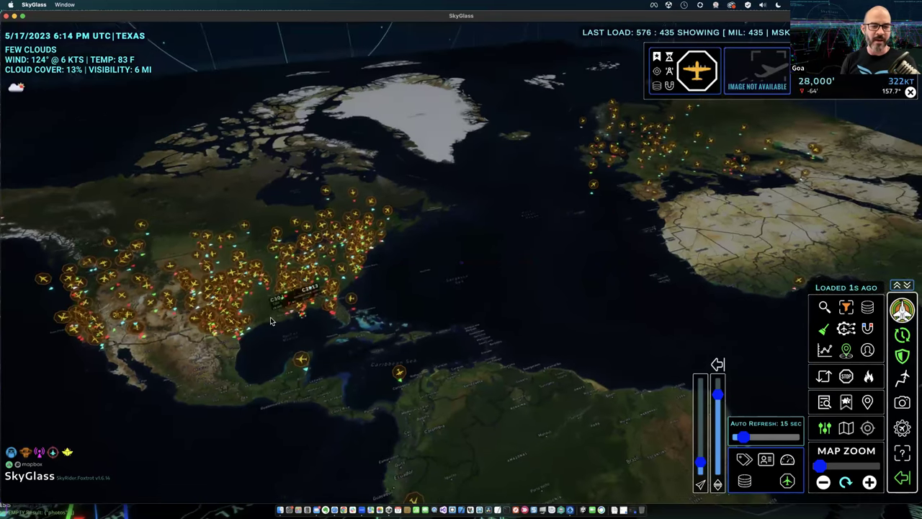
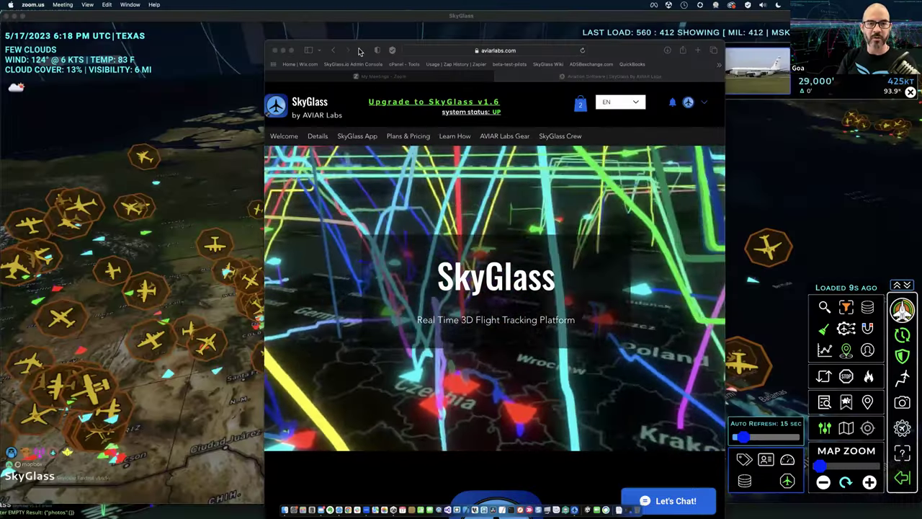
Switch to Safari, view the Feeder Hardware page on the AVIAR Labs website, and close the browser window
left_click_drag(384, 60, 357, 30)
mouse_move(482, 108)
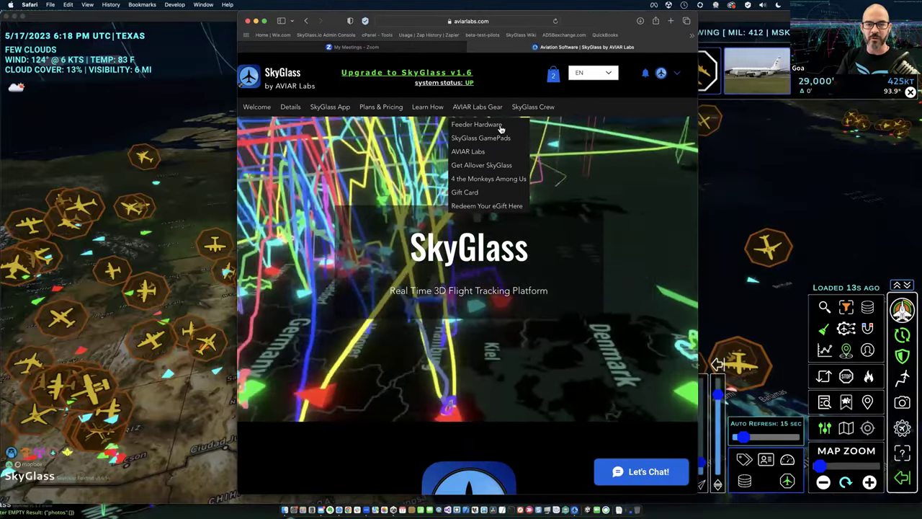
left_click(501, 127)
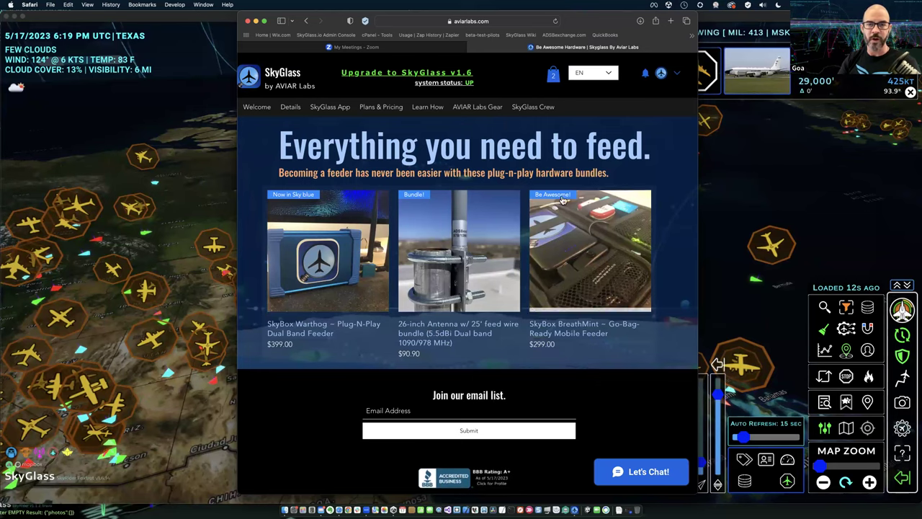
left_click(248, 22)
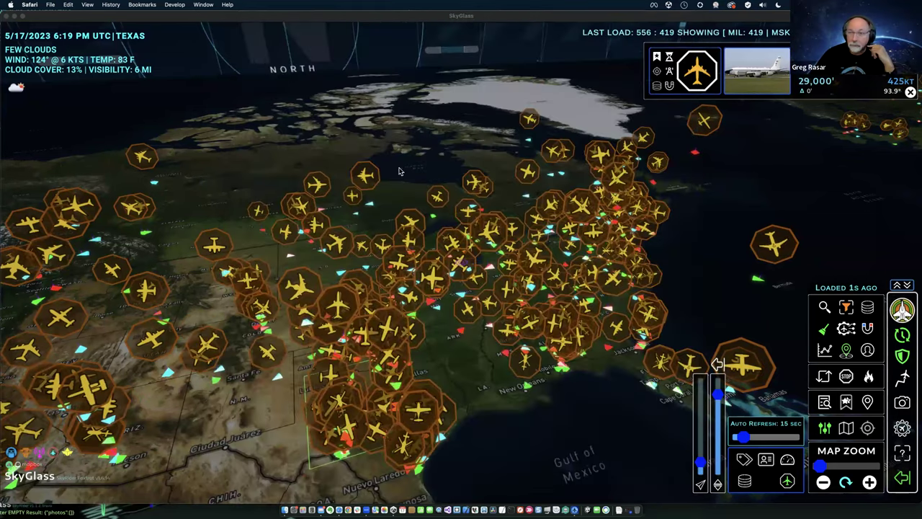
View the label of the C5M with callsign ROGUE51 in SkyGlass, and examine the C17 BRONZE8 up close over the northern border
mouse_move(505, 247)
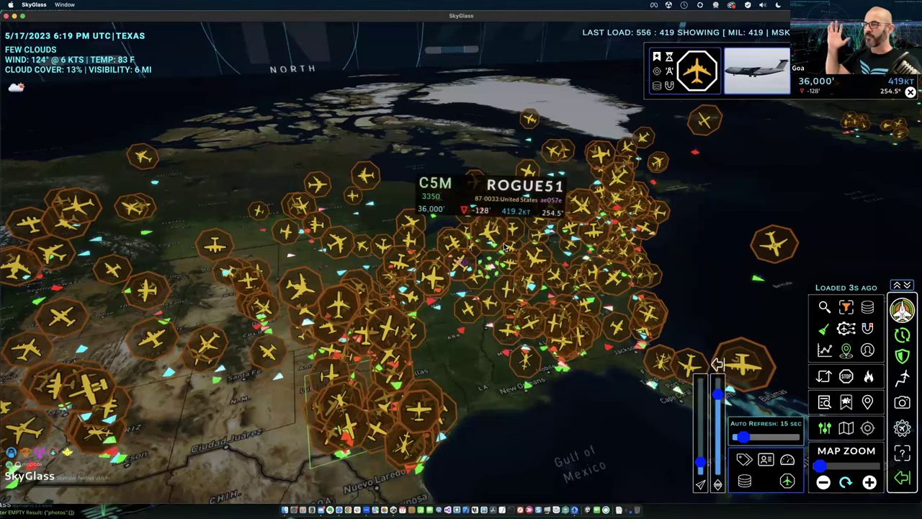
left_click_drag(505, 247, 533, 171)
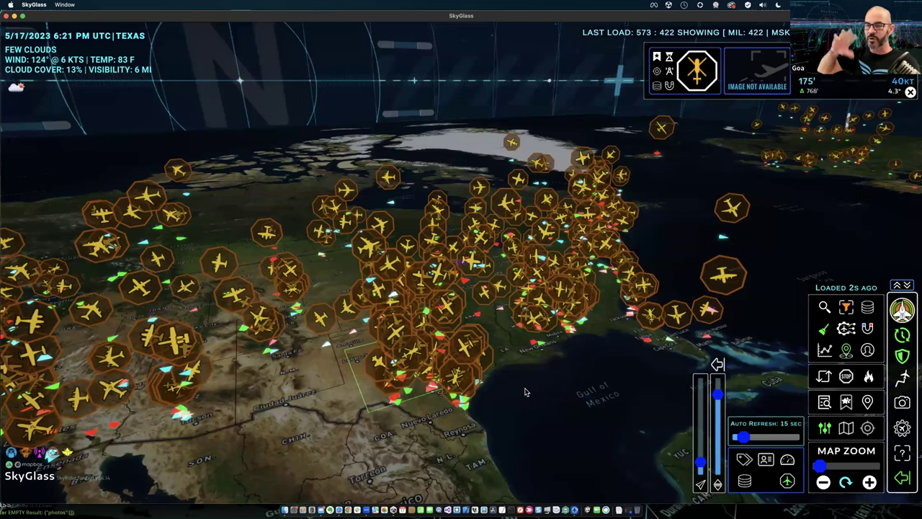
mouse_move(517, 403)
right_mouse_down()
mouse_move(420, 391)
mouse_move(512, 417)
right_mouse_up()
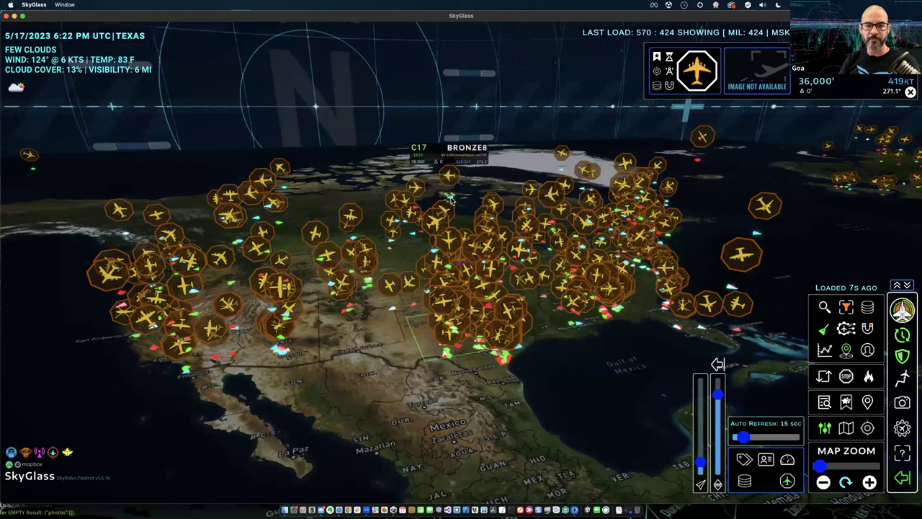
scroll(451, 201, "up", 5)
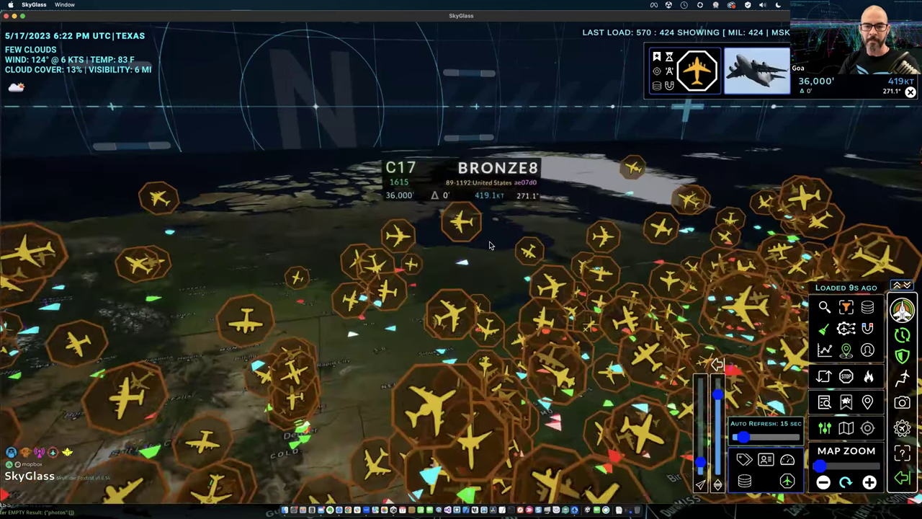
scroll(493, 248, "up", 5)
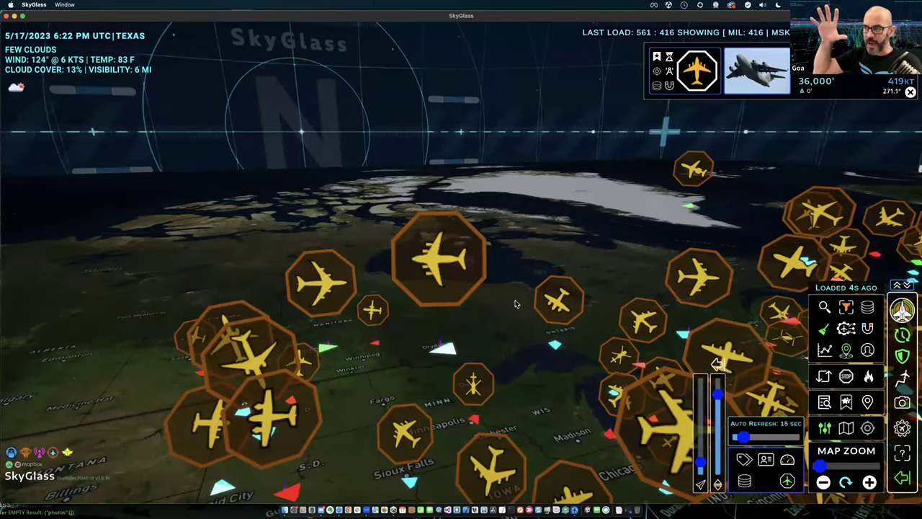
mouse_move(487, 293)
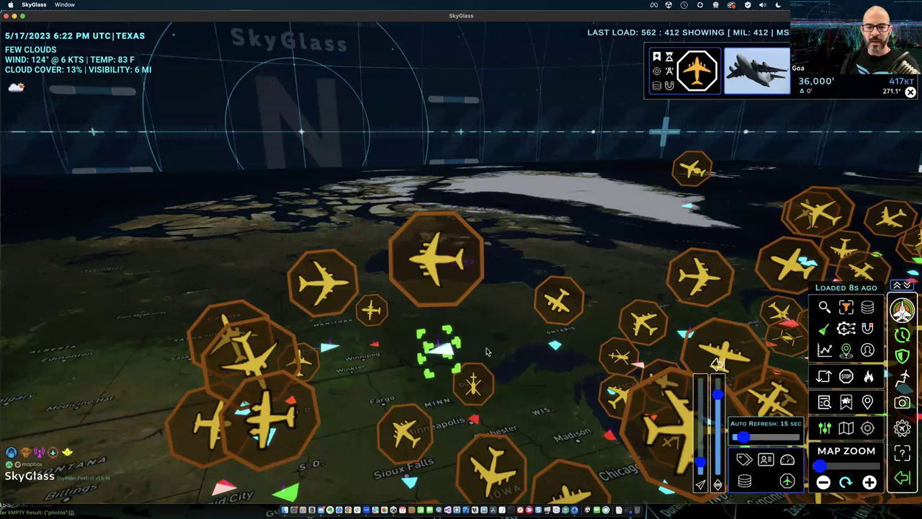
Compare the labels and details of the BE20 DRAGON1, the C130 JESSE53 and the C17 BRONZE8 over the northern plains
left_click(488, 351)
left_click(397, 396)
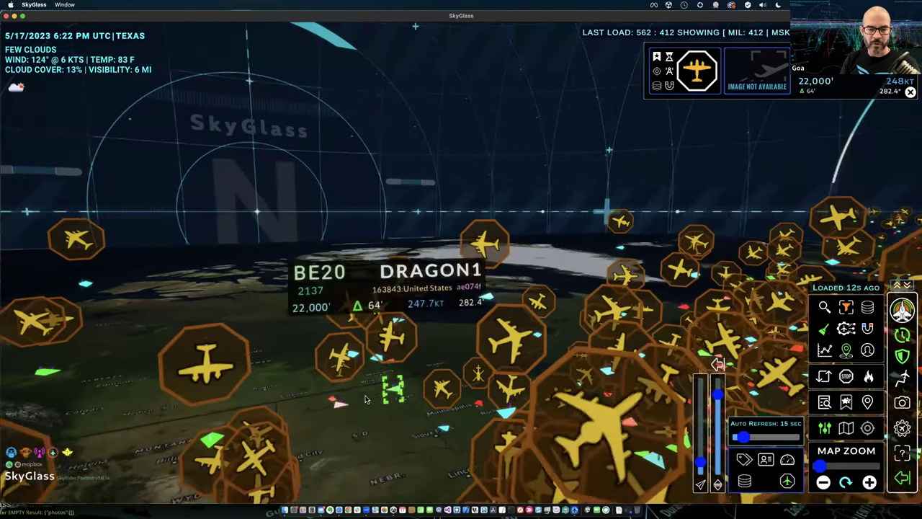
left_click(351, 398)
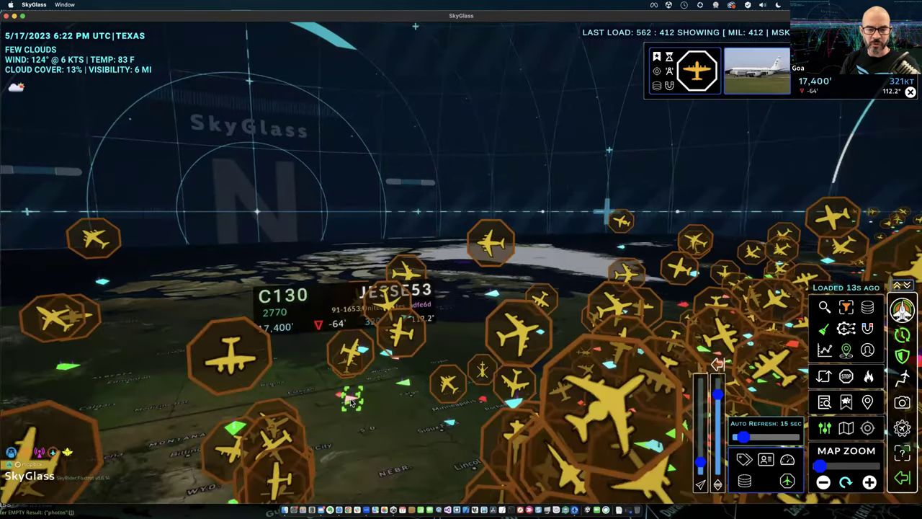
left_click(481, 401)
left_click(401, 386)
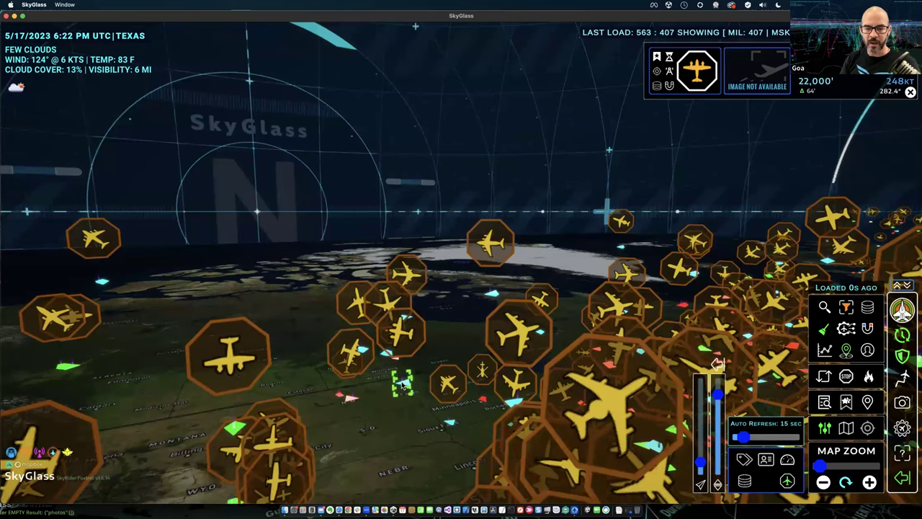
left_click(489, 242)
left_click(408, 409)
left_click(351, 399)
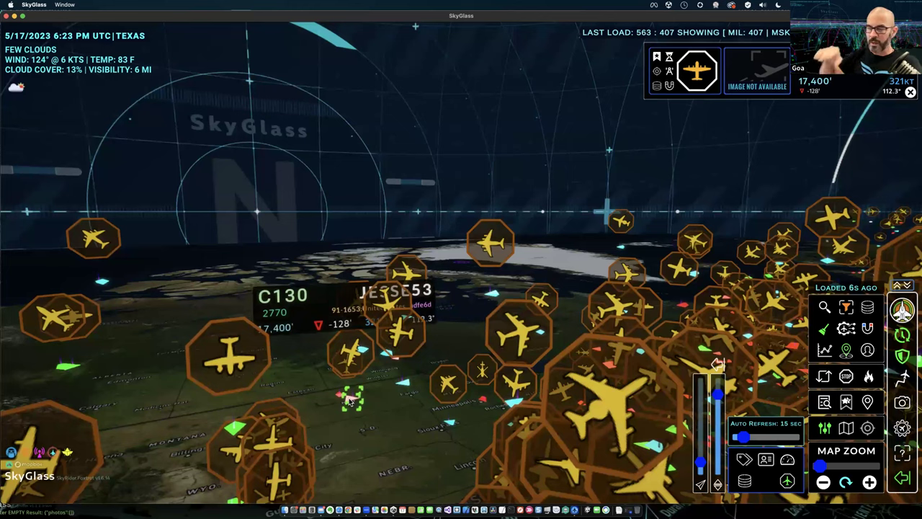
left_click(396, 383)
left_click(504, 290)
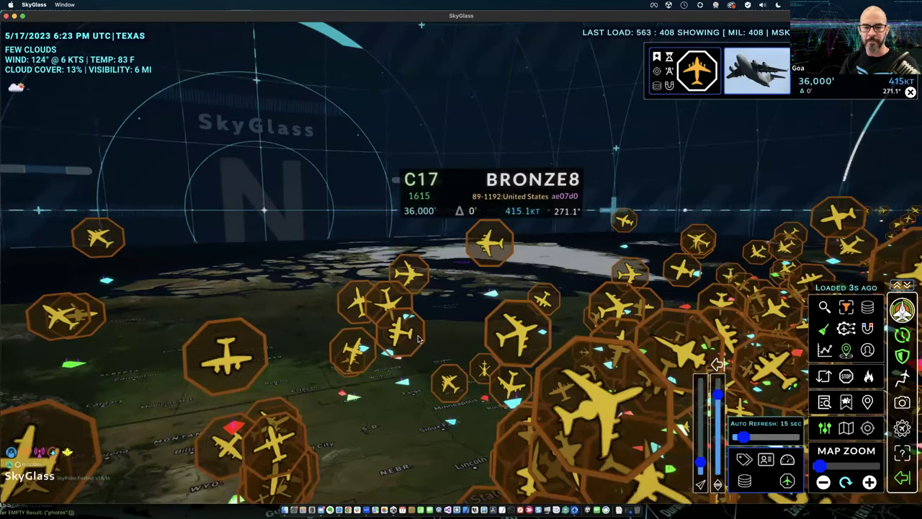
Inspect the aircraft with callsign CADDO42 and the BE20 DRAGON1, and return to the C17 BRONZE8
left_click(482, 297)
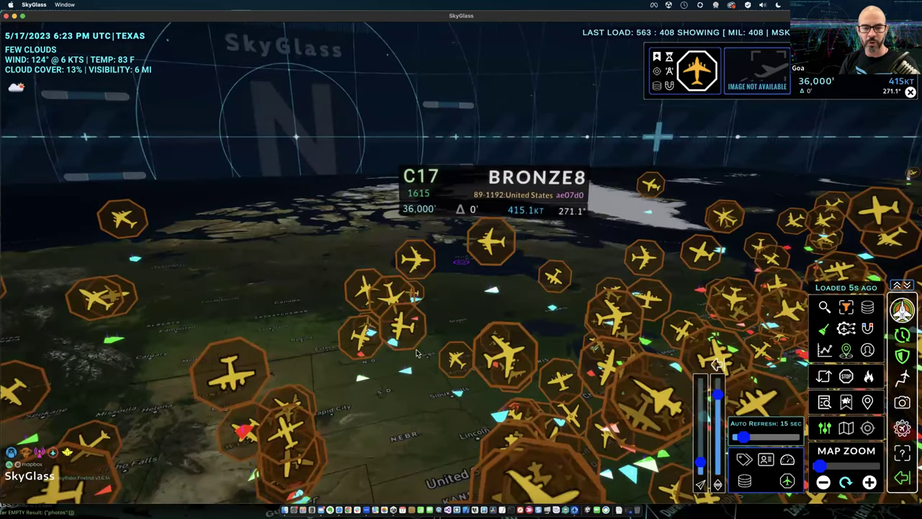
left_click(365, 383)
left_click(395, 345)
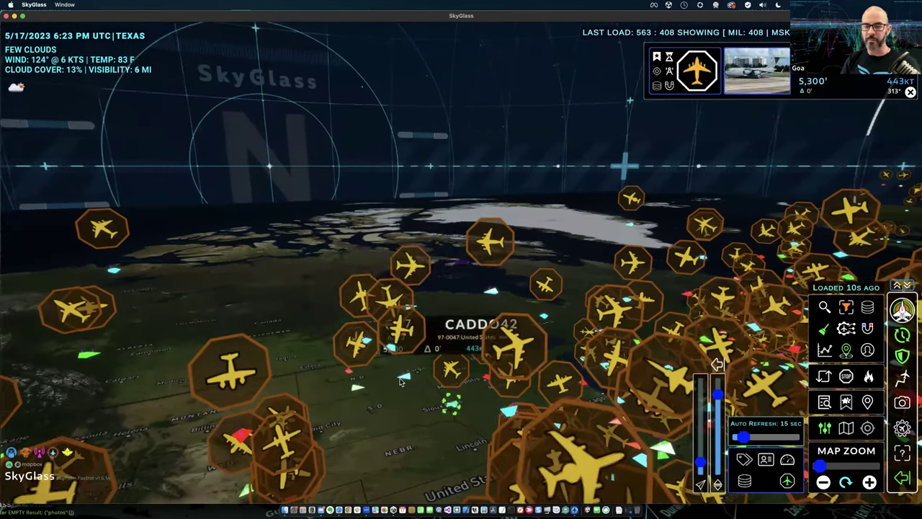
left_click(402, 382)
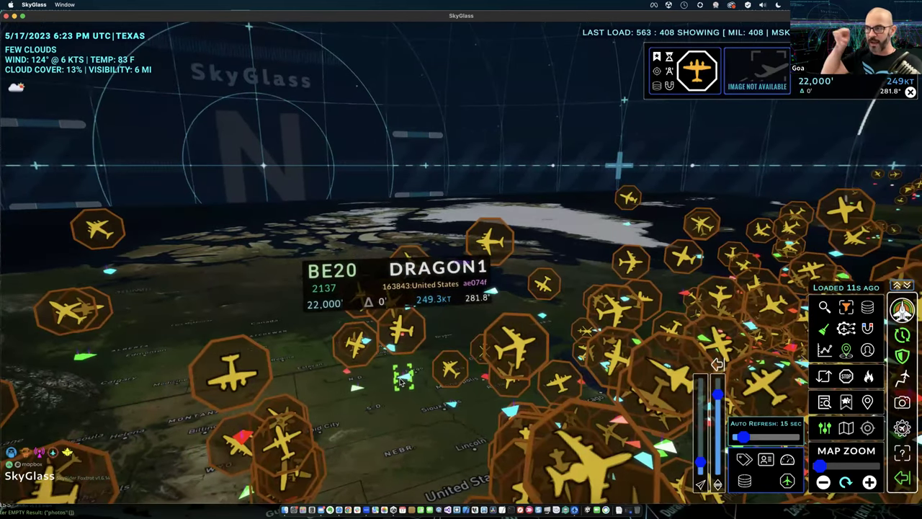
left_click(488, 290)
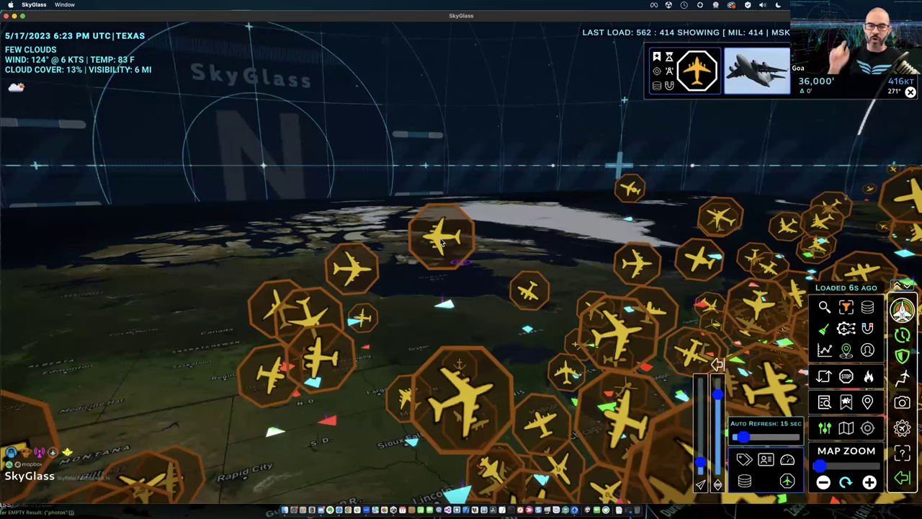
Examine BRONZE8 by its icon and ground marker, check its neighbours, and view the label of the K35R registered 62-3576
mouse_move(441, 239)
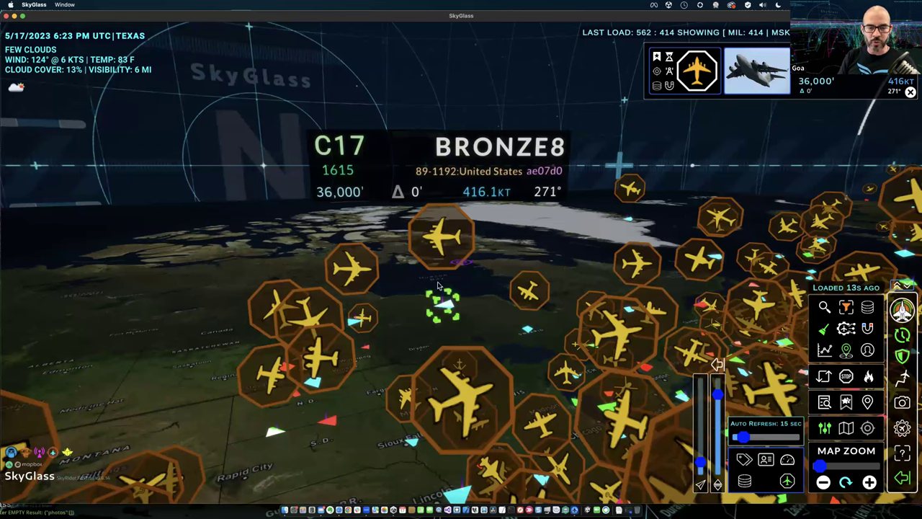
mouse_move(355, 324)
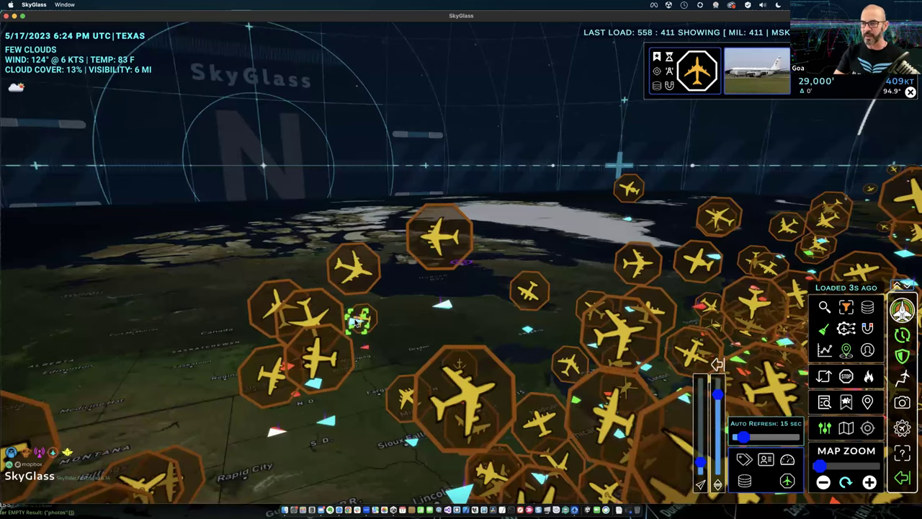
mouse_move(527, 331)
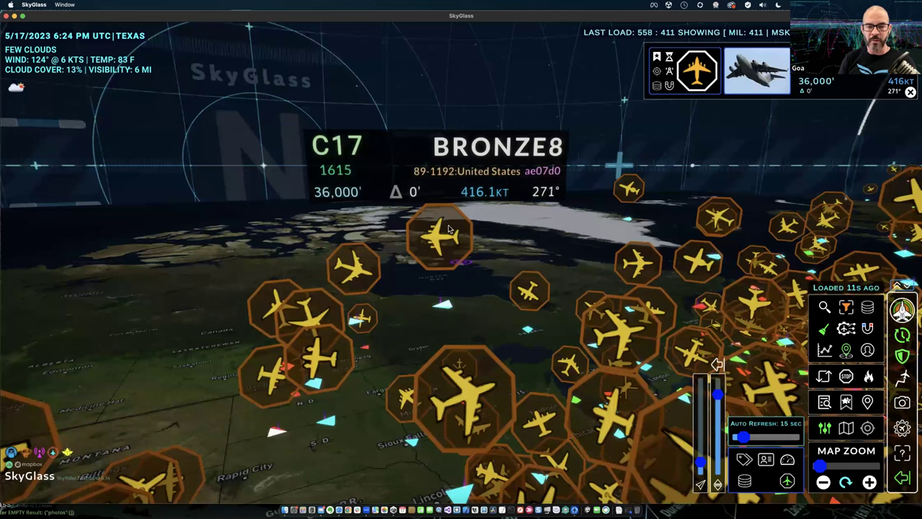
left_click(477, 281)
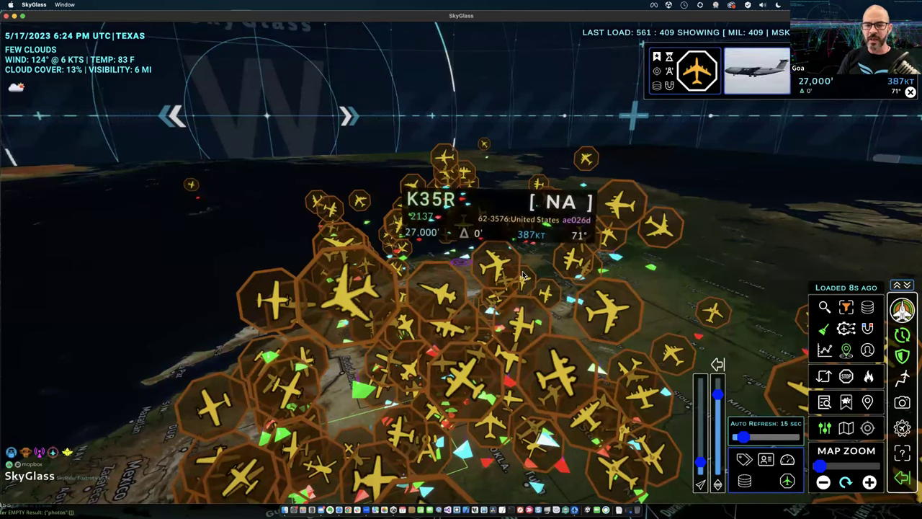
left_click_drag(528, 306, 425, 380)
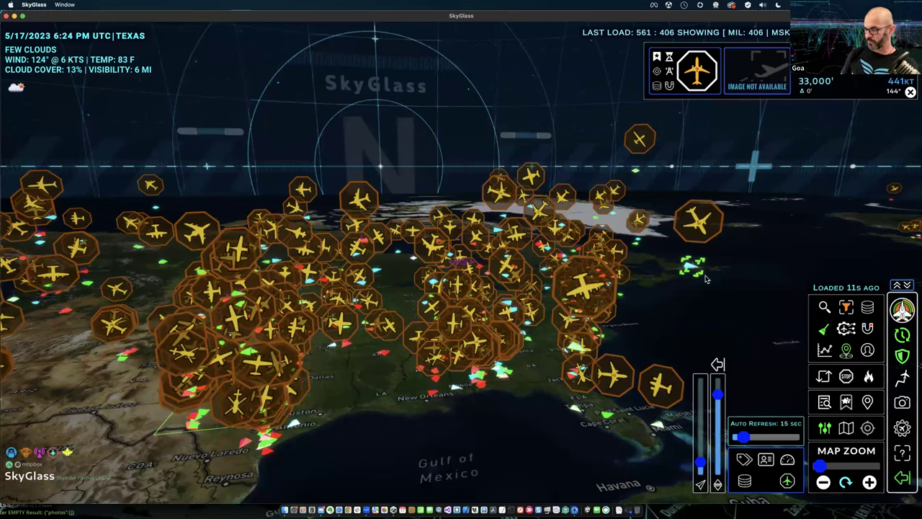
View the label of the aircraft with hex code ae6832 off the east coast, and enlarge the interface
left_click(706, 279)
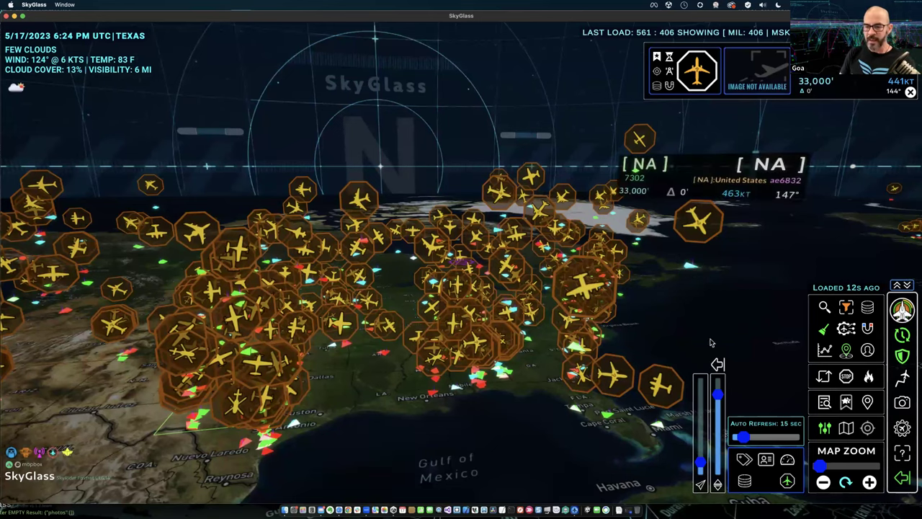
left_click(902, 307)
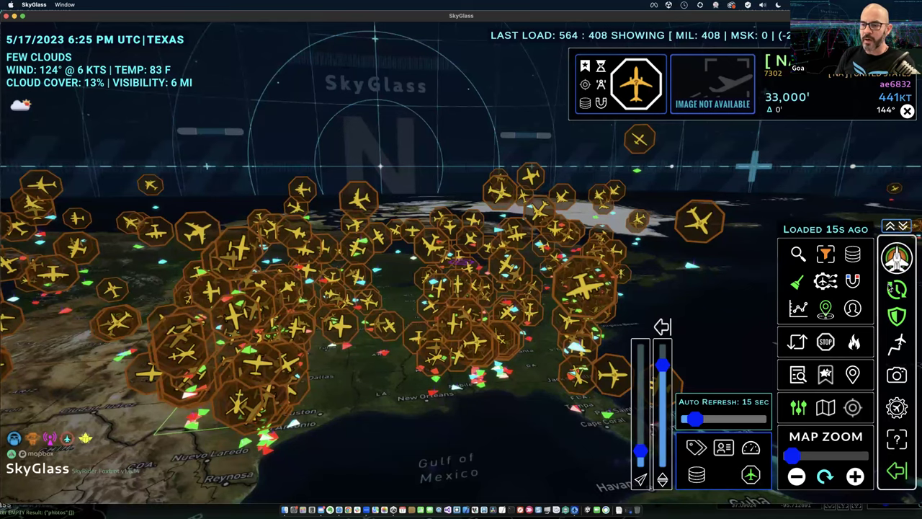
Switch auto refresh off and on, try a 10-second interval, and set the interval to 25 seconds
left_click(895, 288)
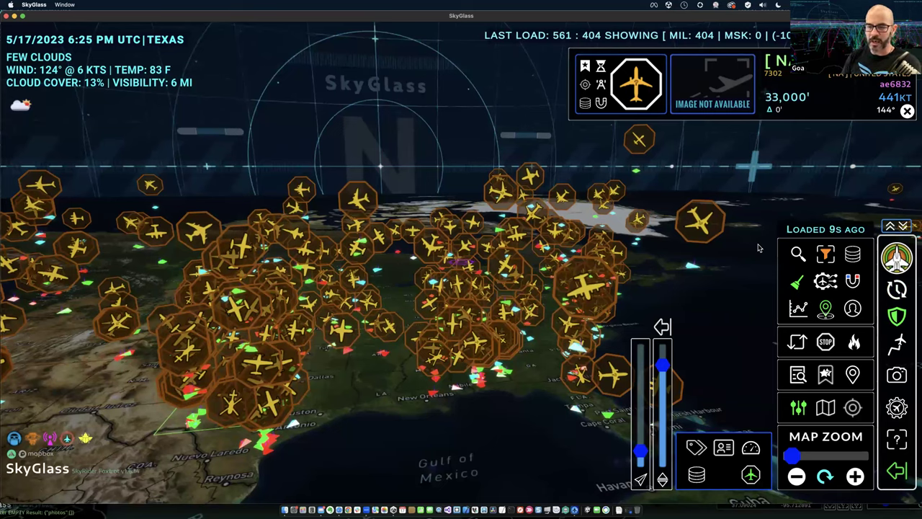
left_click(897, 289)
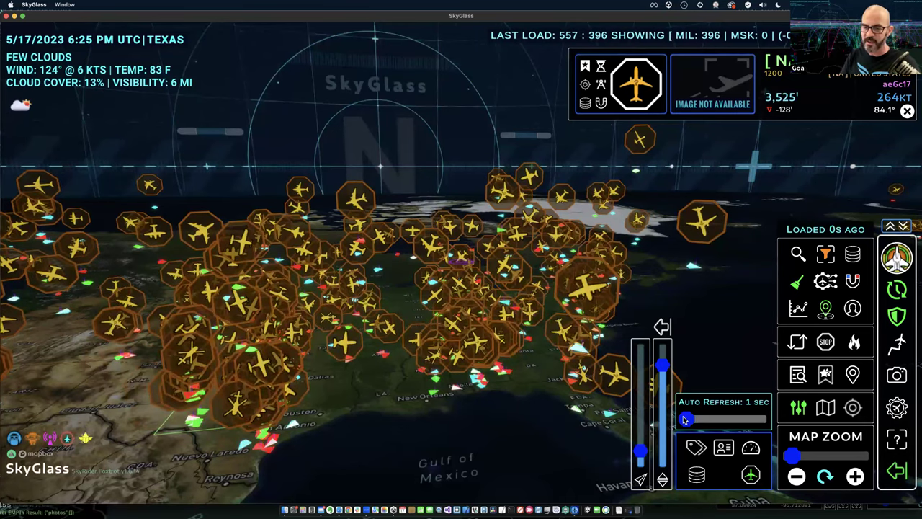
mouse_move(685, 420)
left_mouse_down()
mouse_move(700, 420)
mouse_move(691, 421)
left_mouse_up()
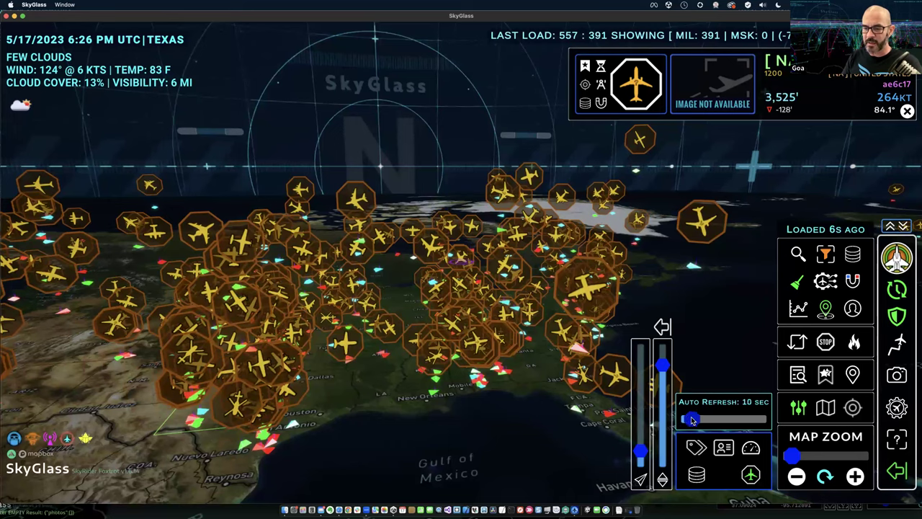
left_click(897, 291)
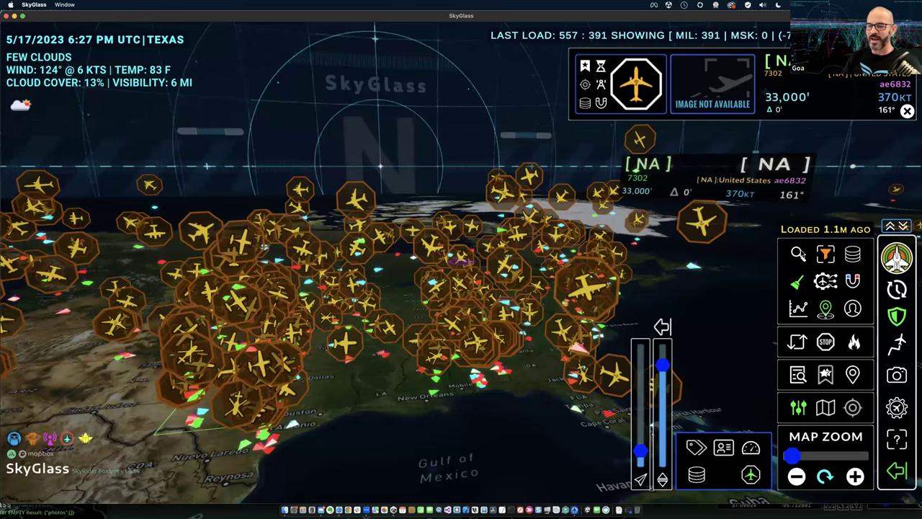
left_click(896, 289)
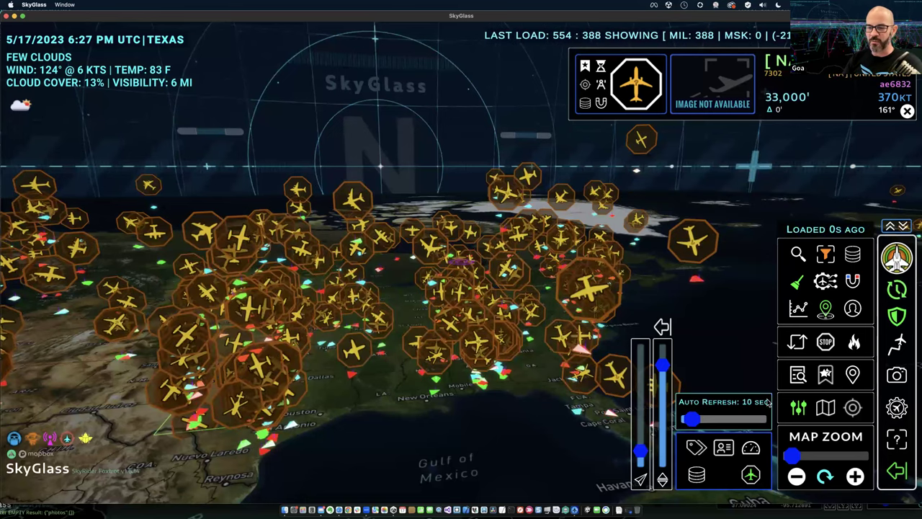
left_click_drag(694, 420, 705, 421)
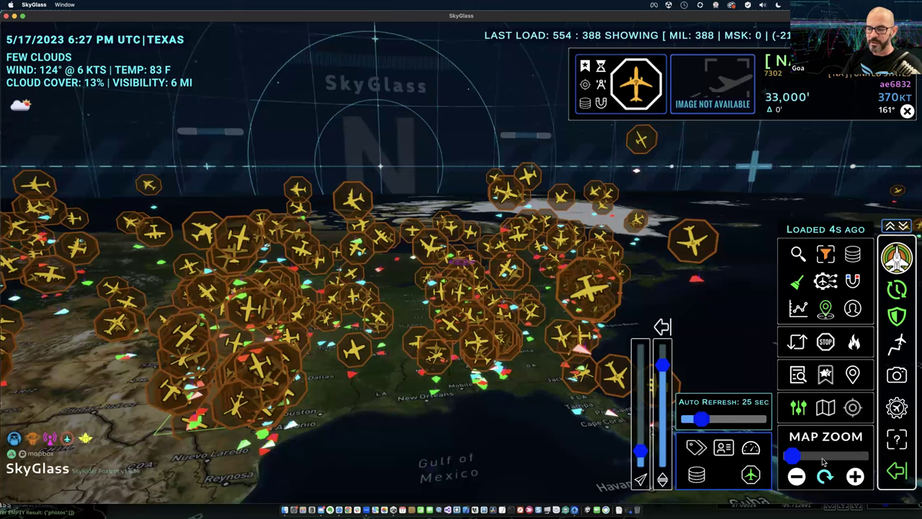
Raise the map zoom by one level and reload the map tiles around Mexico and Central America
left_click_drag(459, 459, 495, 395)
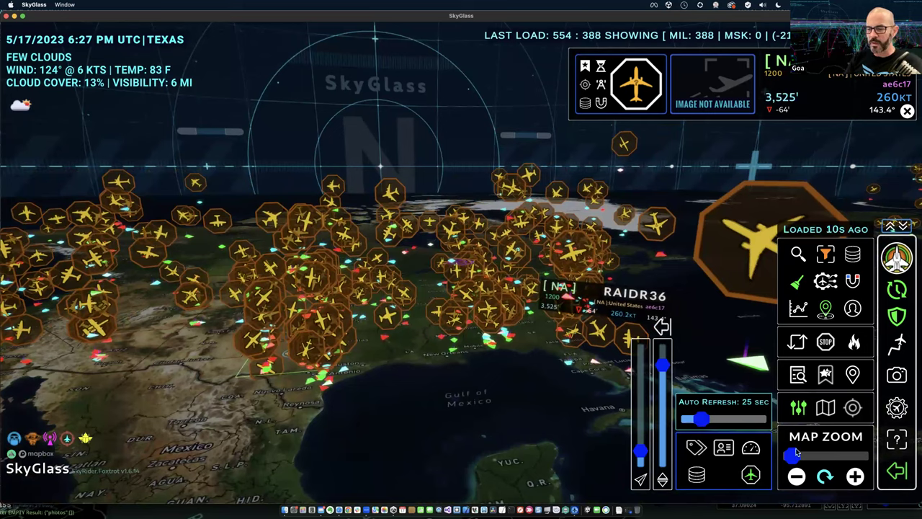
left_click(855, 476)
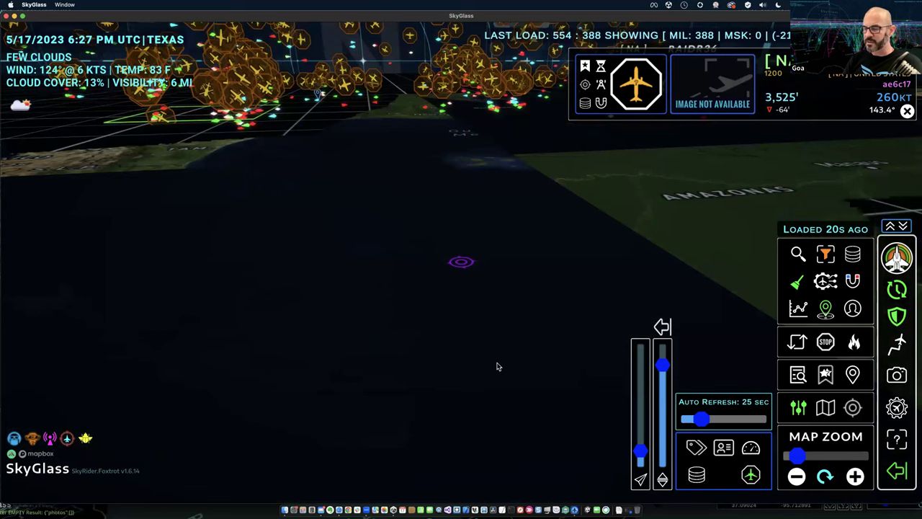
scroll(497, 343, "down", 3)
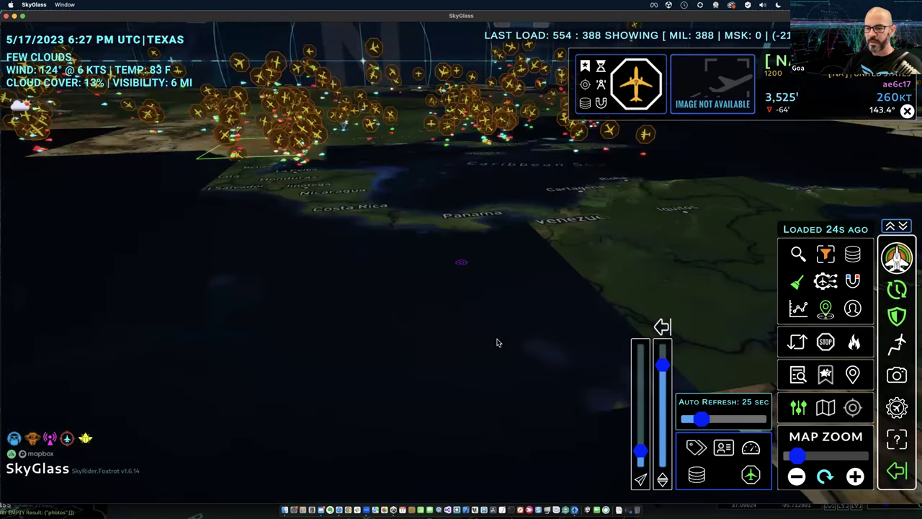
scroll(448, 312, "down", 3)
scroll(432, 288, "down", 3)
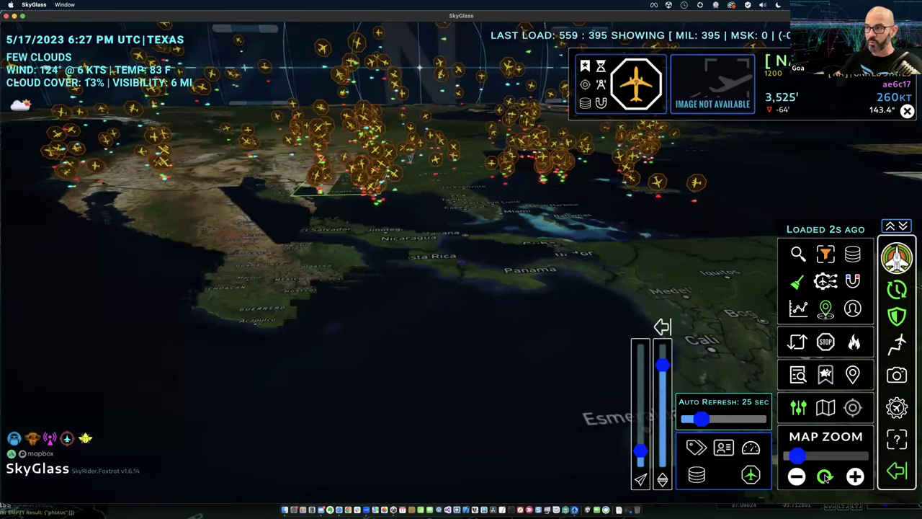
left_click(825, 477)
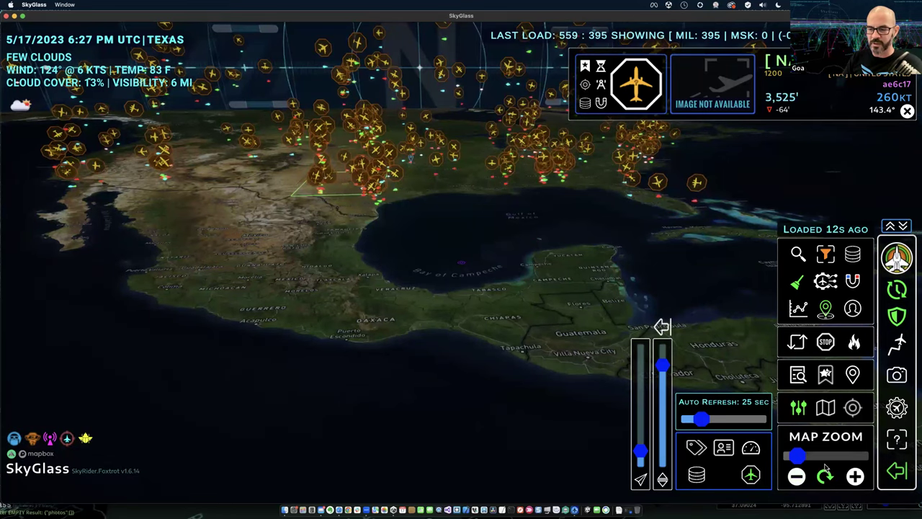
right_click_drag(375, 247, 677, 418)
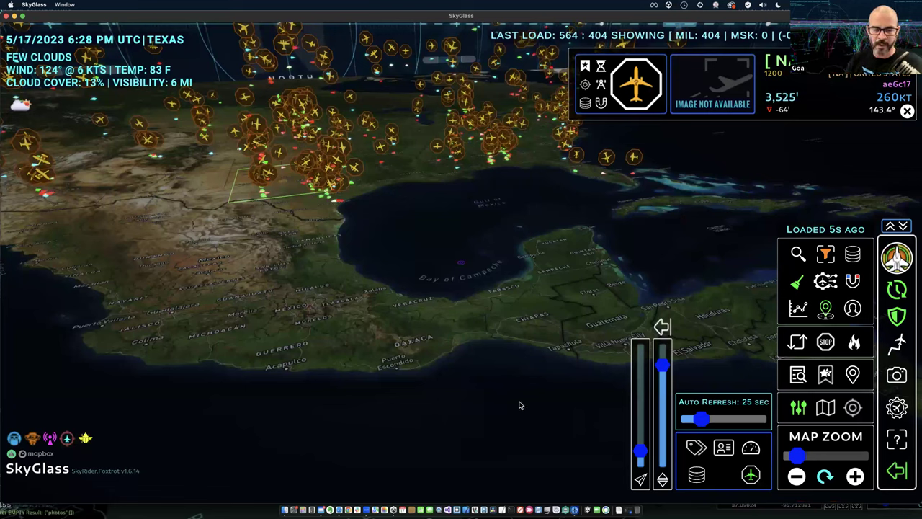
Raise the map zoom to about the middle of its range and set the search location to MIAMI
left_click(828, 459)
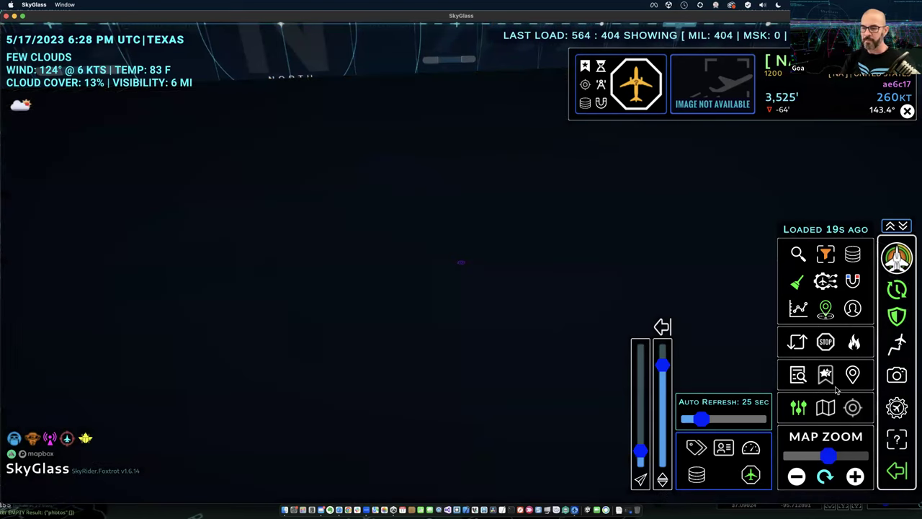
left_click(852, 408)
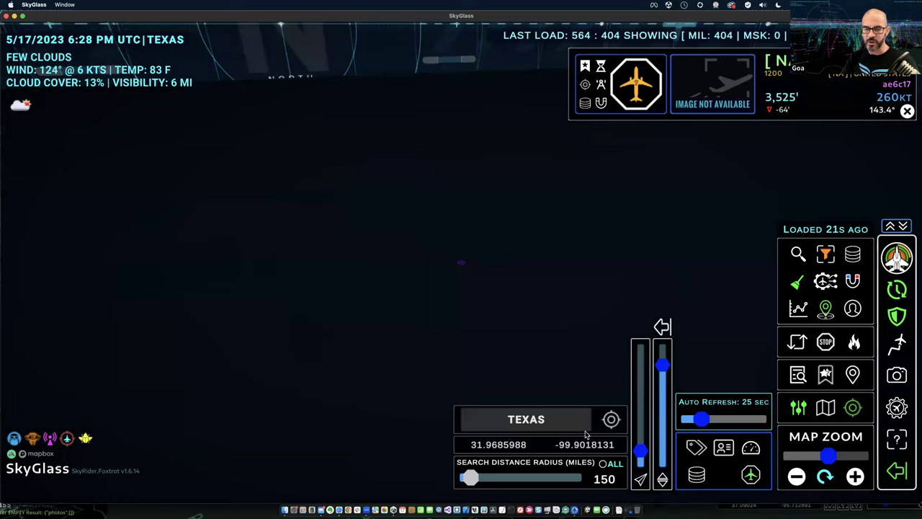
double_click(549, 426)
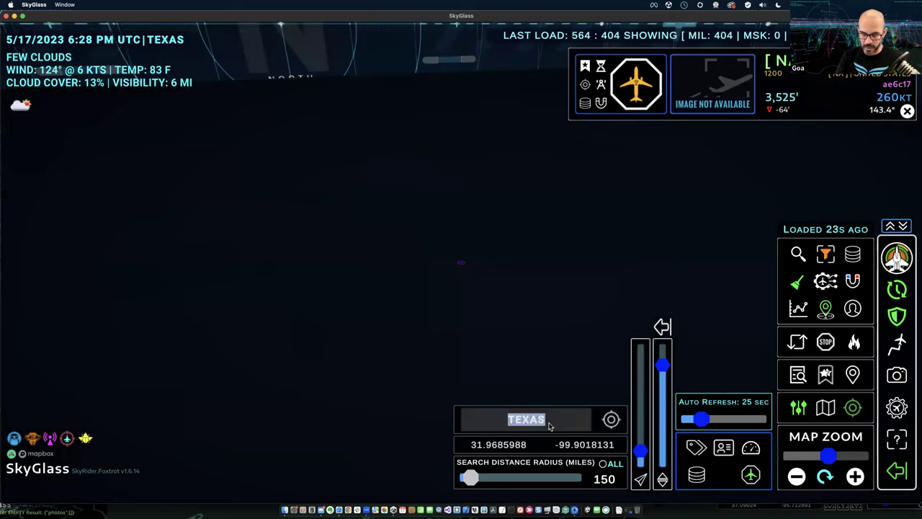
type("MIAMI")
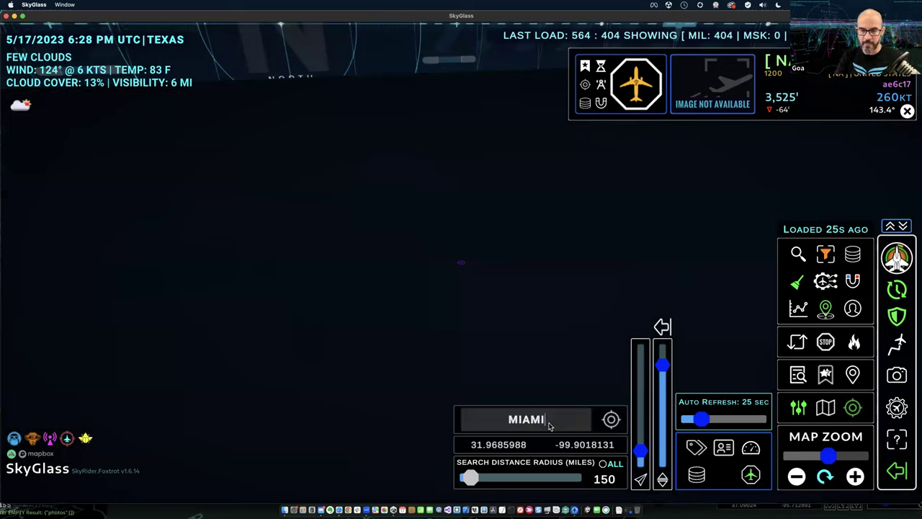
key("Return")
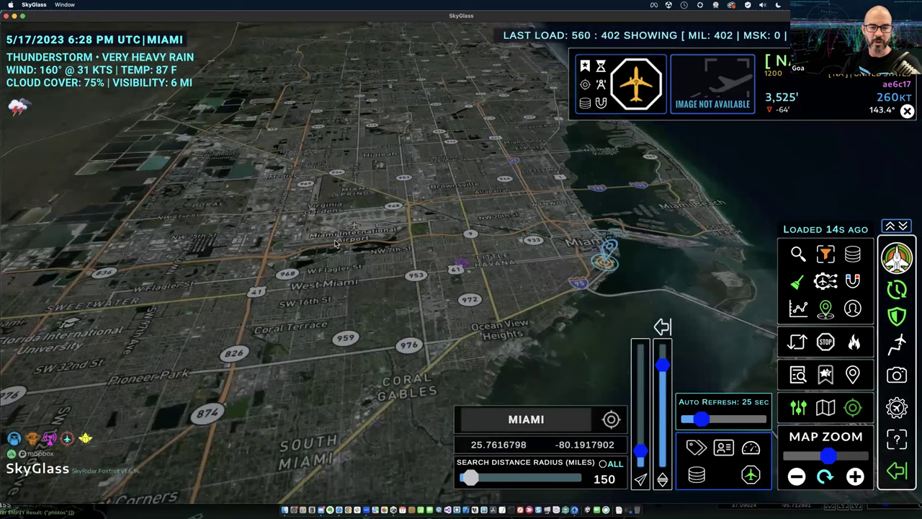
Change the search location to Miami International Airport, trying the code MIA and correcting it to KMIA
left_click(555, 420)
type("MIA")
key("Return")
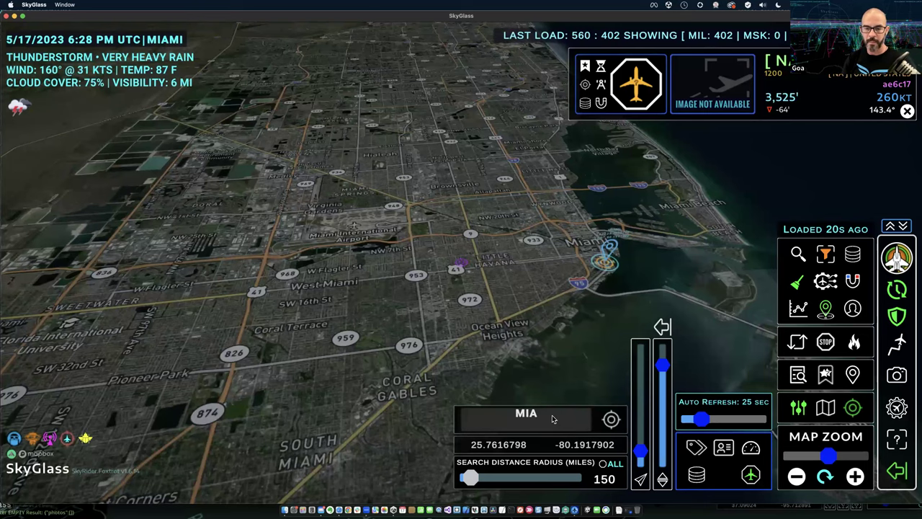
left_click(553, 420)
key("Left")
type("K")
key("Return")
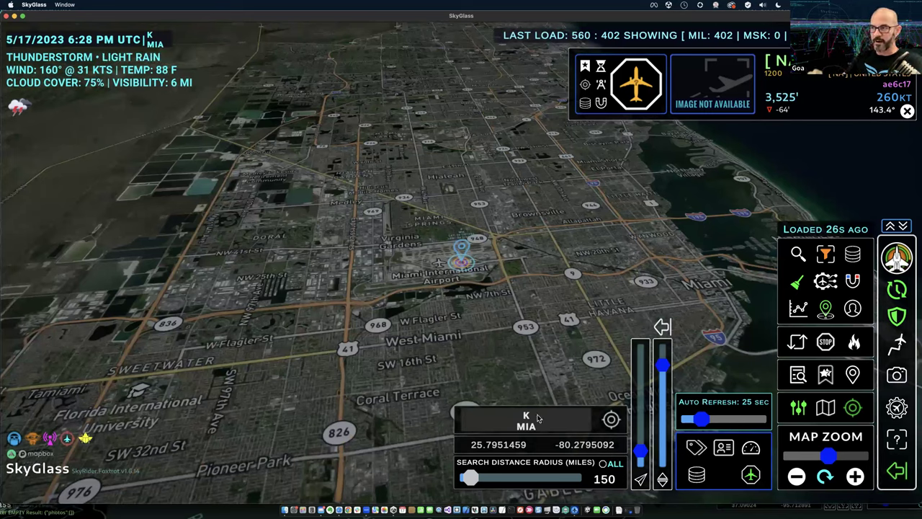
Survey the area around Miami International Airport and raise the map zoom close to its maximum to show the terminals and runways
right_click_drag(481, 287, 421, 249)
scroll(421, 250, "down", 10)
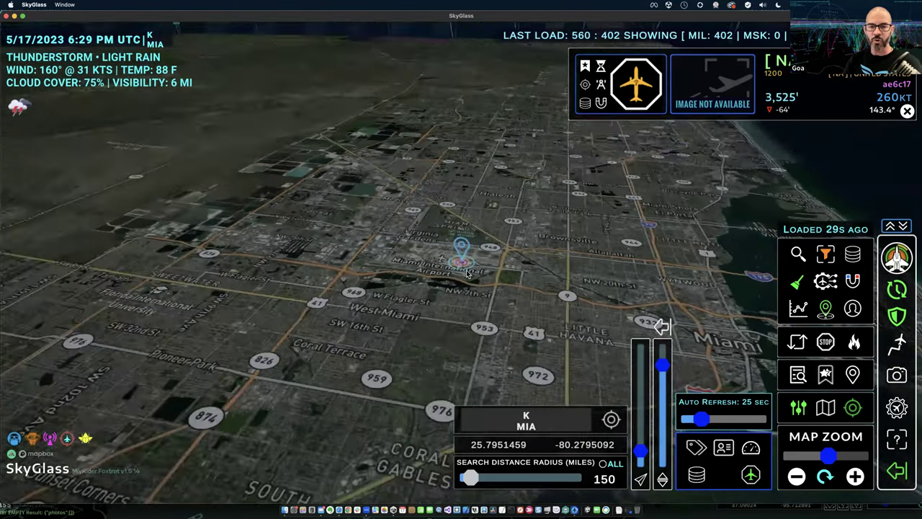
right_click_drag(458, 273, 340, 123)
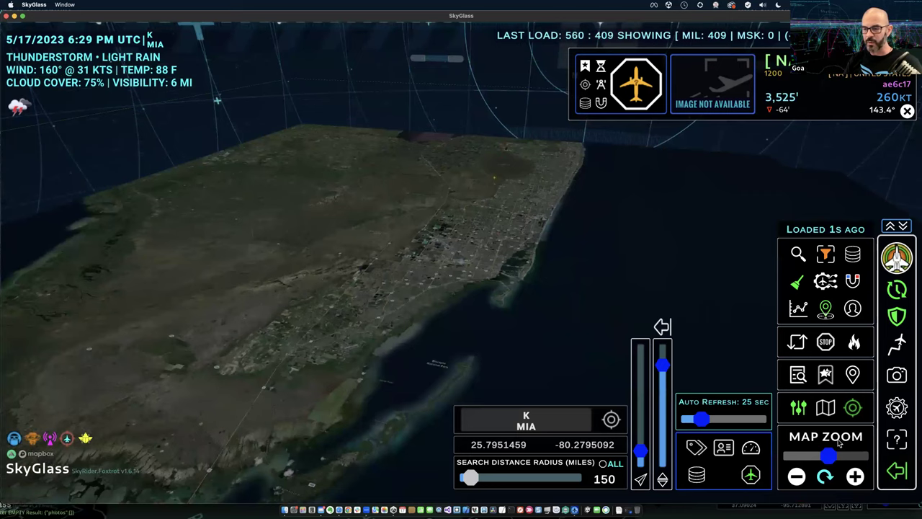
left_click(863, 456)
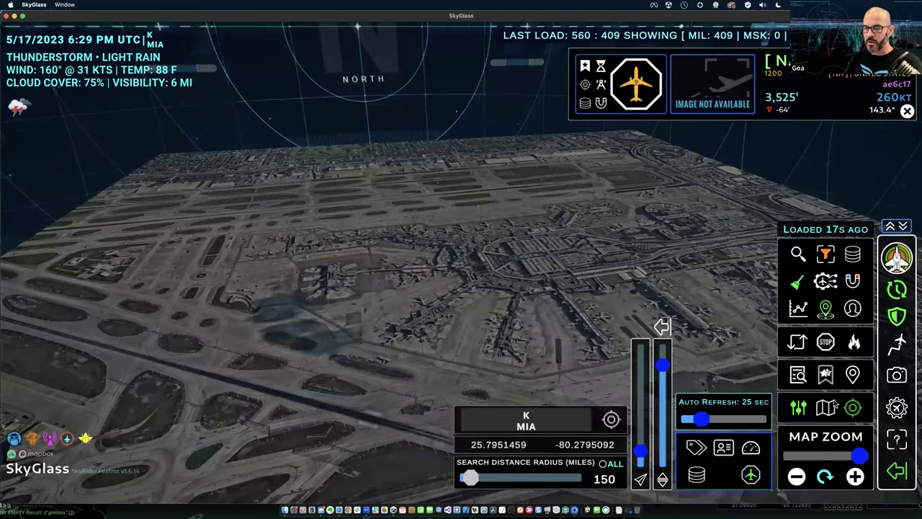
Show the map style options, turn on 3D buildings to view the airport terminals from a low angle, and turn them off again
left_click(826, 409)
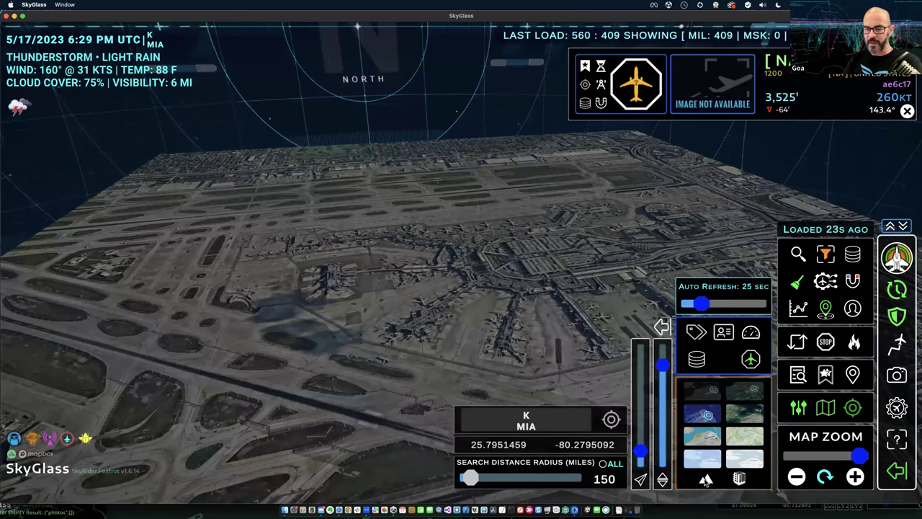
left_click(739, 479)
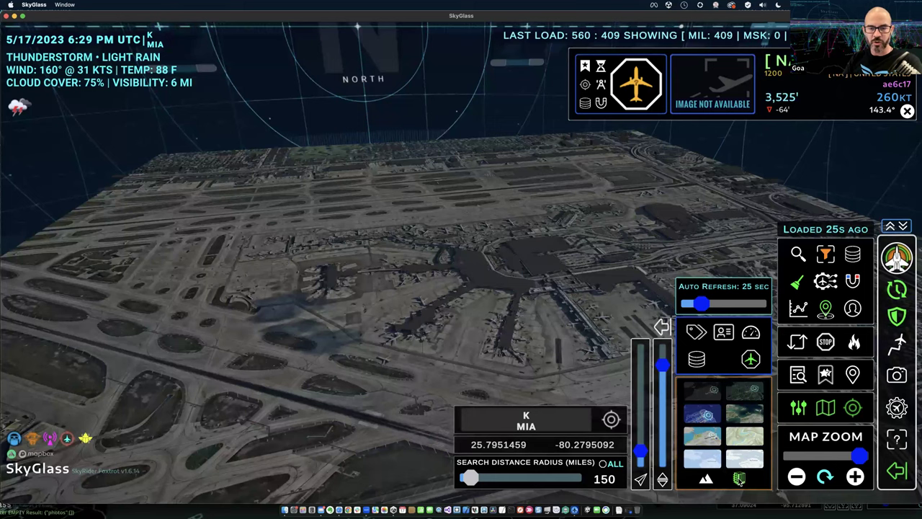
right_click_drag(464, 361, 453, 325)
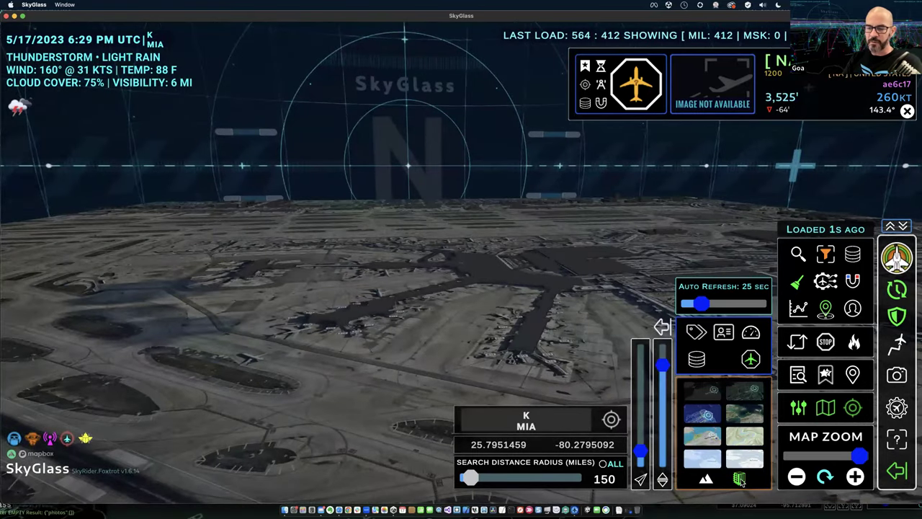
left_click(740, 479)
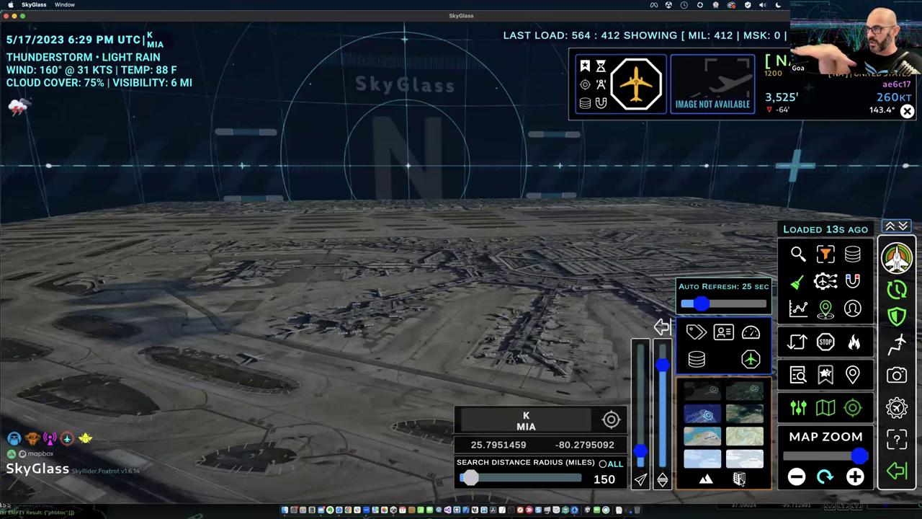
Lower the map zoom from the airport close-up to the minimum so the map covers several continents
left_click(829, 456)
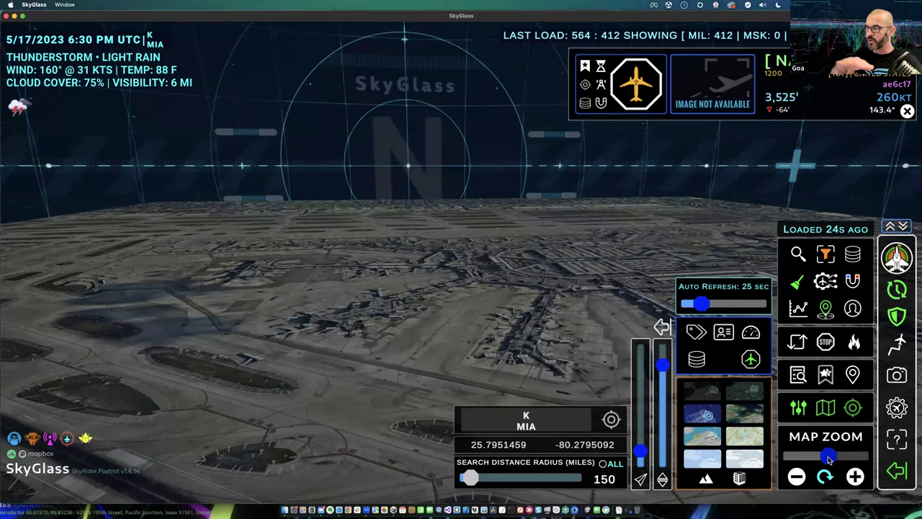
left_click_drag(829, 460, 795, 458)
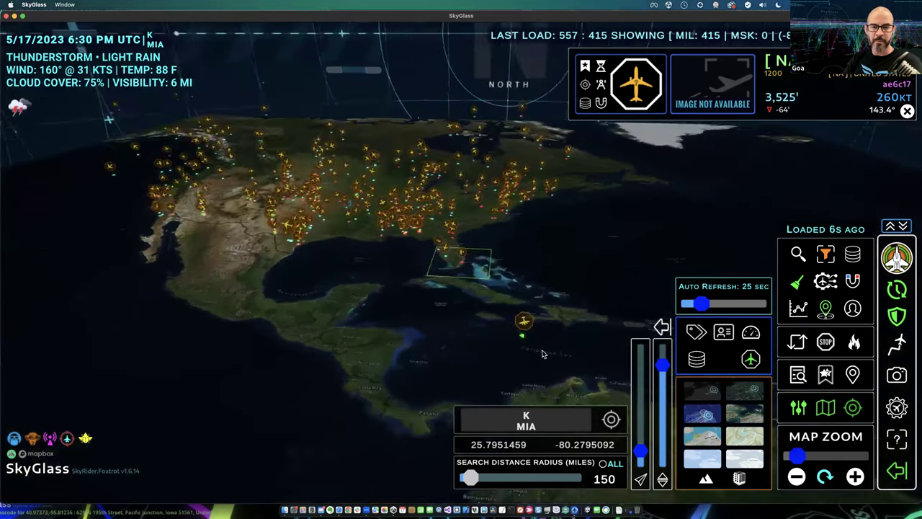
left_click_drag(797, 456, 786, 456)
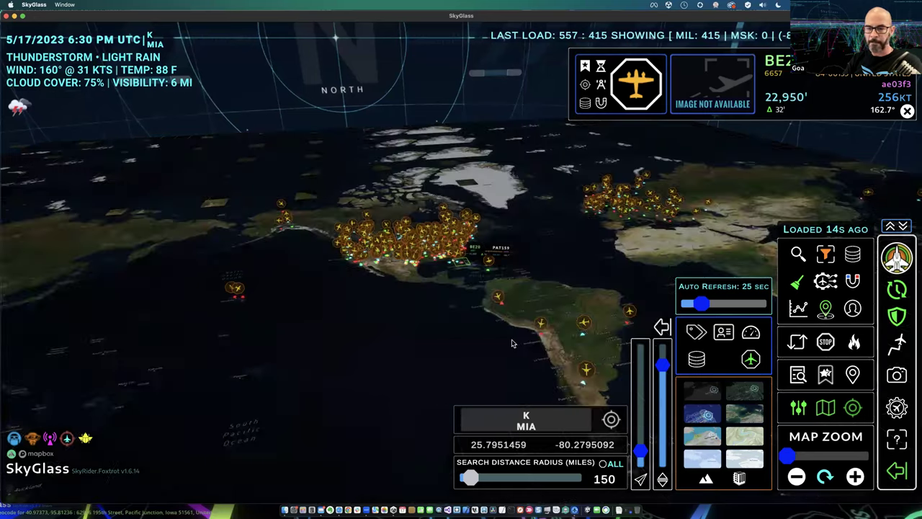
View the labels of the A320 JAT345 and the A20N over South America, and survey worldwide traffic
left_click(602, 374)
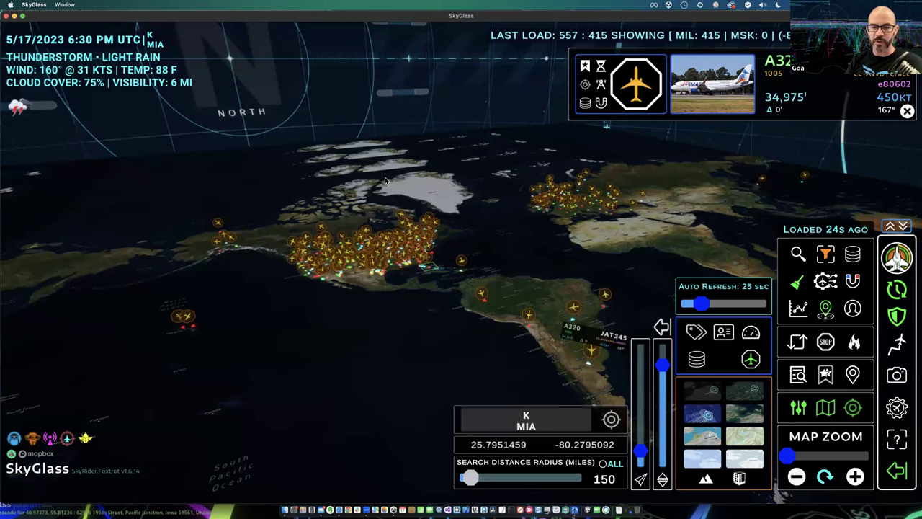
left_click(432, 225)
left_click_drag(431, 225, 382, 145)
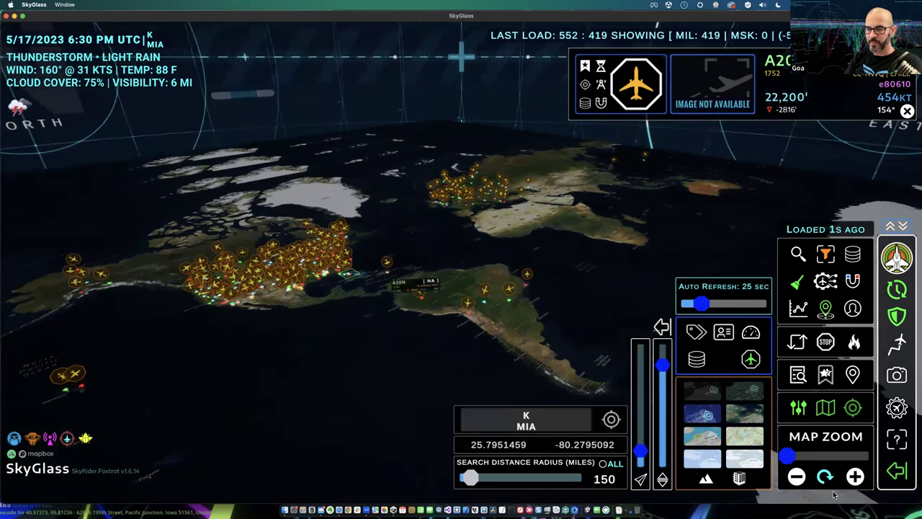
Raise the map zoom slightly and recentre the map on the KMIA search location
left_click_drag(799, 460, 802, 459)
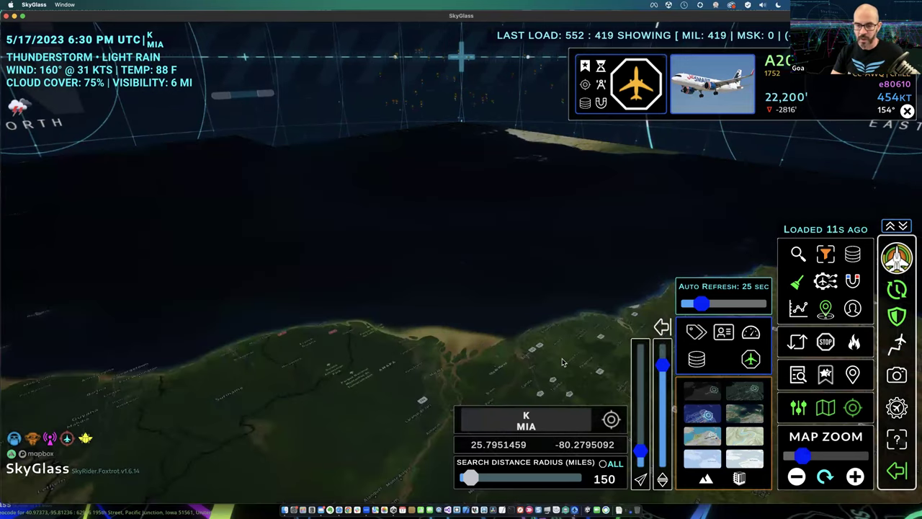
left_click(612, 421)
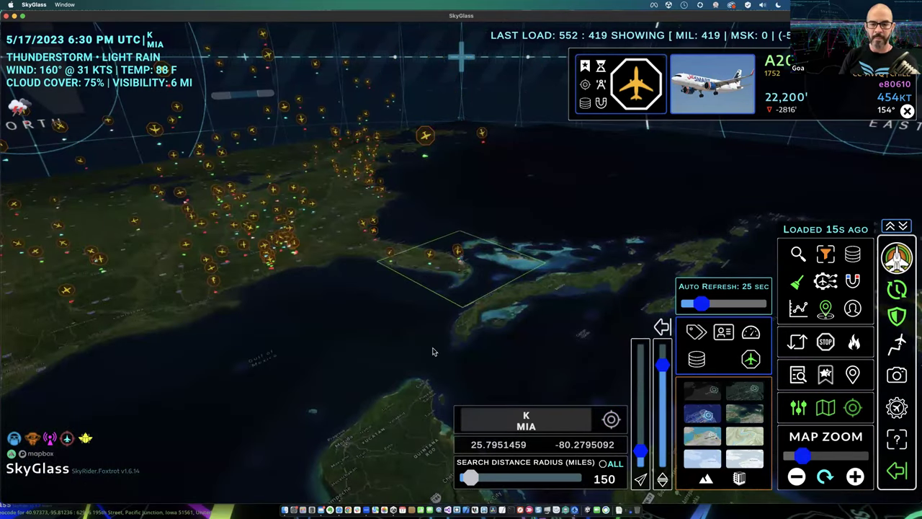
Try to change the search location from KMIA to CONUS by entering its name and locating it
left_click(555, 430)
type("CON")
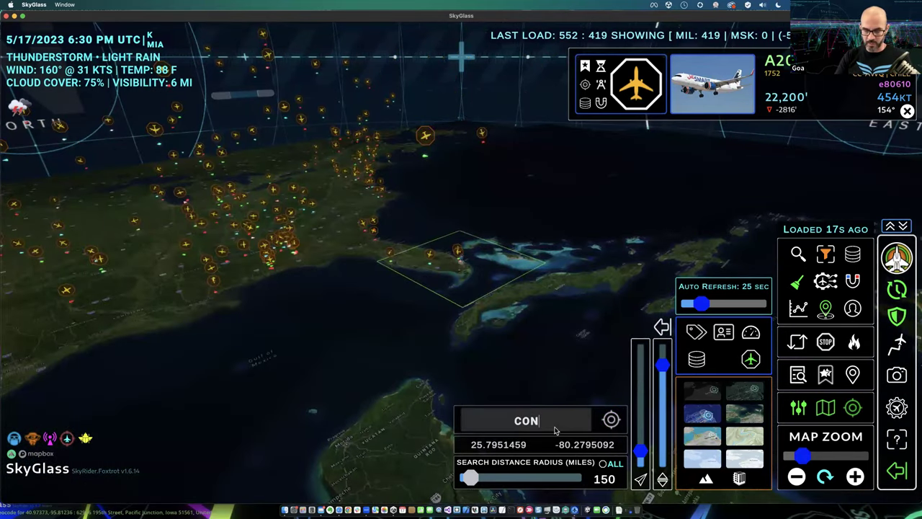
type("US")
key("Return")
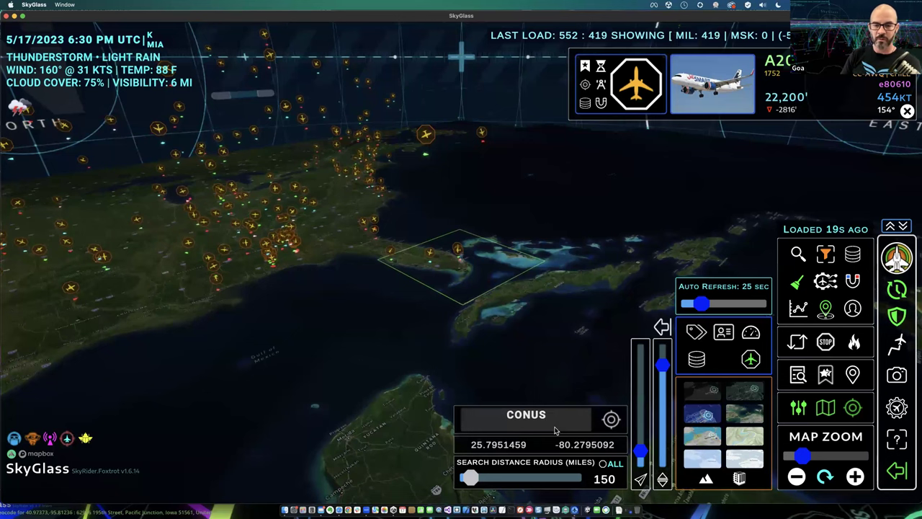
left_click(611, 420)
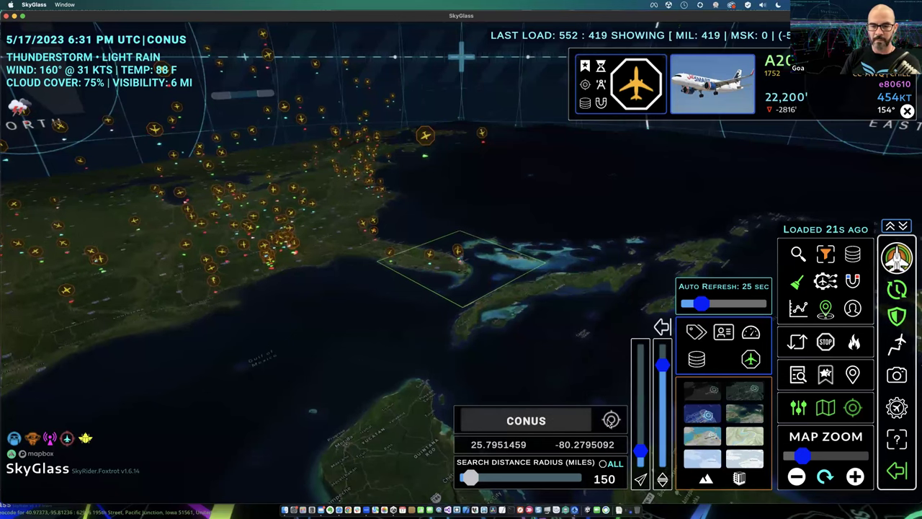
left_click(566, 423)
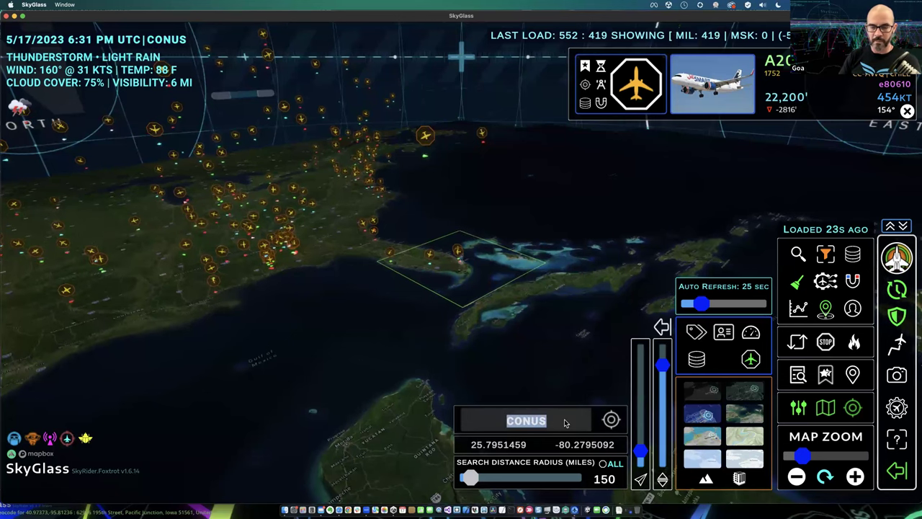
Load CONUS from the favorite home locations and hide the favorites list
left_click(852, 374)
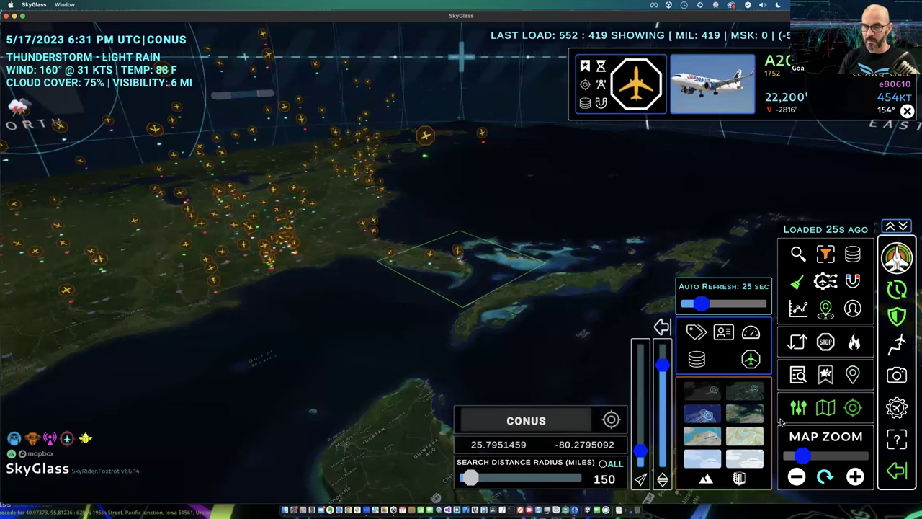
left_click(392, 459)
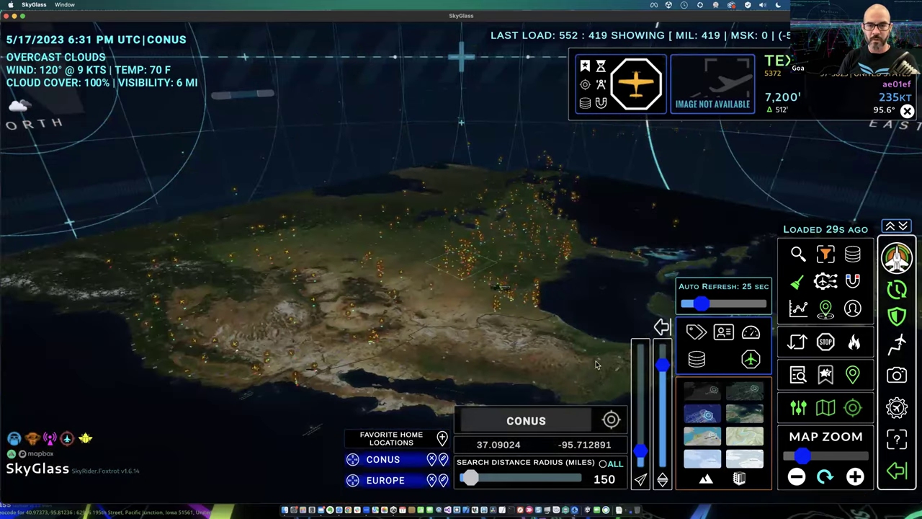
left_click(852, 374)
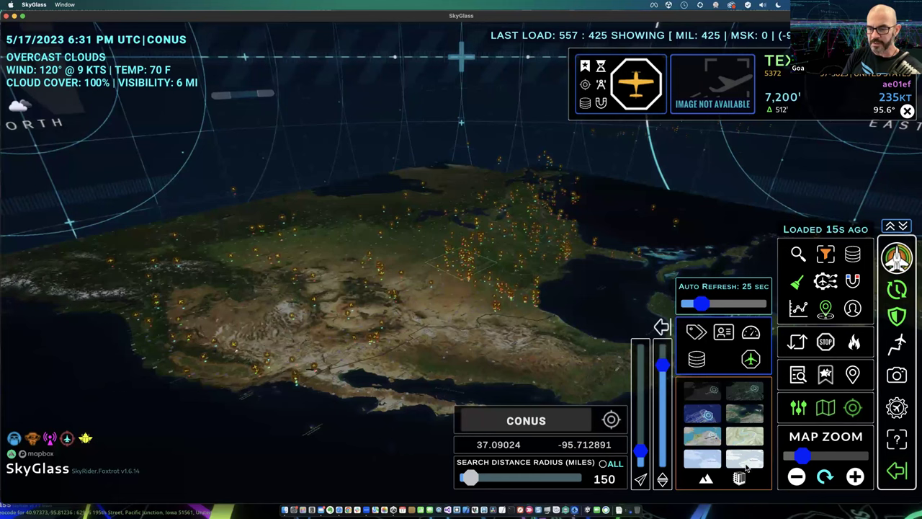
Compare the dark grey and light street map styles over the United States, finishing on the black style with dark green water
left_click(743, 393)
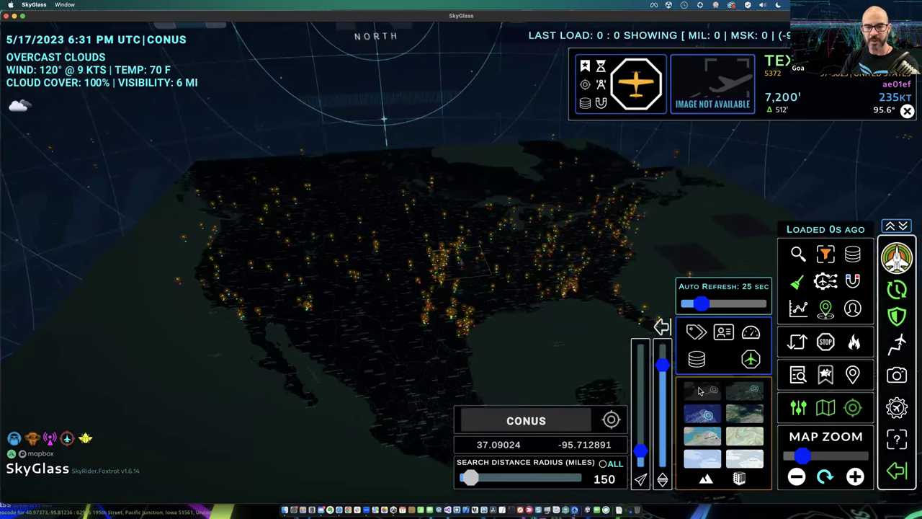
left_click(699, 391)
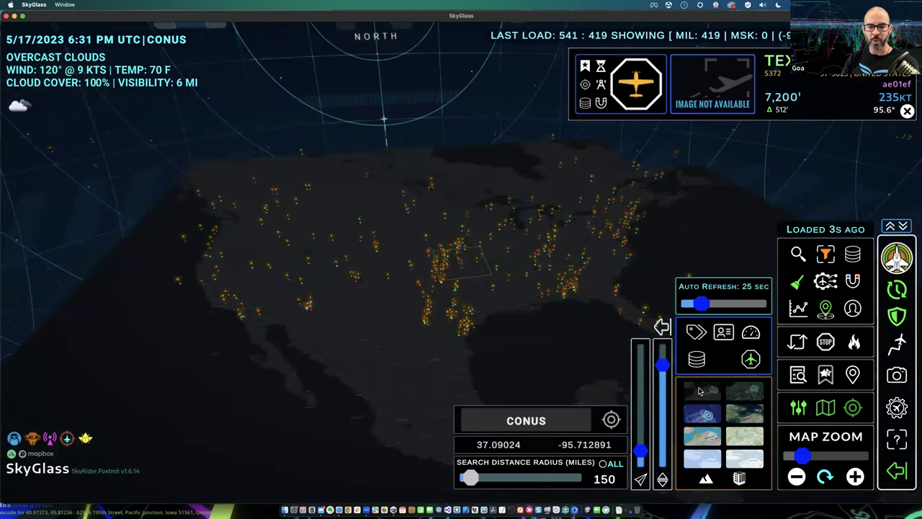
left_click(749, 397)
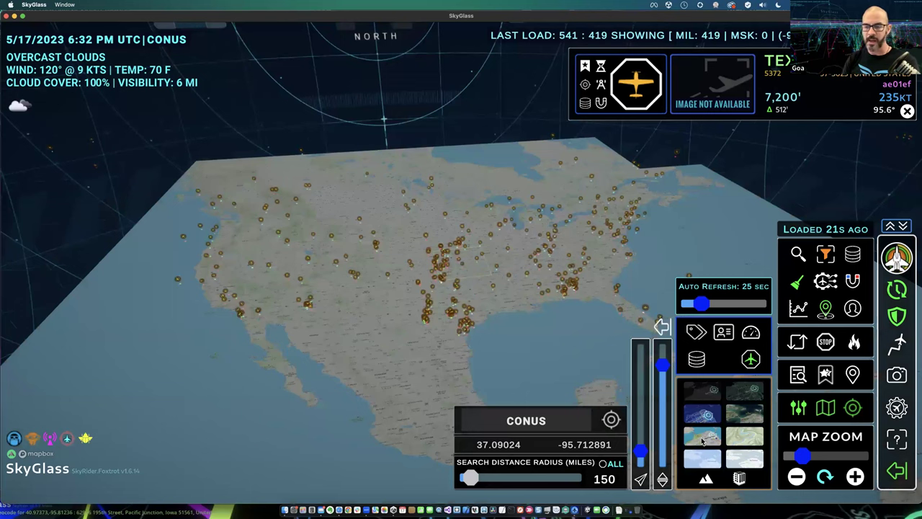
right_click_drag(563, 353, 588, 370)
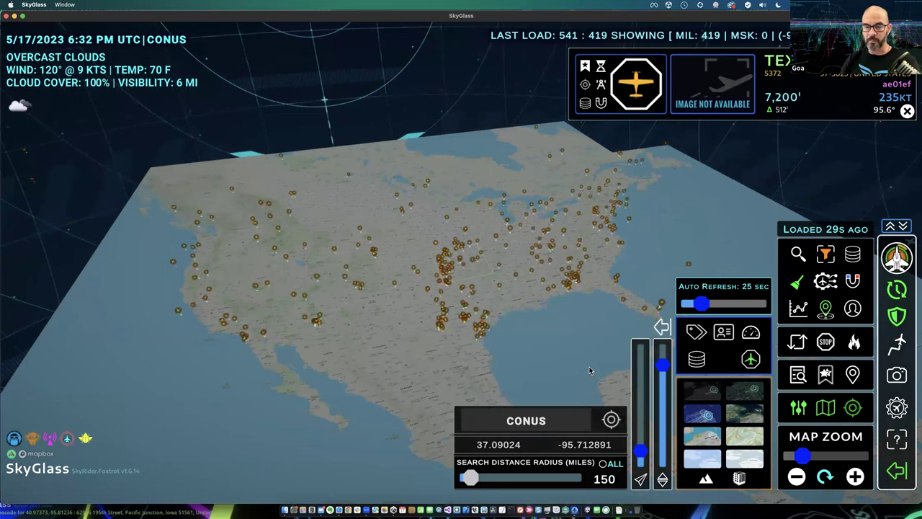
left_click(739, 398)
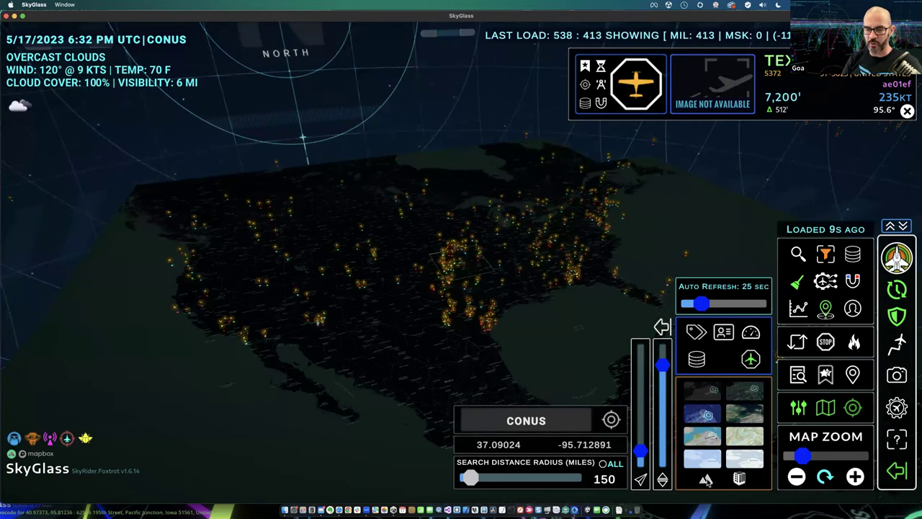
left_click(706, 479)
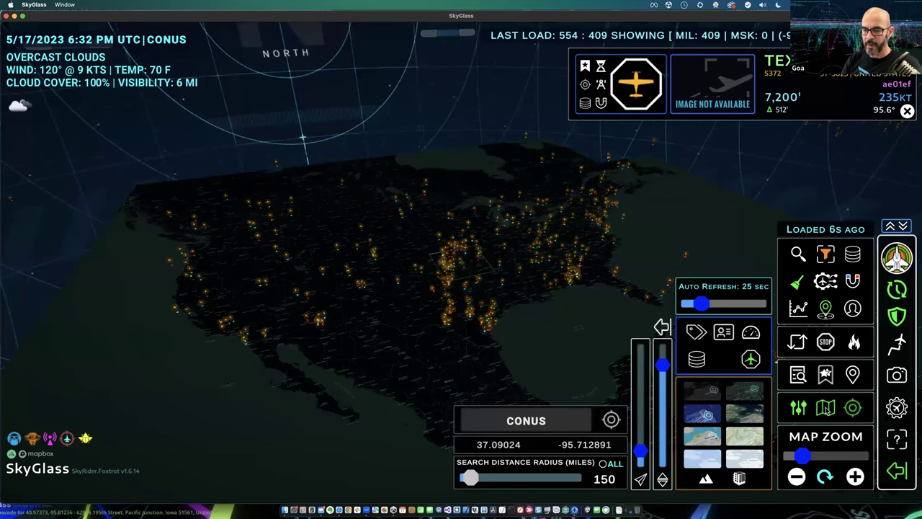
Hide the map style options and the location search controls, keeping the display sliders visible
left_click(827, 410)
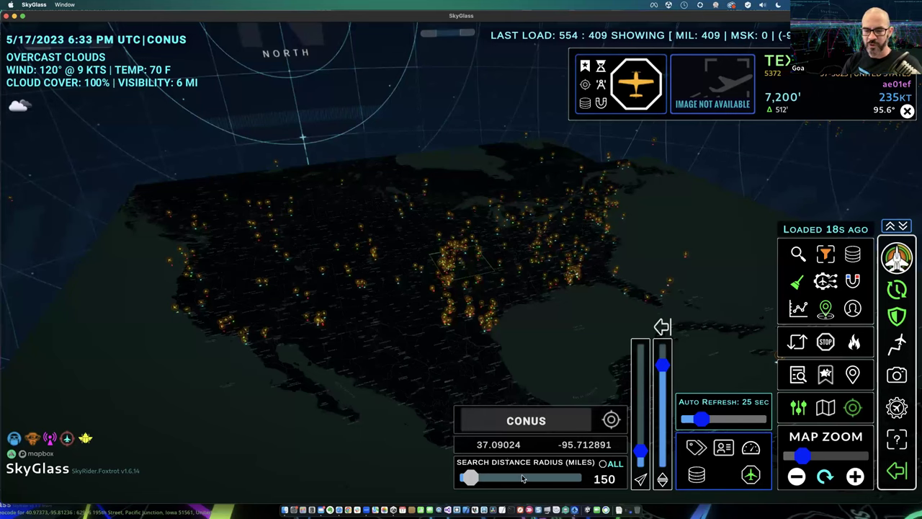
left_click(854, 409)
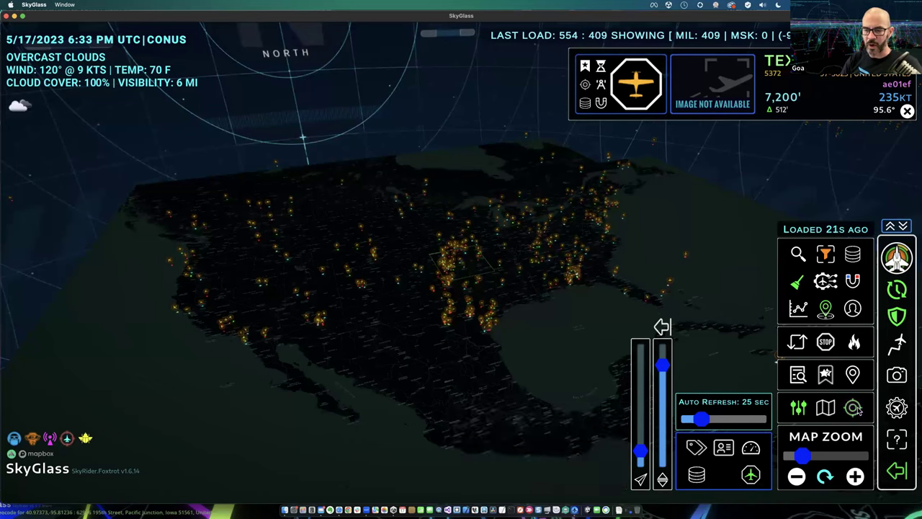
left_click(799, 408)
left_click(798, 409)
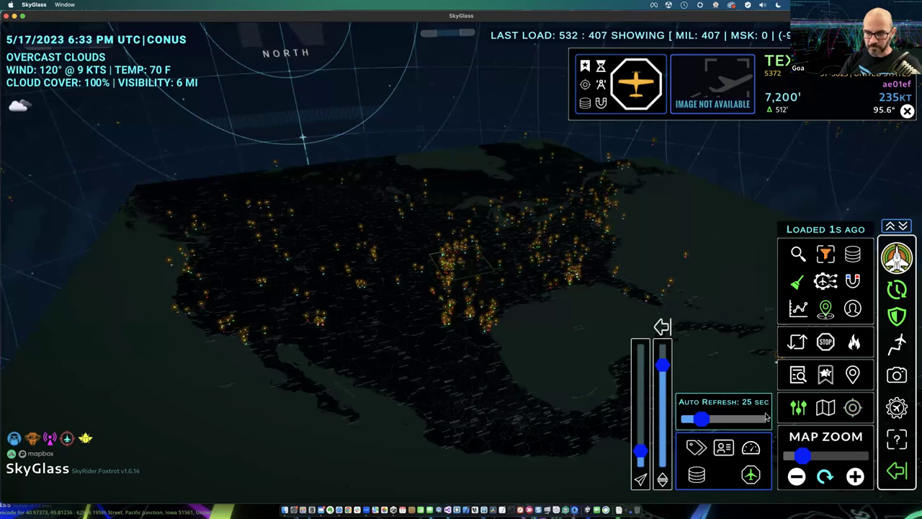
Enlarge the aircraft icons over the United States to a clearly visible size
right_click_drag(512, 420, 514, 371)
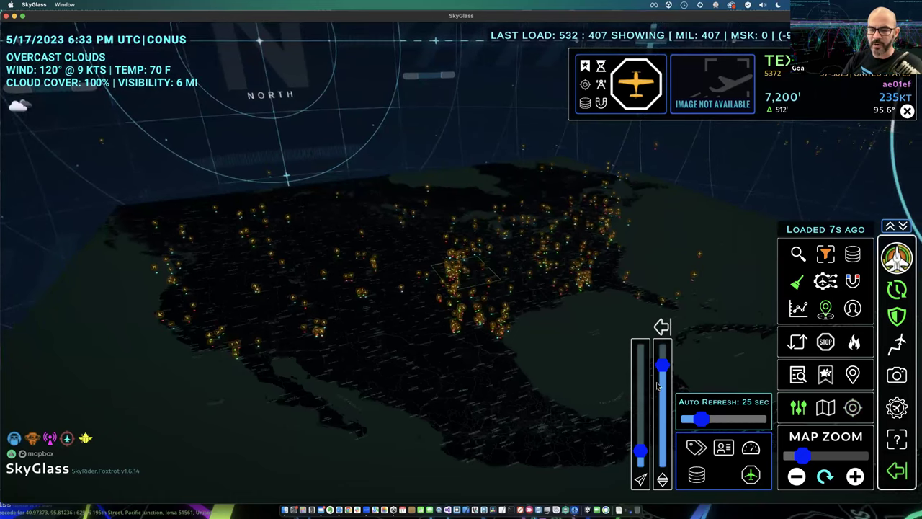
left_click_drag(640, 452, 644, 424)
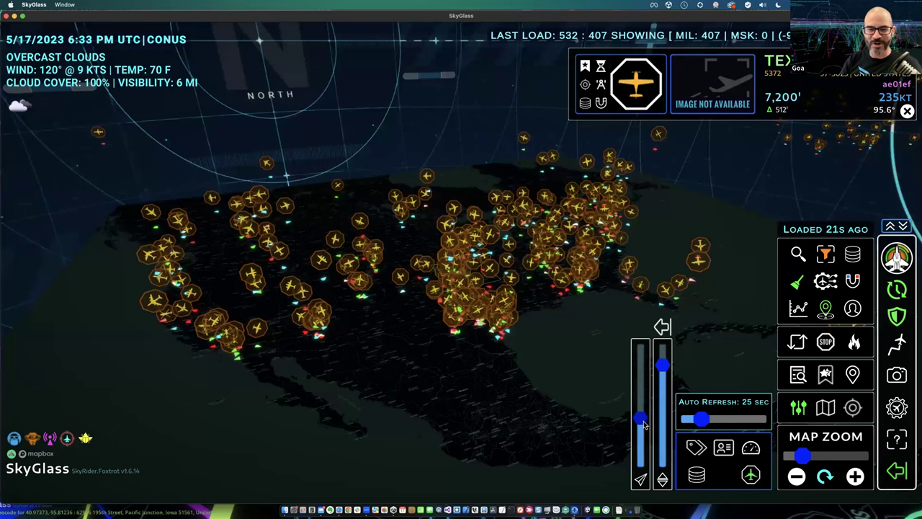
left_click_drag(640, 419, 641, 425)
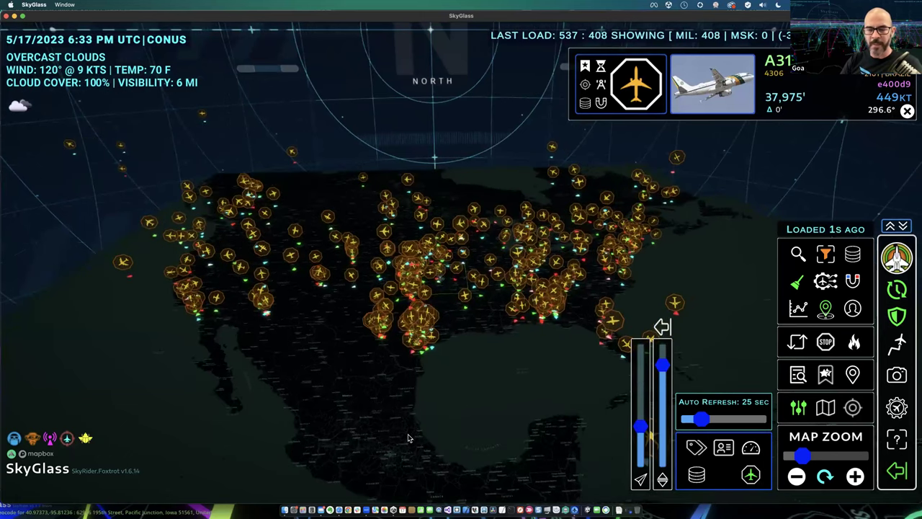
Show the type labels on all aircraft and turn them off again, making the aircraft icons slightly smaller
left_click(696, 448)
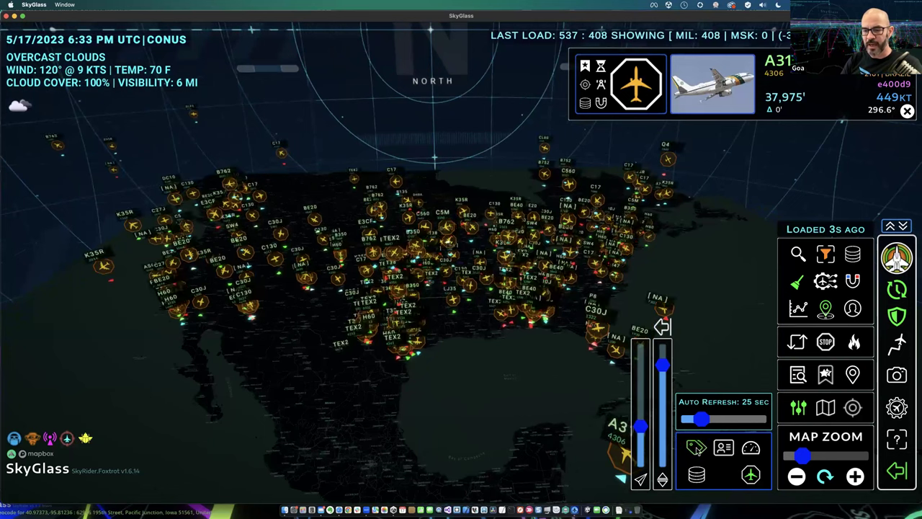
mouse_move(640, 428)
left_mouse_down()
mouse_move(645, 390)
mouse_move(641, 447)
mouse_move(642, 431)
left_mouse_up()
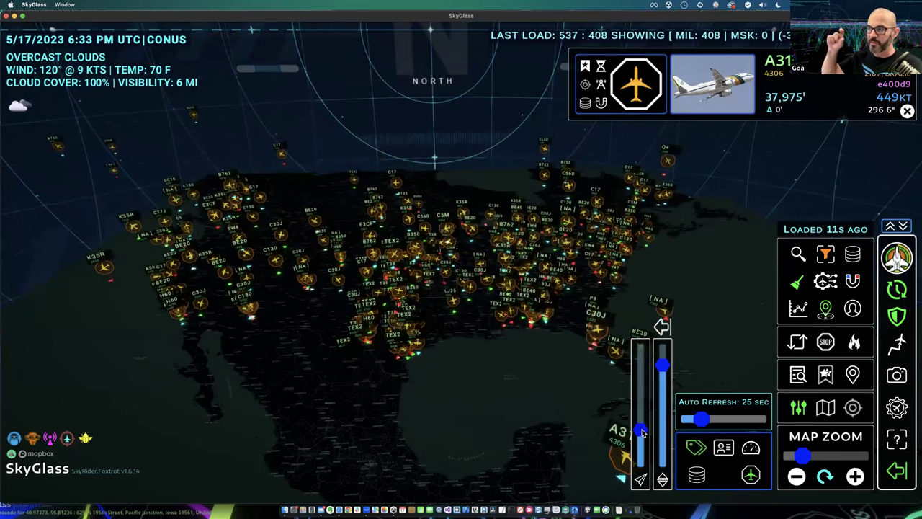
left_click(696, 447)
left_click_drag(641, 431, 643, 438)
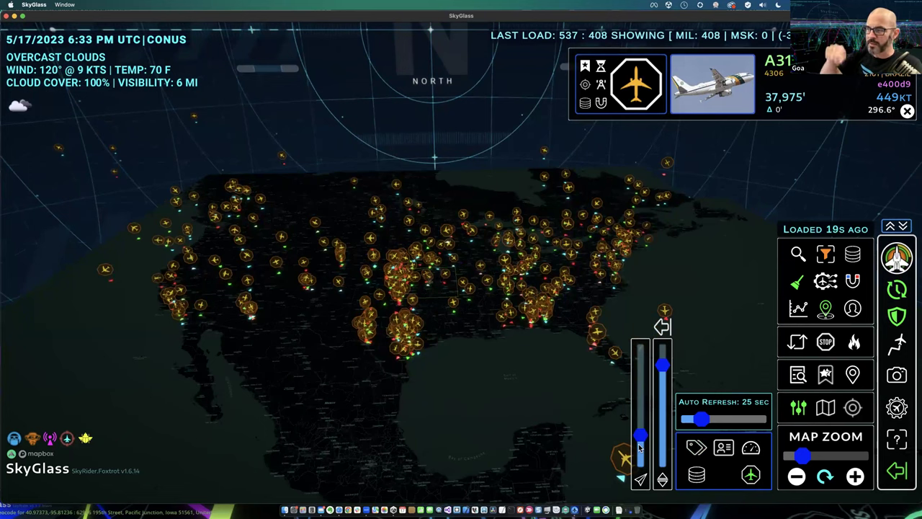
mouse_move(641, 435)
left_mouse_down()
mouse_move(640, 450)
mouse_move(639, 439)
left_mouse_up()
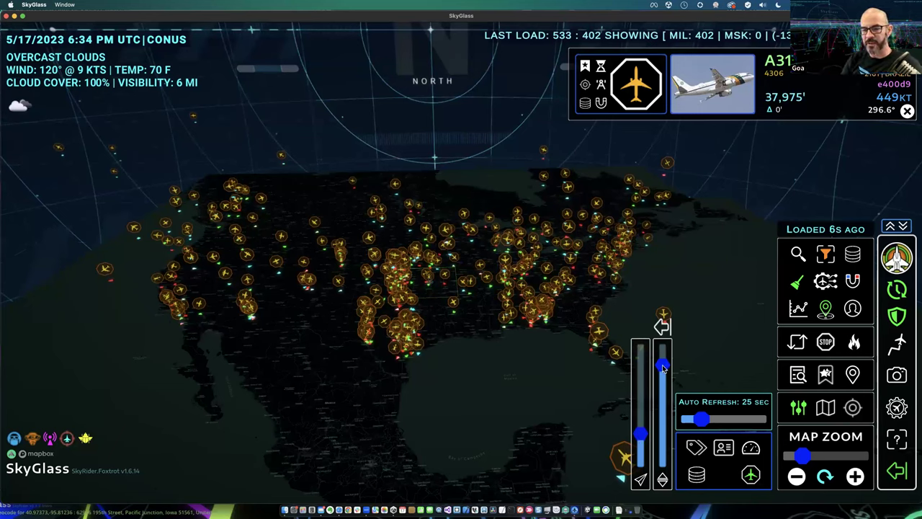
Lower the aircraft altitude scale to the minimum, compare the height spread from an angled view, and raise it to the maximum
mouse_move(664, 368)
left_mouse_down()
mouse_move(661, 384)
mouse_move(661, 353)
mouse_move(662, 362)
left_mouse_up()
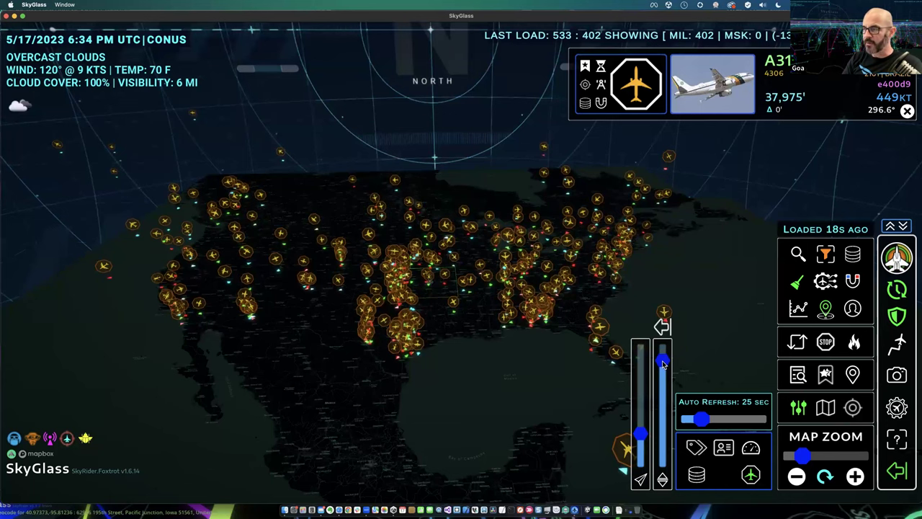
left_click_drag(663, 364, 664, 472)
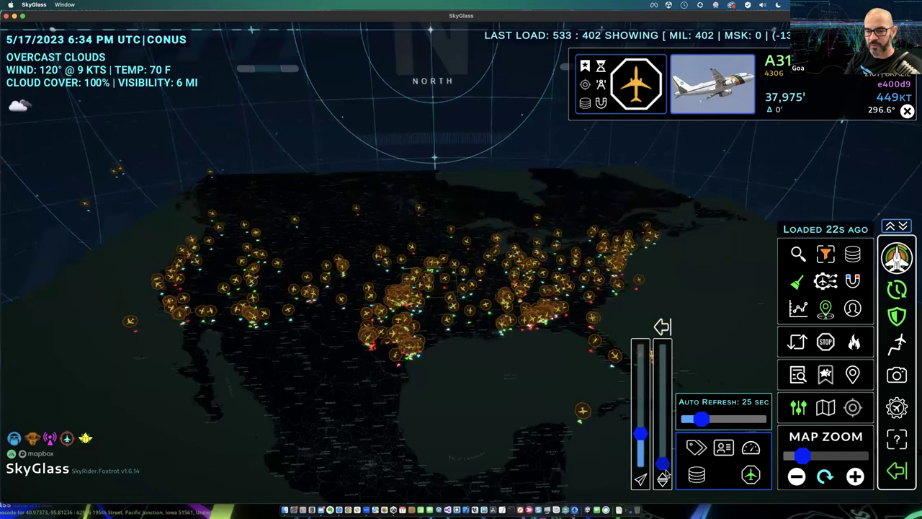
right_click_drag(459, 402, 553, 371)
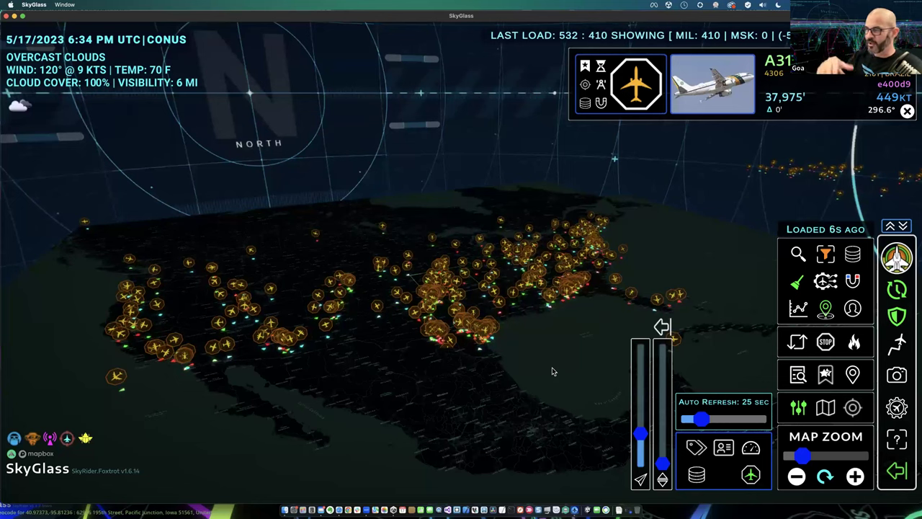
right_click_drag(541, 373, 569, 362)
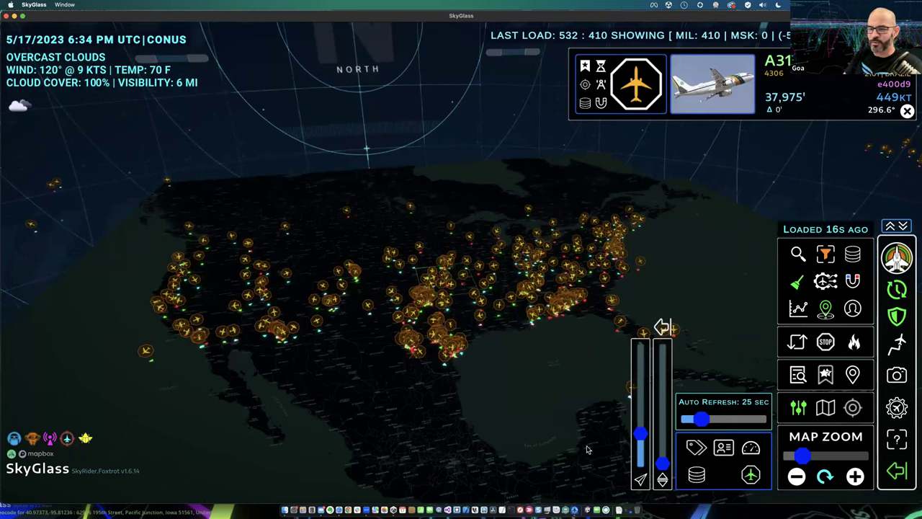
left_click_drag(663, 458, 664, 349)
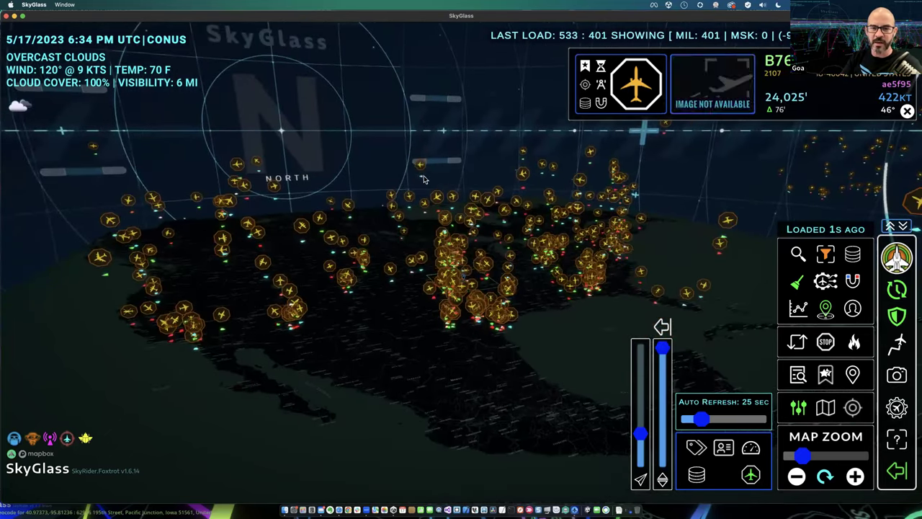
mouse_move(421, 179)
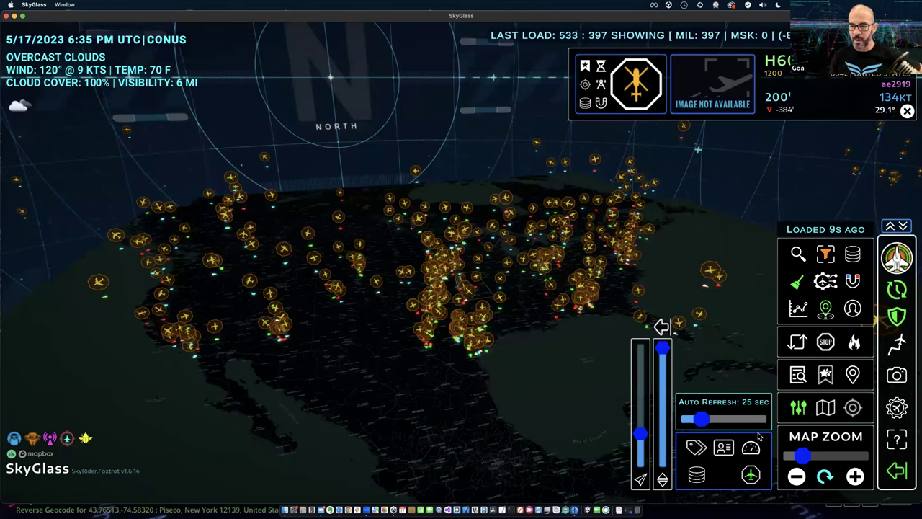
Reveal the extra sliders, raise the mouse sensitivity slightly, try a small change on the thermometer slider, and hide them again
left_click(677, 322)
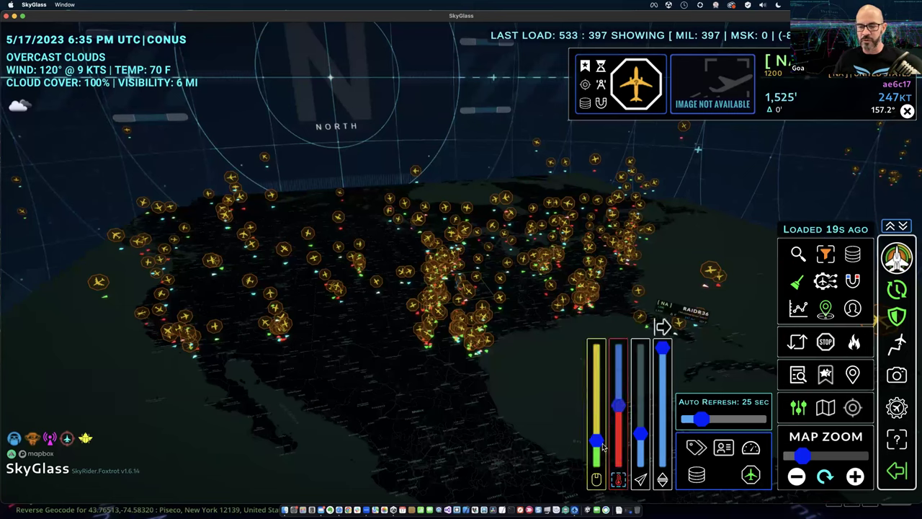
mouse_move(597, 439)
left_mouse_down()
mouse_move(596, 409)
mouse_move(597, 436)
left_mouse_up()
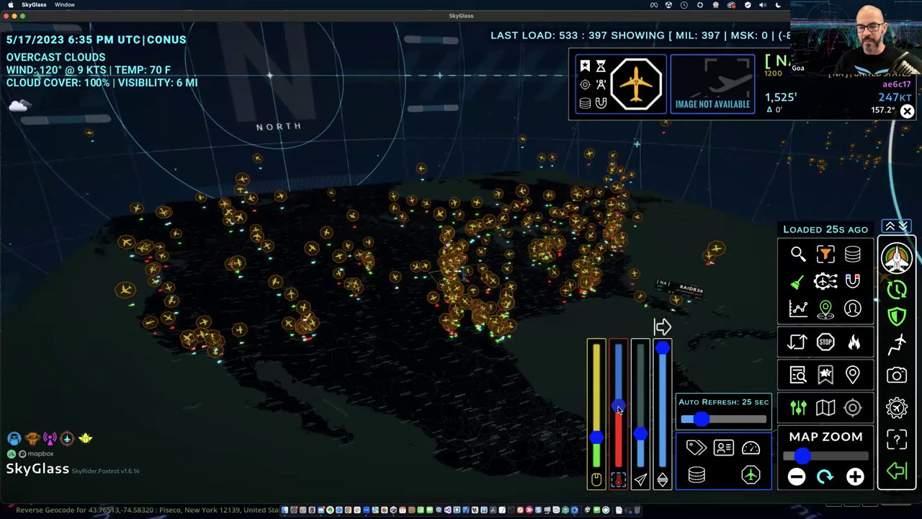
left_click_drag(618, 409, 621, 413)
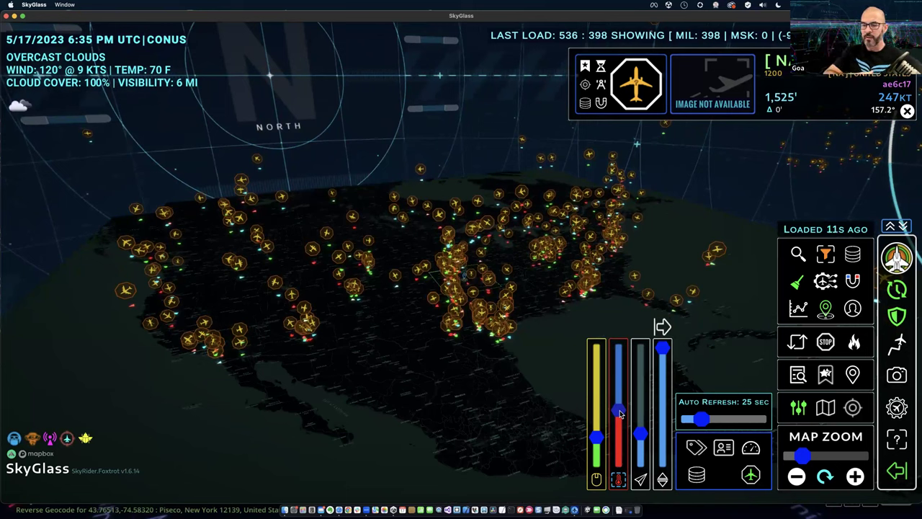
left_click_drag(620, 412, 618, 405)
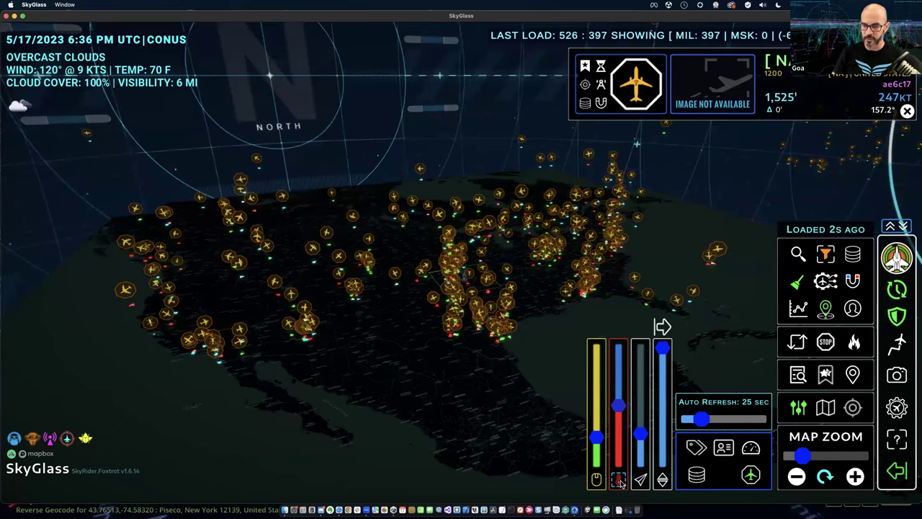
left_click(663, 326)
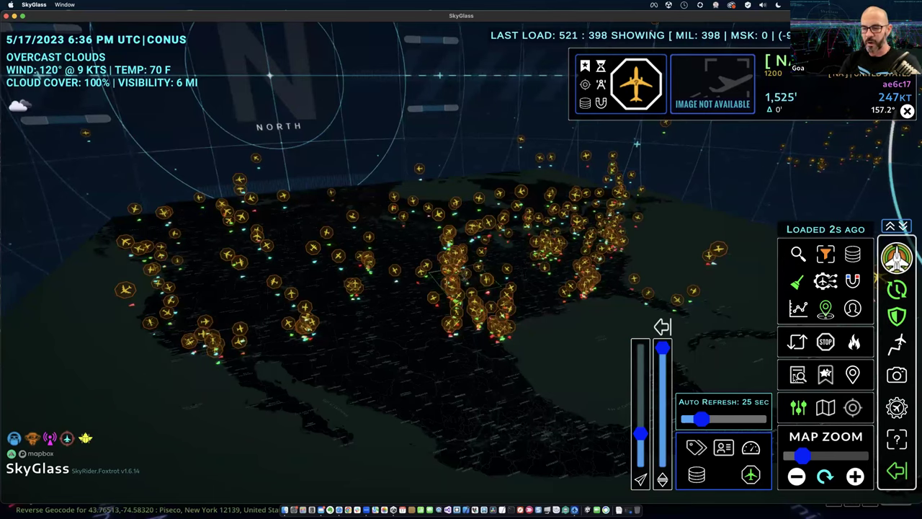
Show the aircraft types list and the favorite home locations, and enlarge the types list to fit every type
left_click(798, 375)
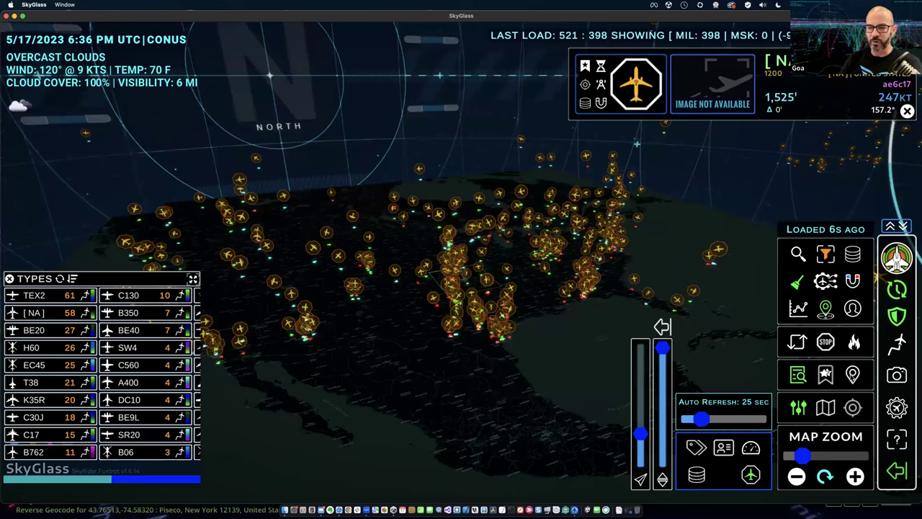
left_click(852, 375)
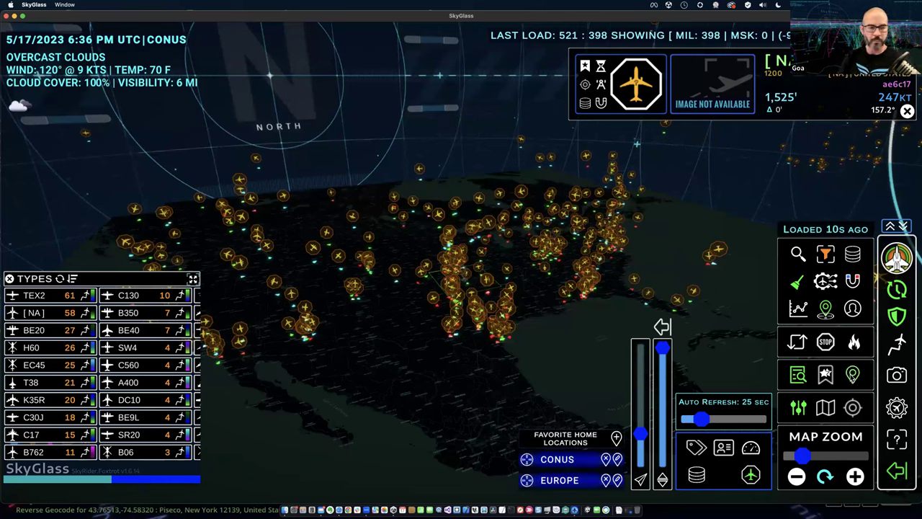
left_click_drag(193, 281, 408, 203)
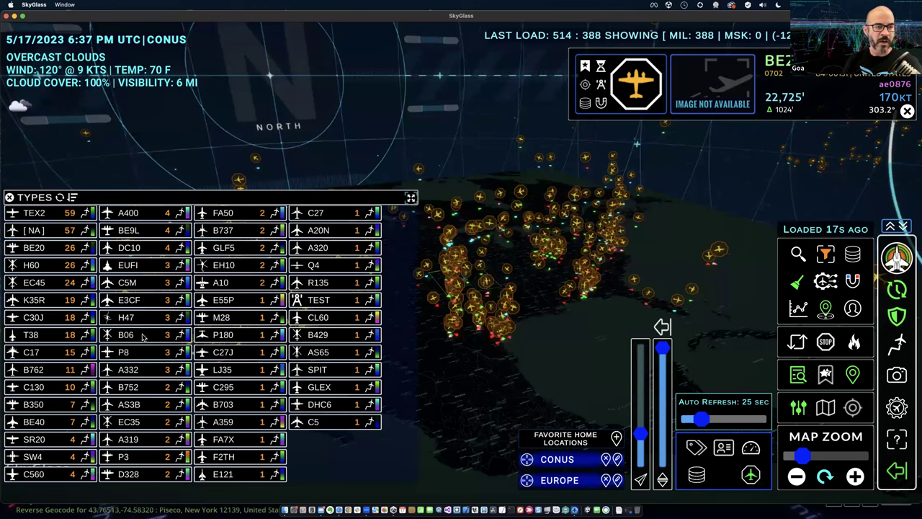
Sort the types list alphabetically, isolate type Q4 on the map, and select its aircraft SCORE47
left_click(72, 198)
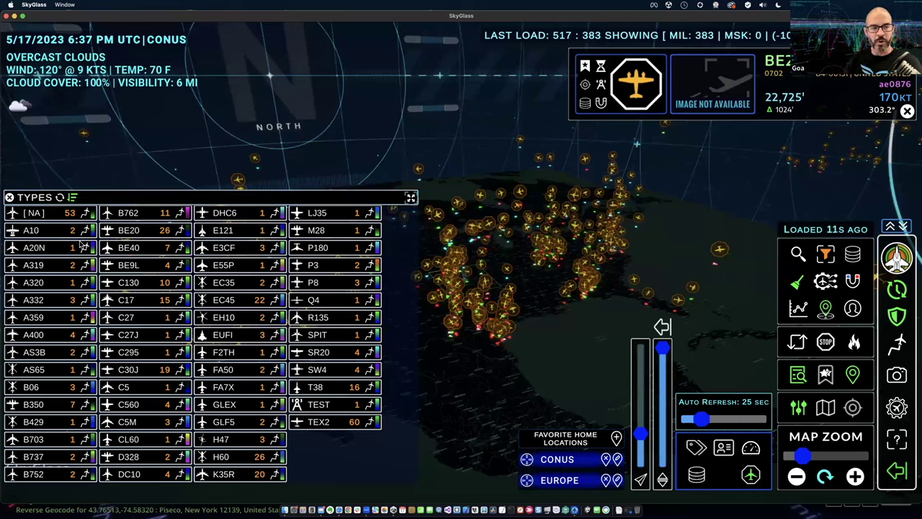
left_click(327, 301)
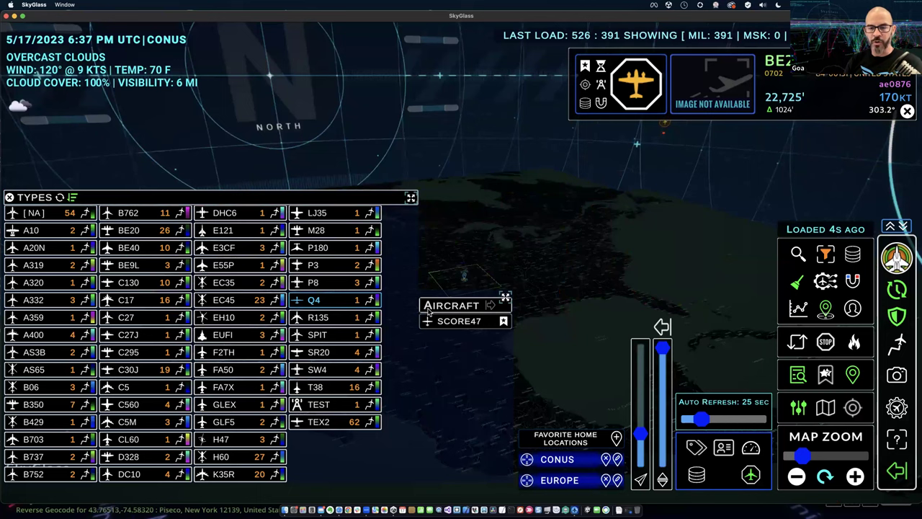
left_click_drag(411, 199, 295, 114)
left_click_drag(390, 297, 426, 312)
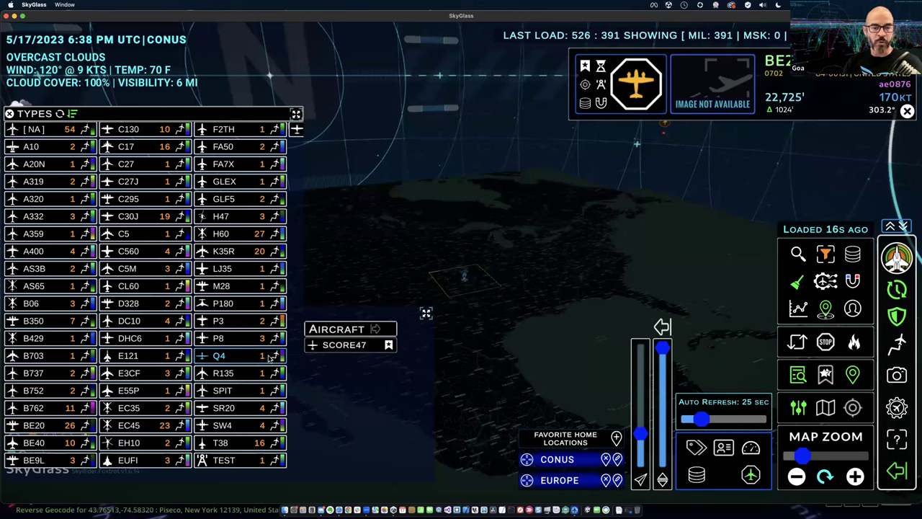
left_click(346, 346)
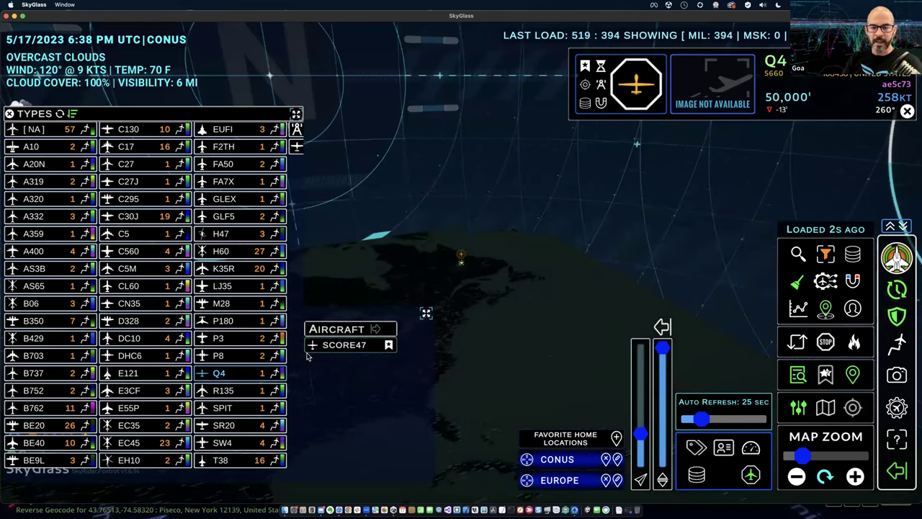
Add types P8 and K35R to the aircraft shown on the map, and narrow the types list
left_click(235, 358)
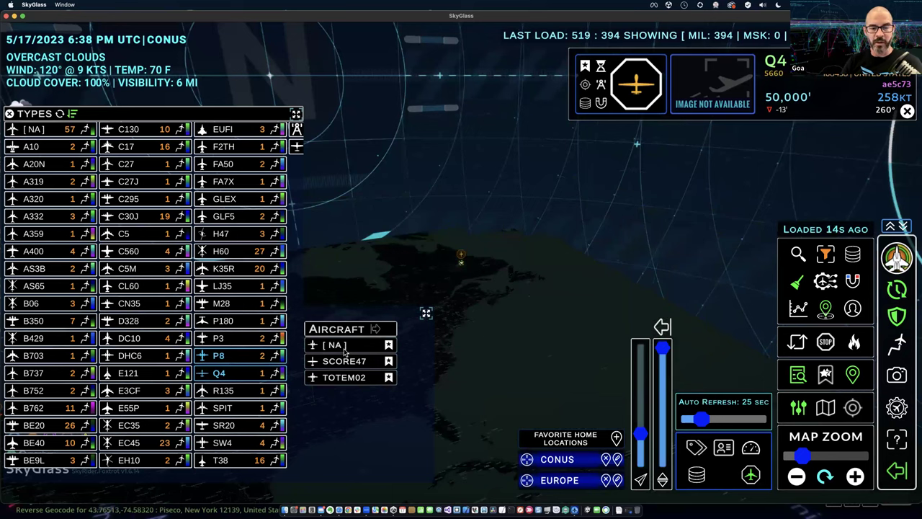
left_click(242, 269)
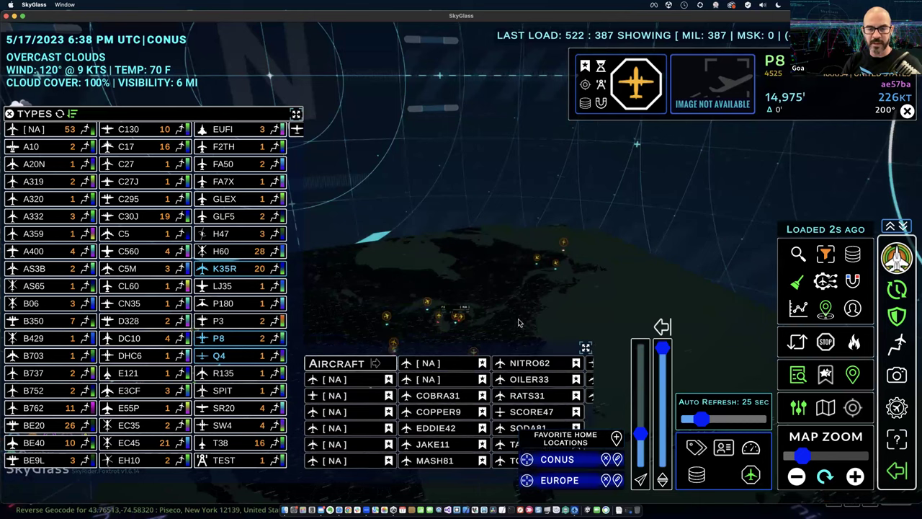
left_click(296, 114)
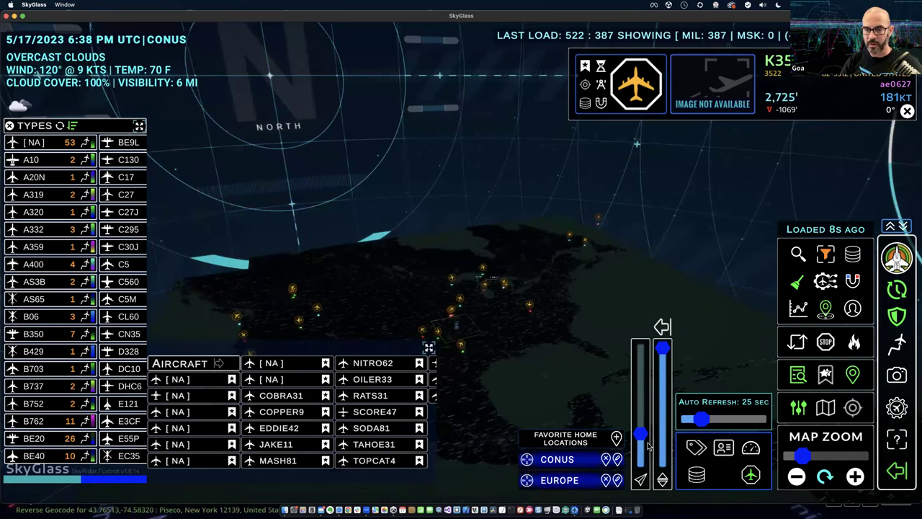
left_click(662, 327)
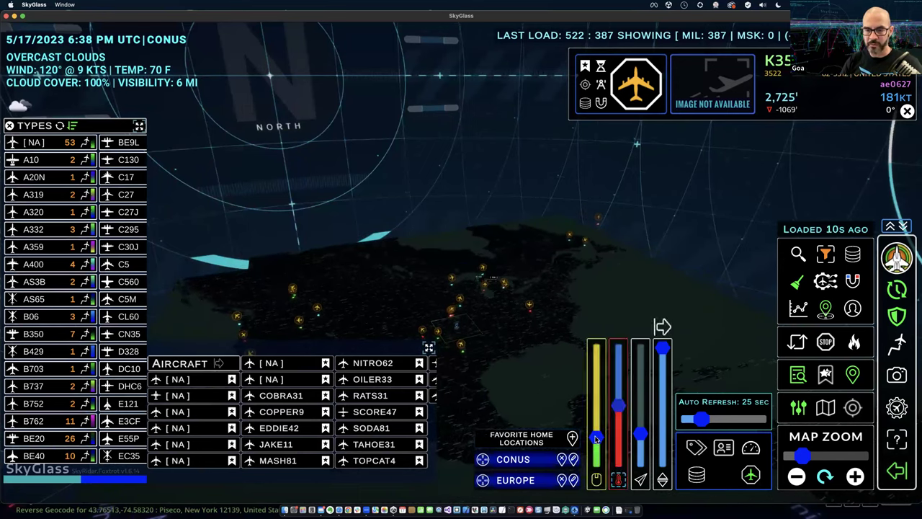
left_click(662, 328)
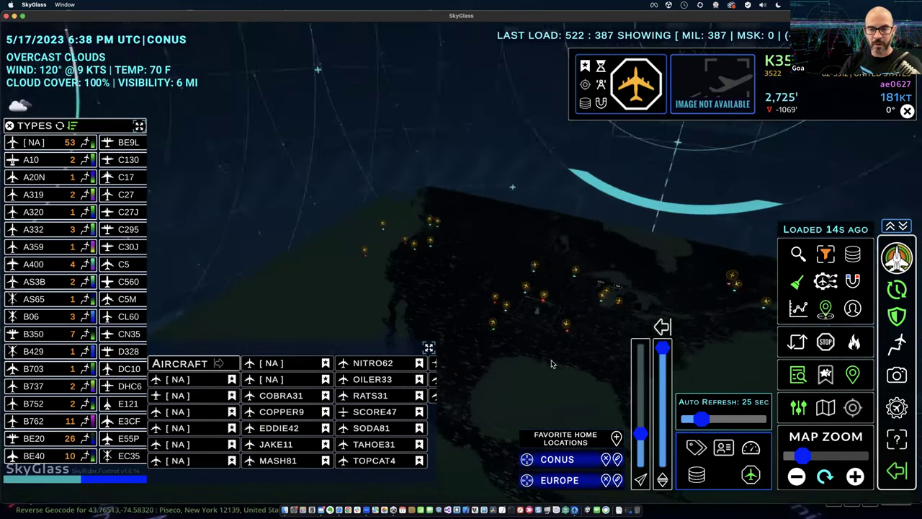
Flatten the aircraft list, widen the types list to two full columns, and add type C17 to the aircraft shown
left_click_drag(431, 347, 444, 402)
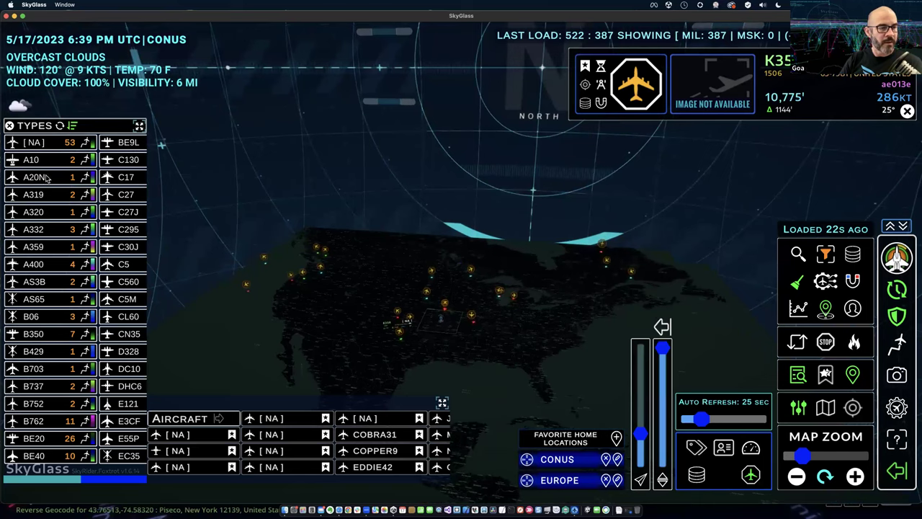
left_click_drag(149, 136, 168, 135)
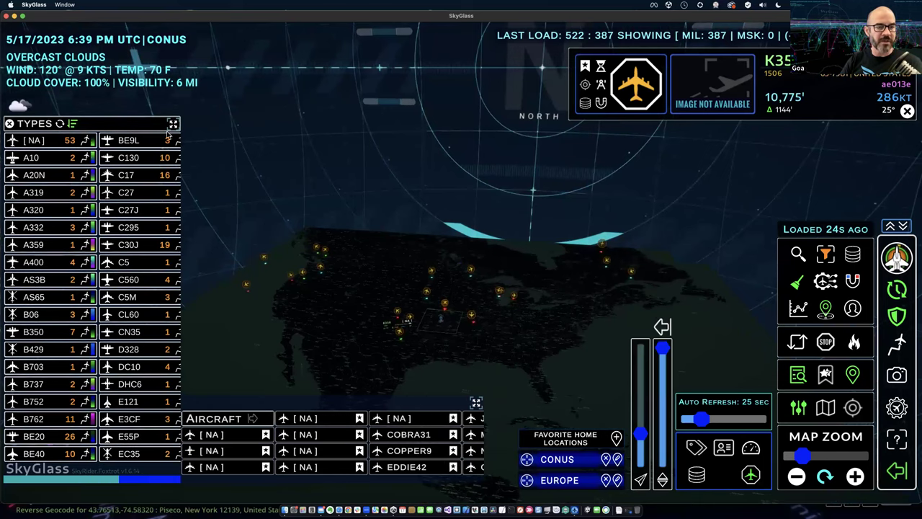
left_click(140, 179)
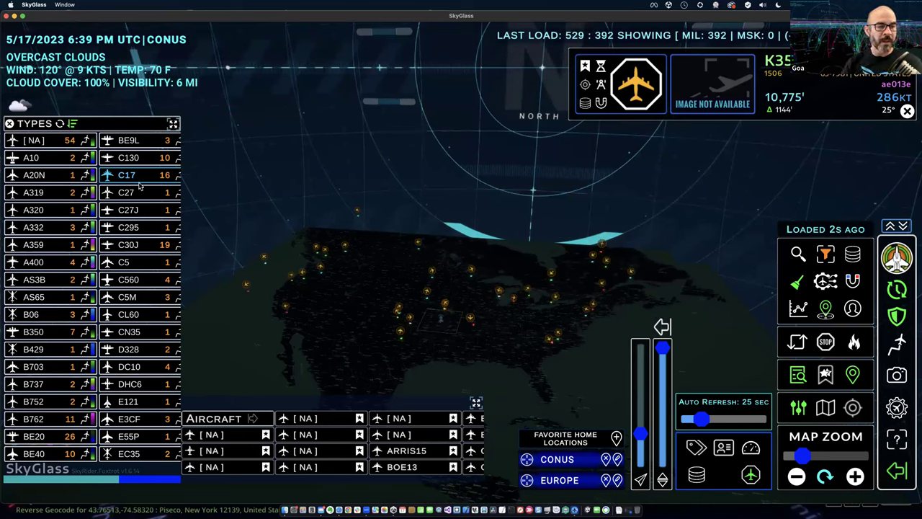
left_click_drag(173, 124, 190, 124)
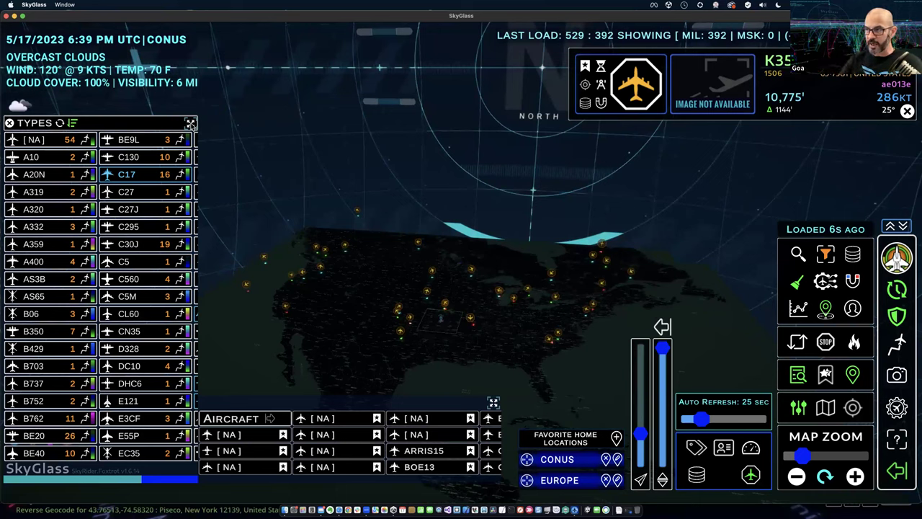
Clear the type filters, sort the types by aircraft count, and stretch the types list wide across the lower map
left_click(60, 123)
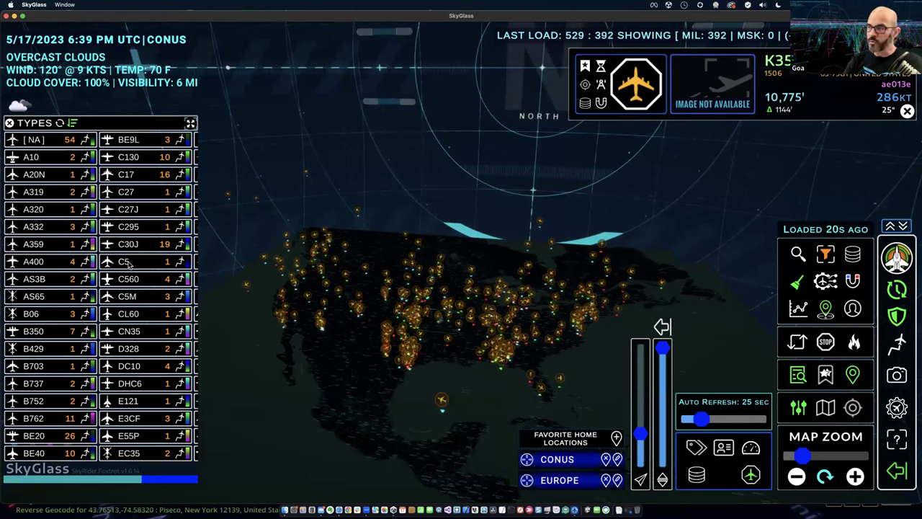
left_click(72, 124)
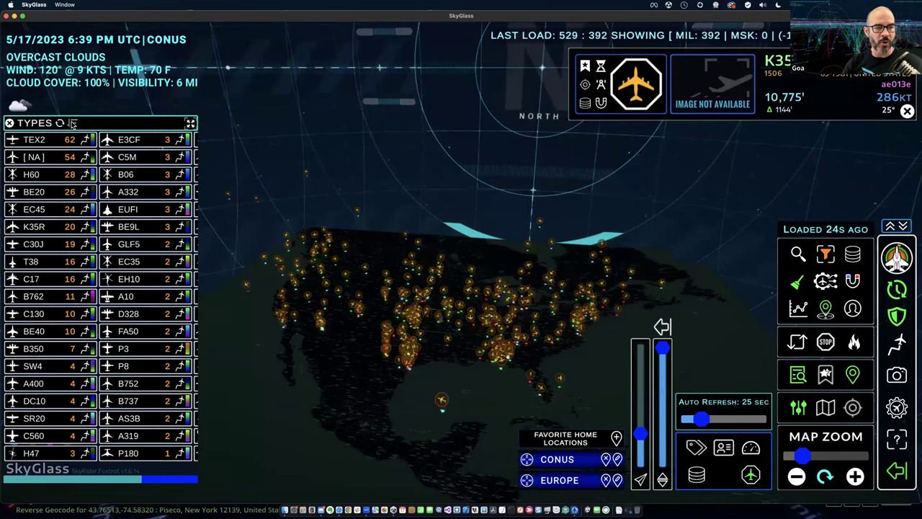
scroll(66, 144, "right", 3)
left_click_drag(190, 123, 530, 274)
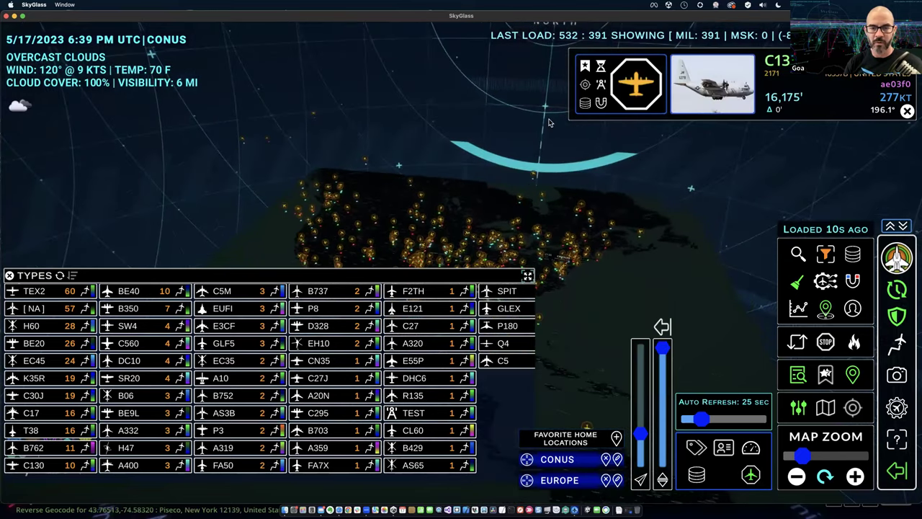
left_click_drag(529, 276, 666, 326)
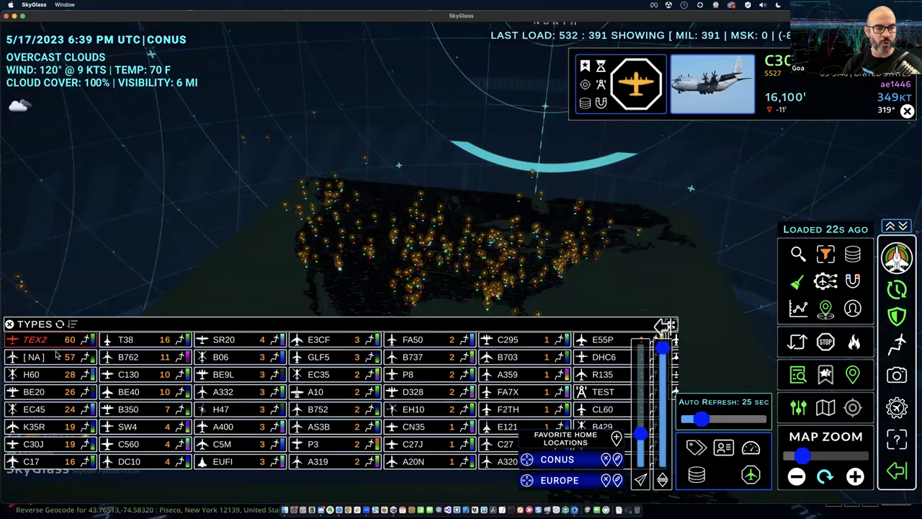
Hide the TEX2, [ NA ], BE20, H60 and T38 types from the map, and select a remaining BE40 aircraft
left_click(57, 358)
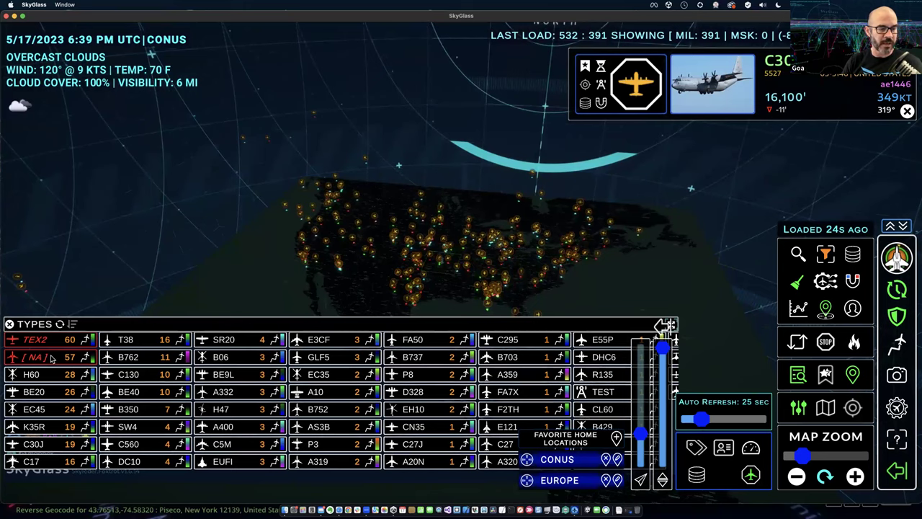
left_click(53, 392)
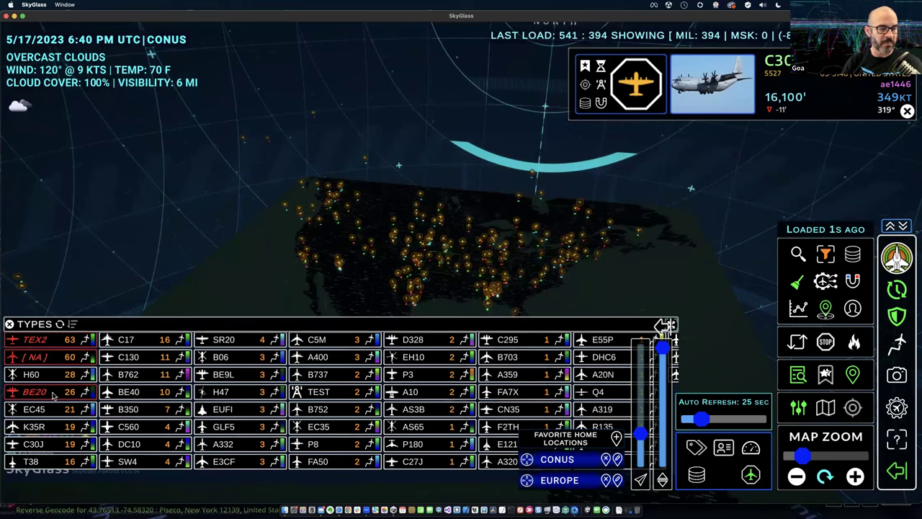
left_click(53, 375)
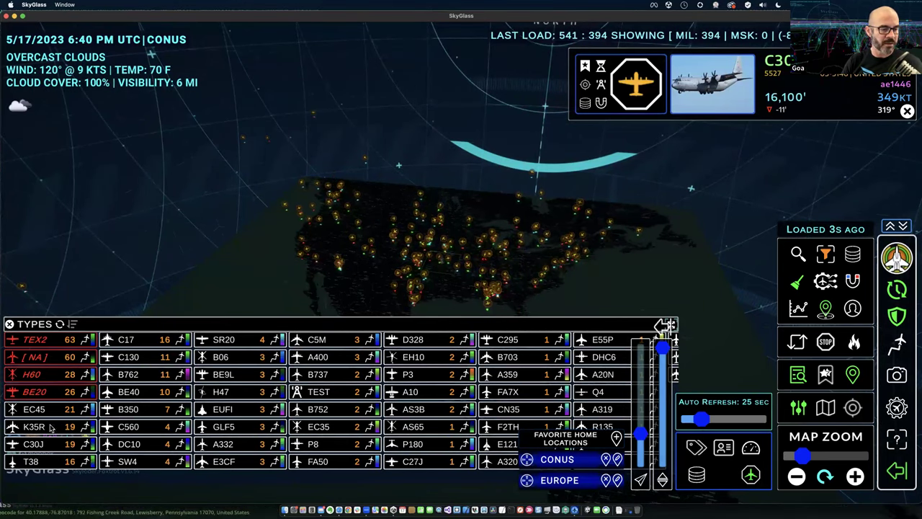
left_click(50, 463)
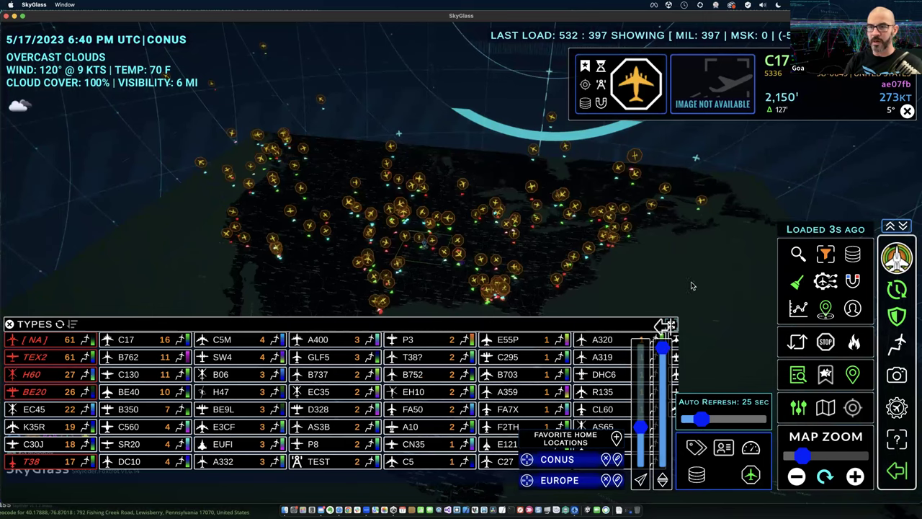
left_click(496, 278)
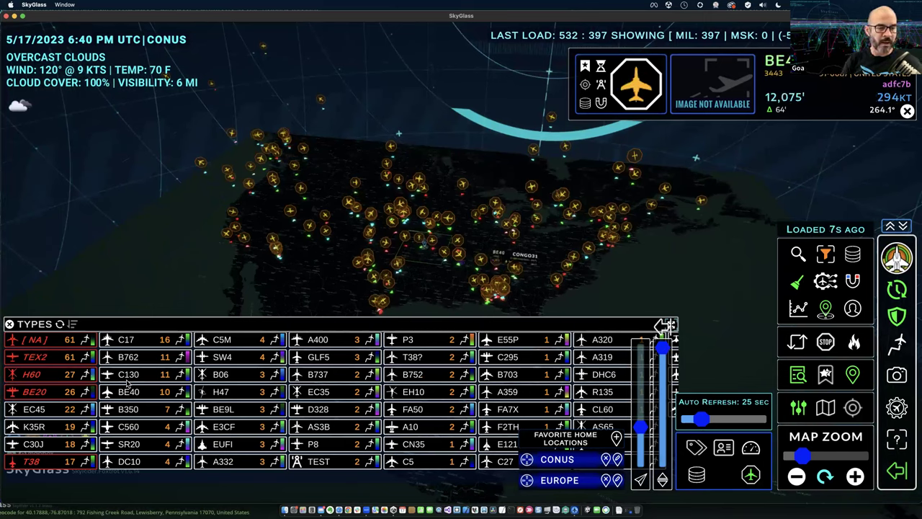
Show only the E3CF, P8, K35R, C30J and C17 types on the map
left_click(224, 427)
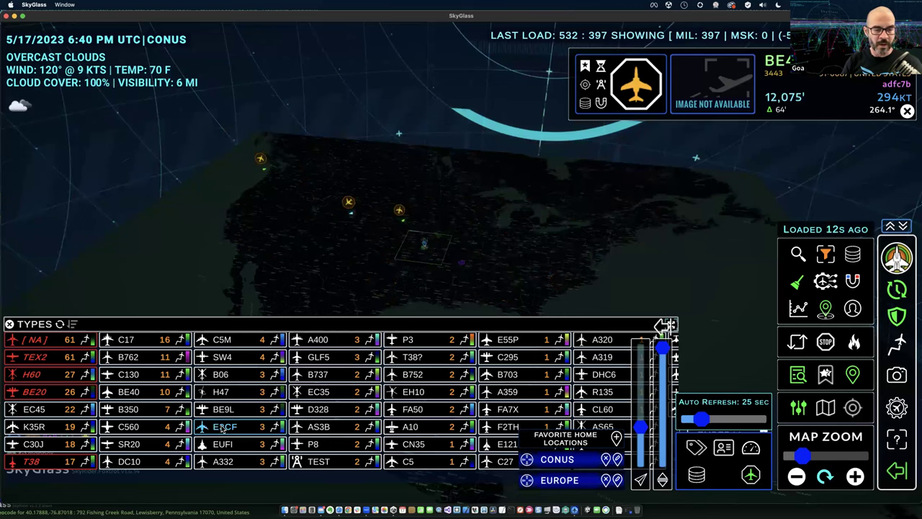
left_click(313, 445)
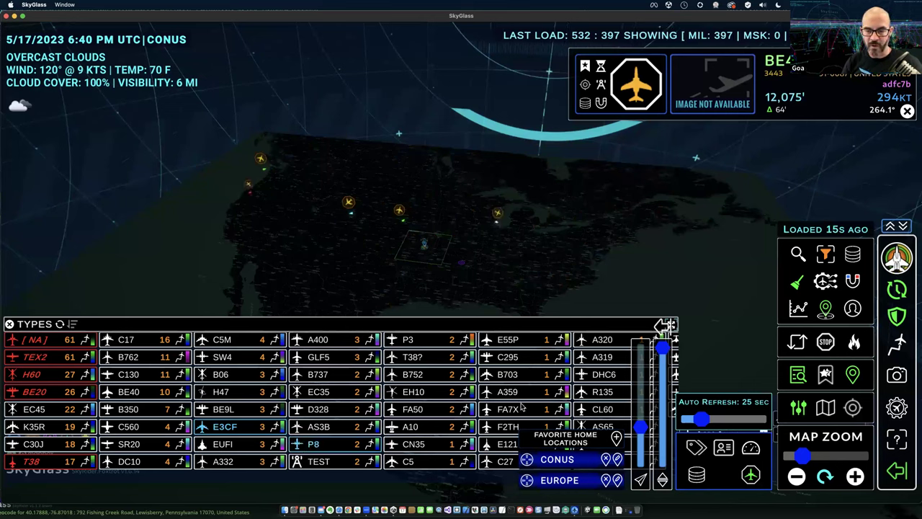
left_click(57, 428)
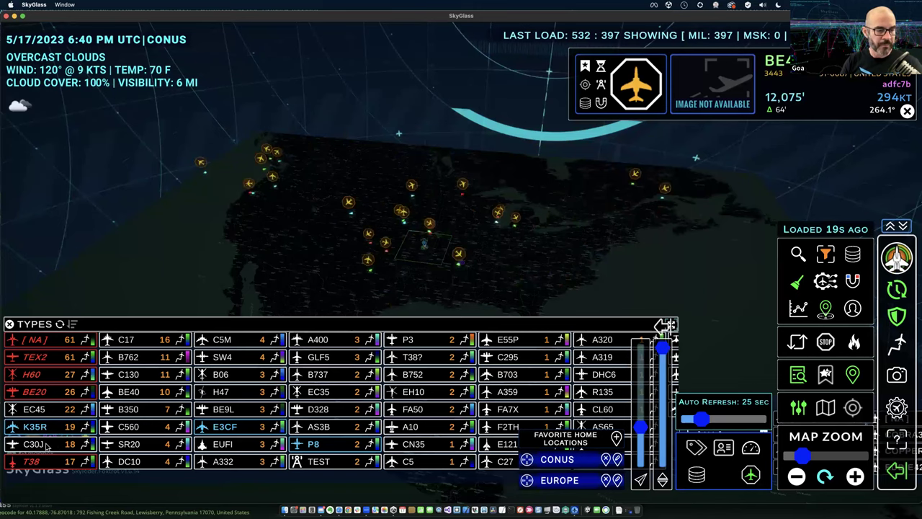
left_click(47, 445)
left_click(139, 342)
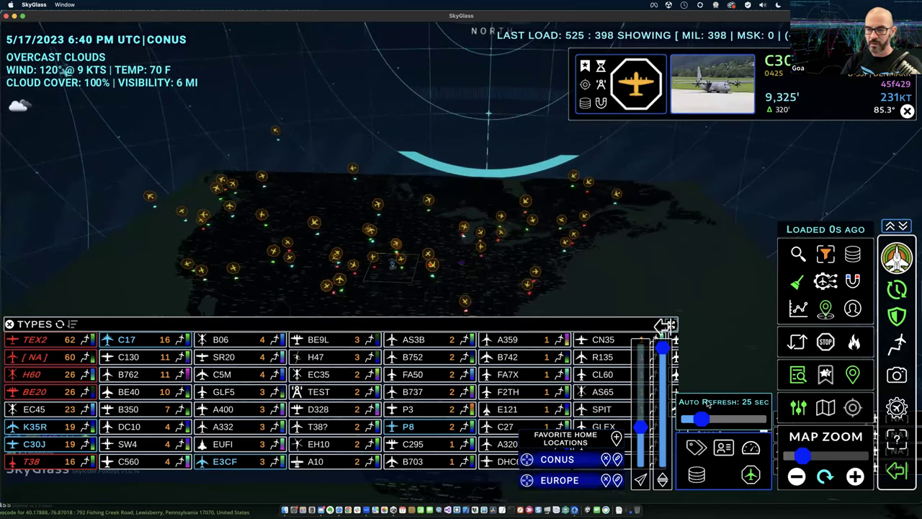
Clear all shown and hidden type filters, and shrink the types list to about one column
left_click_drag(664, 326, 162, 272)
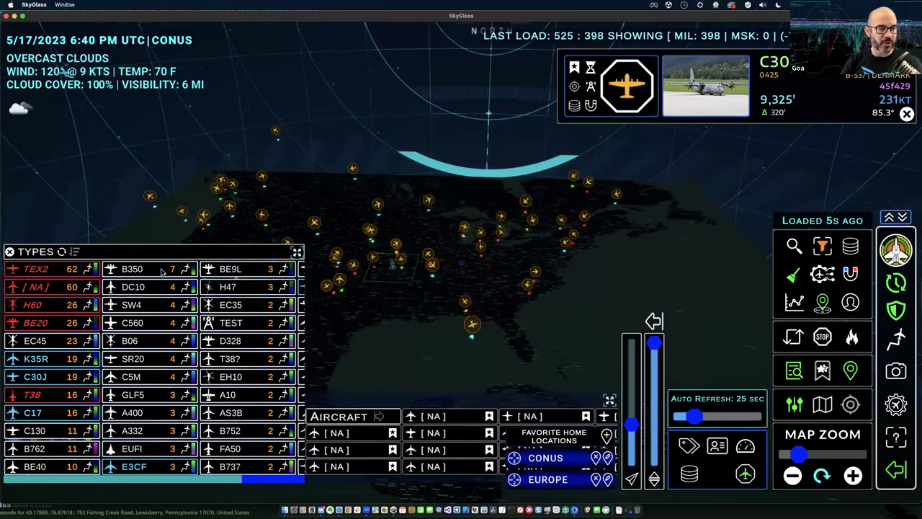
left_click(62, 251)
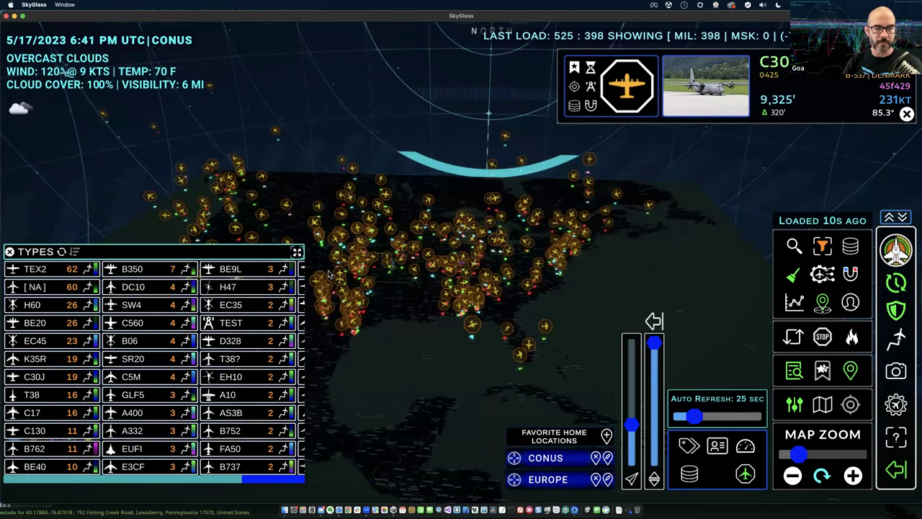
left_click_drag(297, 252, 108, 207)
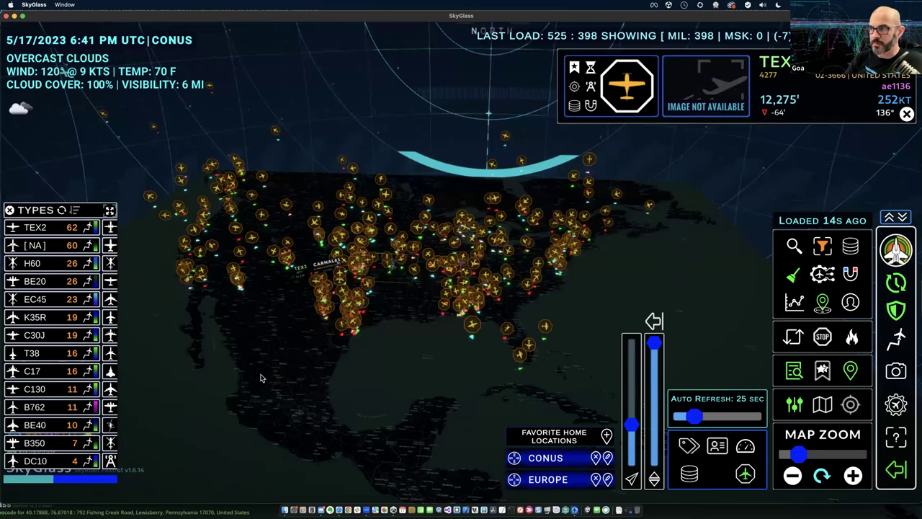
Isolate type K35R on the map and turn on flight traces for its aircraft
scroll(261, 378, "up", 3)
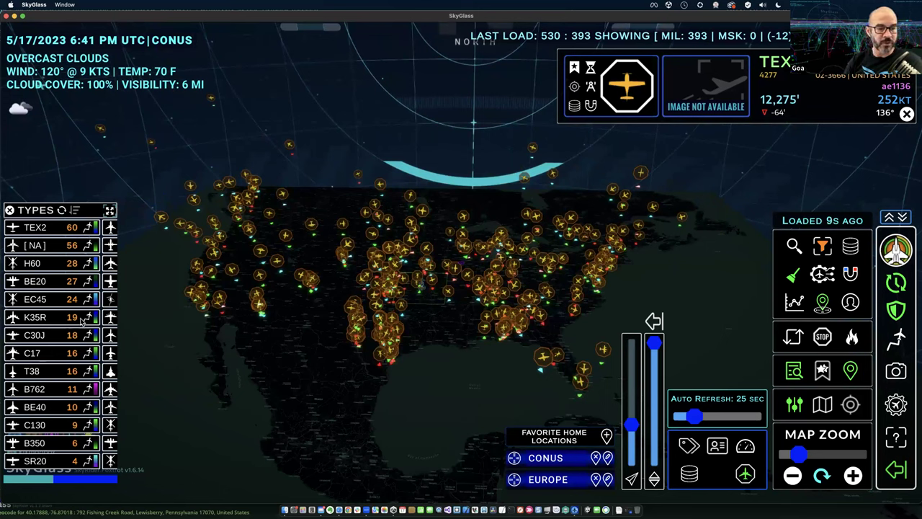
left_click(49, 321)
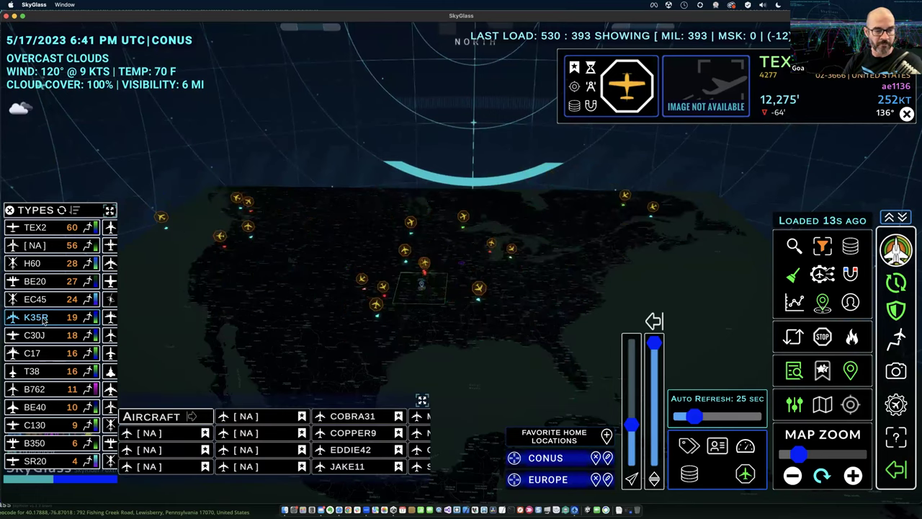
left_click(87, 321)
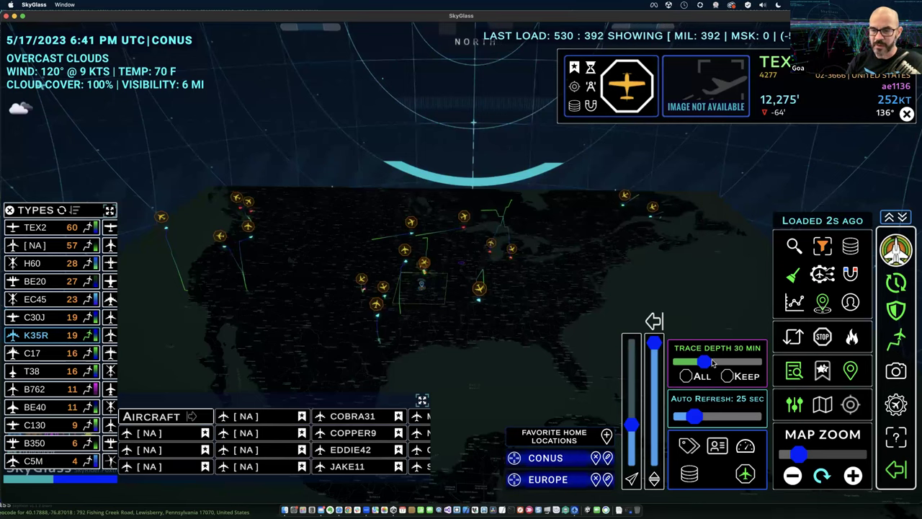
Select a K35R aircraft on the map and increase the trace depth to 3 hours
left_click(479, 288)
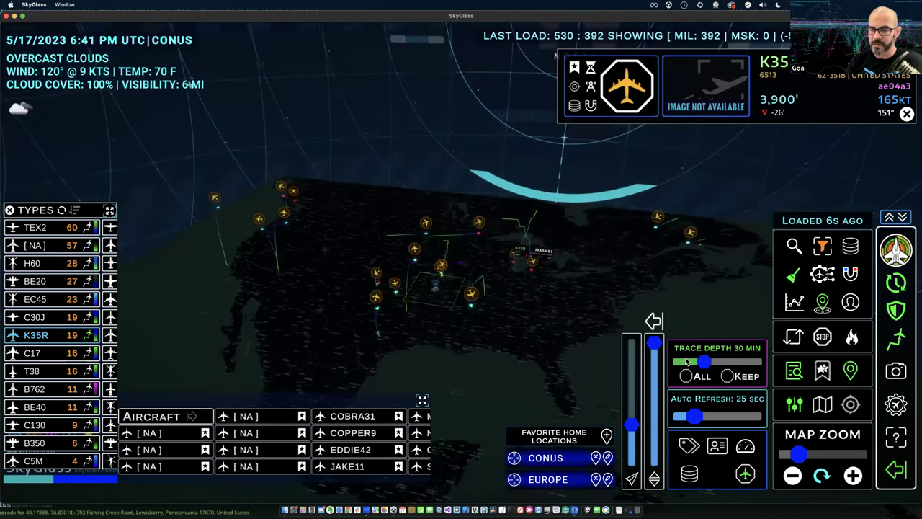
left_click(720, 363)
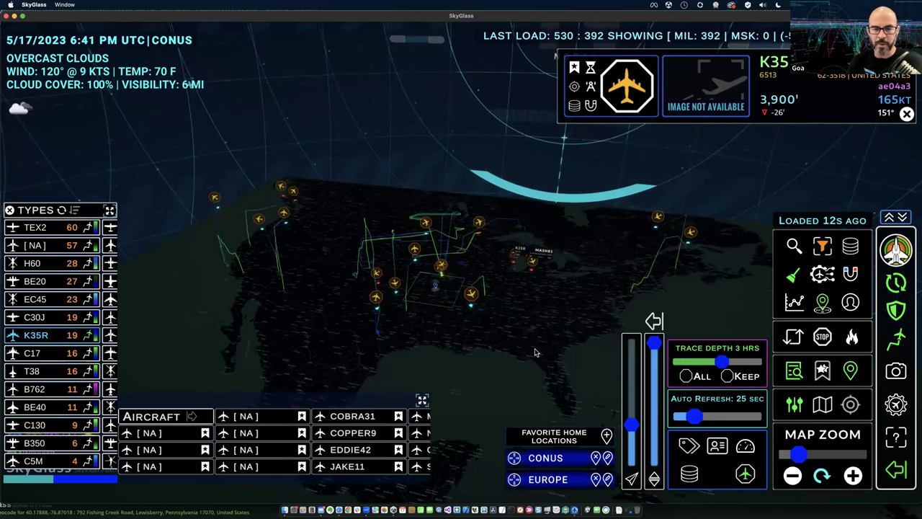
left_click_drag(504, 339, 475, 348)
right_click_drag(475, 347, 491, 403)
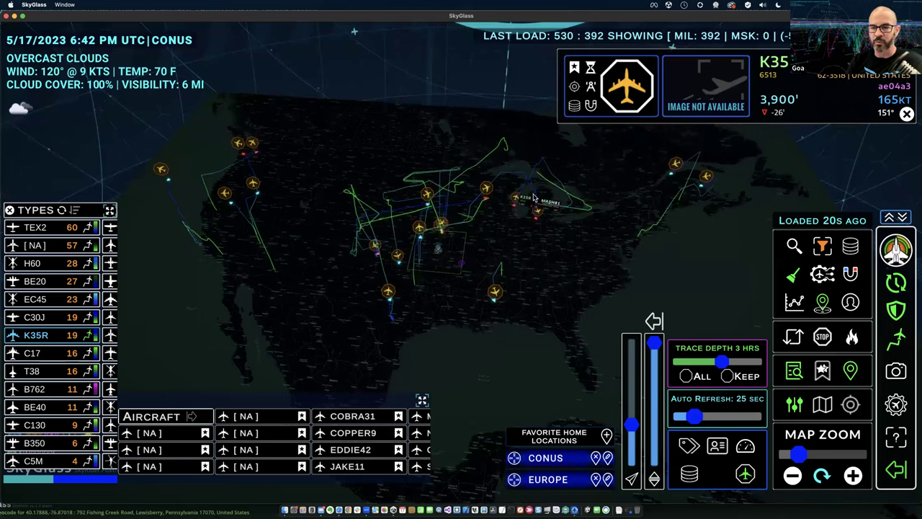
Select aircraft EDDIE42, set the trace depth to 6 hours and slightly enlarge the aircraft icons
left_click(481, 189)
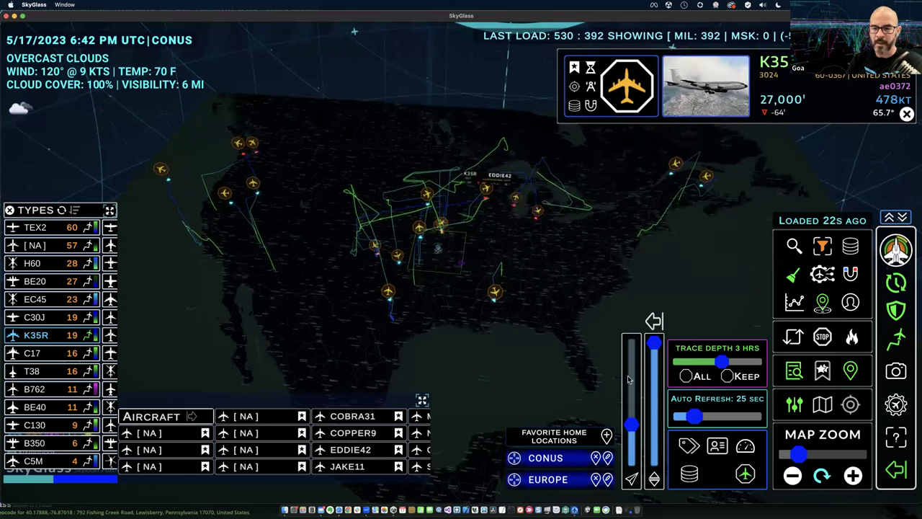
left_click_drag(723, 363, 729, 362)
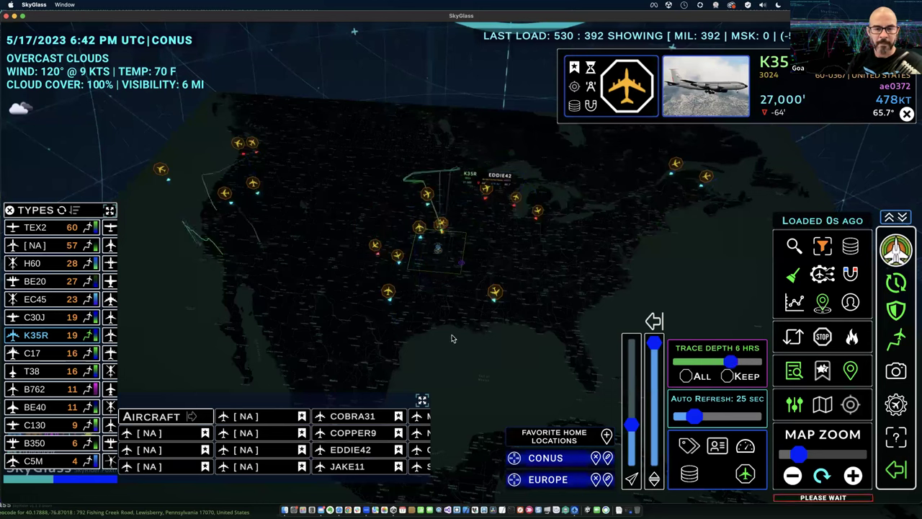
left_click_drag(465, 354, 483, 299)
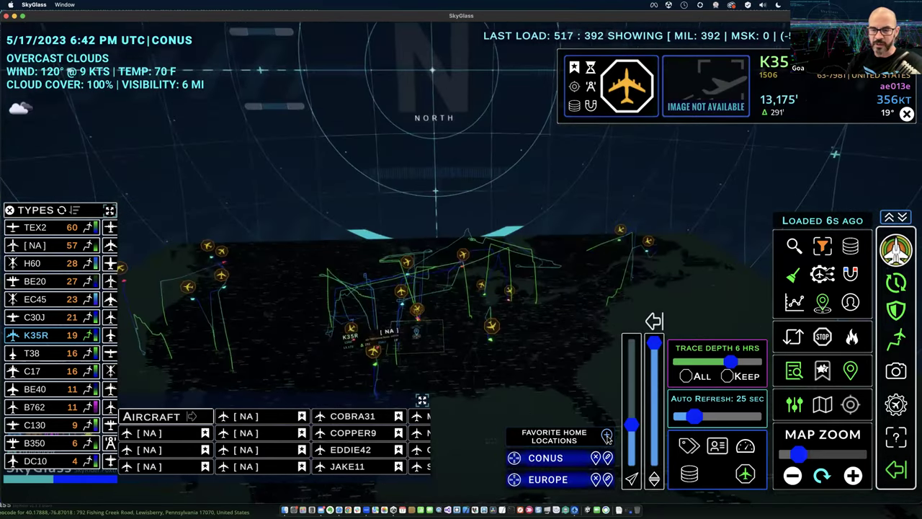
mouse_move(632, 426)
left_mouse_down()
mouse_move(631, 445)
mouse_move(628, 404)
mouse_move(629, 459)
mouse_move(631, 408)
left_mouse_up()
left_click(494, 323)
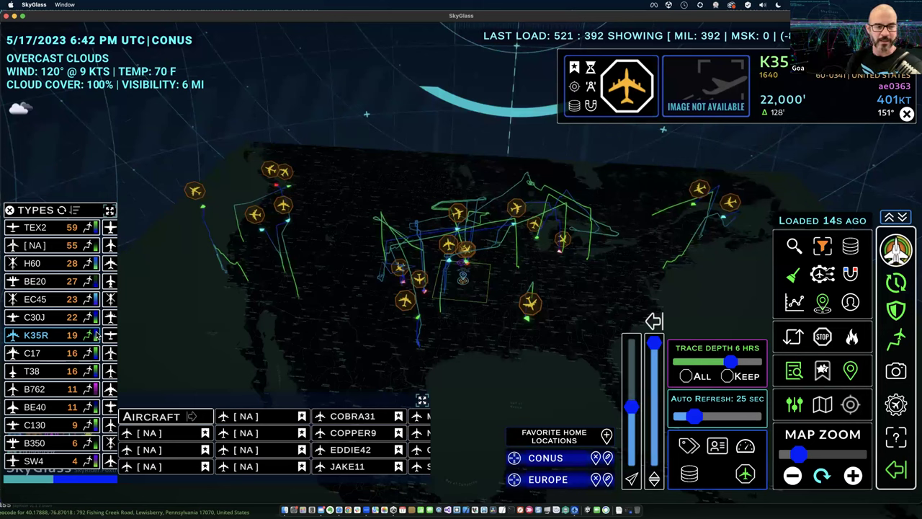
Set the K35R trace colors to an orange start and a light blue end
left_click(96, 338)
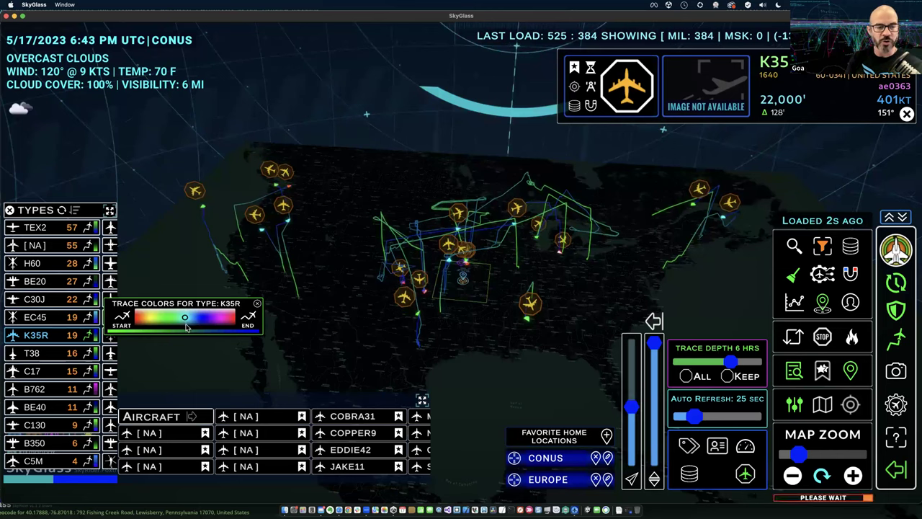
left_click(121, 315)
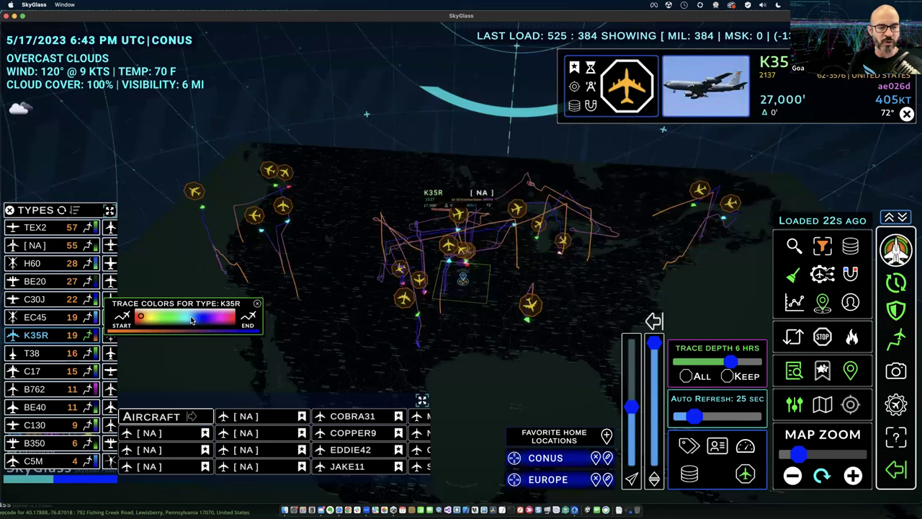
left_click(191, 320)
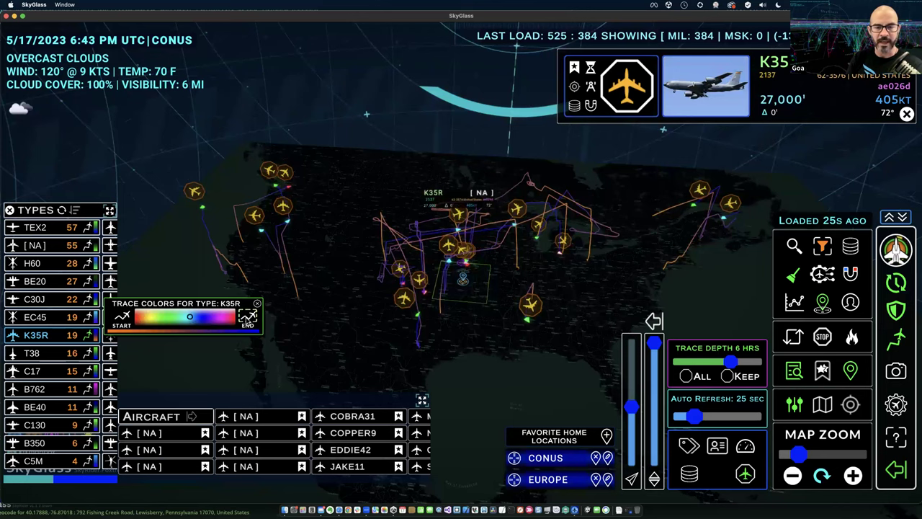
left_click(247, 317)
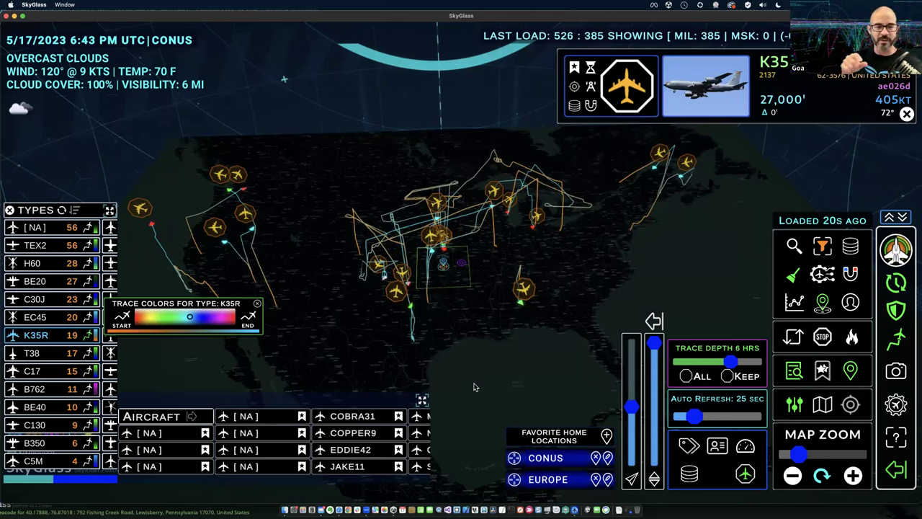
Reduce the trace depth to 30 minutes and close the K35R trace color settings
left_click(707, 365)
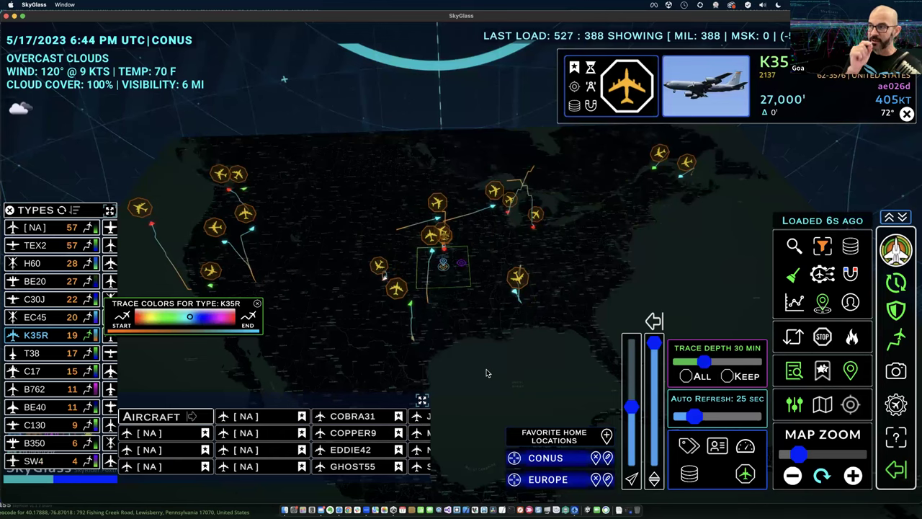
left_click_drag(459, 346, 291, 347)
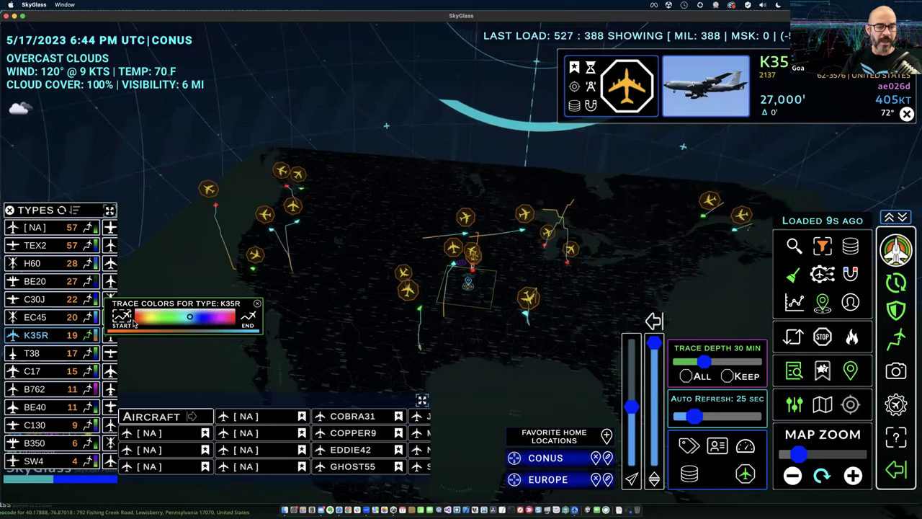
left_click(257, 303)
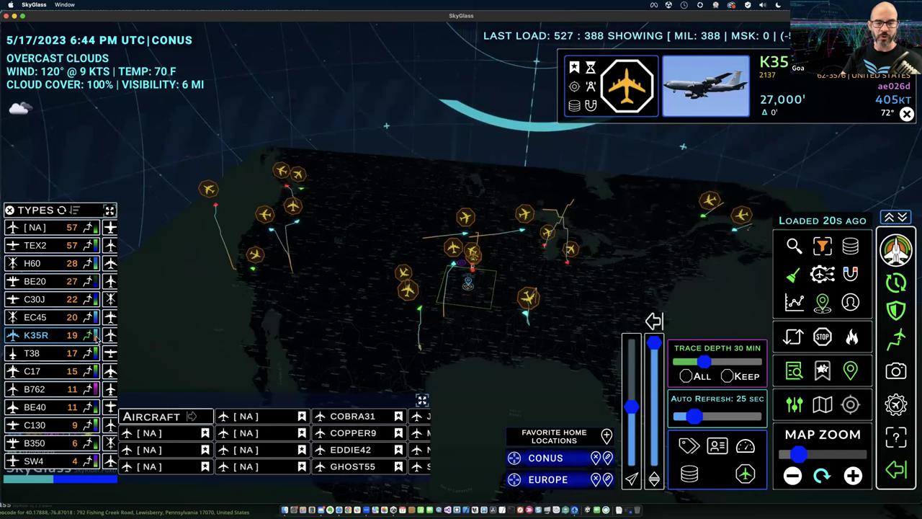
Widen the aircraft types list to show almost two columns
left_click(109, 209)
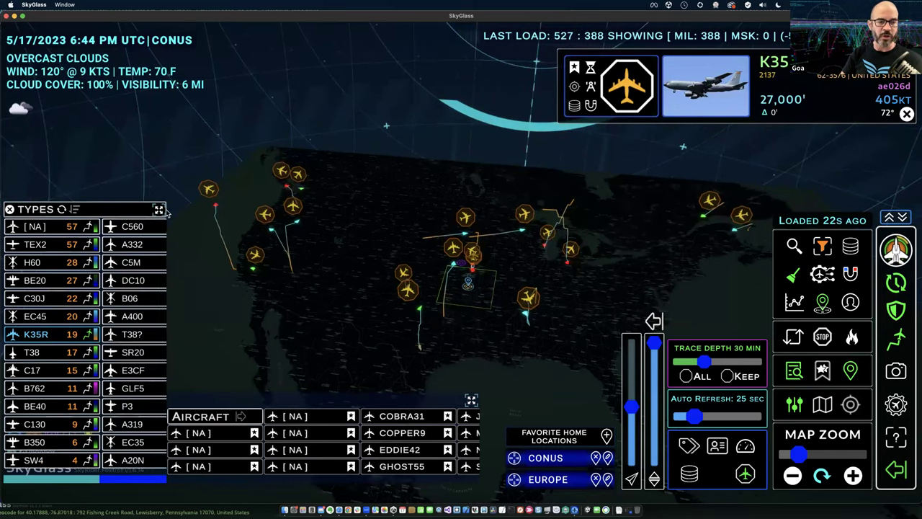
left_click_drag(190, 210, 170, 215)
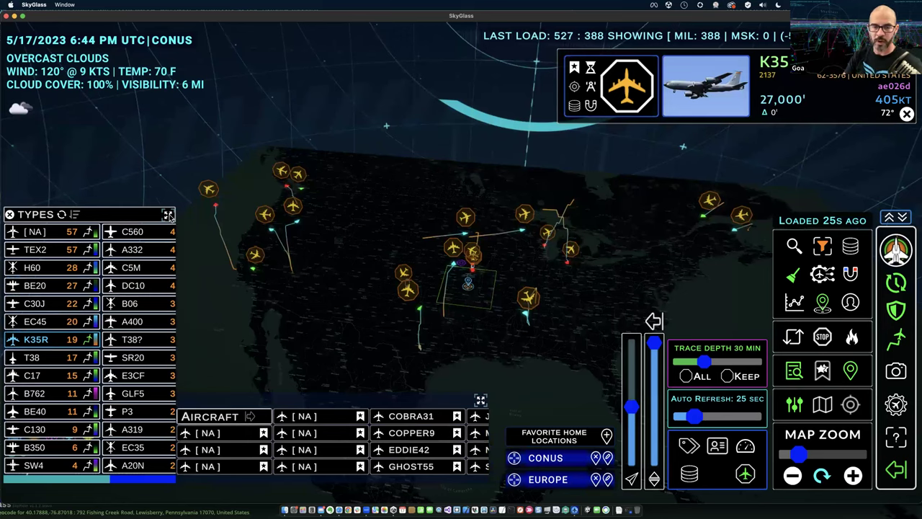
left_click_drag(356, 326, 395, 323)
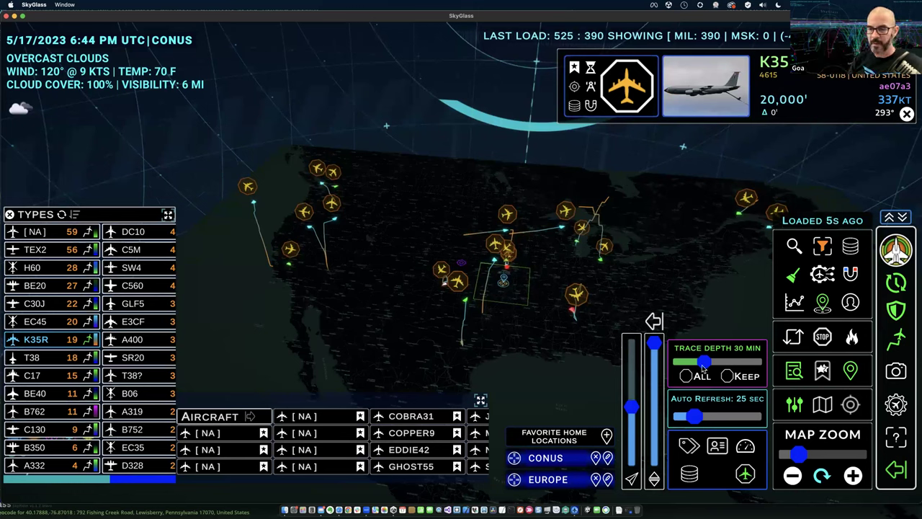
Raise the trace depth to 3 hours and on to the 24-hour maximum for the K35R aircraft
left_click(722, 360)
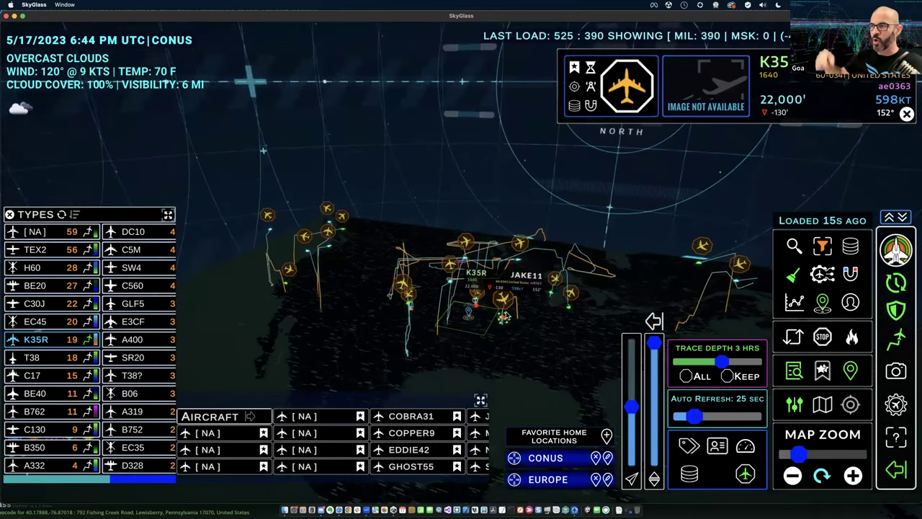
left_click(760, 366)
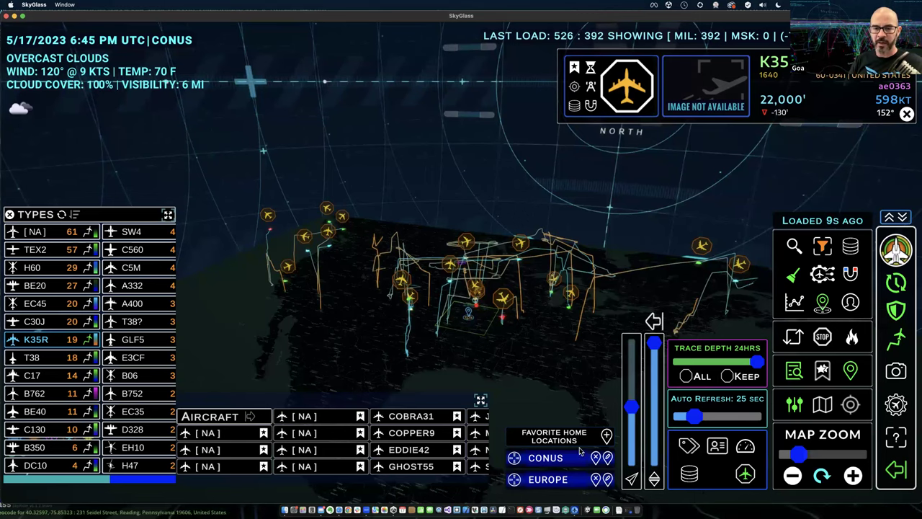
left_click_drag(542, 375, 449, 344)
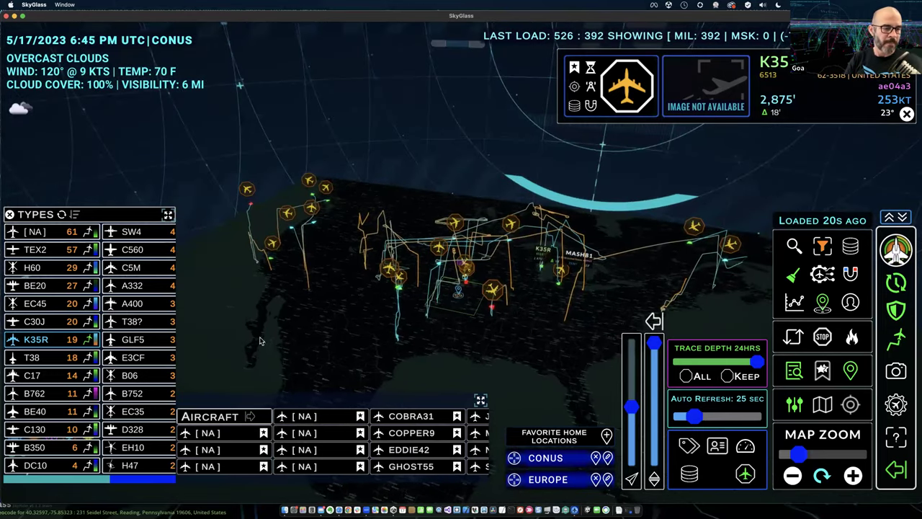
Add type C17 to the aircraft shown on the map and enlarge the types list to about two full columns
left_click(32, 376)
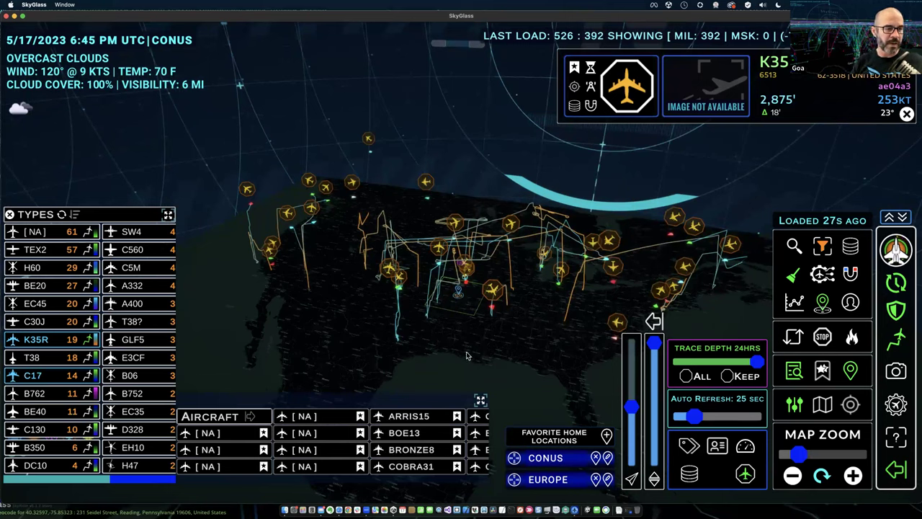
left_click(168, 214)
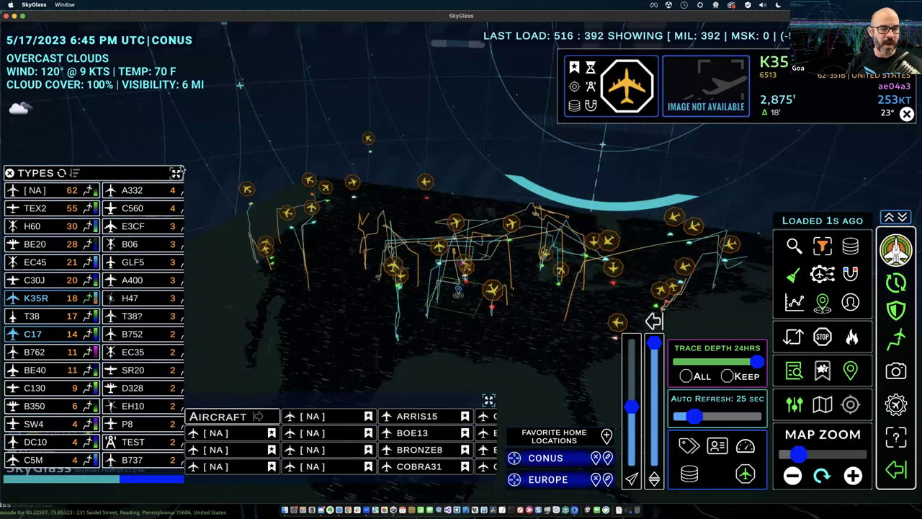
left_click(176, 174)
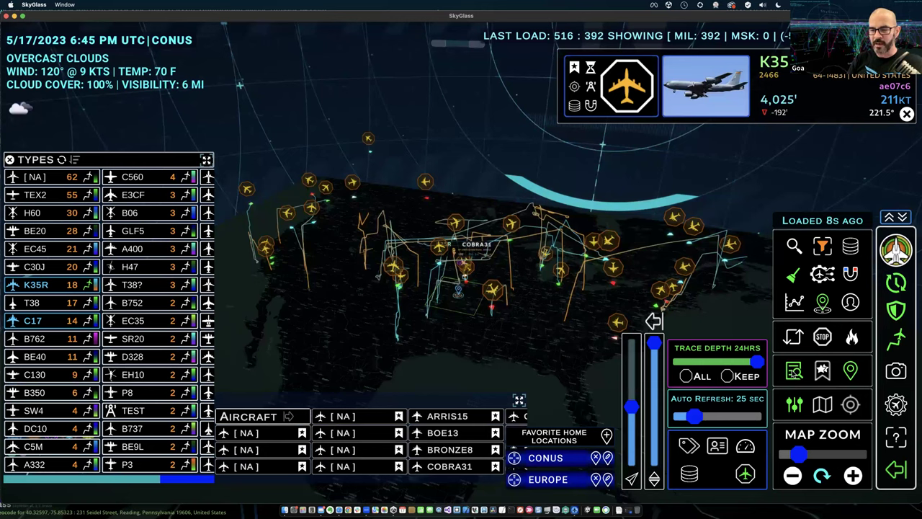
Close the types list so all aircraft are shown, and slightly reduce the aircraft icon size
left_click(9, 160)
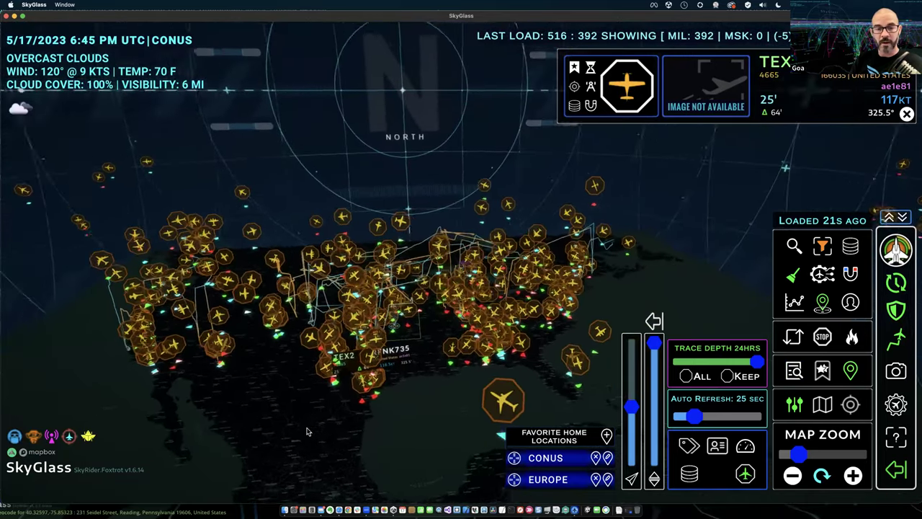
left_click_drag(631, 412, 632, 419)
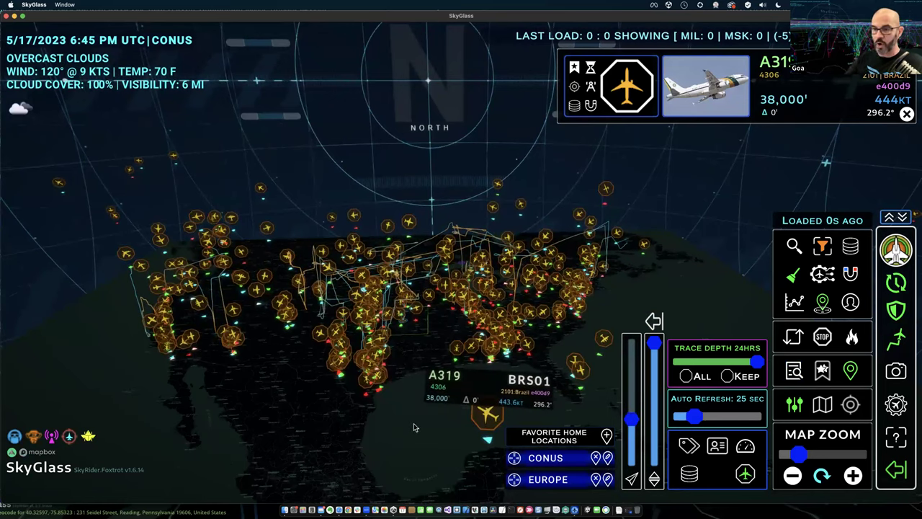
Clear the existing traces by turning traces off and on again, and trace aircraft RAIDR36, C1704 and GTMO844 individually
left_click(898, 345)
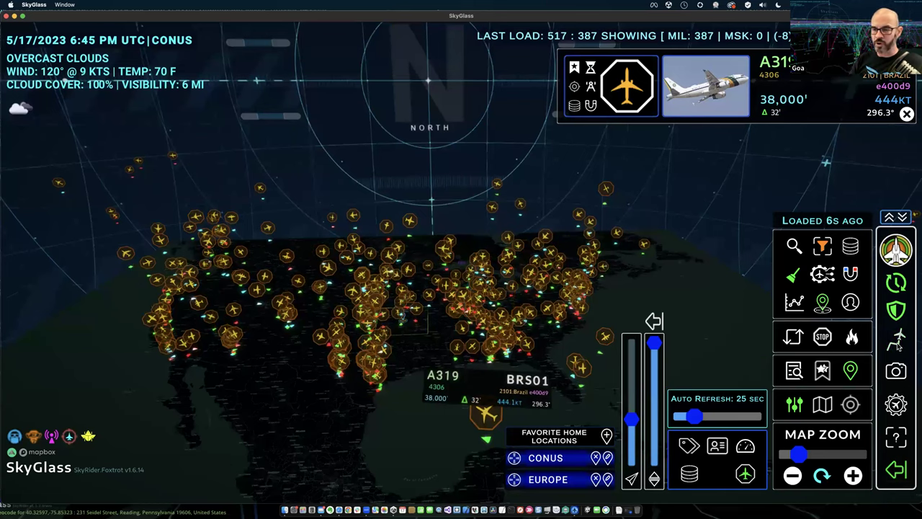
left_click(899, 344)
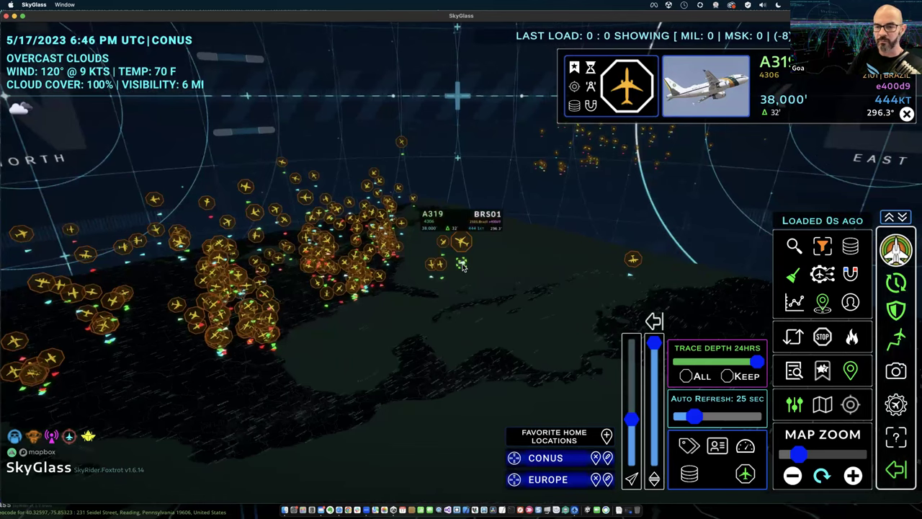
left_click(431, 264)
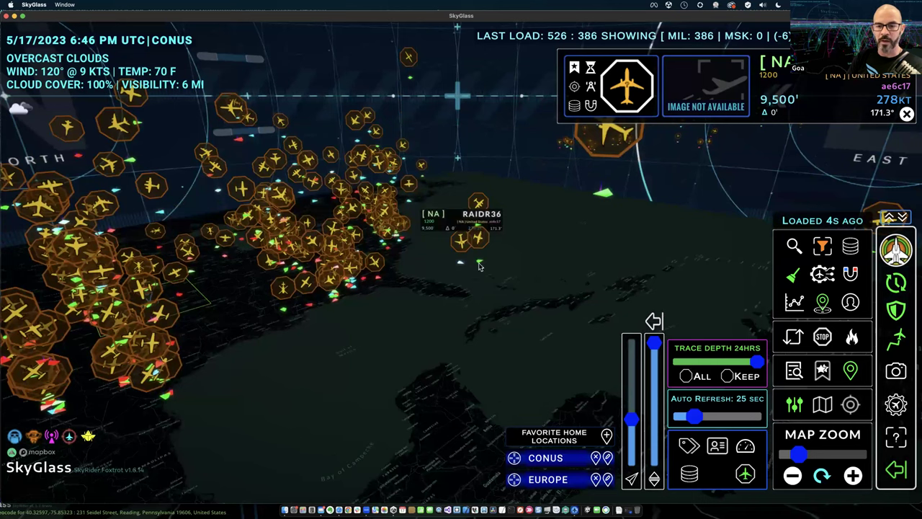
left_click(480, 262)
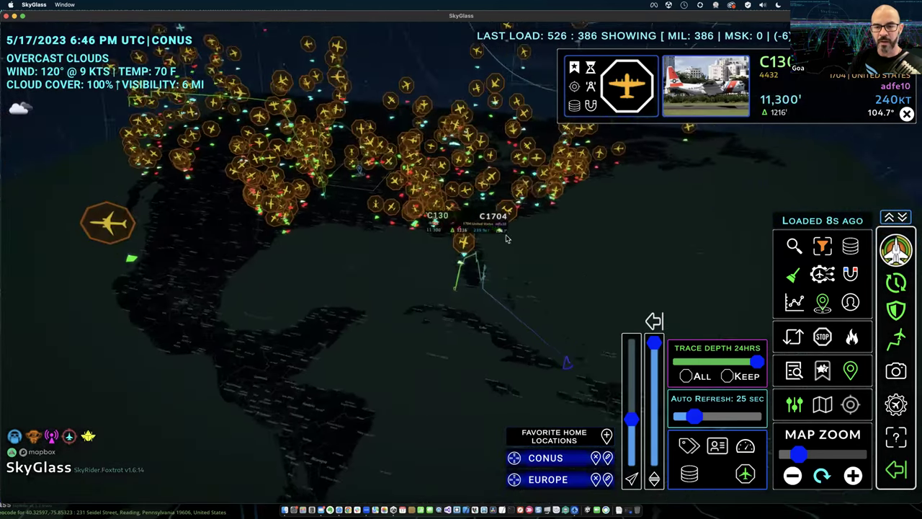
left_click(525, 318)
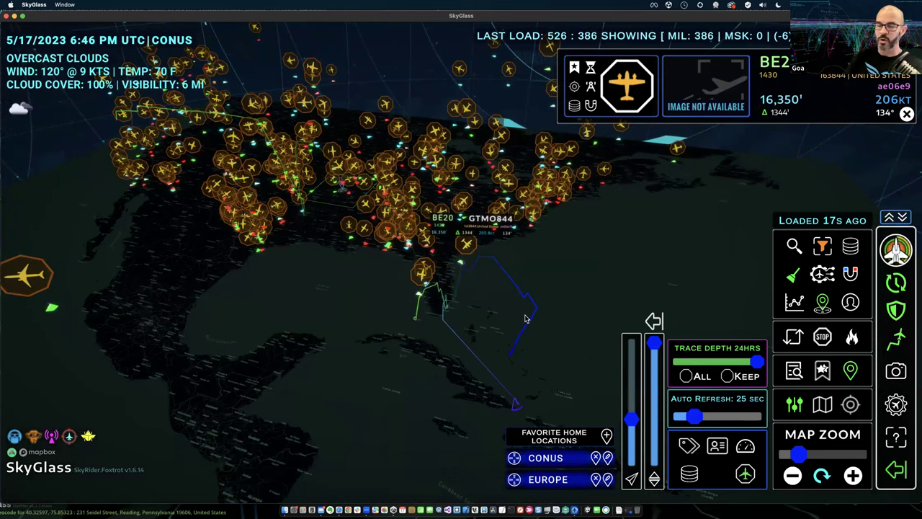
mouse_move(400, 381)
right_mouse_down()
mouse_move(490, 342)
mouse_move(412, 353)
mouse_move(460, 338)
right_mouse_up()
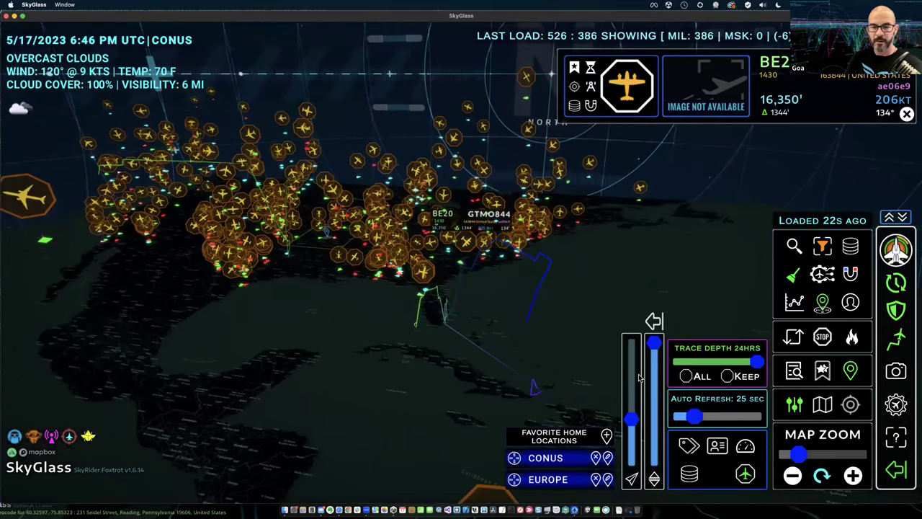
Turn off flight traces and select the large BE20 aircraft in the map's foreground
left_click(894, 347)
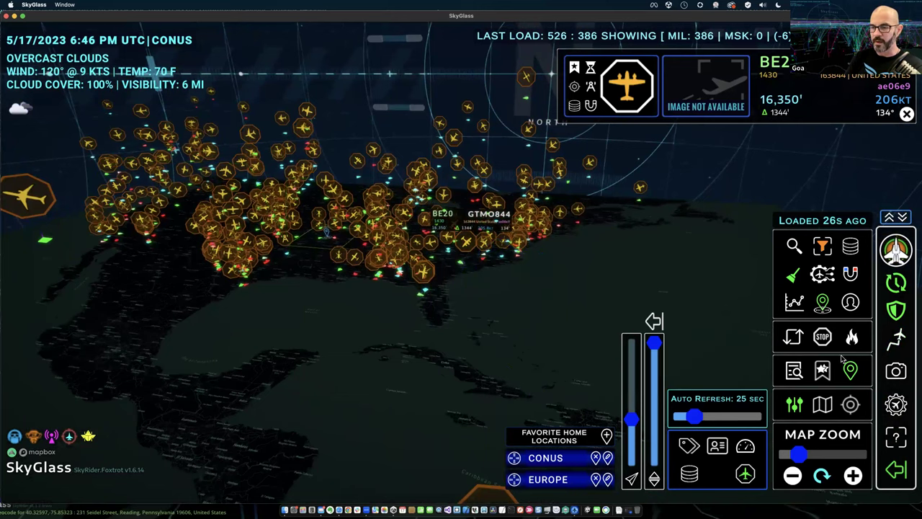
right_click_drag(437, 376, 572, 384)
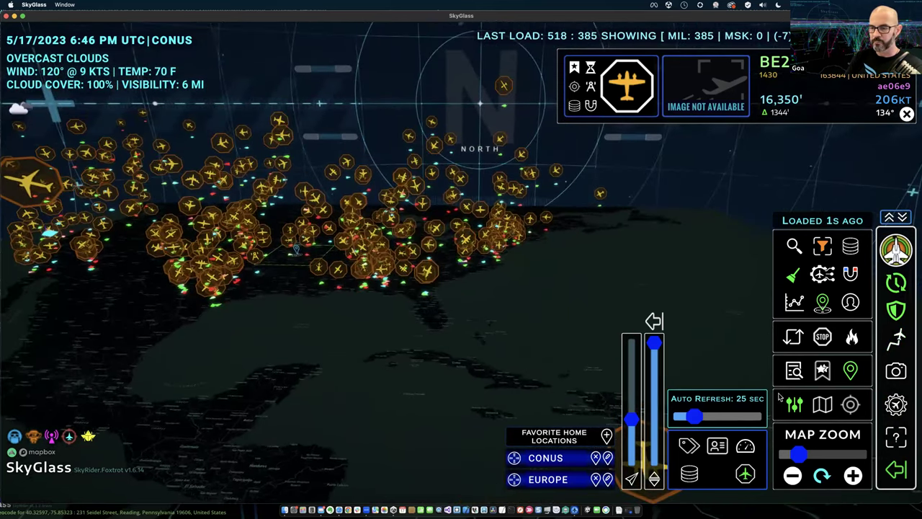
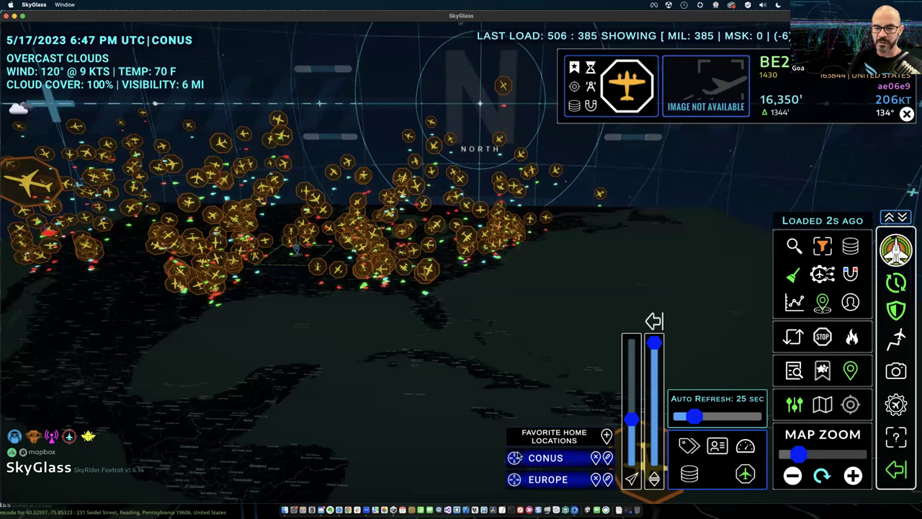
left_click(603, 420)
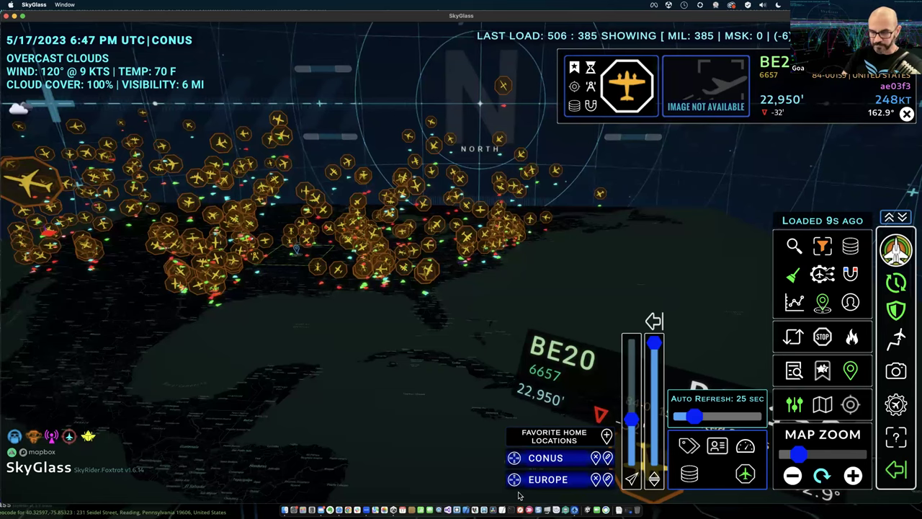
Enlarge the interface controls and show the location search settings, hiding the view sliders, auto-refresh setting and filter options
left_click(901, 219)
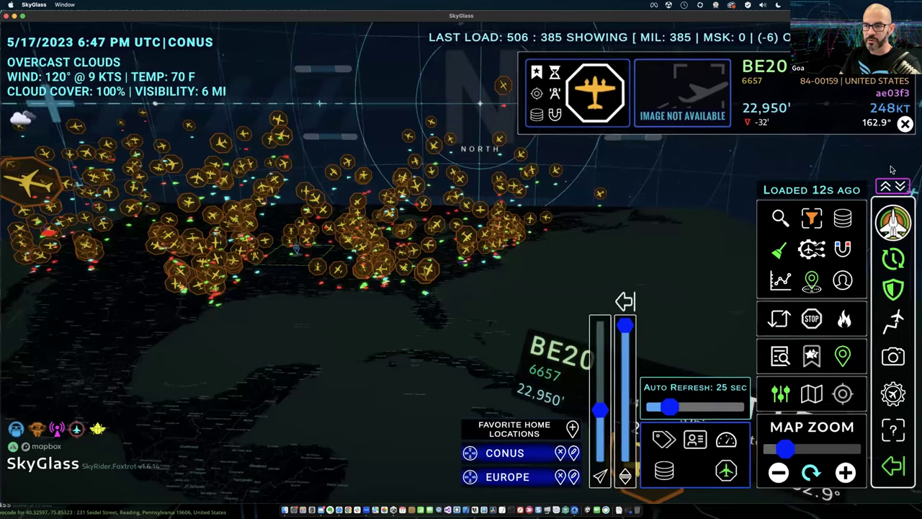
left_click(838, 387)
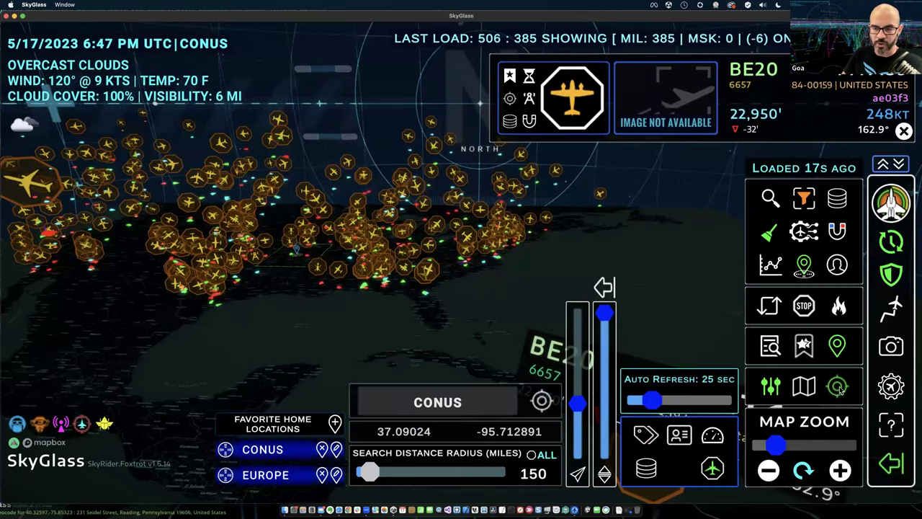
left_click(771, 388)
left_click(804, 202)
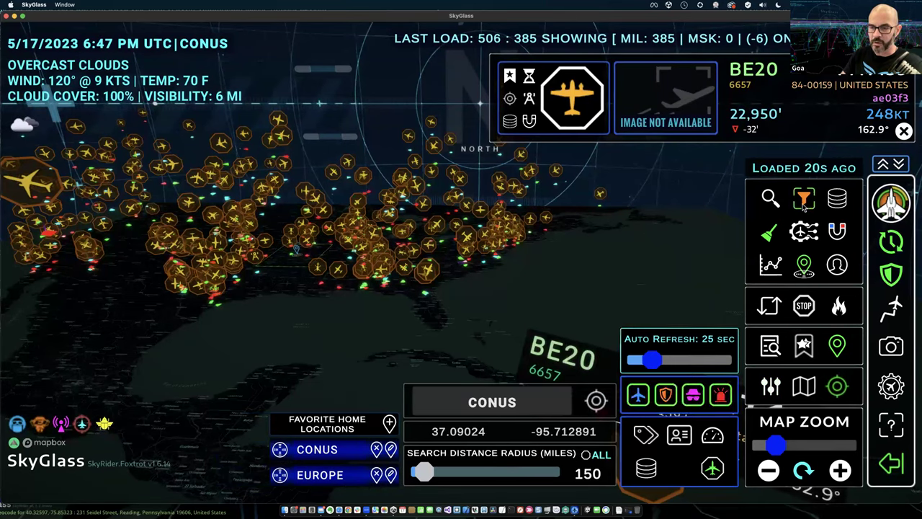
left_click(805, 202)
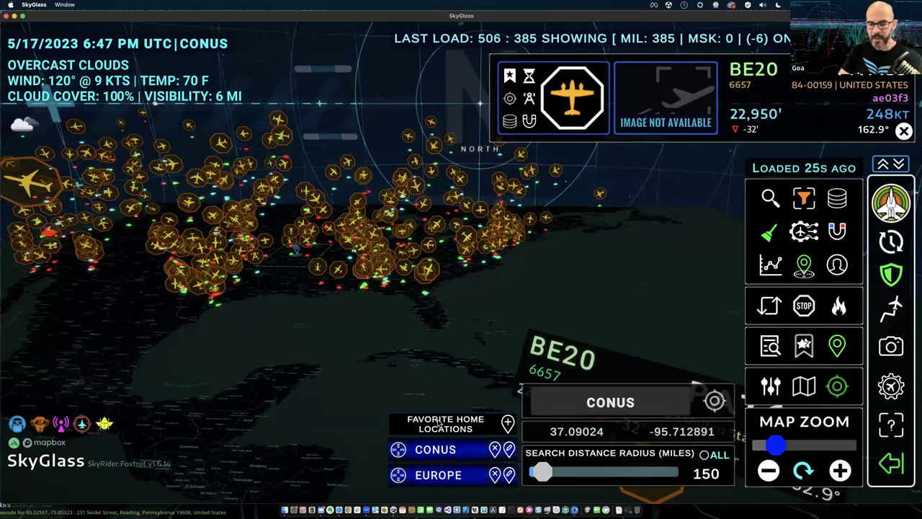
Replace CONUS in the location search field with an entry beginning with K
double_click(645, 405)
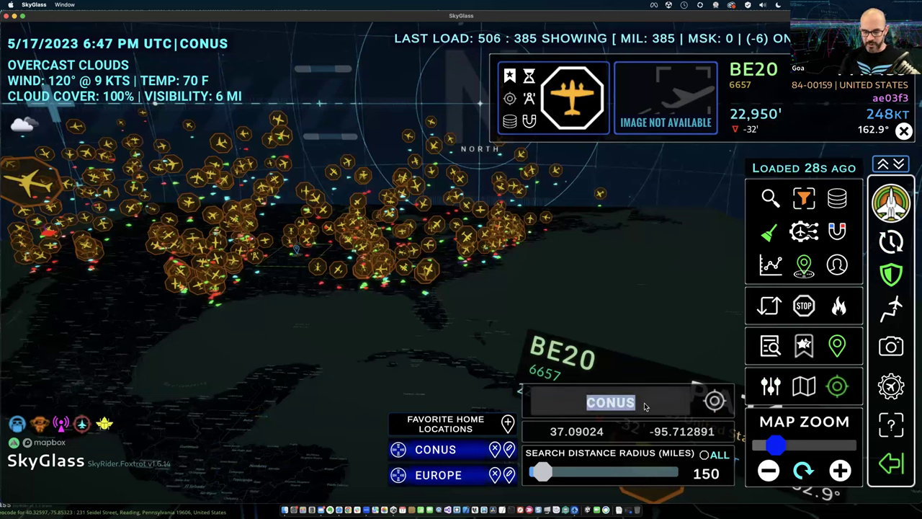
type("K")
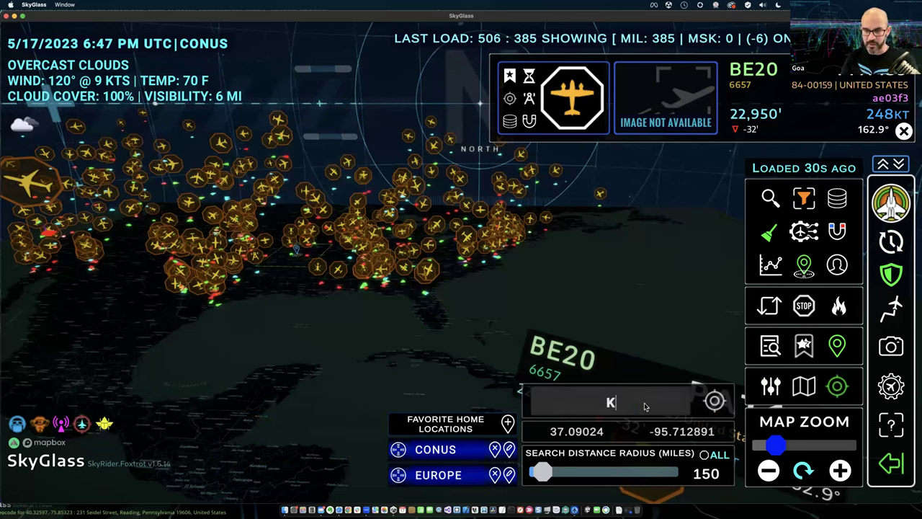
Set the home location to MIAMI and add it to the favorite home locations
key("BackSpace")
type("MIAMI")
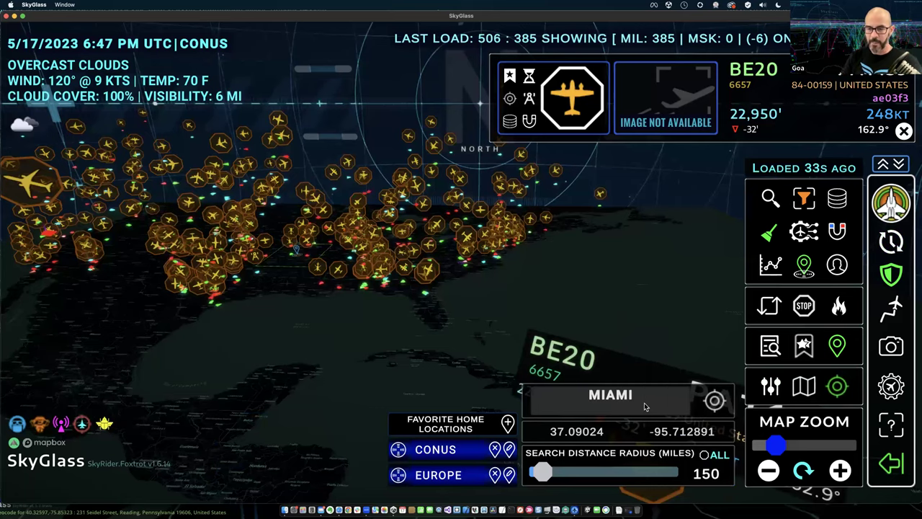
key("Return")
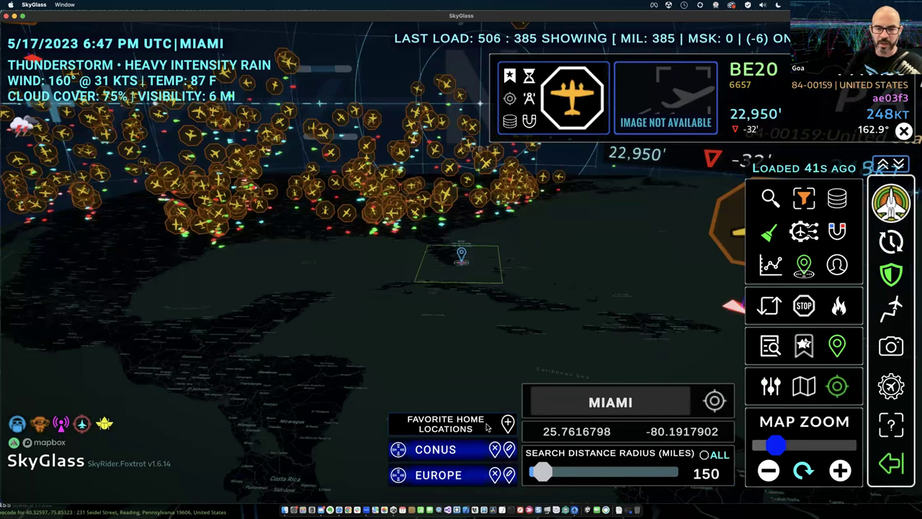
left_click(509, 425)
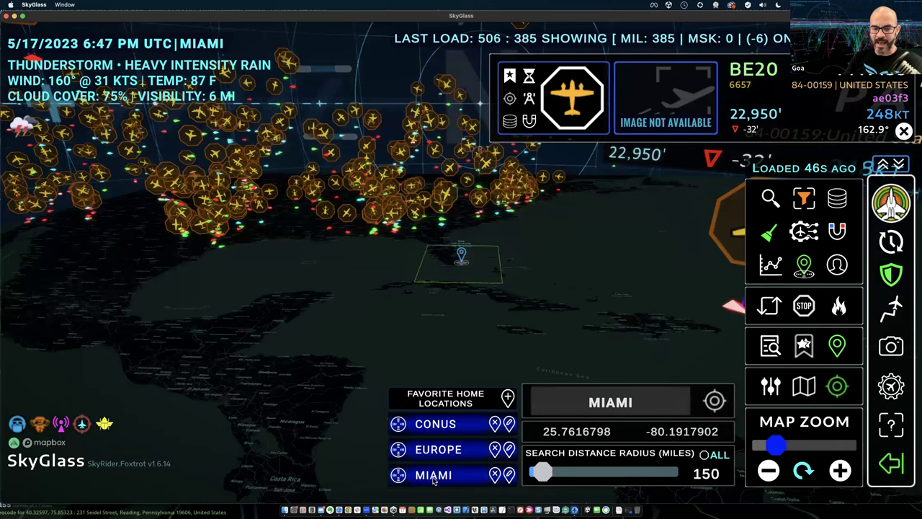
Change the home location to DCA and save it as a favorite home location
left_click(644, 408)
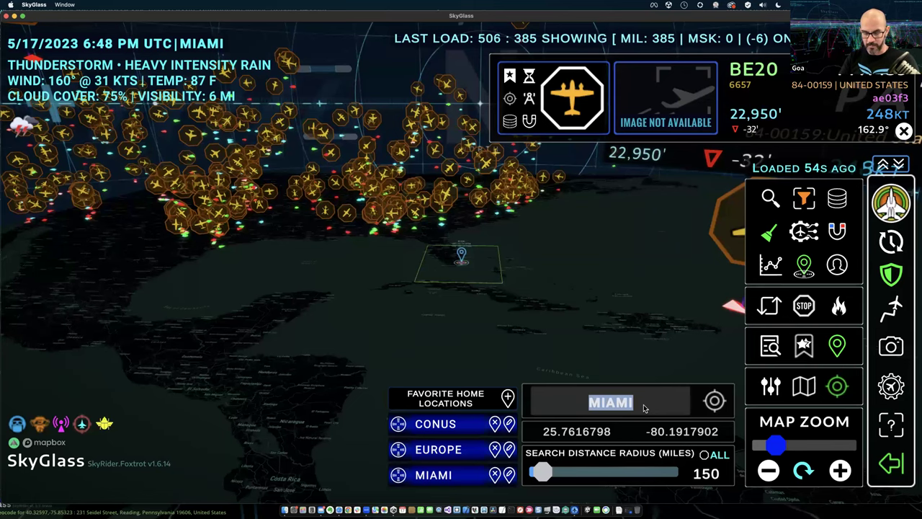
type("DCA")
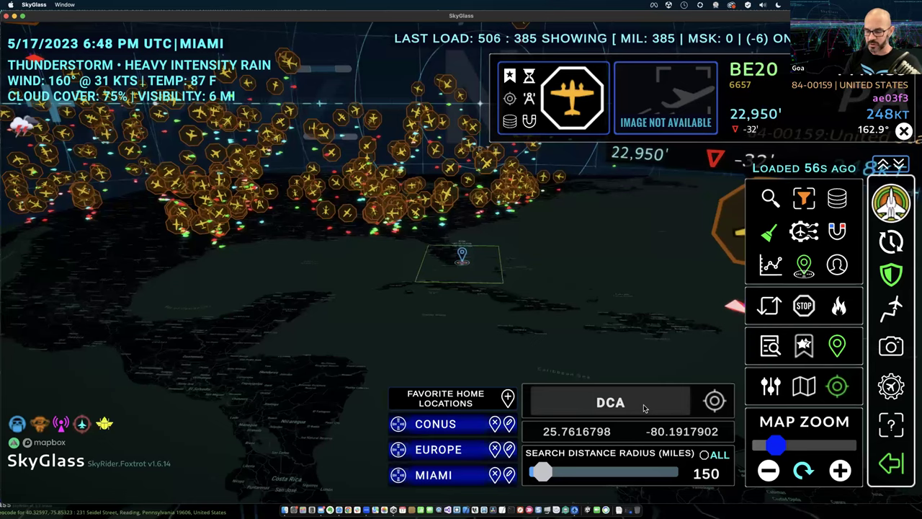
key("Return")
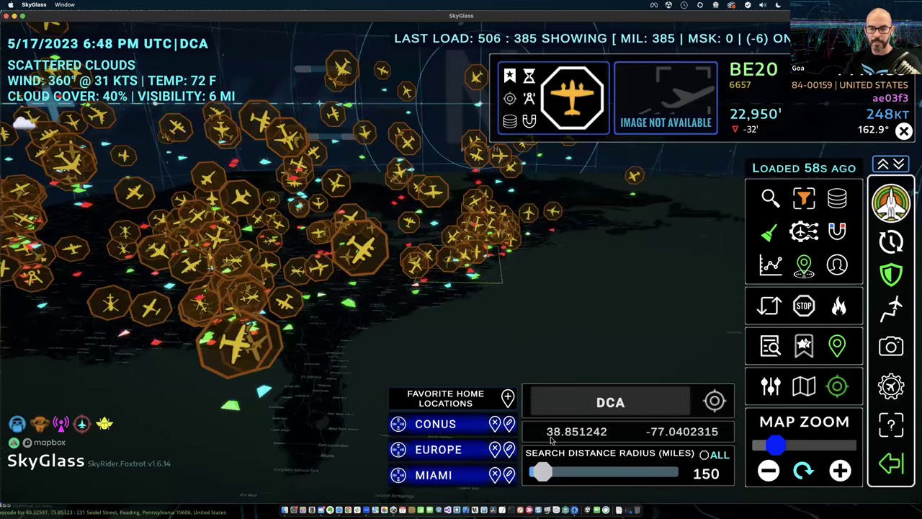
left_click(508, 397)
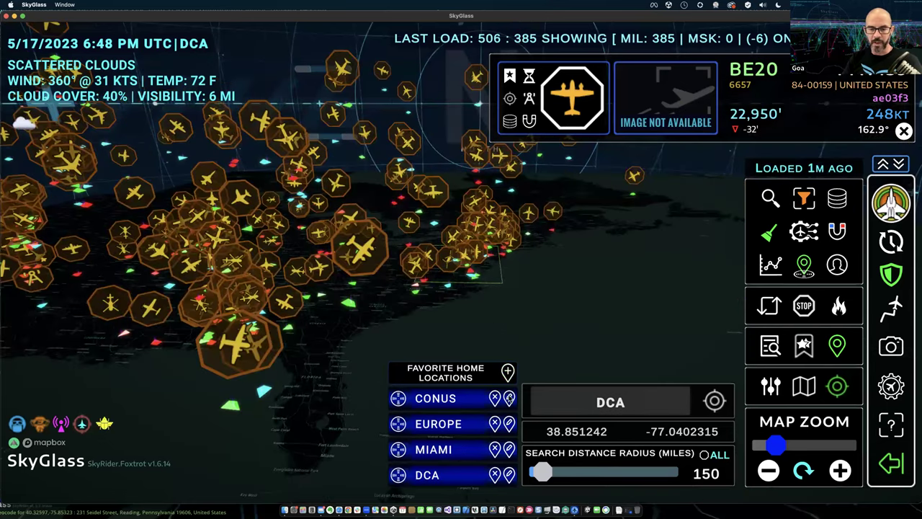
Set the home location to LOS ANGELES and add it to the favorite home locations
left_click(649, 404)
type("LOS AN")
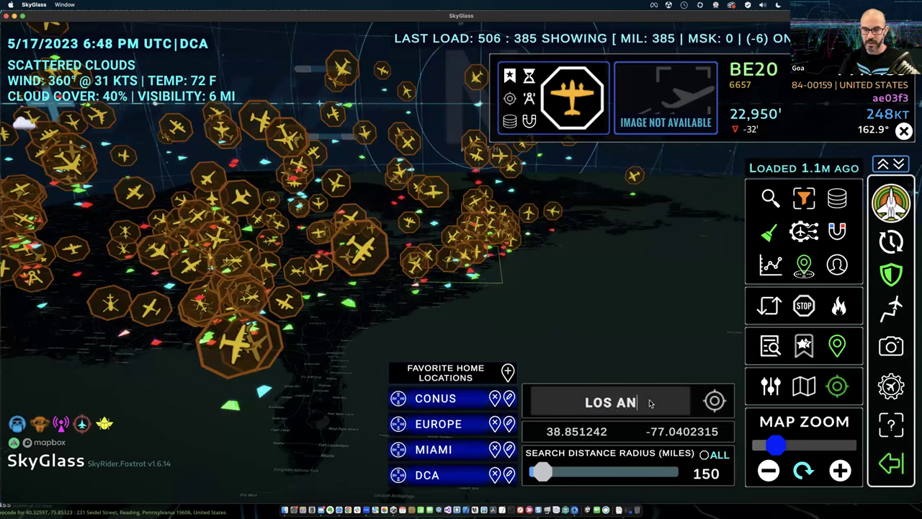
type("GELES")
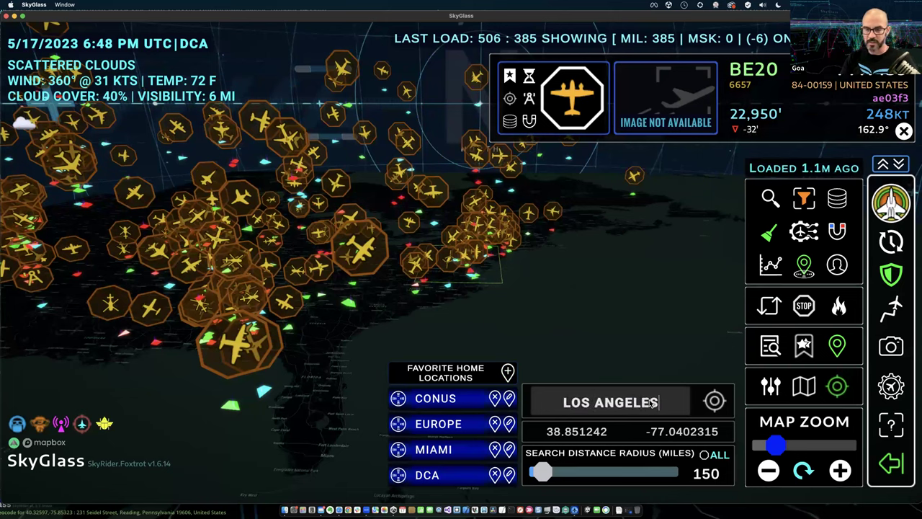
key("Return")
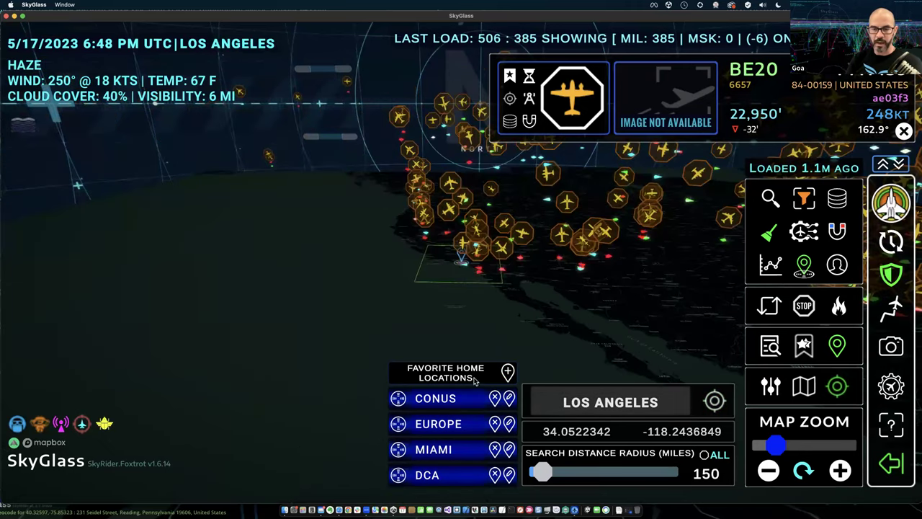
left_click(508, 371)
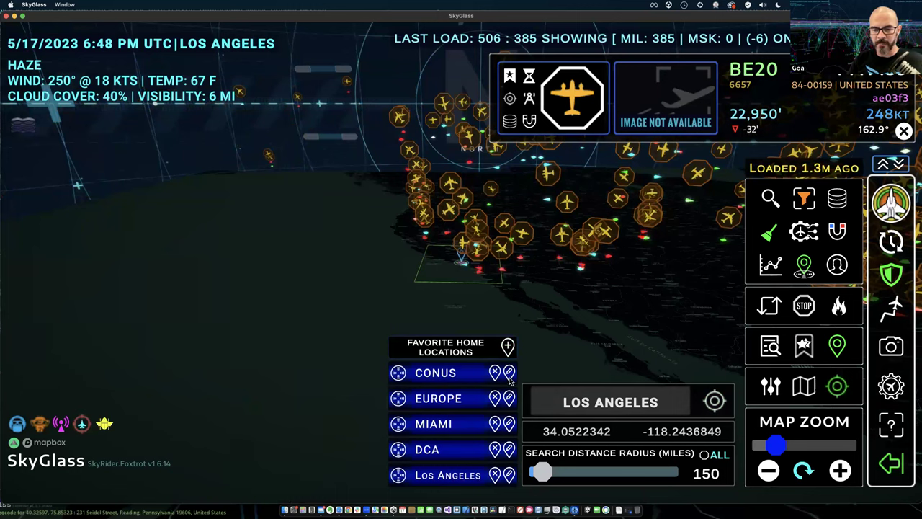
Delete DCA from the favorite home locations
left_click(495, 449)
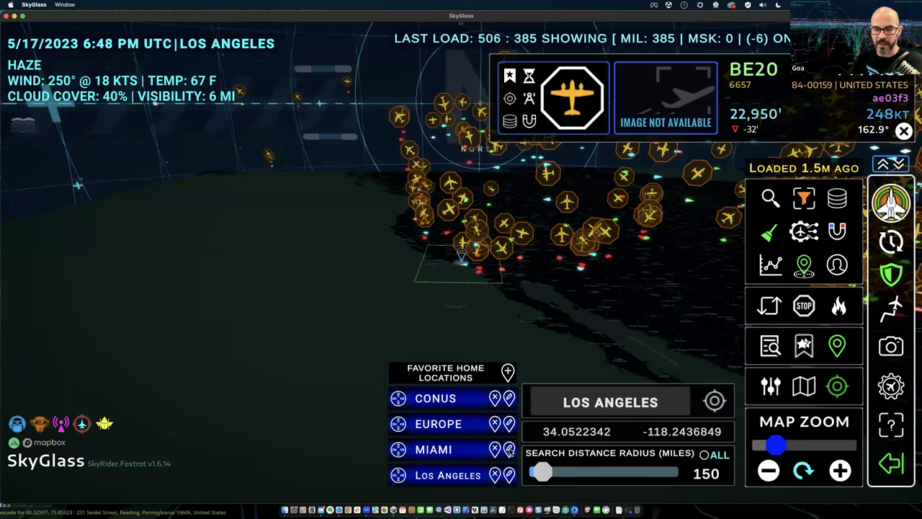
Rename the MIAMI favorite home location as S FL
left_click(509, 450)
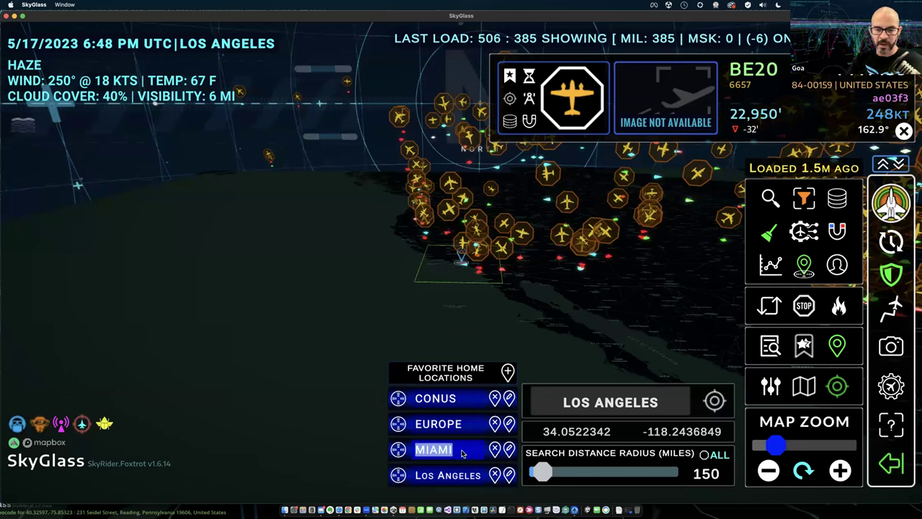
left_click(463, 452)
key("BackSpace")
key("BackSpace")
key("BackSpace")
key("BackSpace")
key("BackSpace")
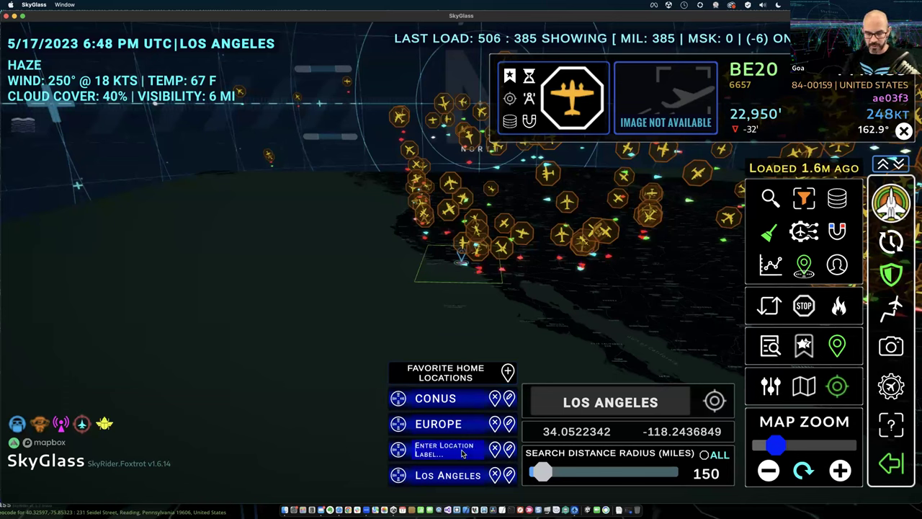
type("S FL")
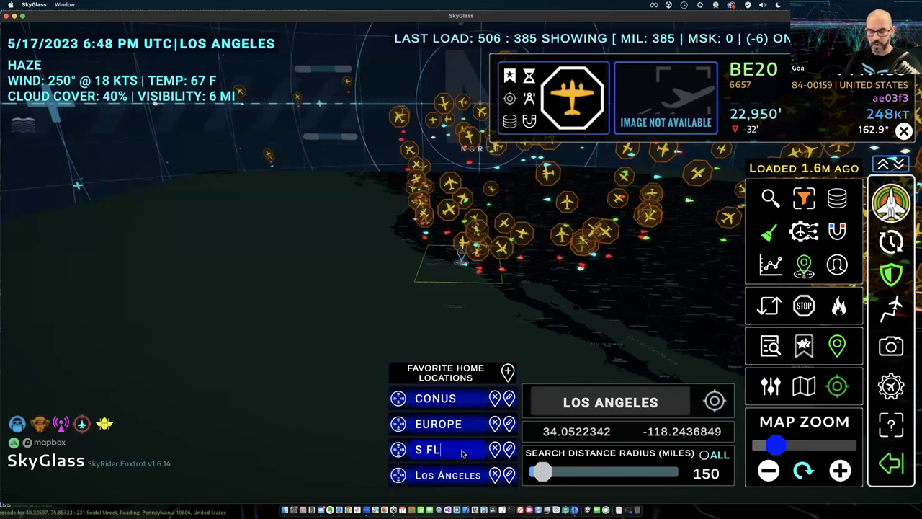
key("Return")
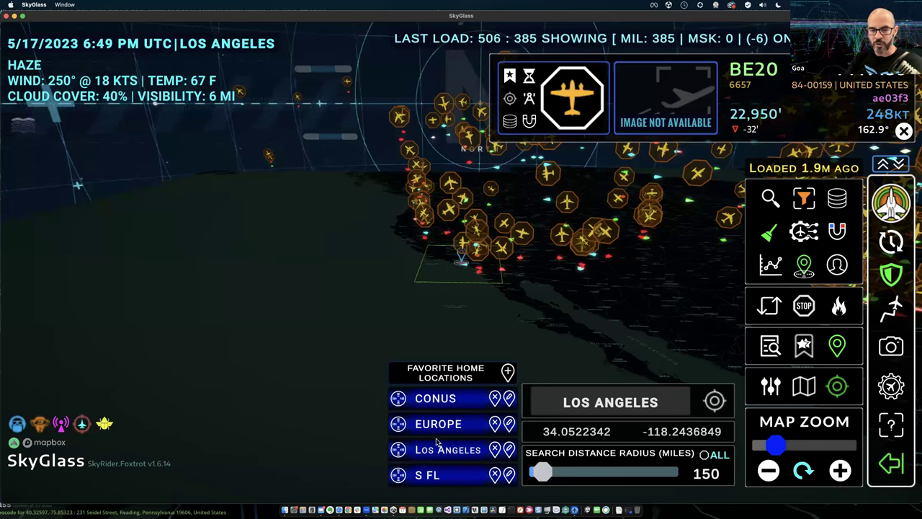
Load the S FL favorite as the home location, switch to Los Angeles, and return to S FL
left_click(442, 477)
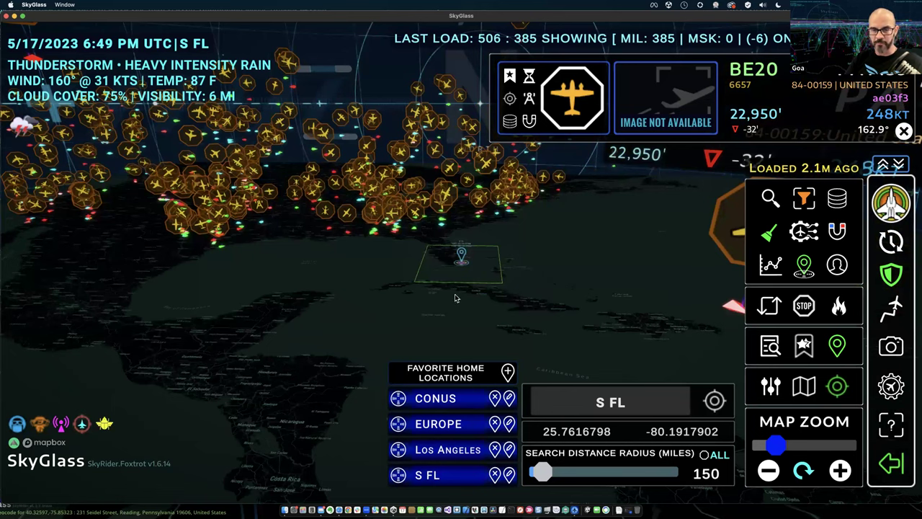
left_click(446, 451)
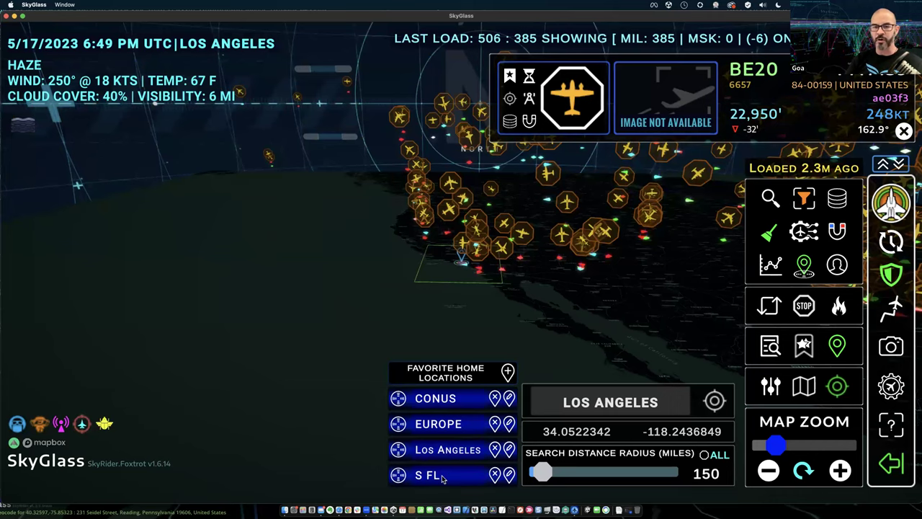
left_click(429, 475)
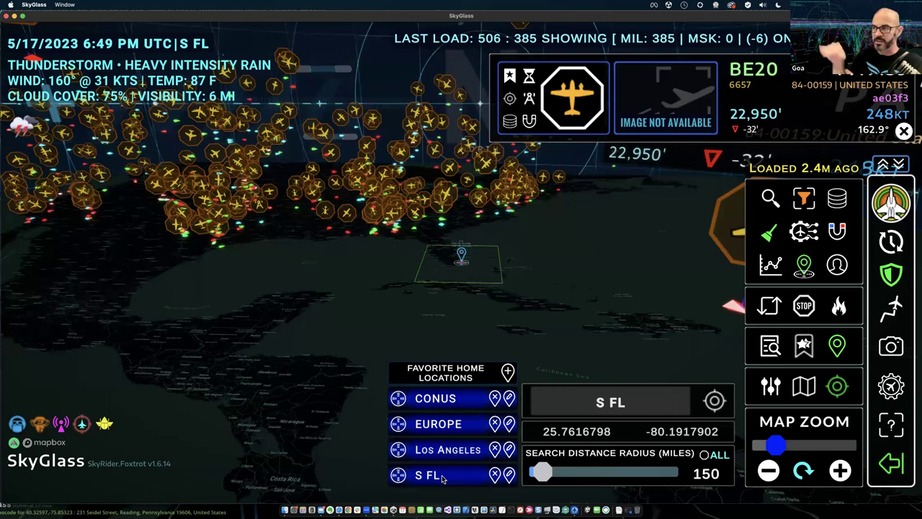
Move only the map view between the Los Angeles and S FL favorites twice, keeping S FL as the home location
left_click(398, 450)
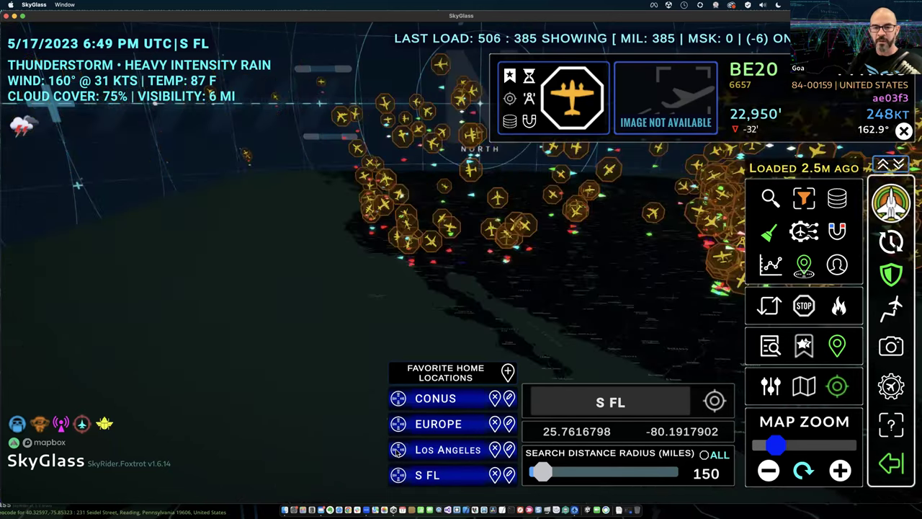
left_click(398, 475)
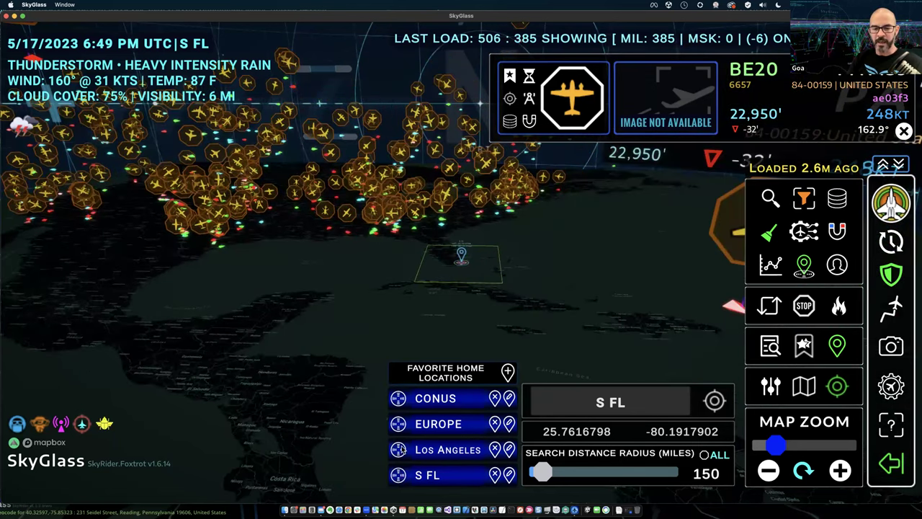
left_click(404, 450)
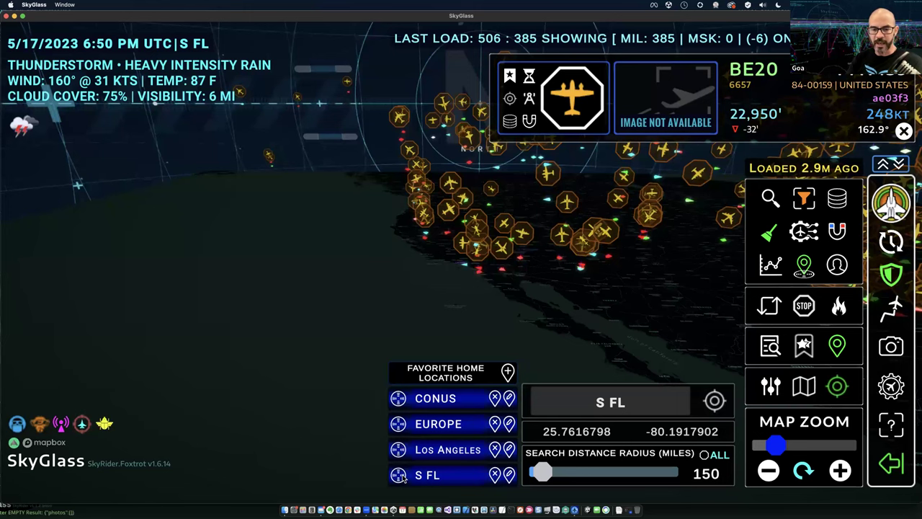
left_click(398, 477)
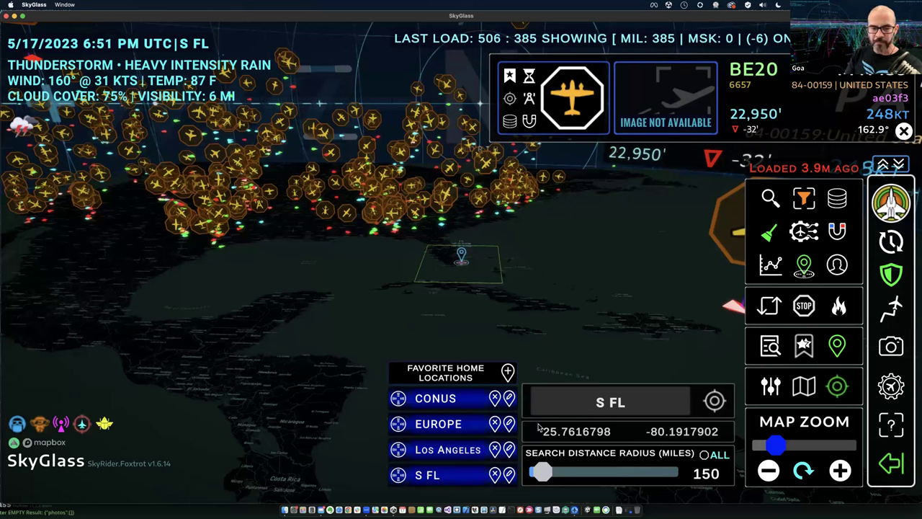
Rename the S FL favorite as MIAIM, and hide the favorites list and the home location settings
left_click(510, 475)
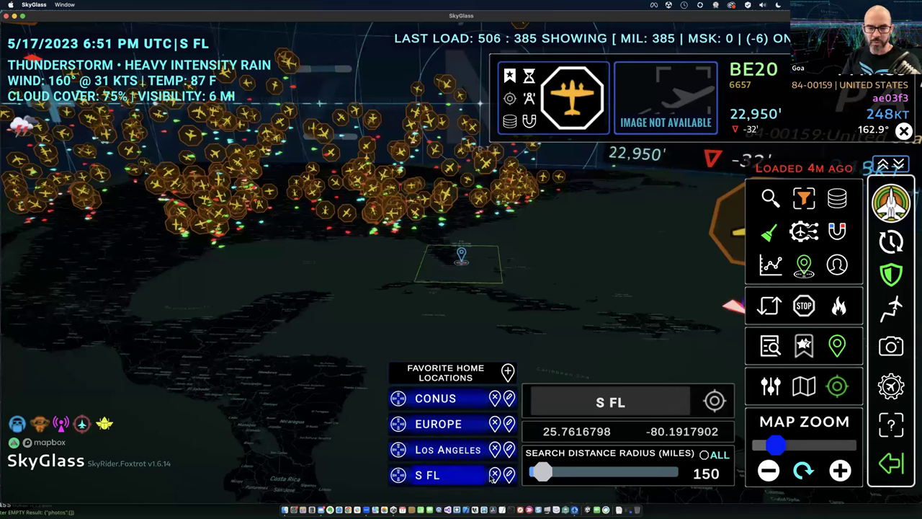
key("BackSpace")
key("BackSpace")
key("BackSpace")
key("BackSpace")
type("MIAIM")
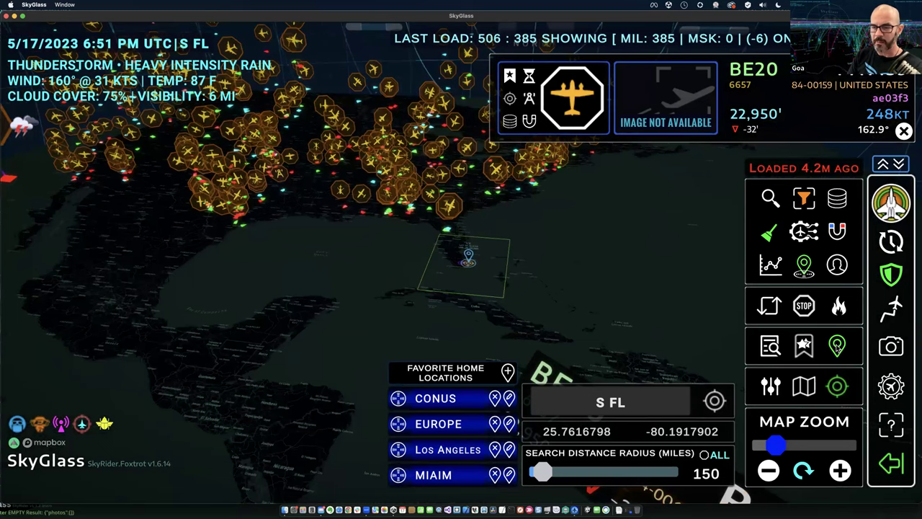
left_click(838, 346)
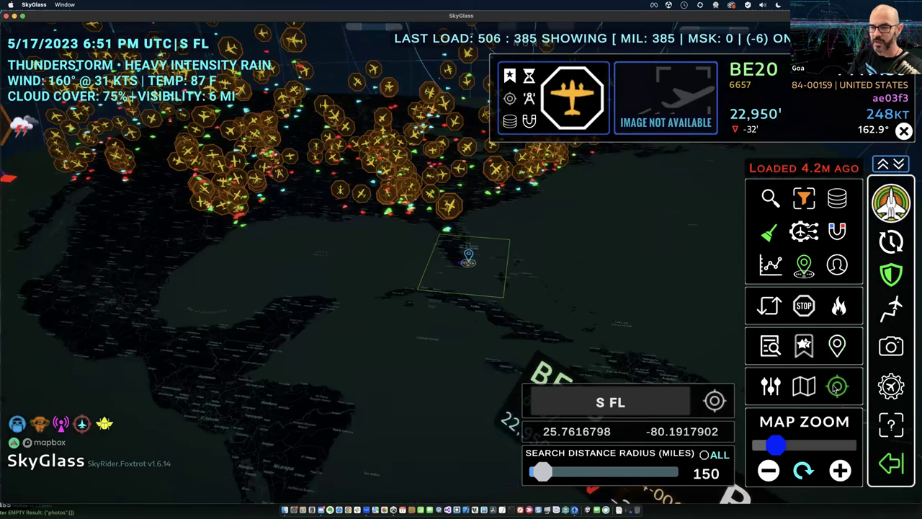
left_click(836, 387)
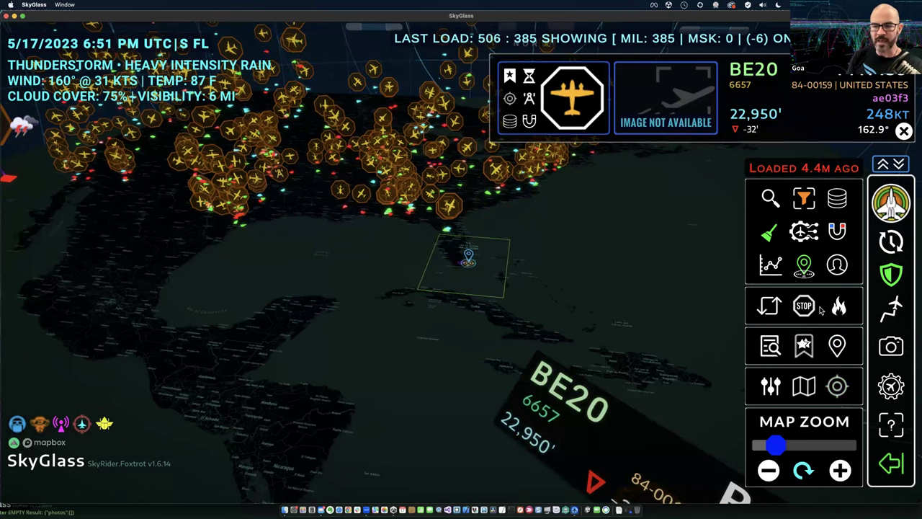
Examine the aircraft over the map from different angles and distances, resetting the camera to the default north-facing view of the home location
right_click_drag(507, 306, 775, 303)
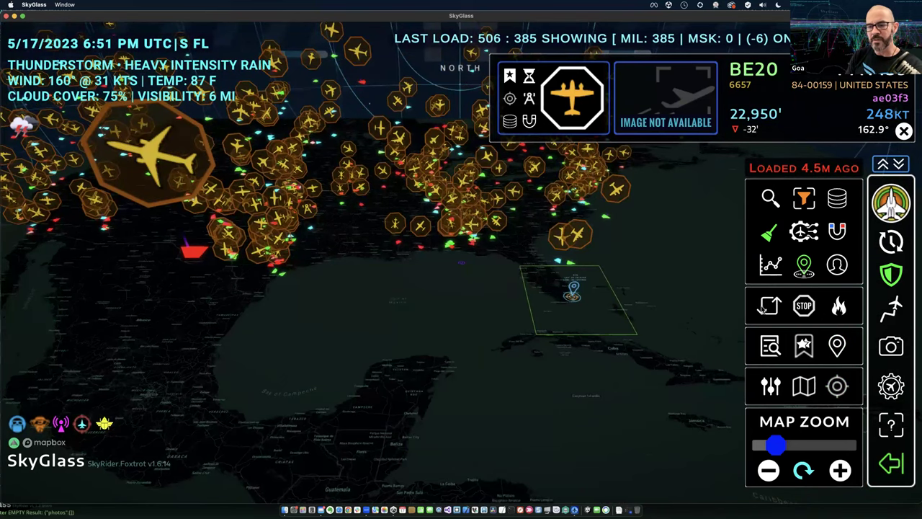
right_click_drag(437, 309, 448, 333)
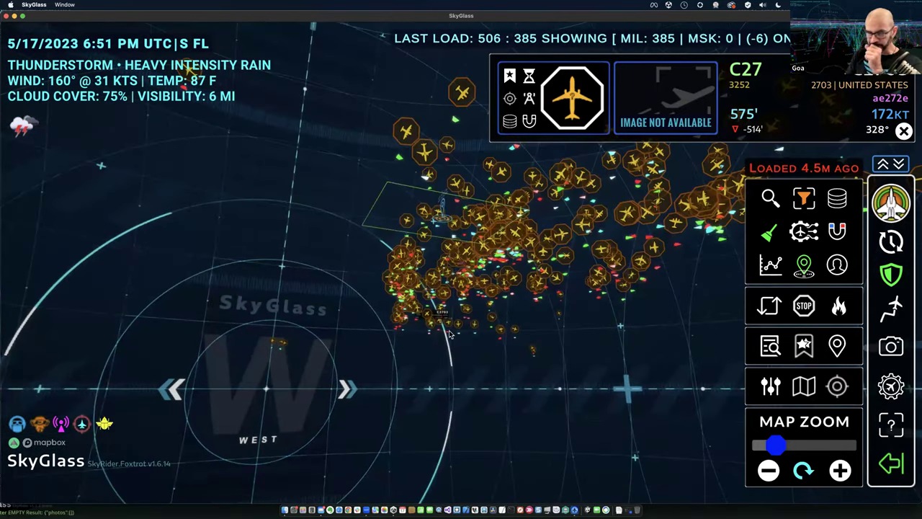
right_click_drag(509, 338, 534, 319)
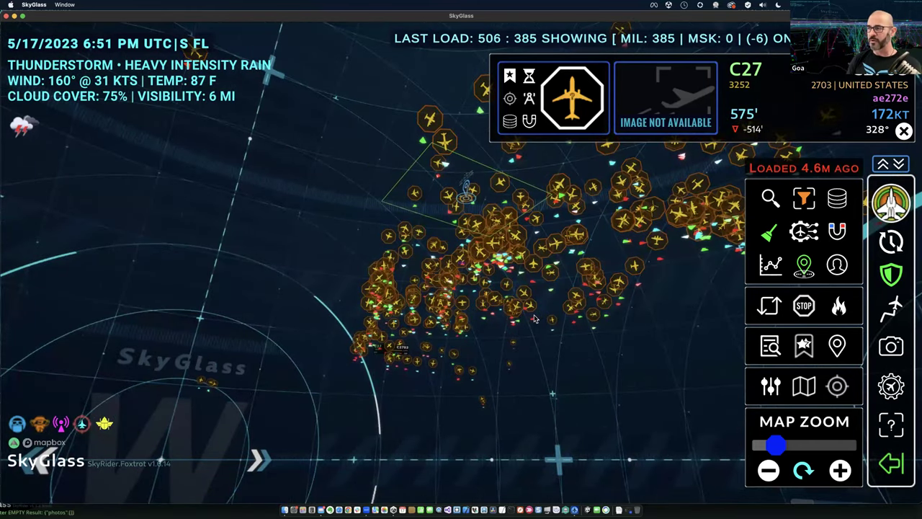
right_click_drag(540, 340, 532, 305)
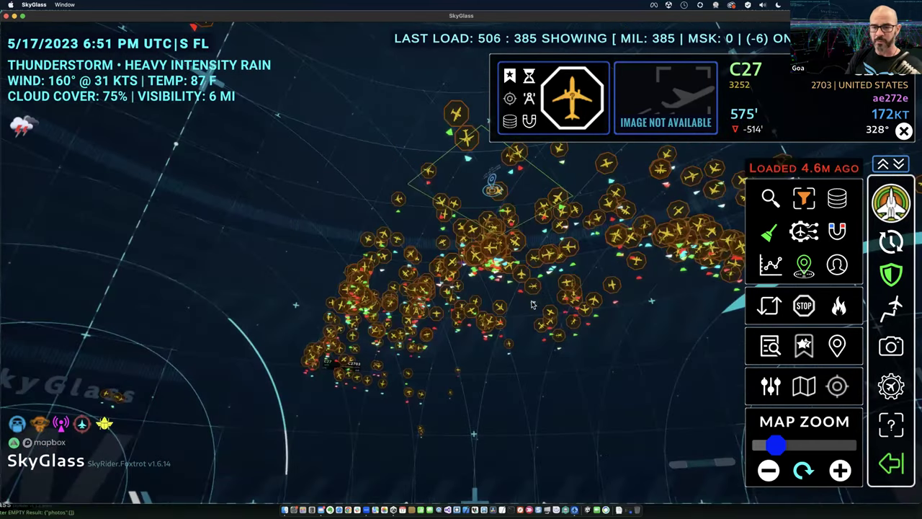
scroll(555, 309, "down", 3)
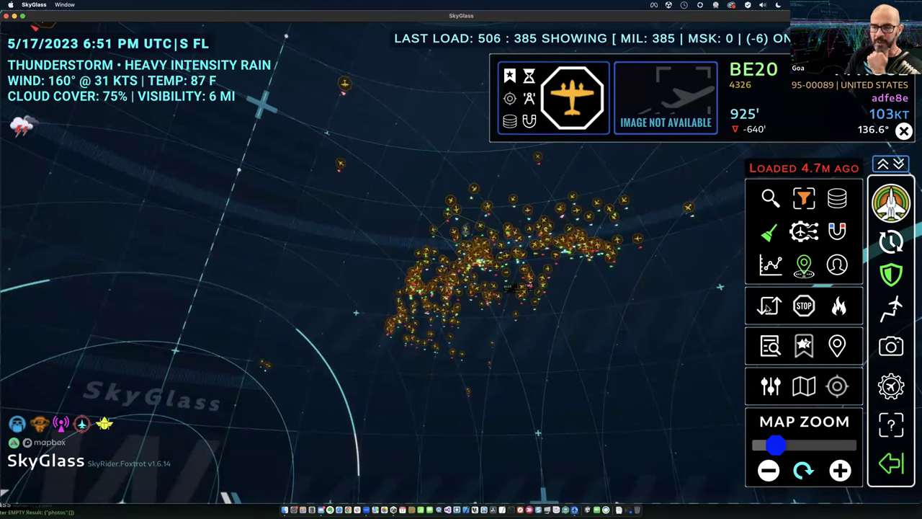
left_click(768, 308)
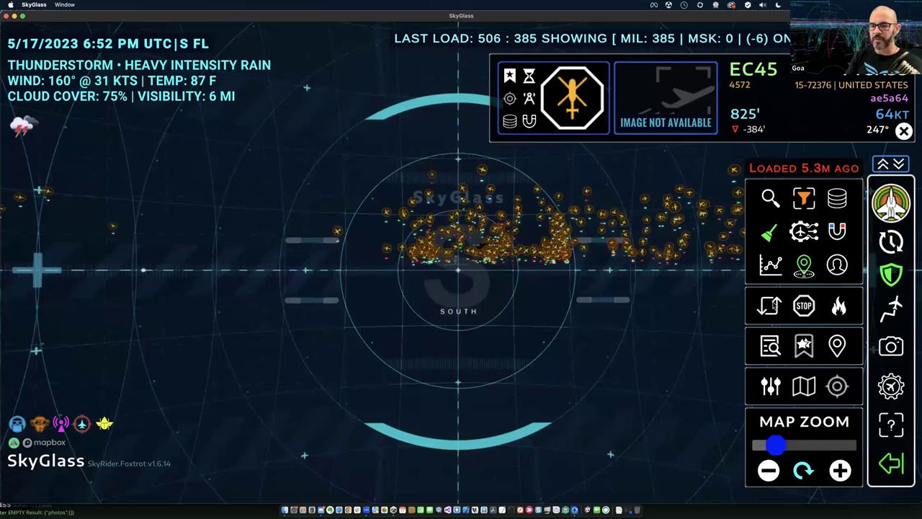
left_click(769, 308)
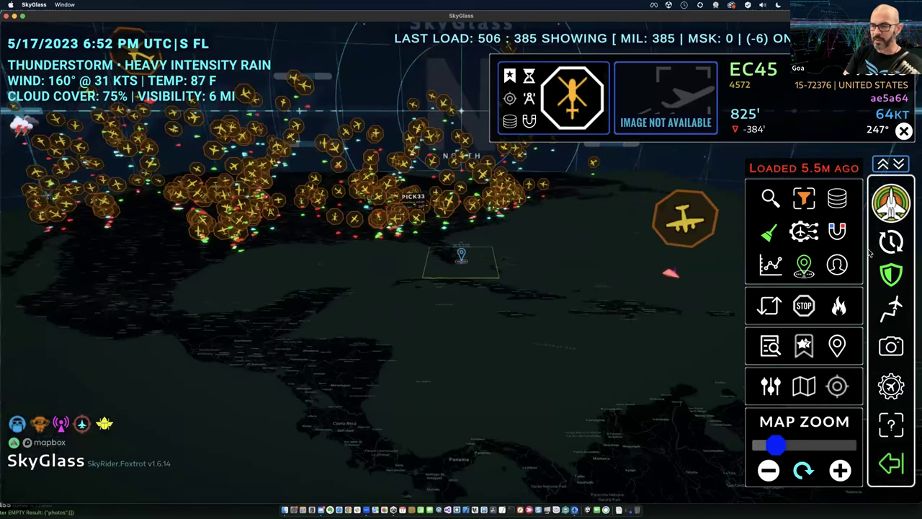
Turn on automatic refresh of the aircraft data
left_click(892, 243)
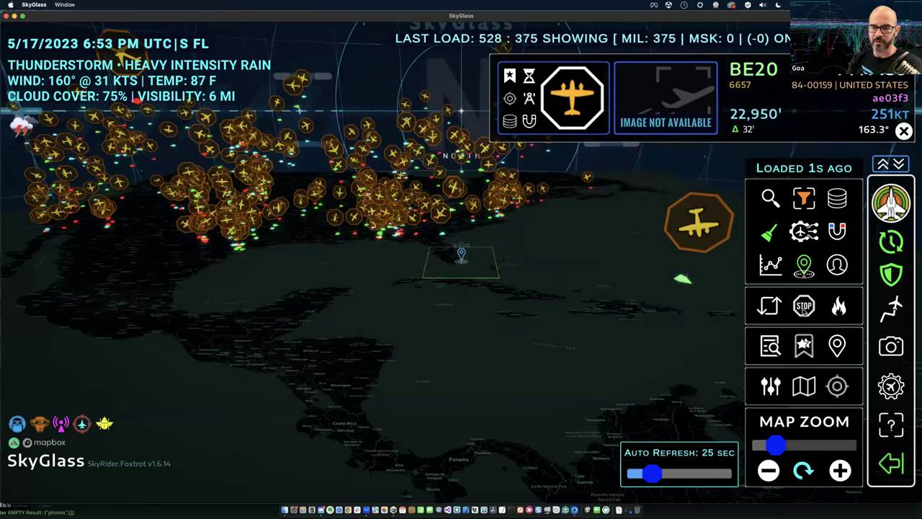
Stop the automatic refresh and clear all loaded aircraft from the map
left_click(808, 308)
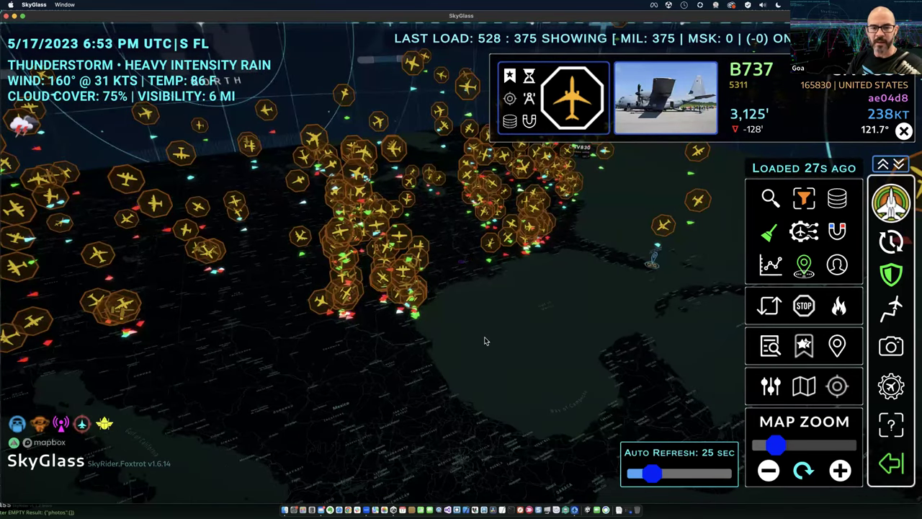
left_click(839, 308)
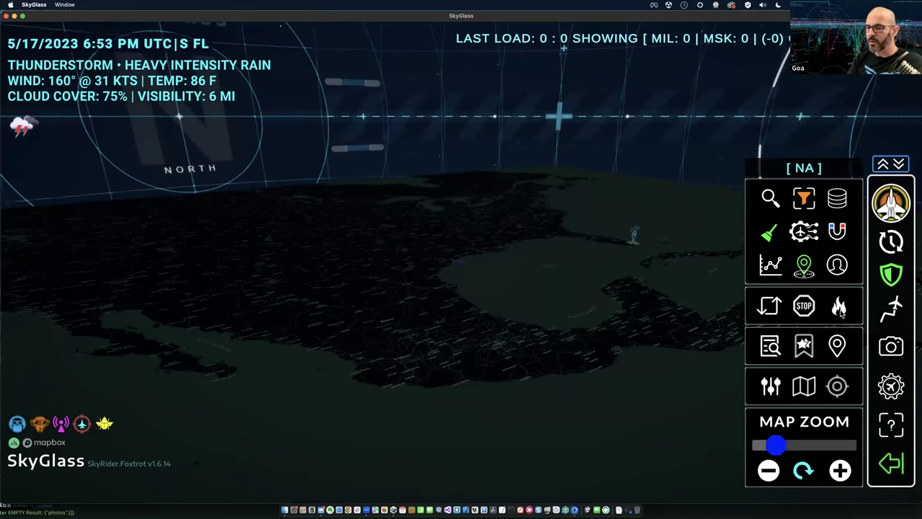
Reload the military aircraft and bring the map view closer to Florida
left_click(890, 203)
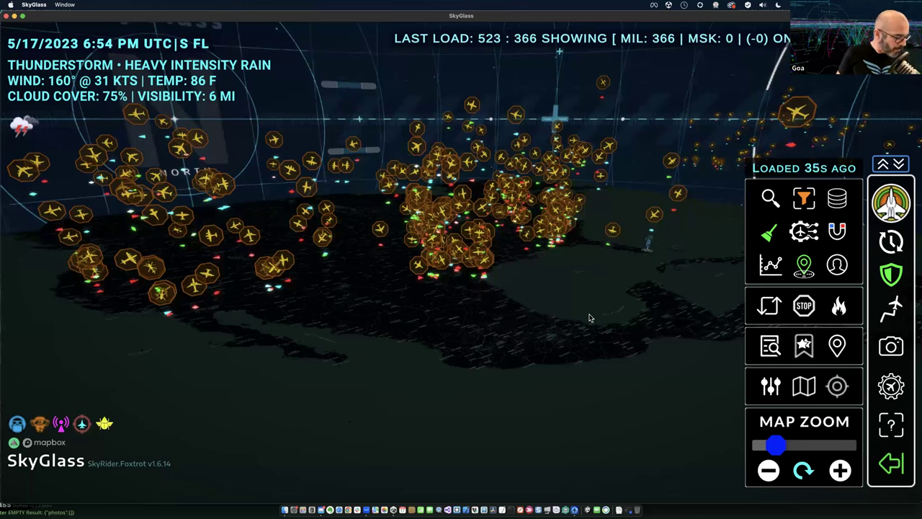
right_click_drag(560, 334, 643, 333)
scroll(643, 334, "up", 10)
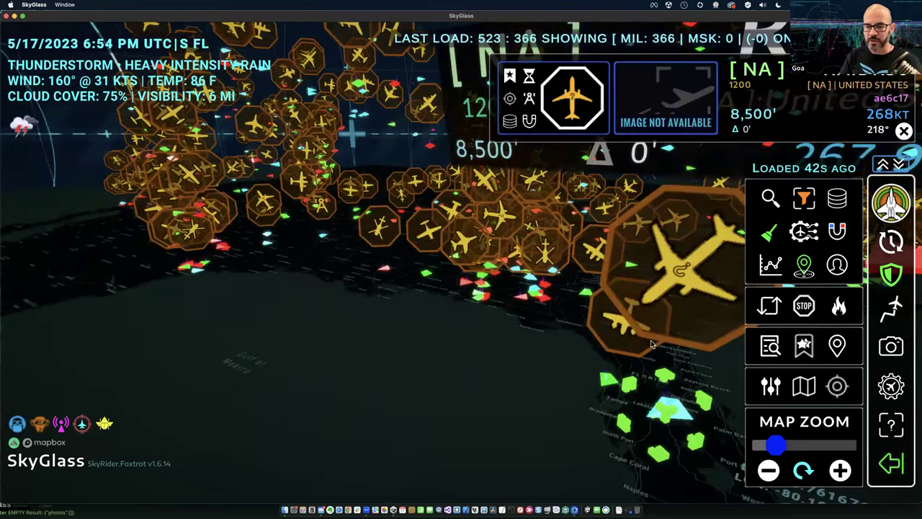
Mark a point in Palm Beach County, Florida, on the map and make it the home location
left_click(803, 267)
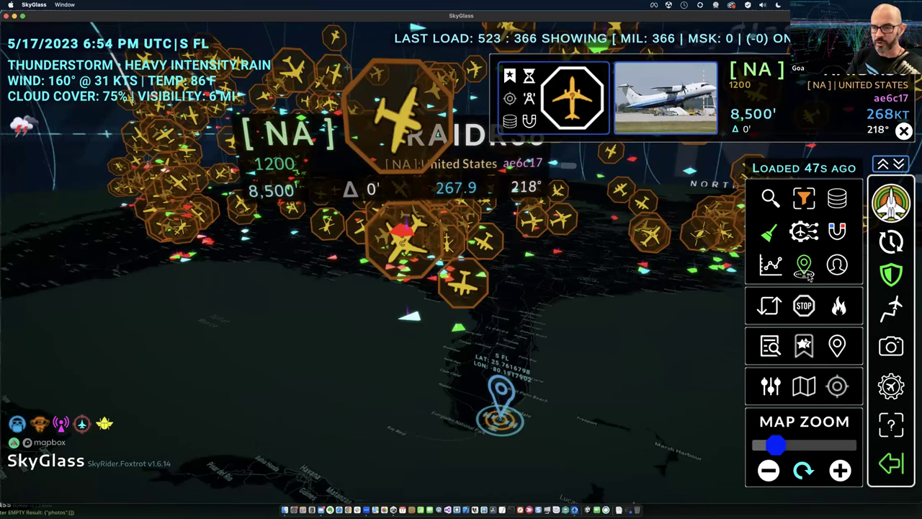
left_click_drag(557, 448, 553, 412)
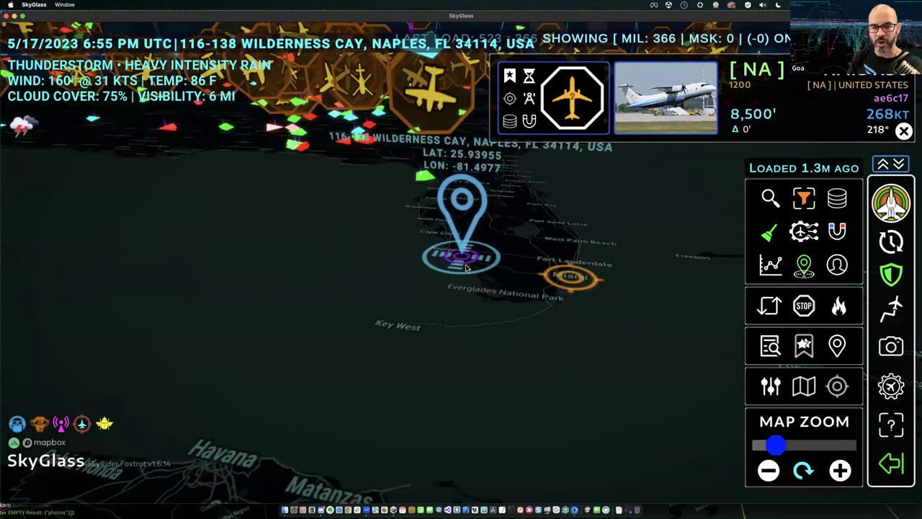
left_click(524, 238)
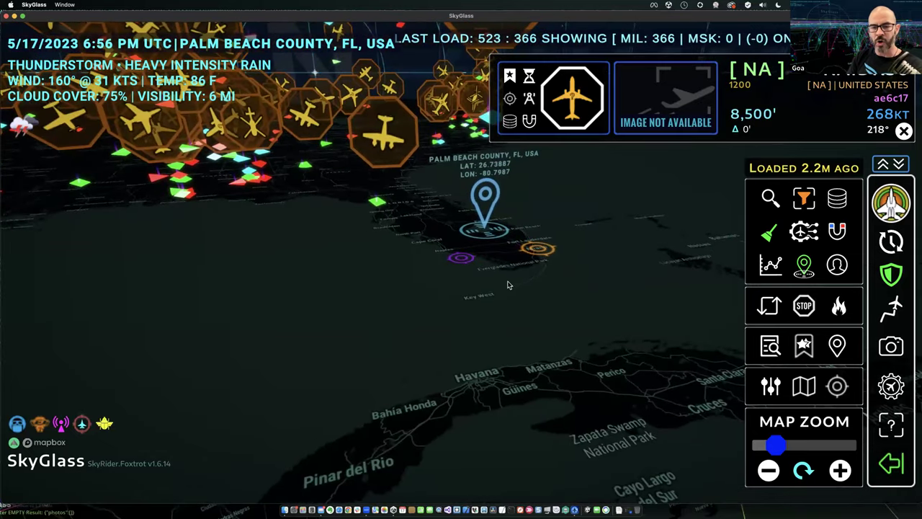
left_click(487, 200)
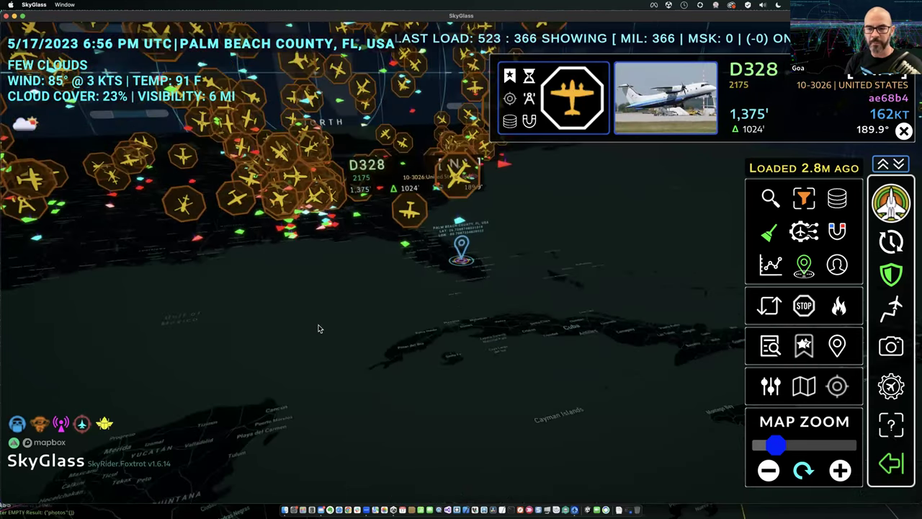
Mark points in Cuba and Jamaica on the map, and make the Jamaica point the home location
left_click(567, 329)
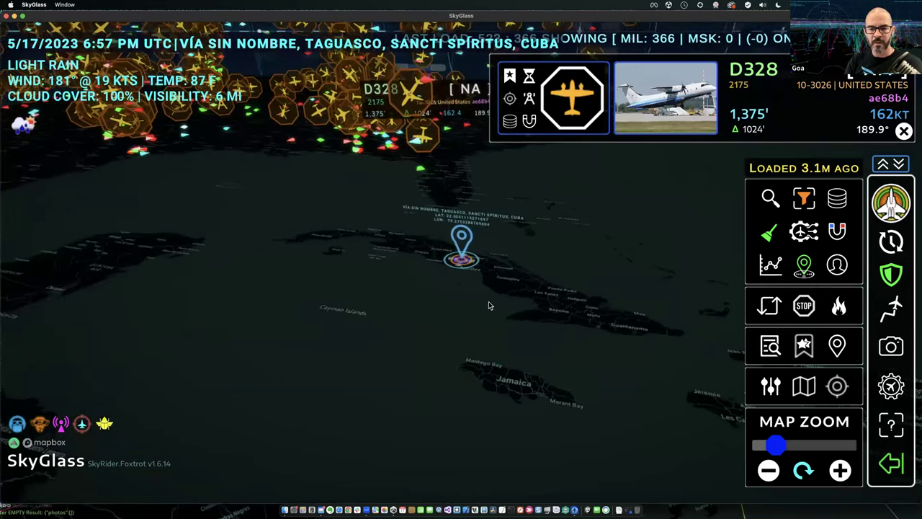
left_click(558, 371)
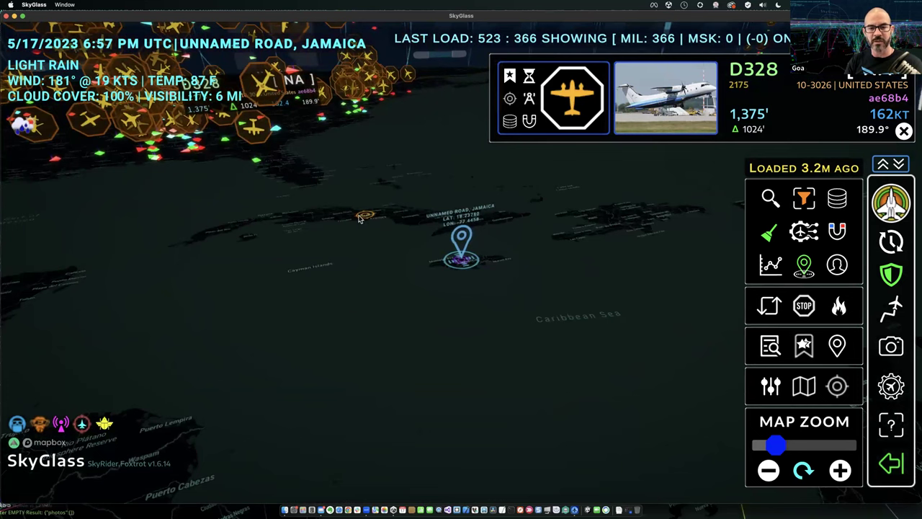
left_click(463, 238)
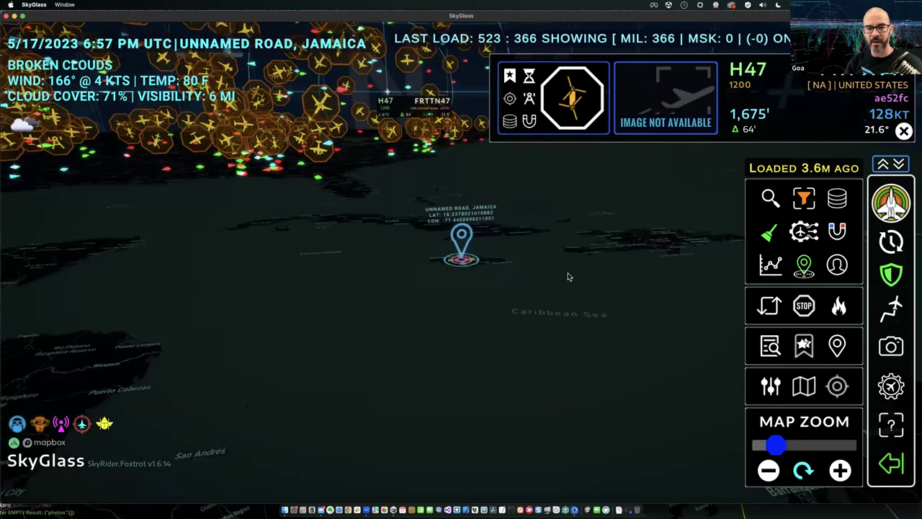
Show the home location settings and, after marking points in Cuba, make a point near Ochopee, Florida, the home location
left_click(838, 387)
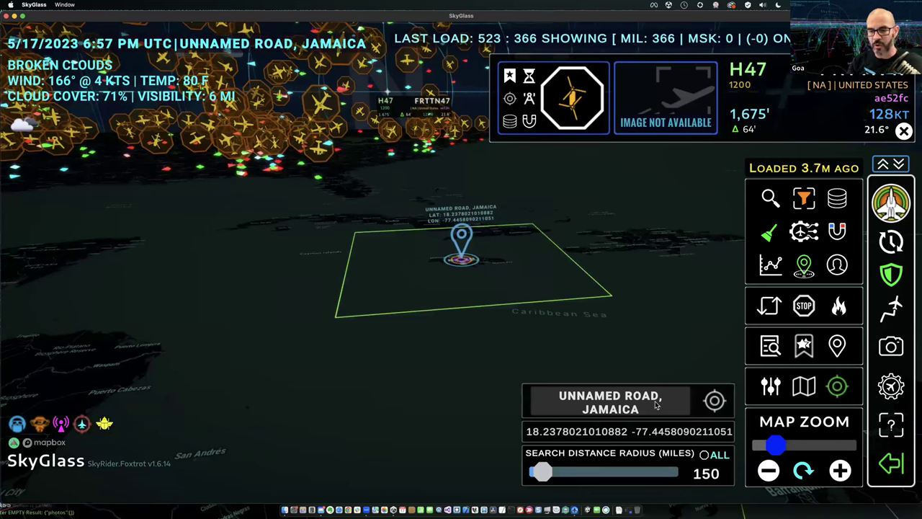
left_click(344, 222)
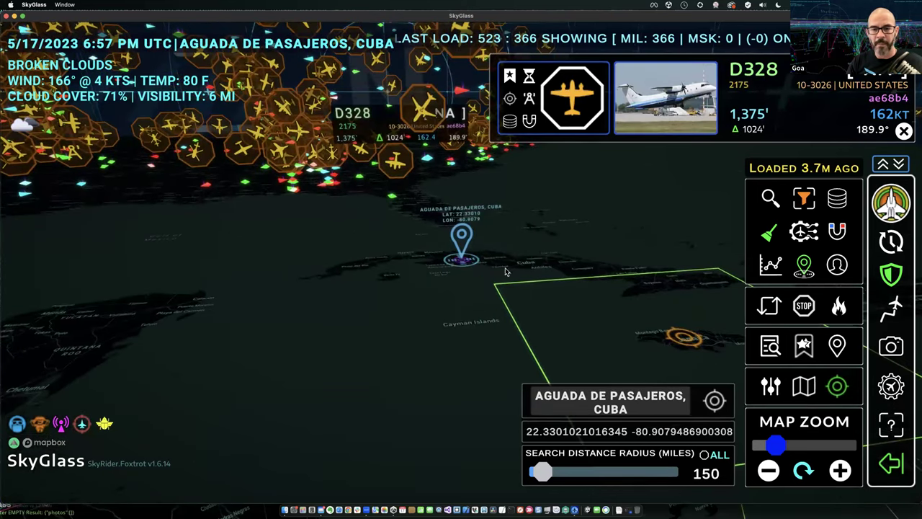
left_click(564, 265)
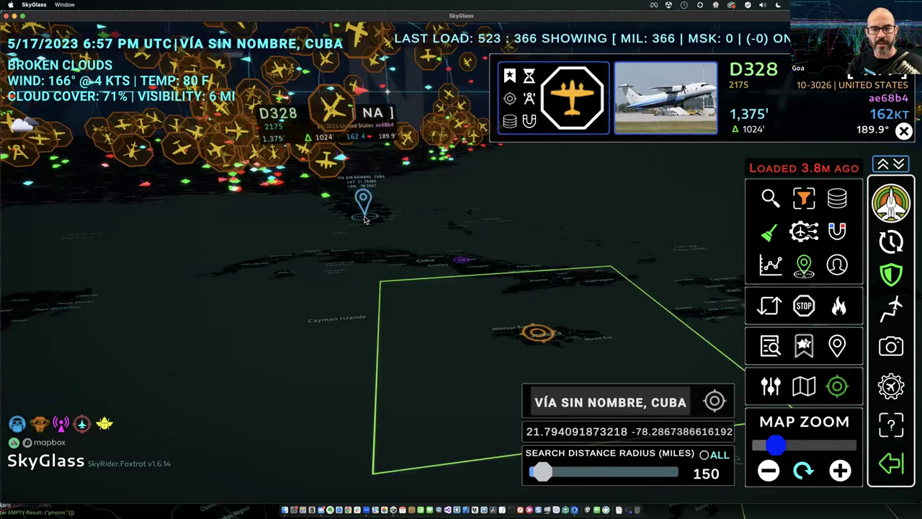
left_click(366, 220)
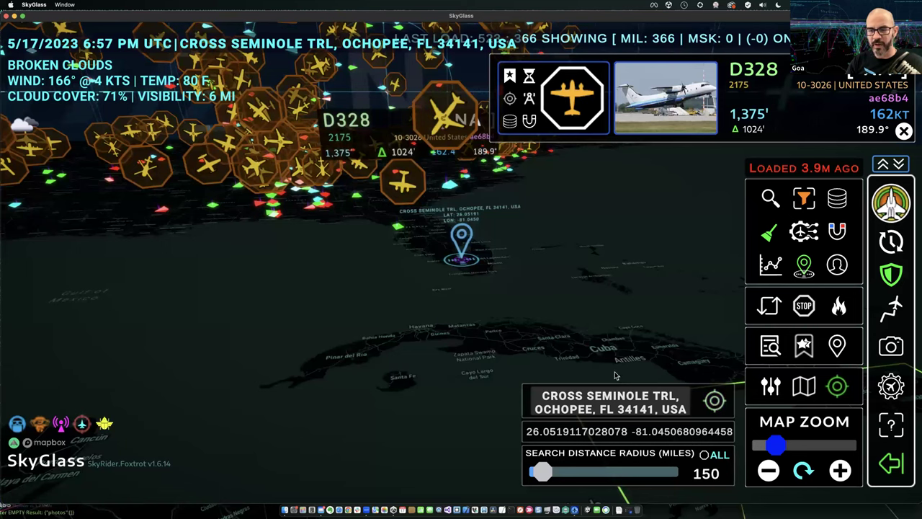
left_click(460, 236)
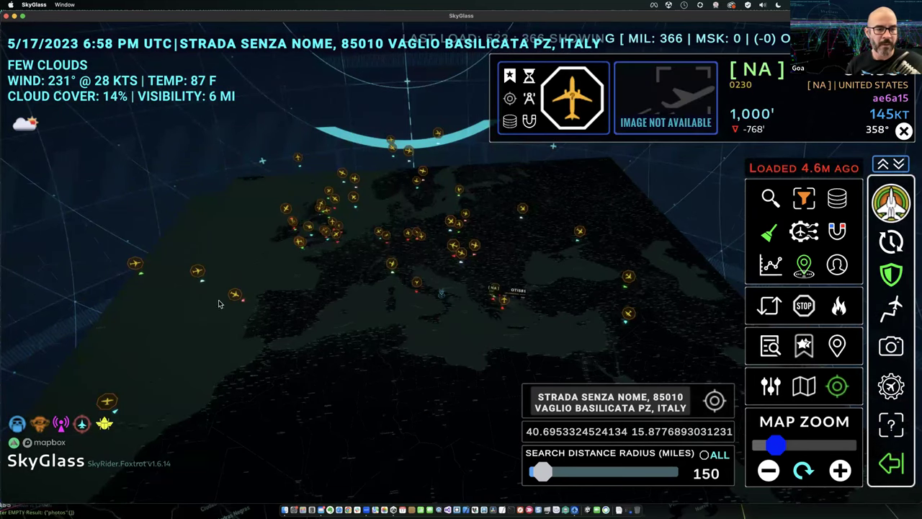
Examine the details of individual military aircraft over the Atlantic and Europe
left_click(142, 276)
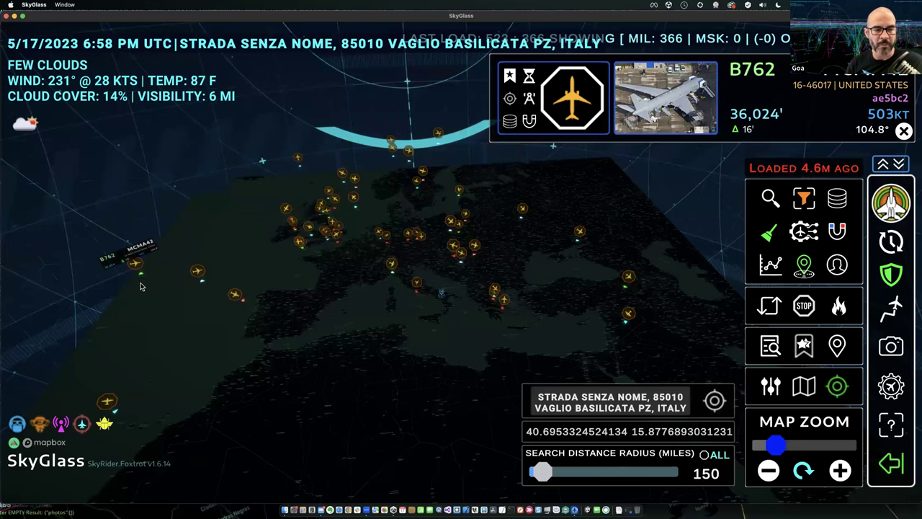
left_click(136, 264)
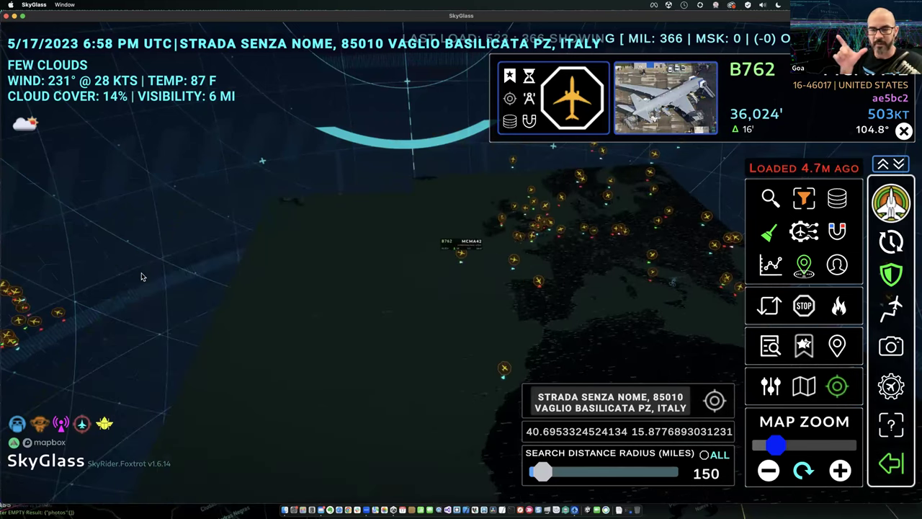
left_click(724, 279)
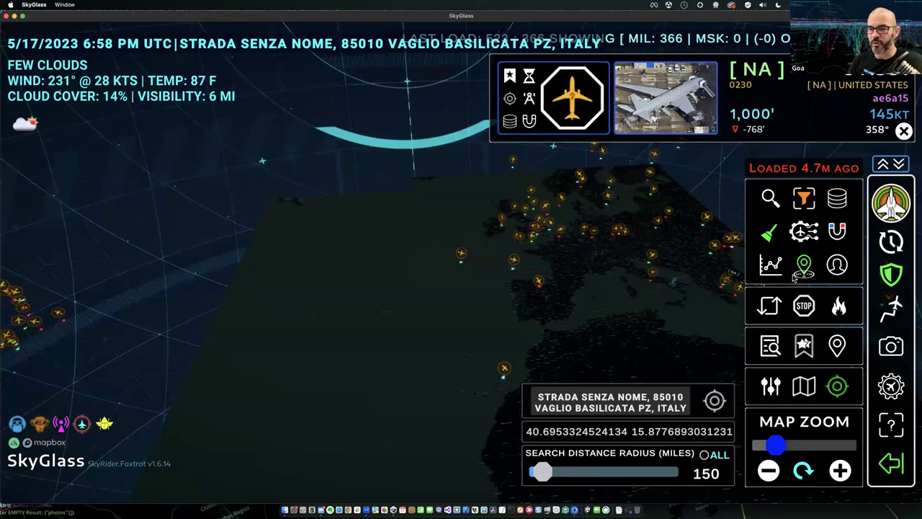
left_click(651, 257)
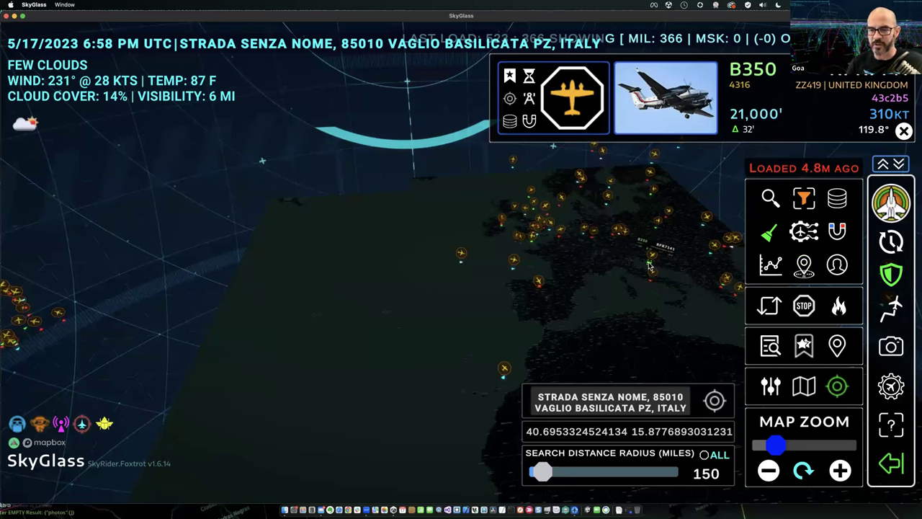
left_click(539, 285)
left_click(804, 266)
left_click(652, 197)
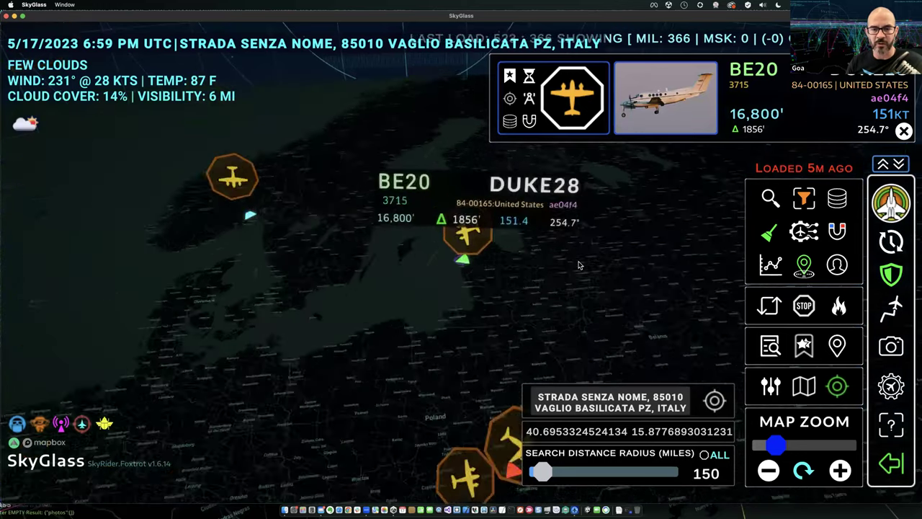
scroll(564, 279, "down", 3)
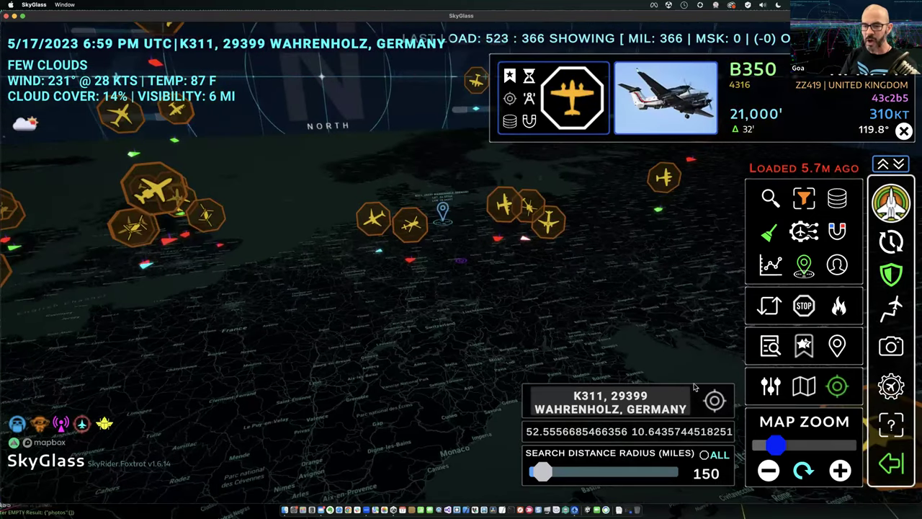
Show the aircraft filters instead of the home location settings, and turn off military-only tracking
left_click(837, 387)
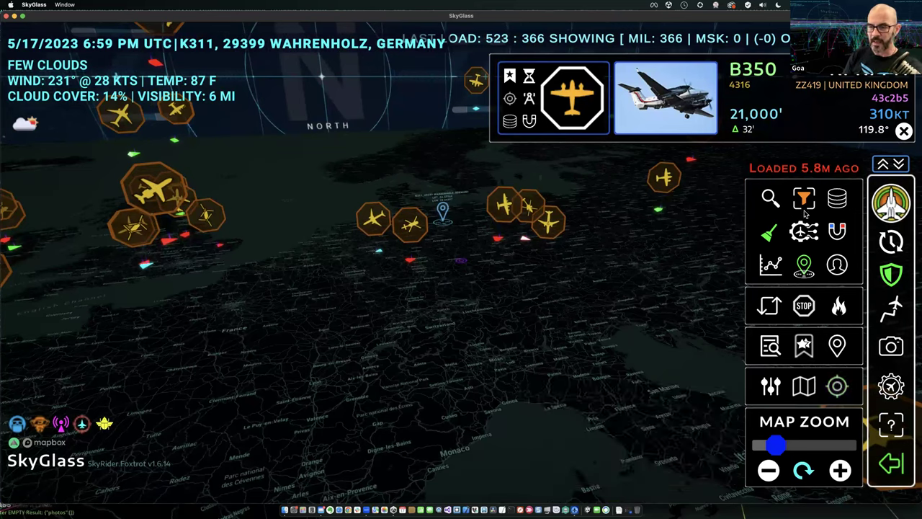
left_click(802, 200)
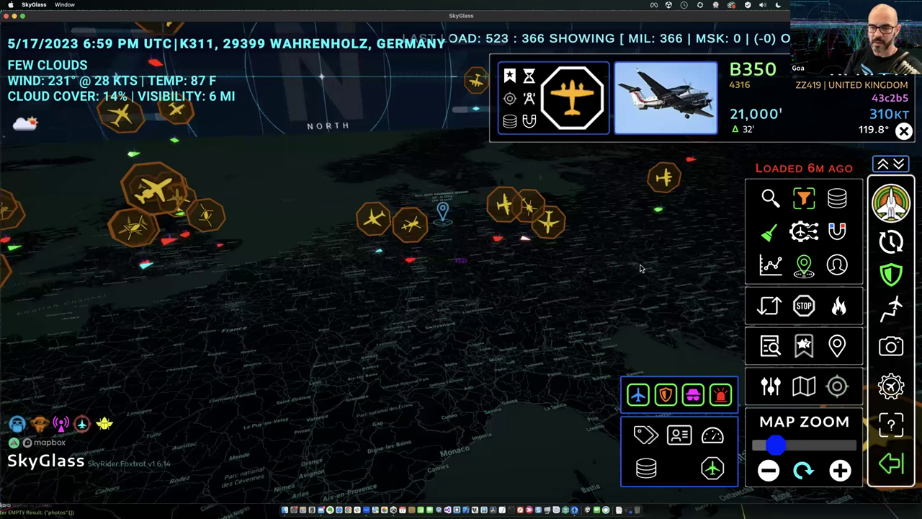
left_click(891, 274)
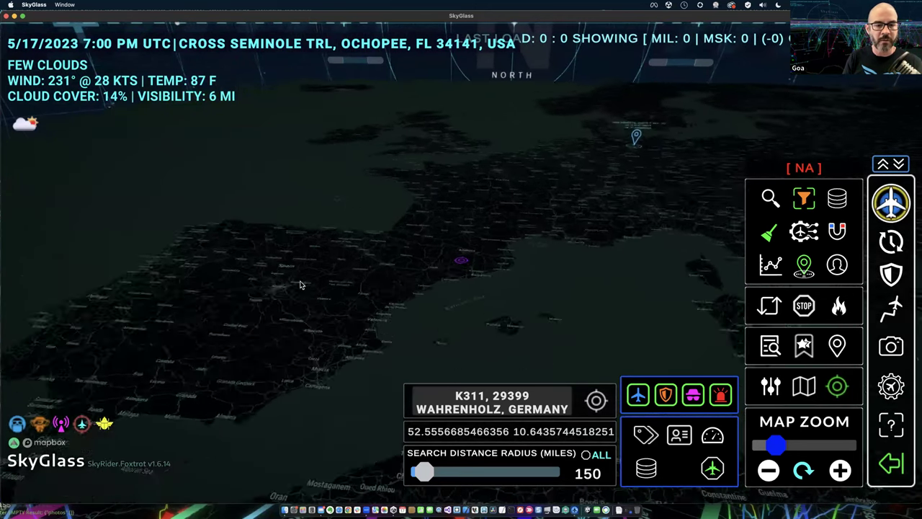
Set the home location to Madrid, Spain, with a search radius of 200 miles
left_click(295, 303)
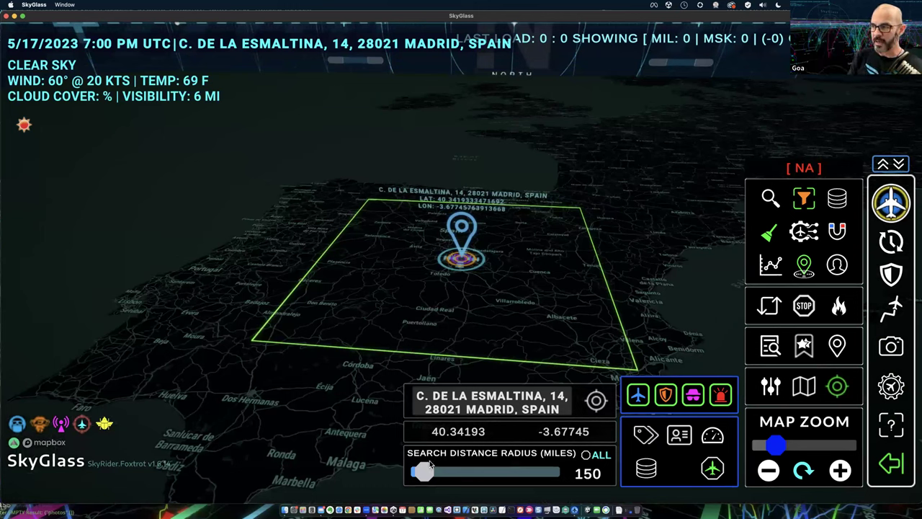
mouse_move(431, 472)
left_mouse_down()
mouse_move(418, 472)
mouse_move(427, 472)
left_mouse_up()
Move the home location to Goure, Niger, and set the search radius to 500 miles
scroll(412, 369, "down", 10)
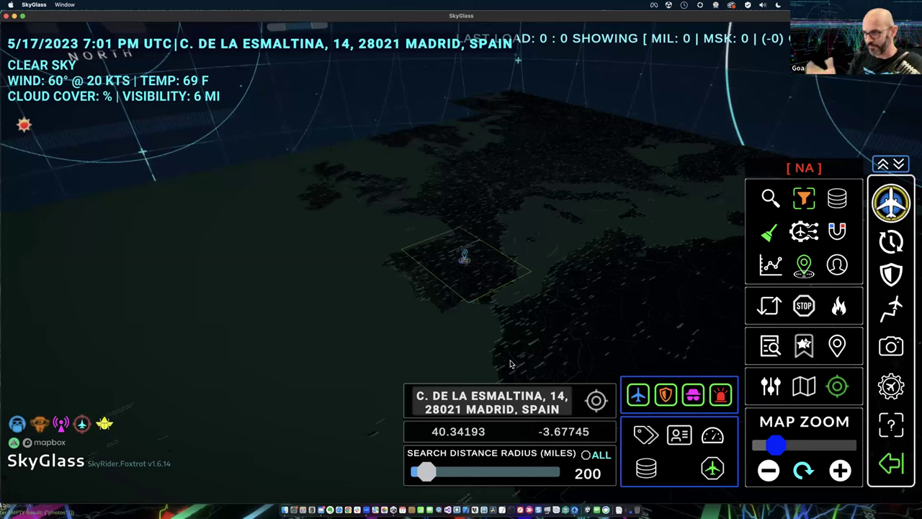
left_click_drag(582, 359, 489, 300)
right_click_drag(488, 300, 502, 335)
right_click_drag(555, 325, 534, 291)
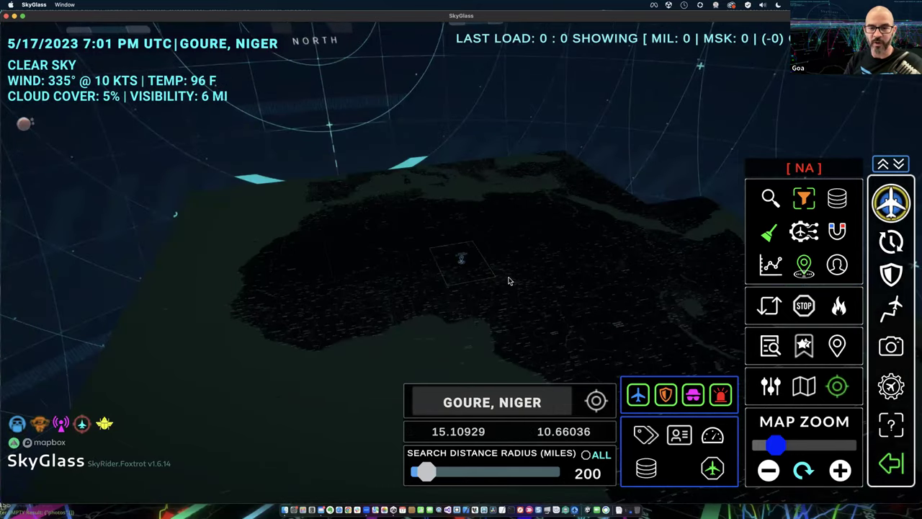
left_click_drag(427, 472, 439, 473)
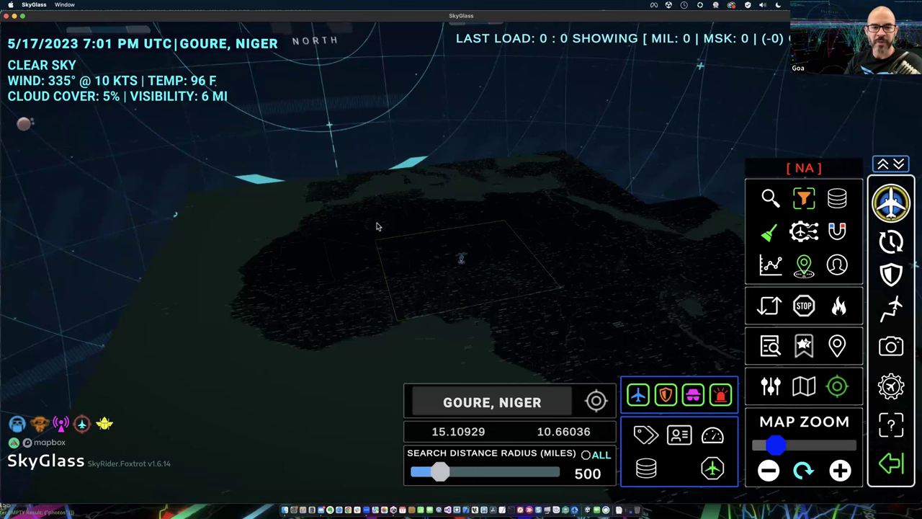
Move the home location to Almazul in Soria, Spain, and set the search radius to 800 miles
left_click(343, 186)
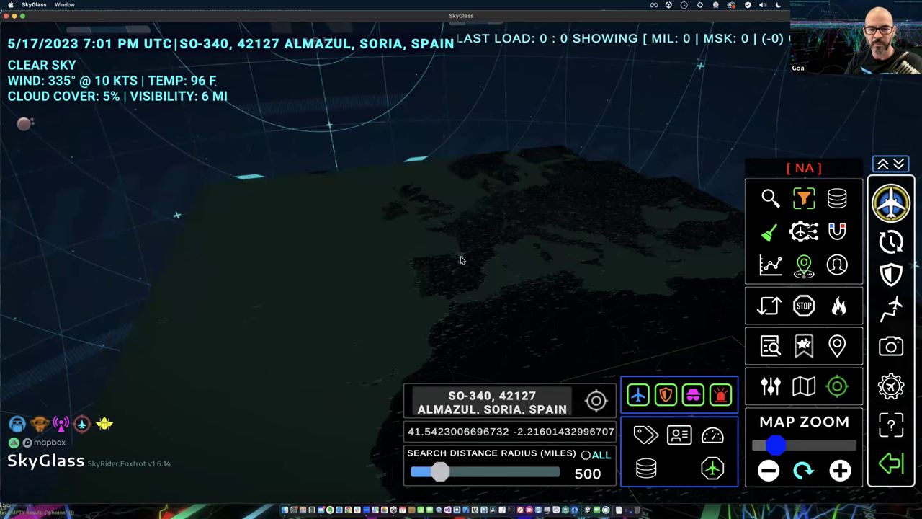
mouse_move(439, 471)
left_mouse_down()
mouse_move(429, 471)
mouse_move(454, 471)
left_mouse_up()
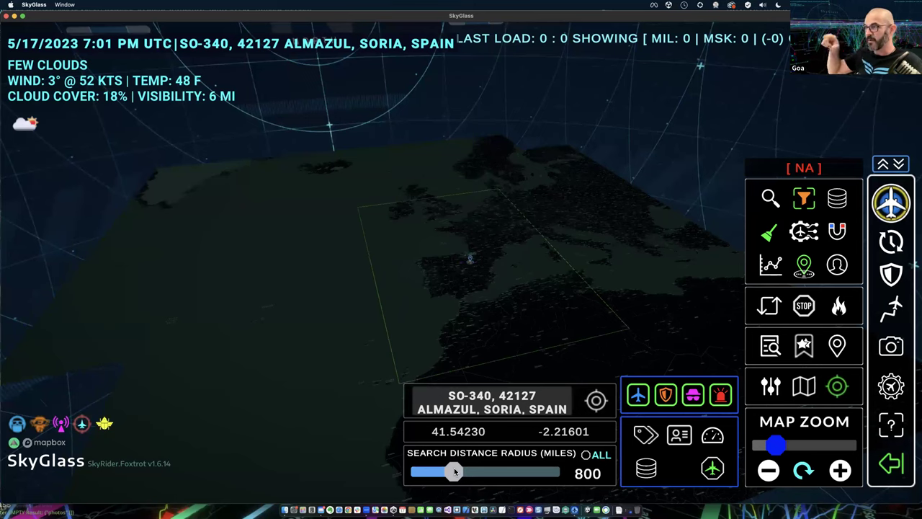
Set the search radius to 100 miles and move the home location to Getafe, Madrid
left_click_drag(454, 468, 422, 472)
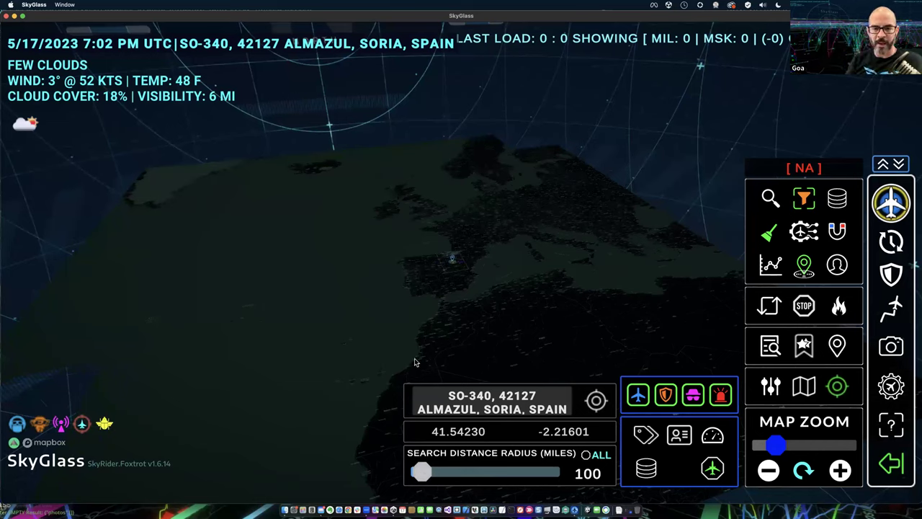
scroll(459, 340, "up", 5)
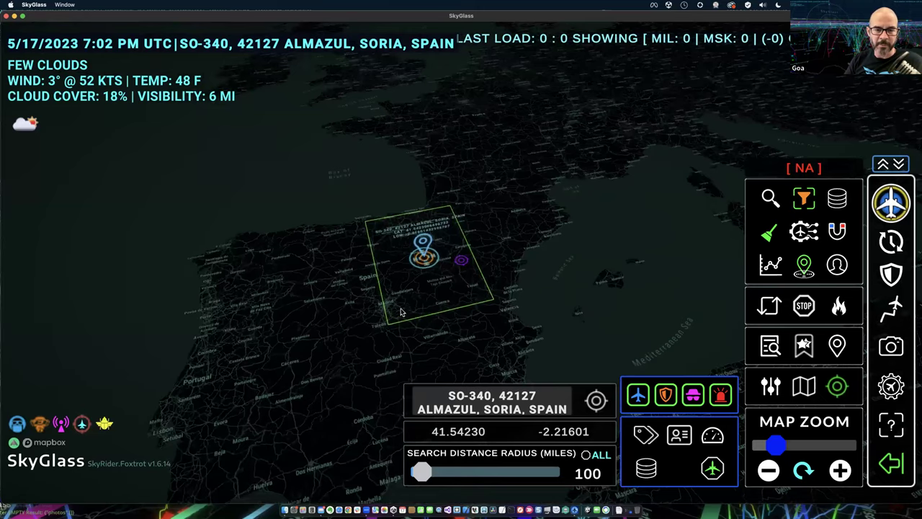
left_click(386, 311)
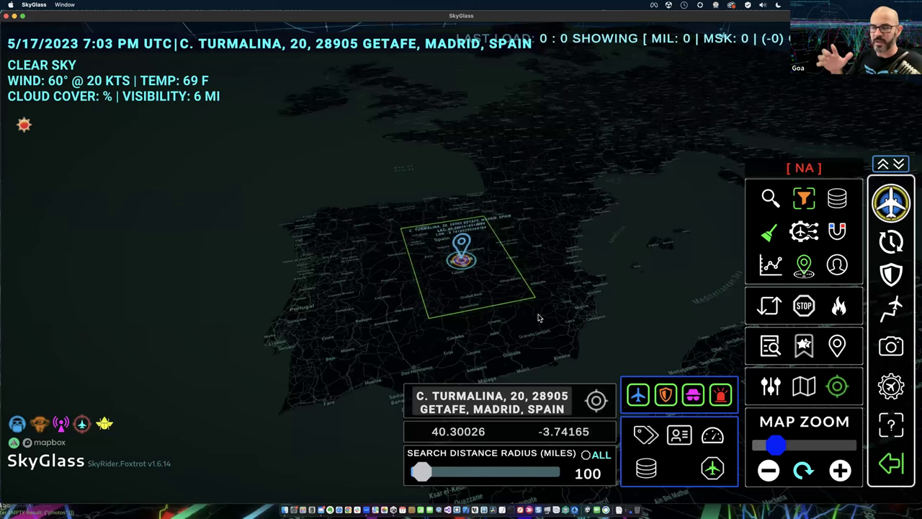
right_click_drag(520, 330, 411, 350)
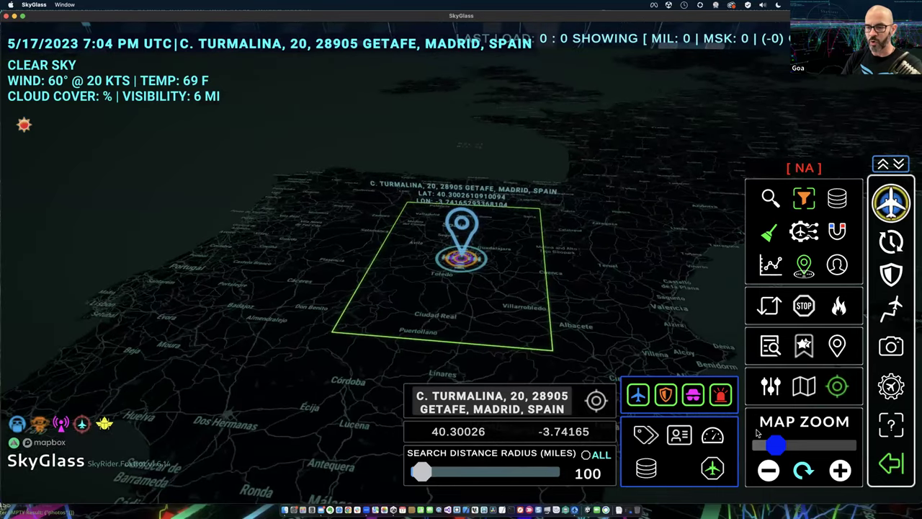
Set the home location to LAX
left_click(796, 447)
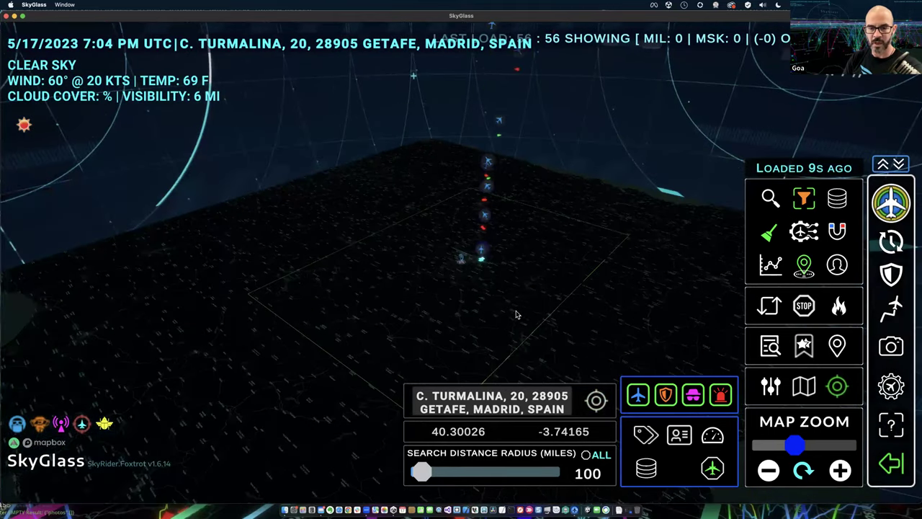
left_click(531, 416)
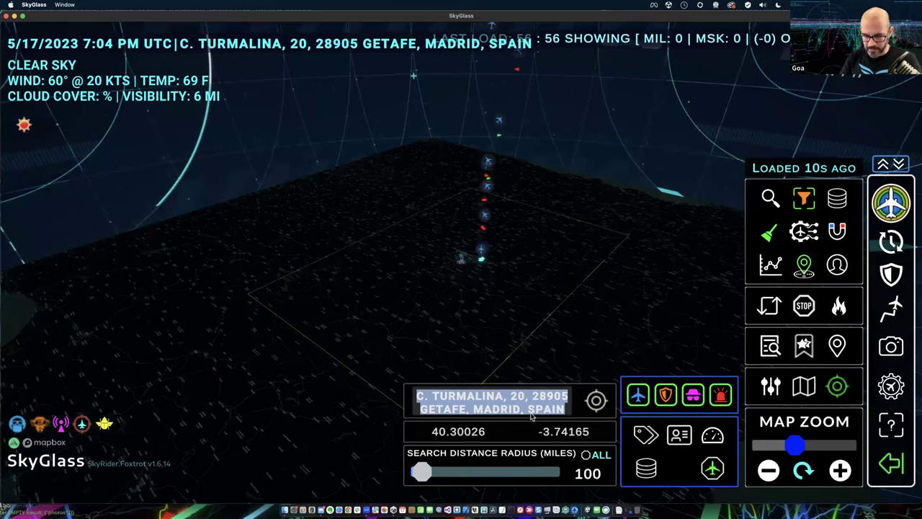
type("LAX")
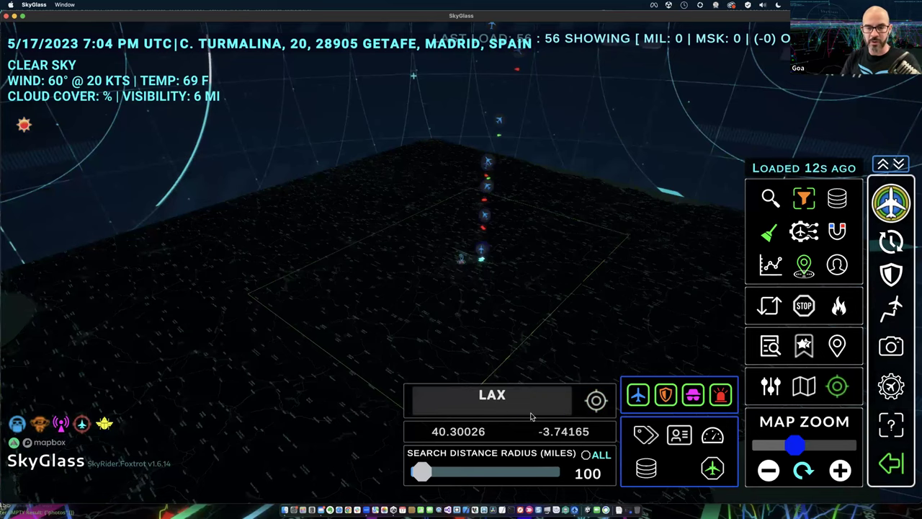
key("Return")
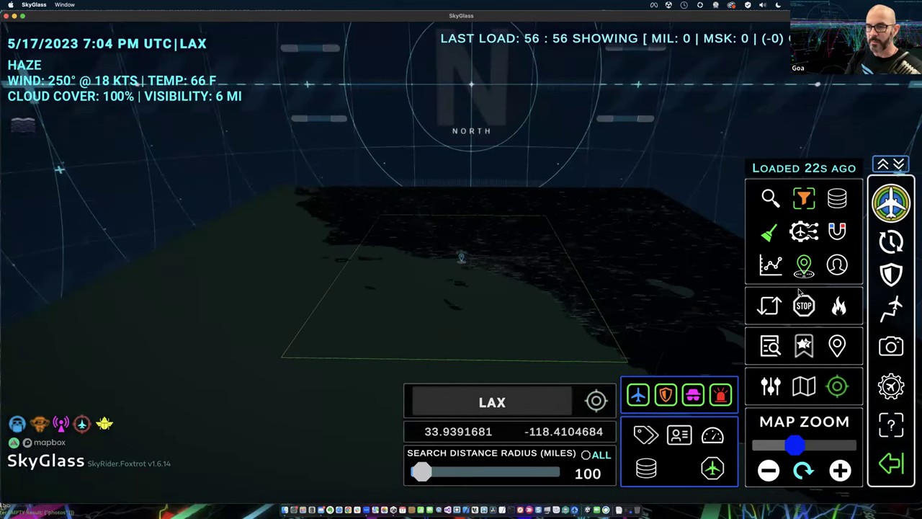
Load the aircraft around LAX, then view and dismiss the details of a helicopter near the home marker
left_click(891, 206)
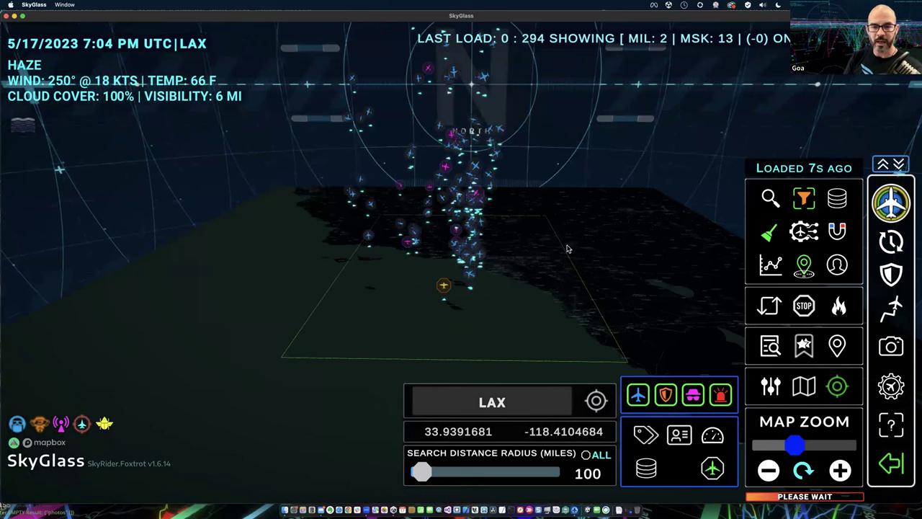
left_click(481, 222)
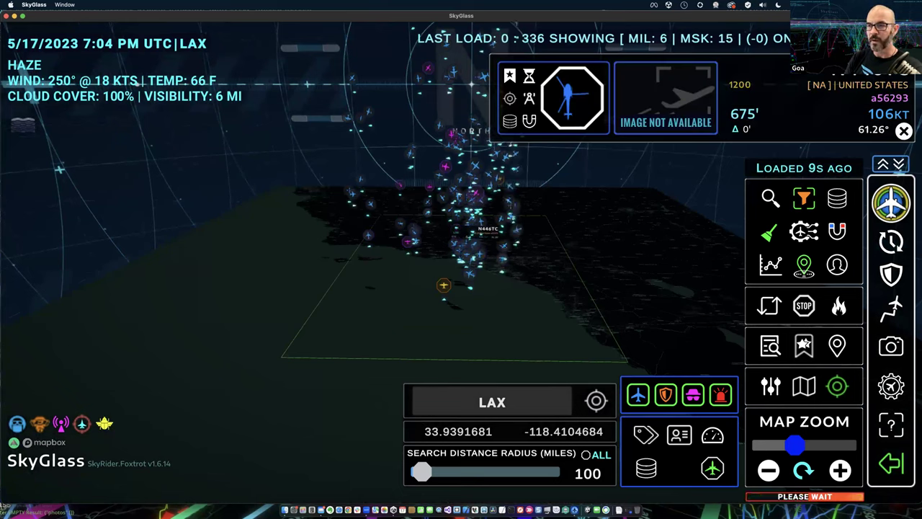
left_click(904, 131)
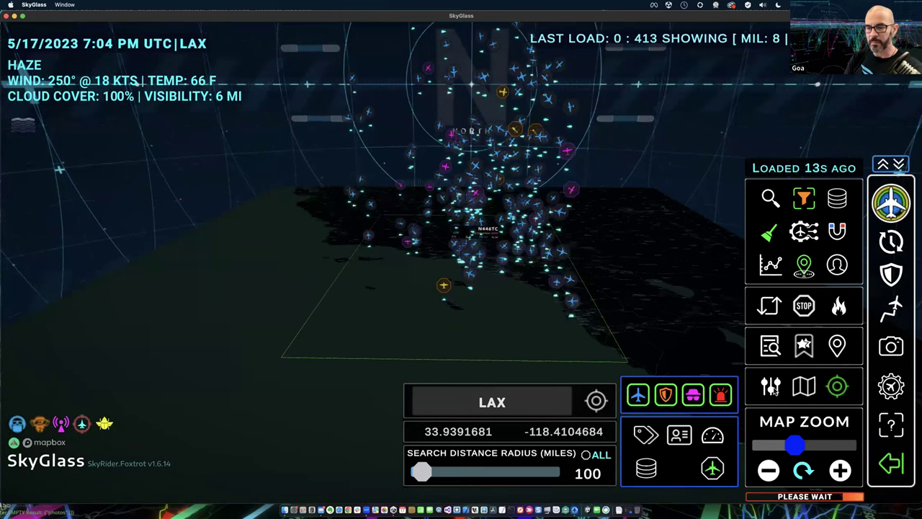
Reduce the aircraft icon size slightly and lower the altitude scale to about a fifth of its range
left_click(771, 387)
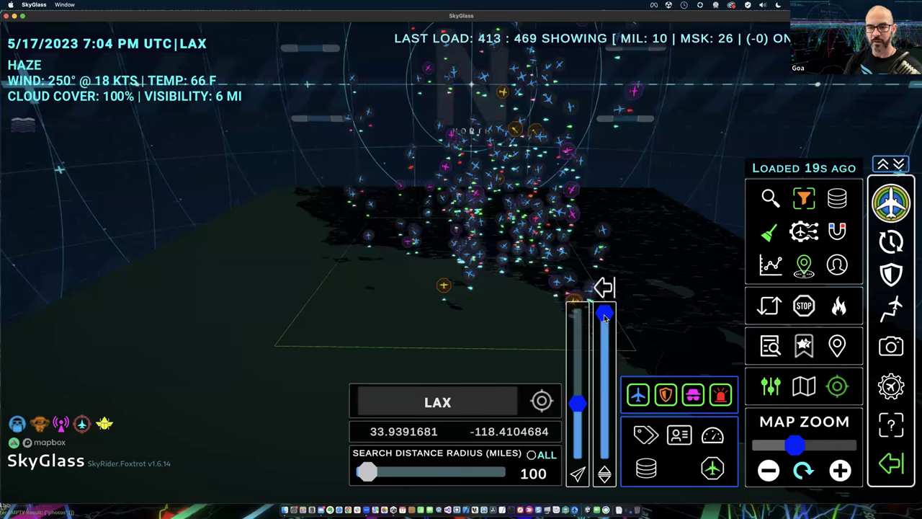
left_click_drag(578, 409, 578, 430)
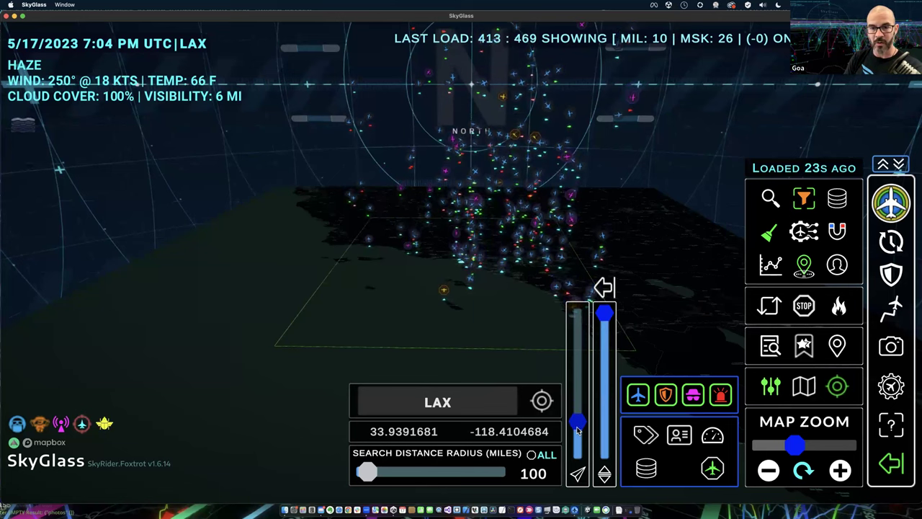
left_click(606, 390)
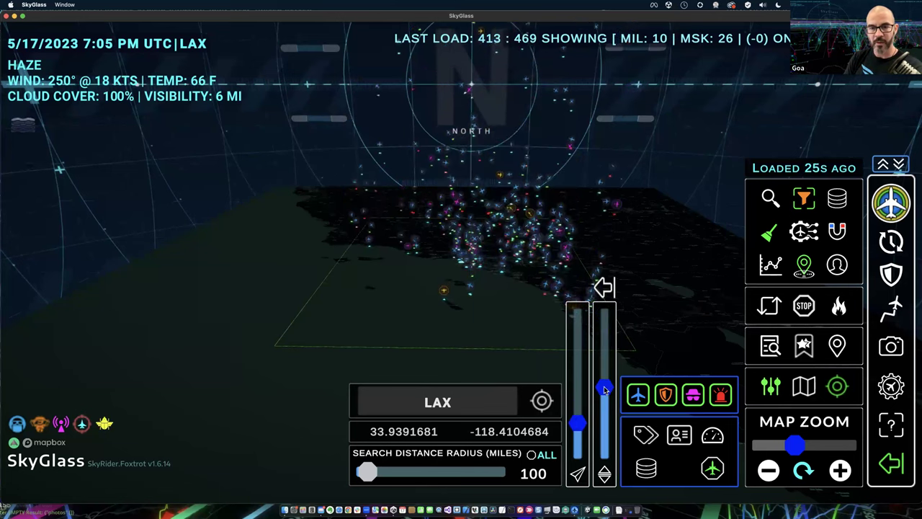
left_click_drag(605, 408, 606, 431)
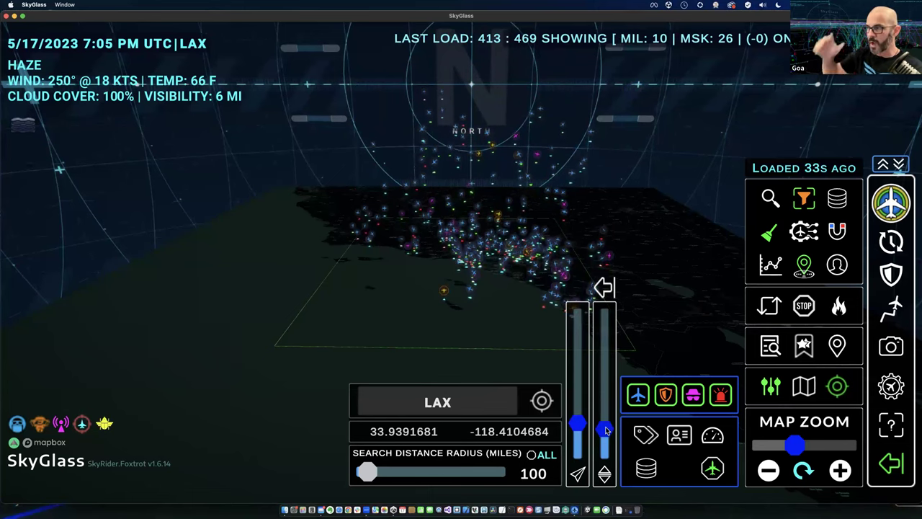
Enlarge the aircraft icons slightly and hide the icon size and altitude scale controls
left_click_drag(420, 296, 431, 359)
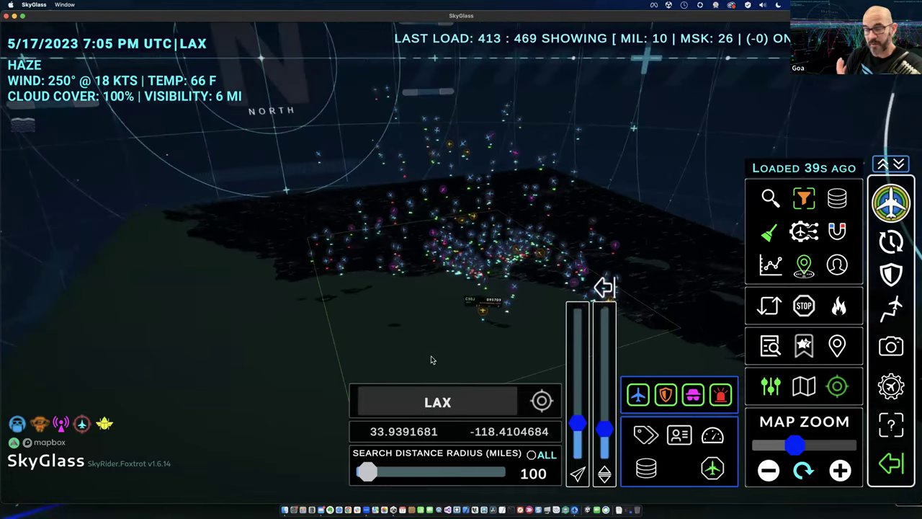
left_click_drag(390, 320, 447, 350)
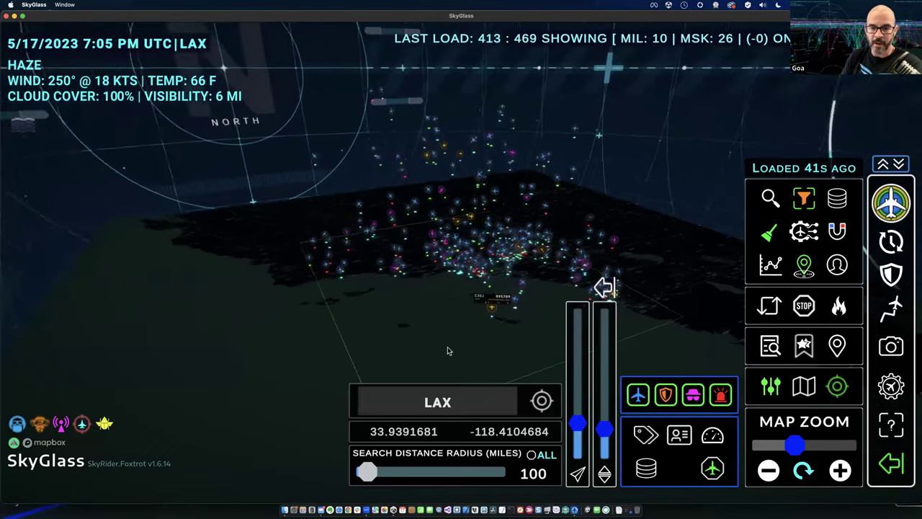
left_click_drag(578, 424, 580, 406)
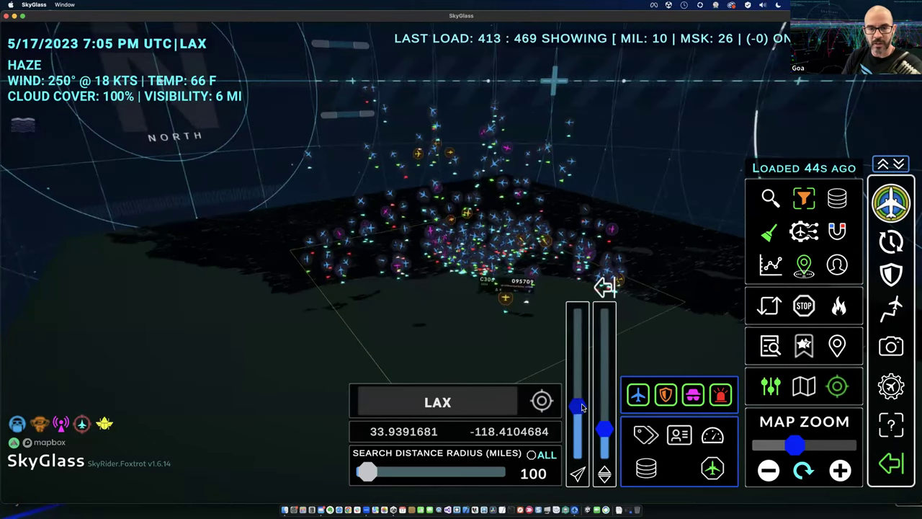
left_click(841, 471)
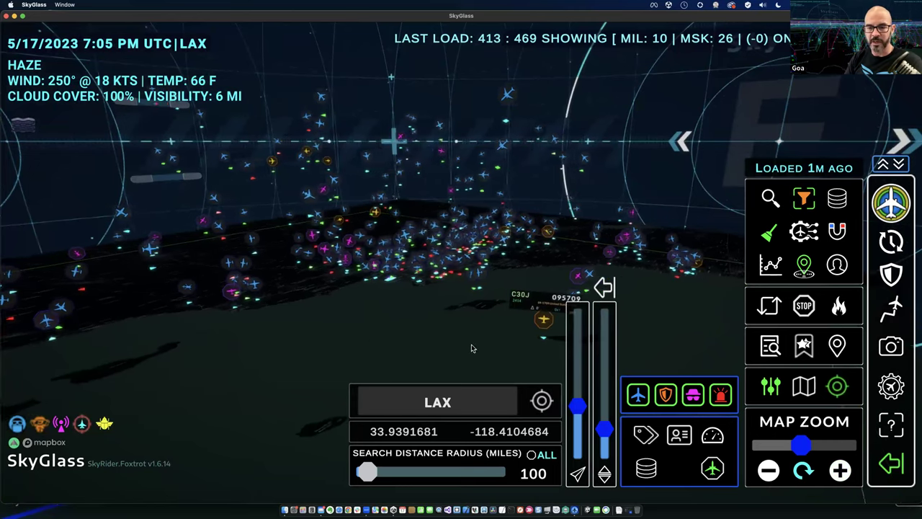
left_click(772, 386)
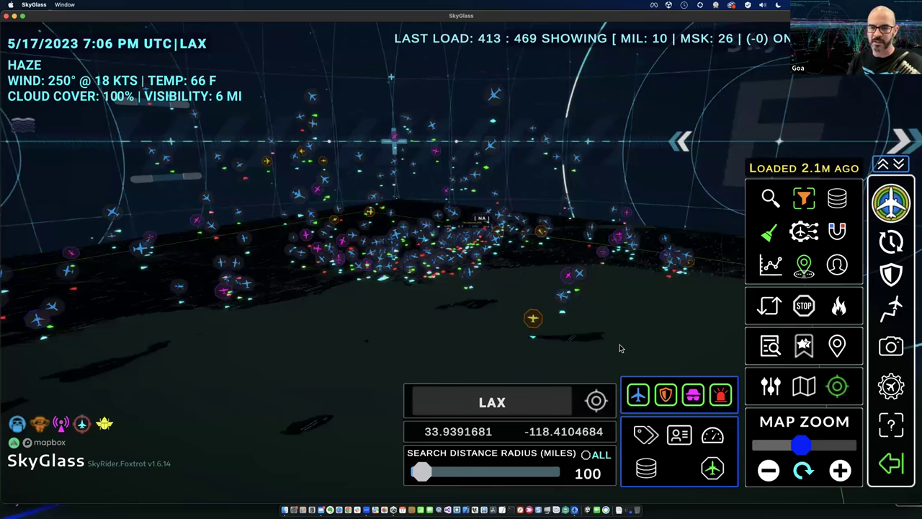
Hide the regular and military aircraft, keeping the masked aircraft displayed
left_click(638, 398)
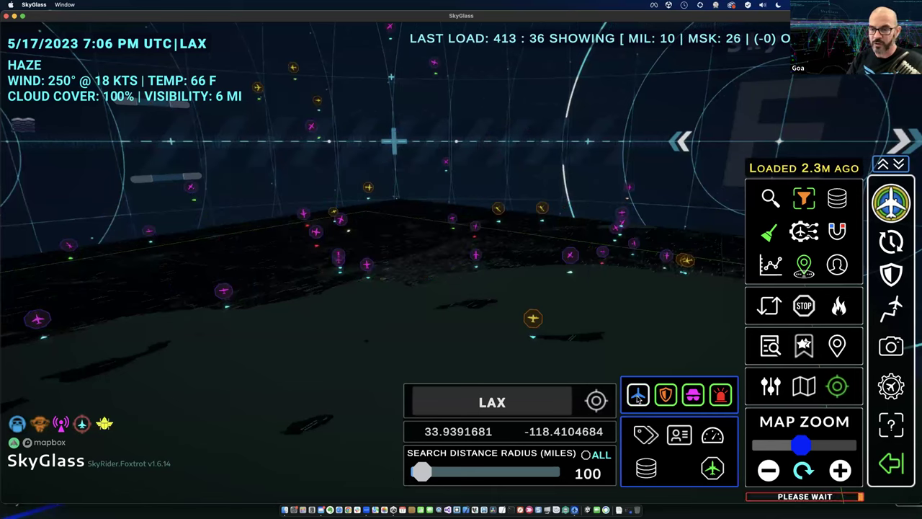
left_click(666, 396)
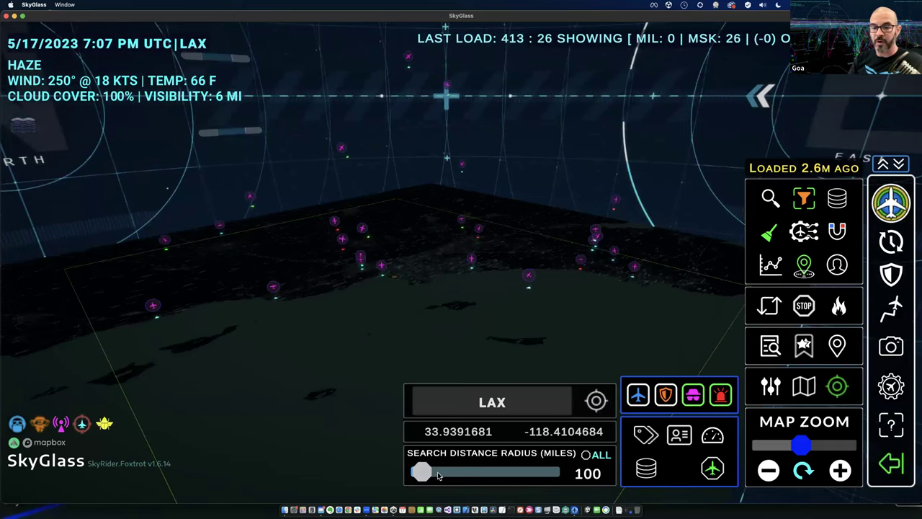
Set the search radius around LAX to 350 miles and zoom the map out two levels
left_click_drag(431, 475, 438, 475)
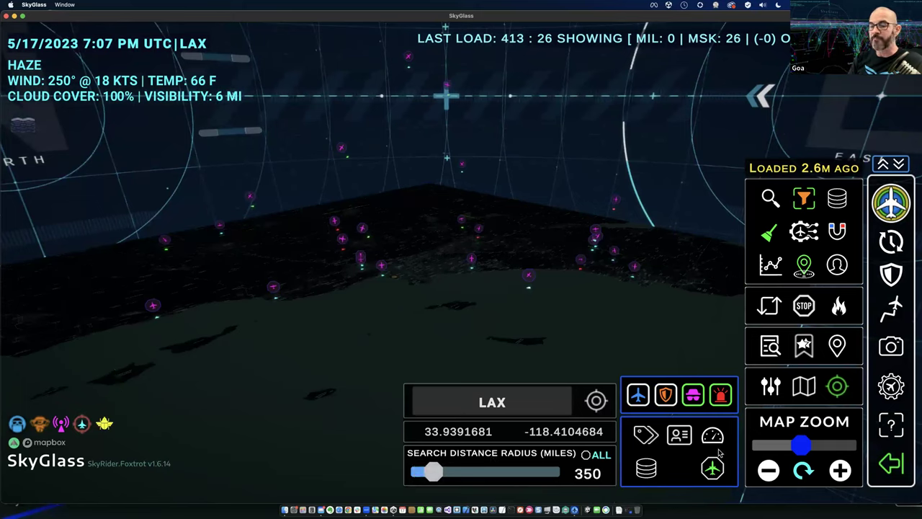
left_click(769, 470)
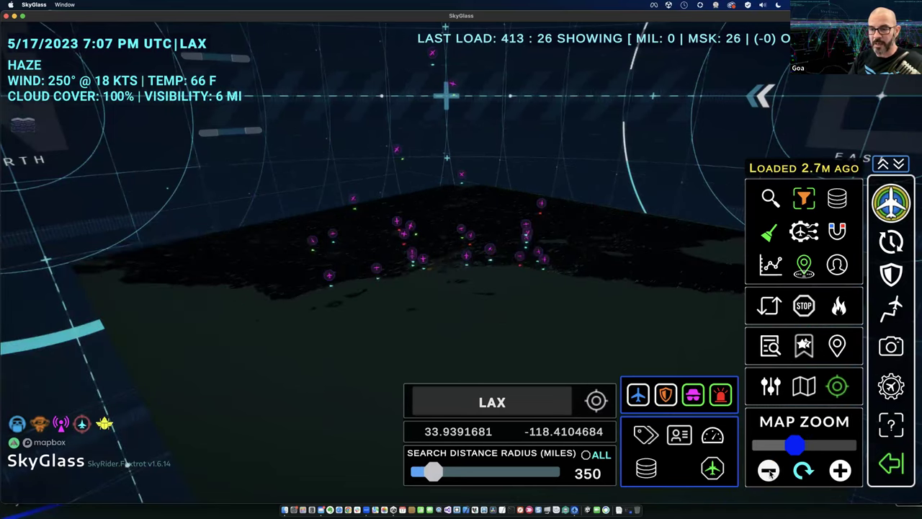
left_click(769, 470)
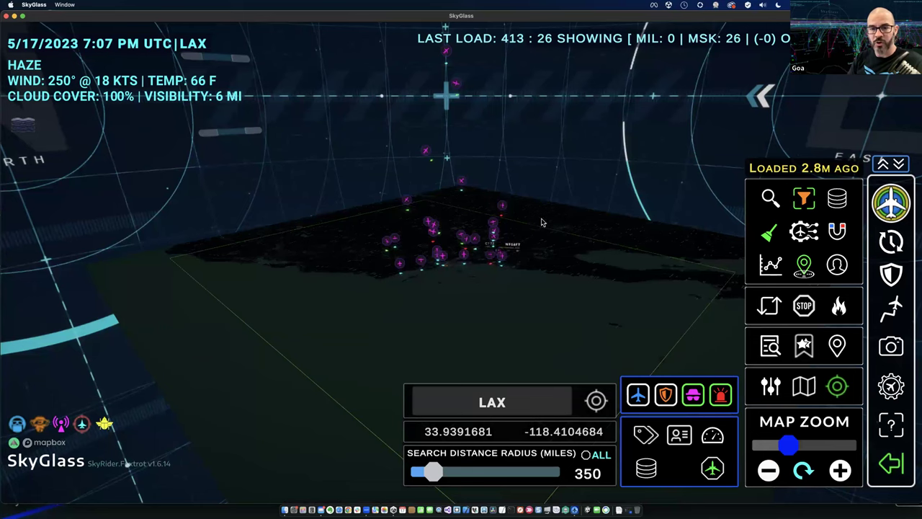
left_click(473, 274)
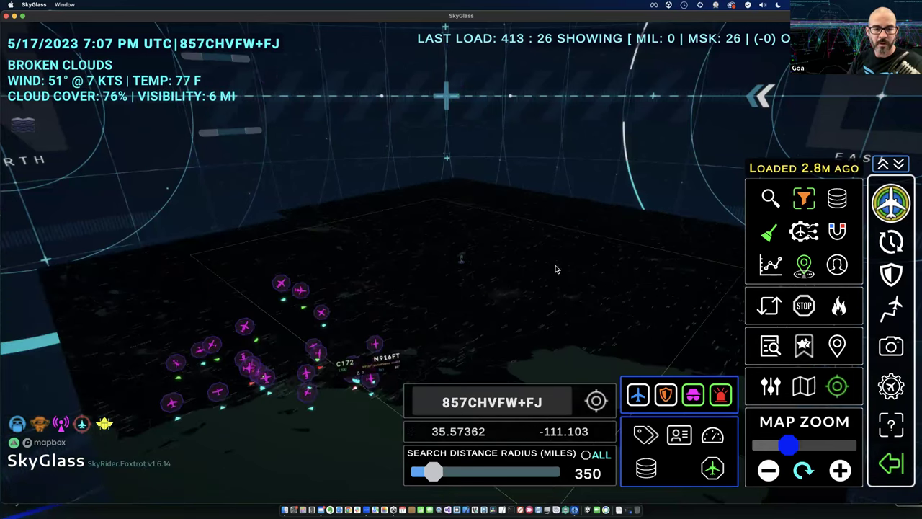
left_click_drag(433, 472, 445, 470)
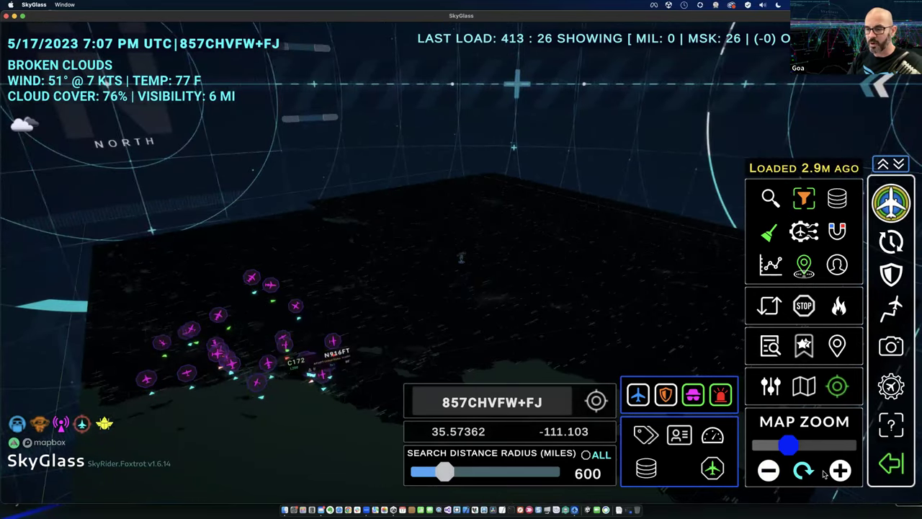
left_click(769, 470)
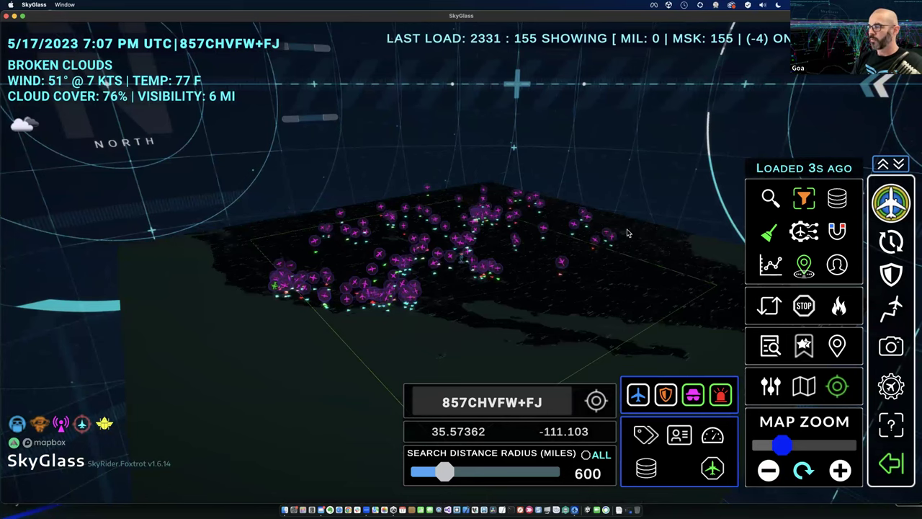
Raise the altitude scale to slightly above the middle of its range and show the military aircraft again
left_click(771, 387)
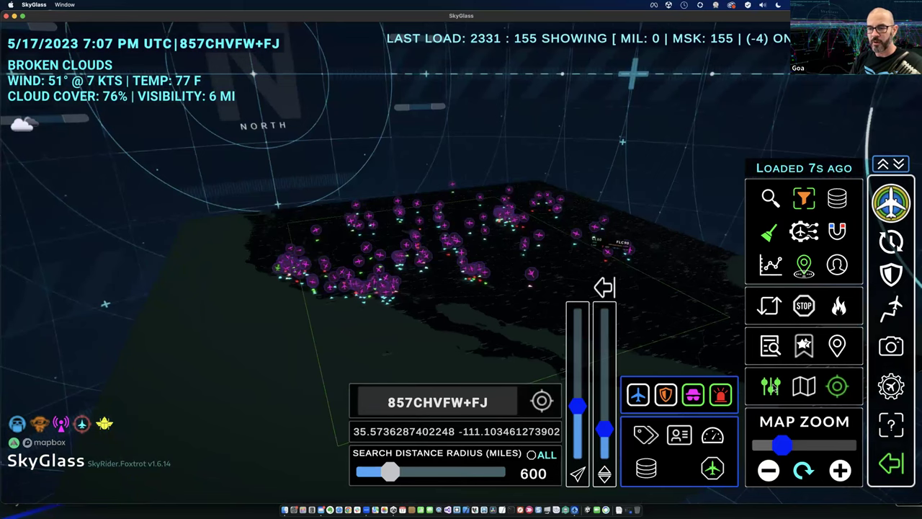
left_click_drag(605, 429, 605, 371)
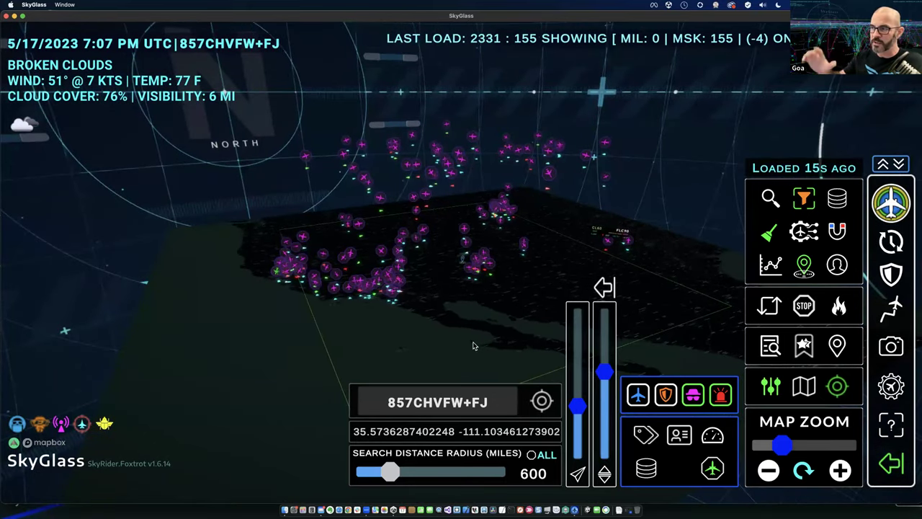
left_click(674, 389)
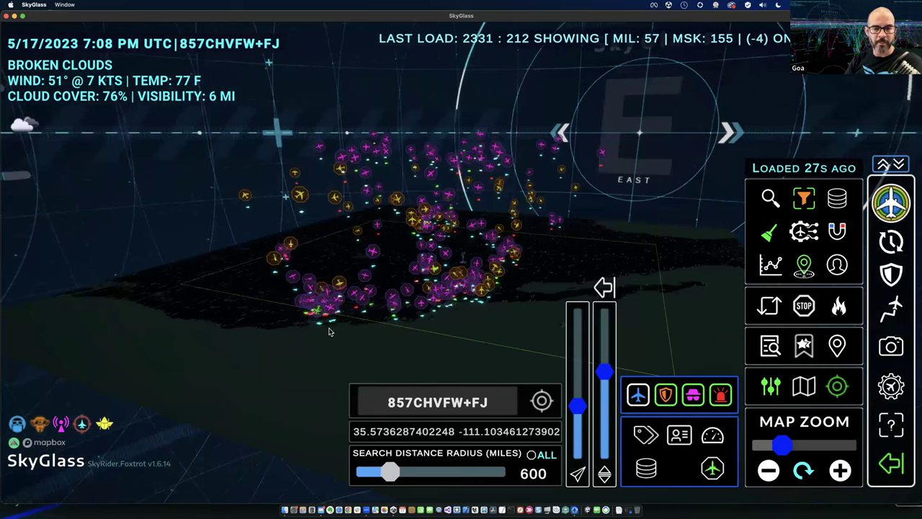
Set the search radius to 750 miles and inspect the details of the green FM7 and FM11 ground targets near the coast
left_click_drag(393, 479, 401, 479)
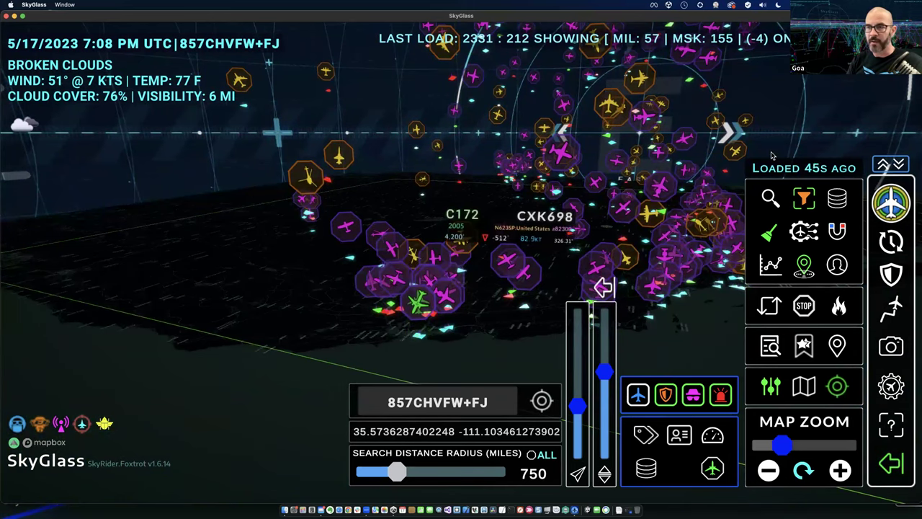
left_click(418, 337)
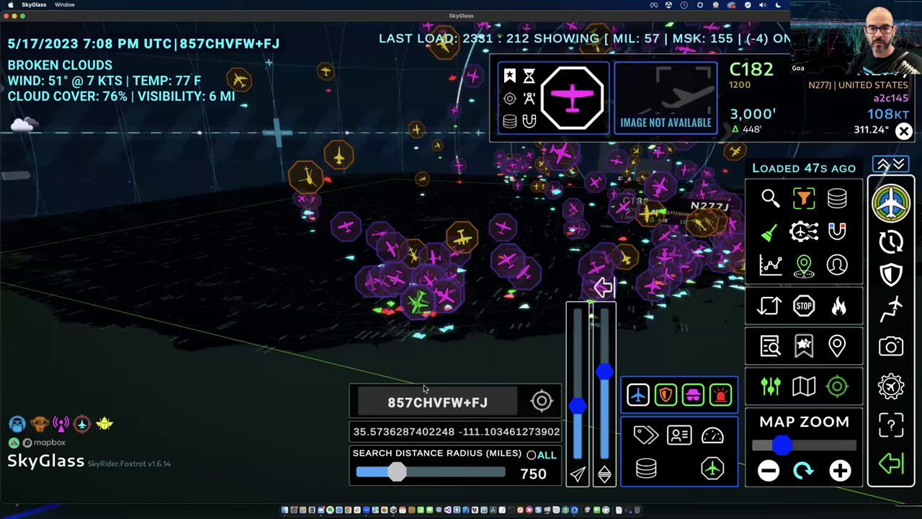
left_click(422, 337)
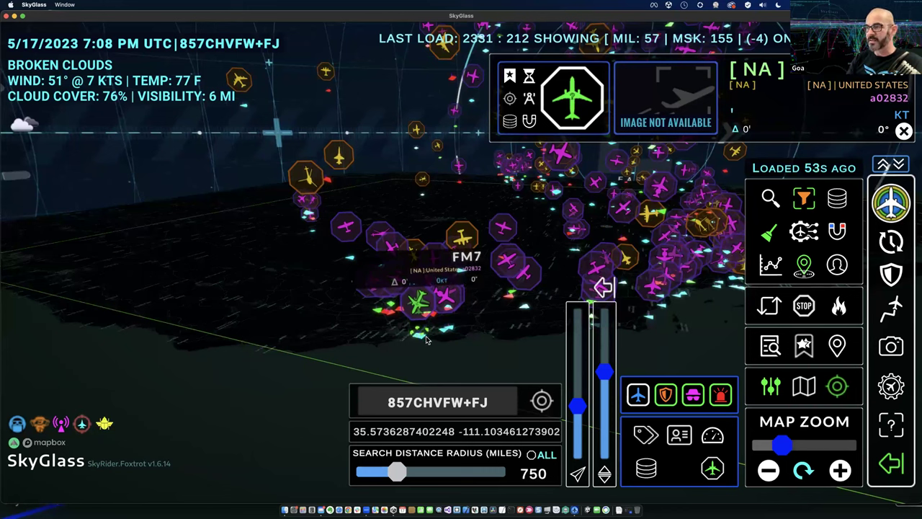
left_click(425, 338)
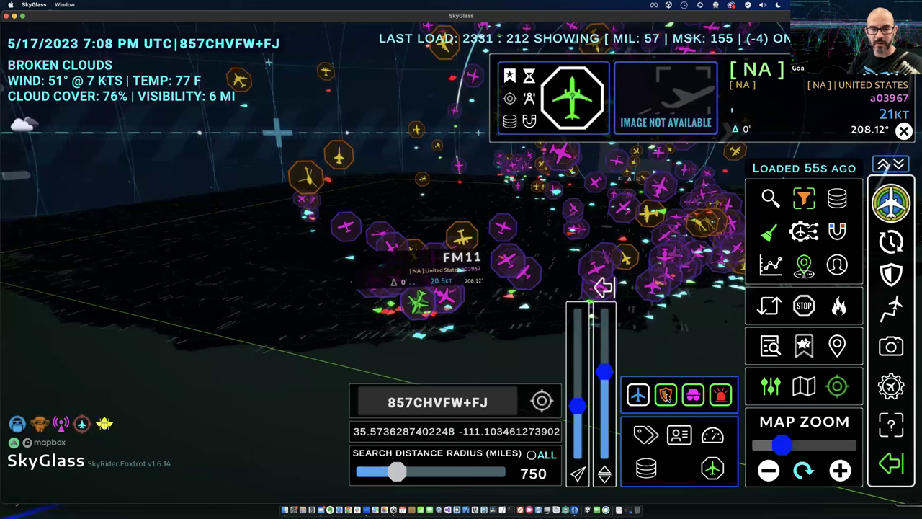
Hide the military aircraft and inspect the details of the green FM7 and FM11 targets and the masked C172 CXK328
left_click(668, 397)
left_click(433, 348)
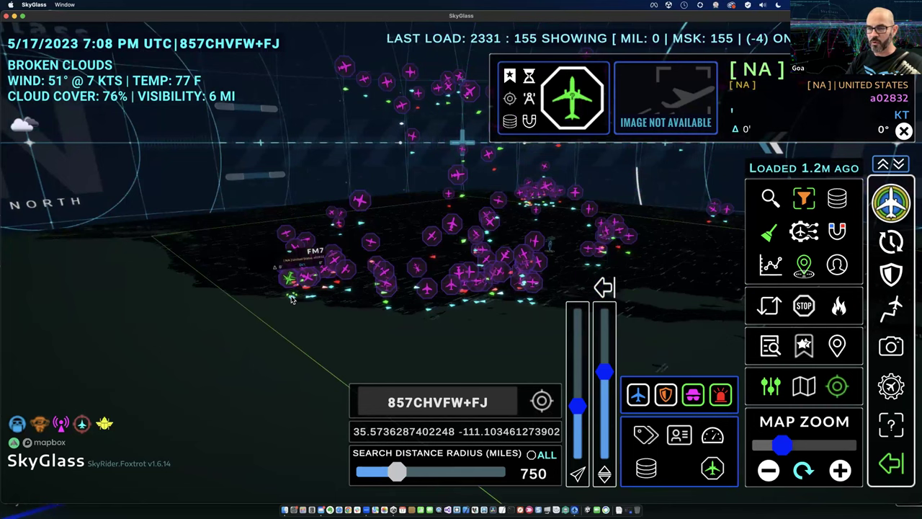
left_click(292, 299)
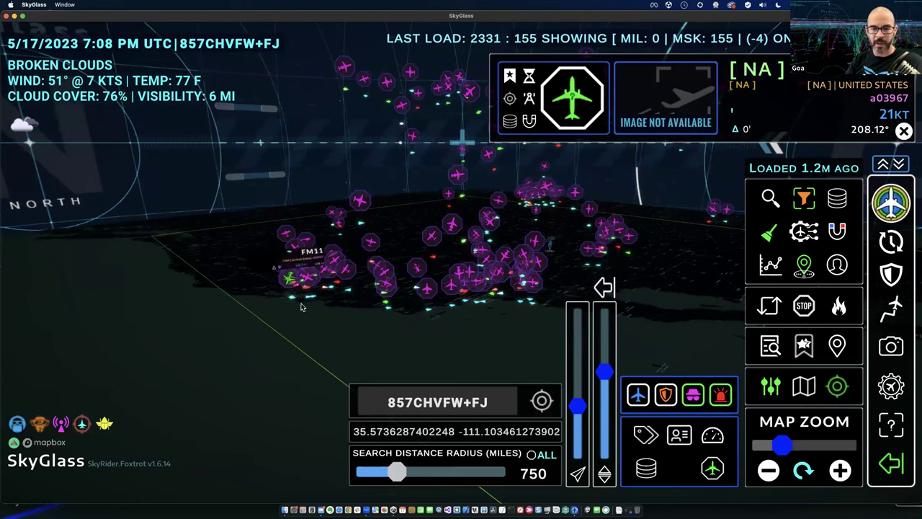
left_click(288, 294)
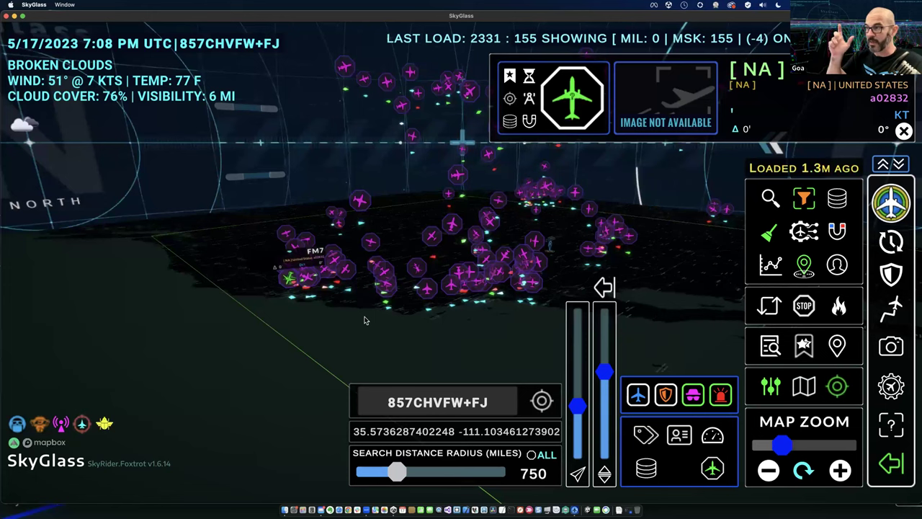
left_click_drag(497, 322, 288, 375)
mouse_move(408, 267)
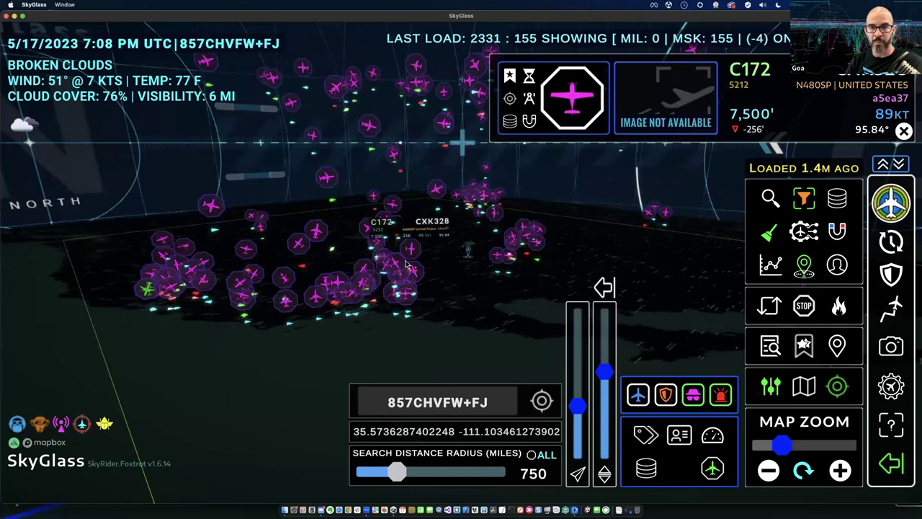
Show only the military aircraft by hiding the masked ones, and turn on auto refresh at 1 second
left_click(666, 395)
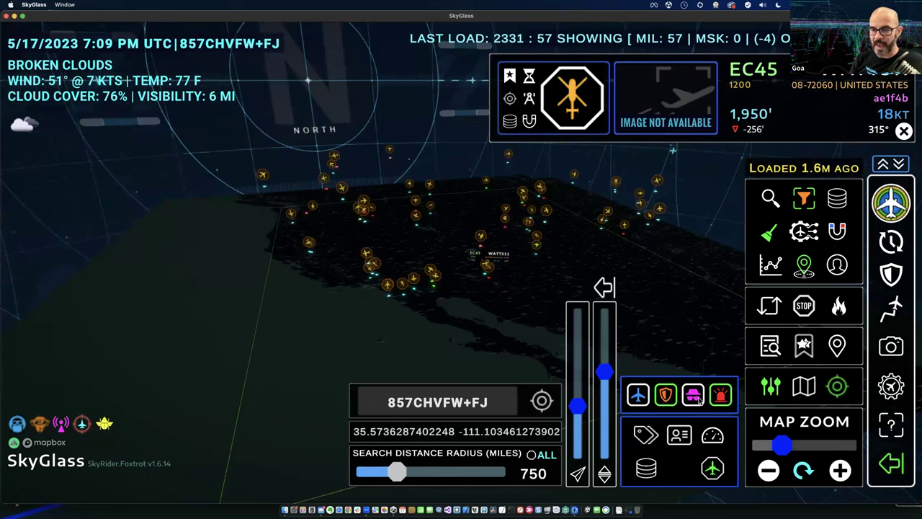
left_click_drag(448, 322, 481, 316)
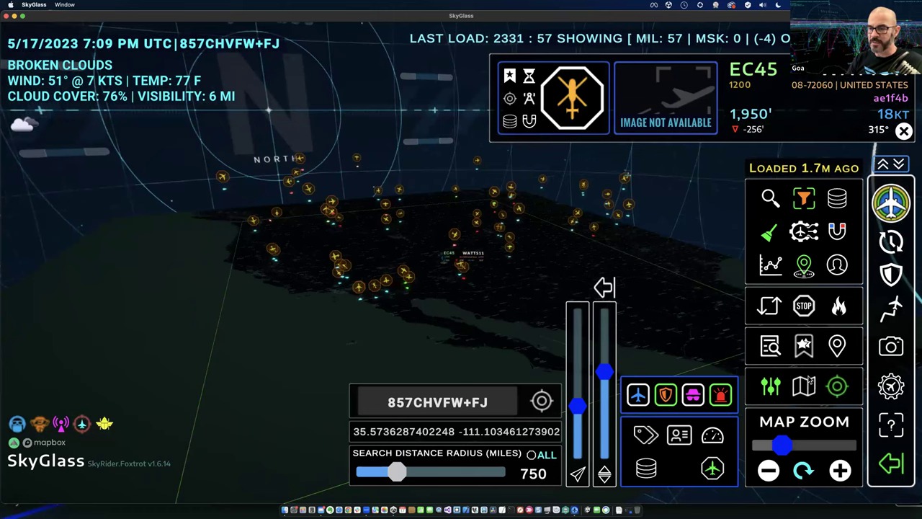
left_click(892, 243)
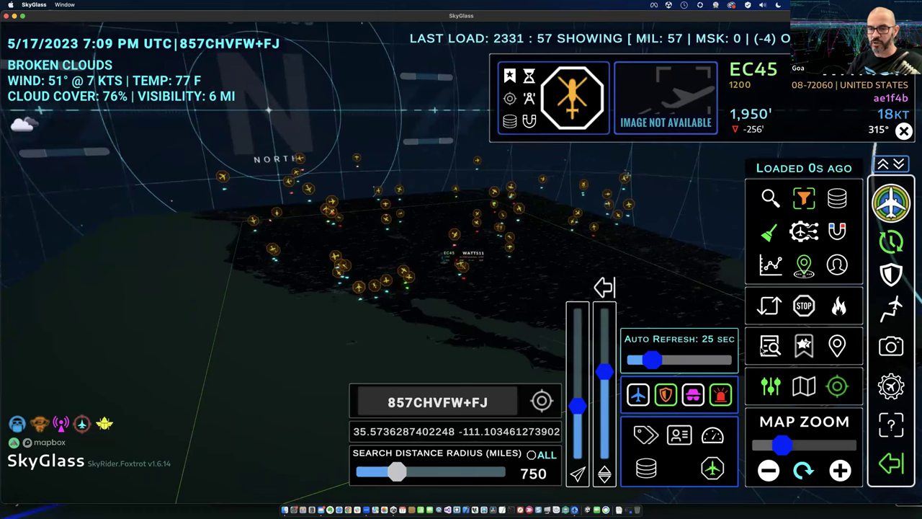
left_click_drag(653, 361, 618, 366)
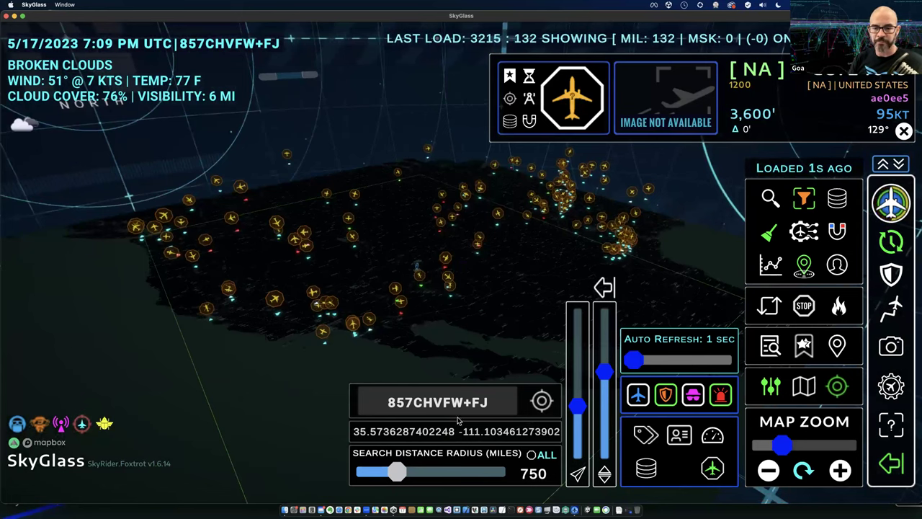
Change the home location to the saved favorite CONUS
left_click(836, 346)
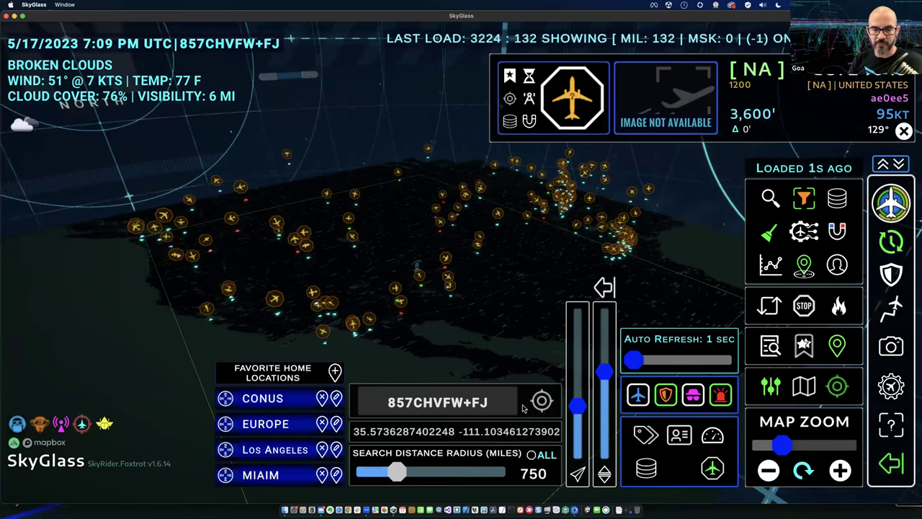
left_click(266, 400)
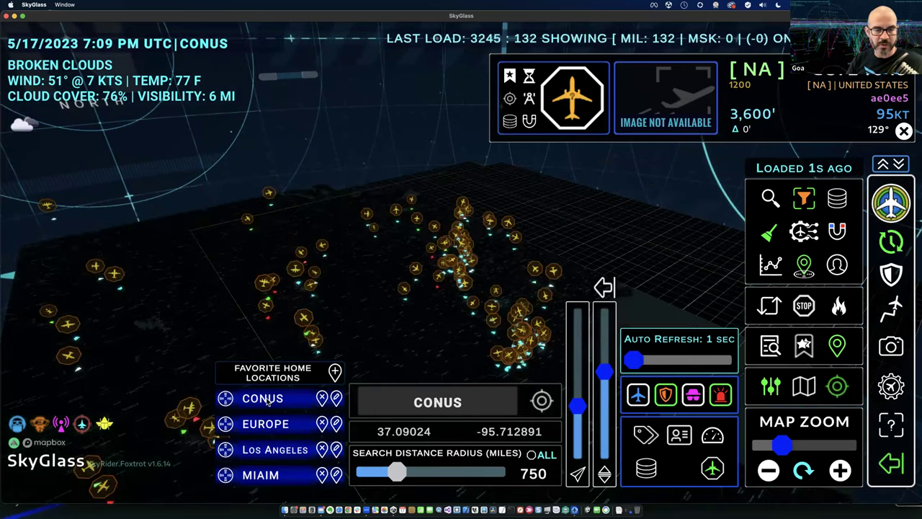
Zoom the map out to near its minimum and back in two increments, with the altitude scale at its maximum
left_click(768, 446)
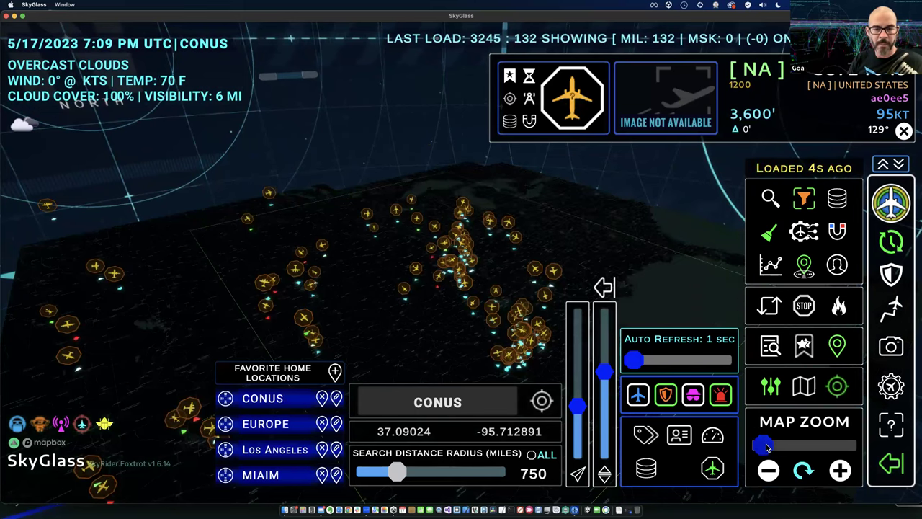
left_click(606, 317)
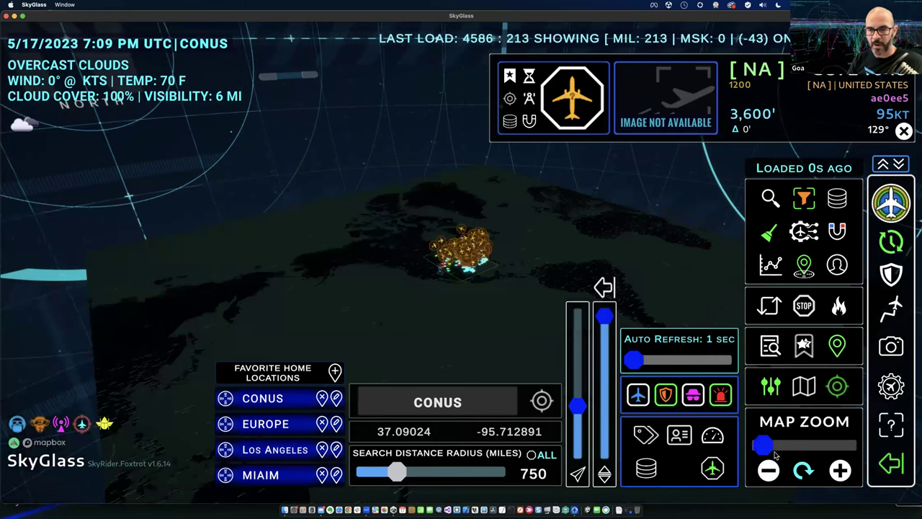
left_click(840, 469)
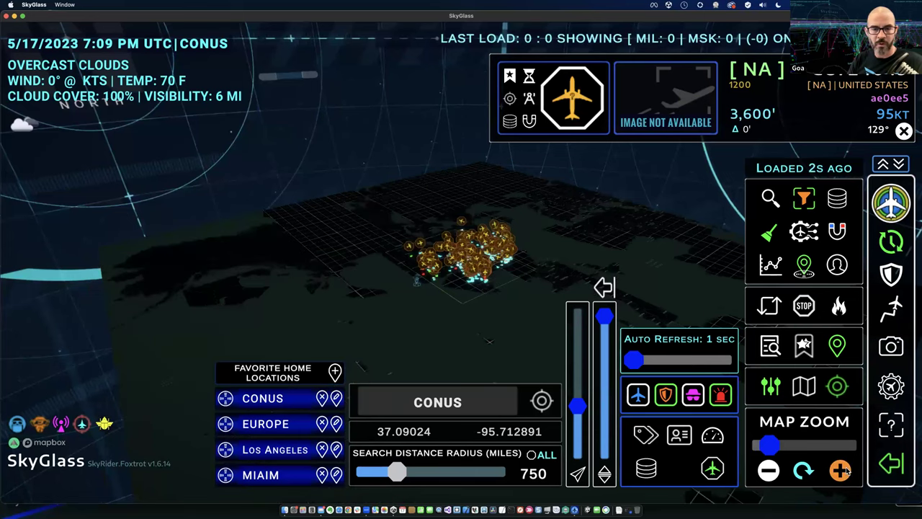
left_click(841, 470)
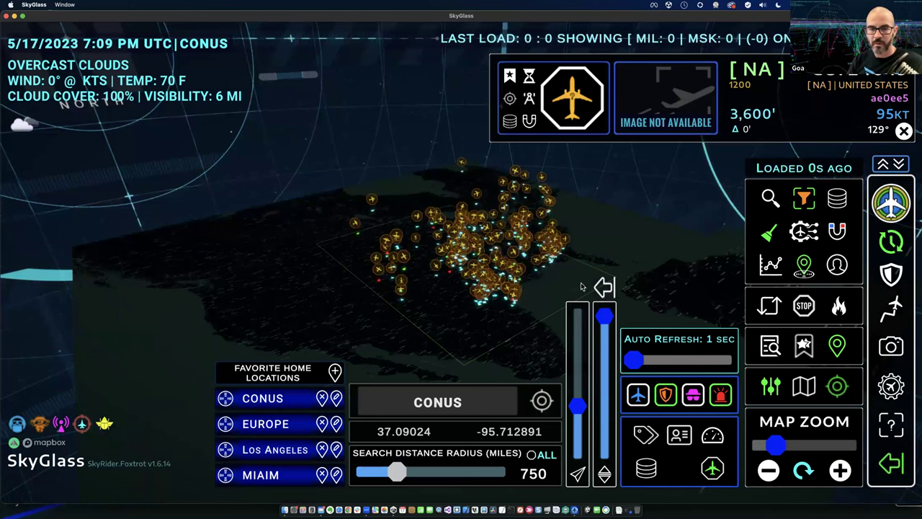
Load the military aircraft within a 1900-mile search radius of CONUS and turn off auto refresh
left_click_drag(399, 476, 448, 468)
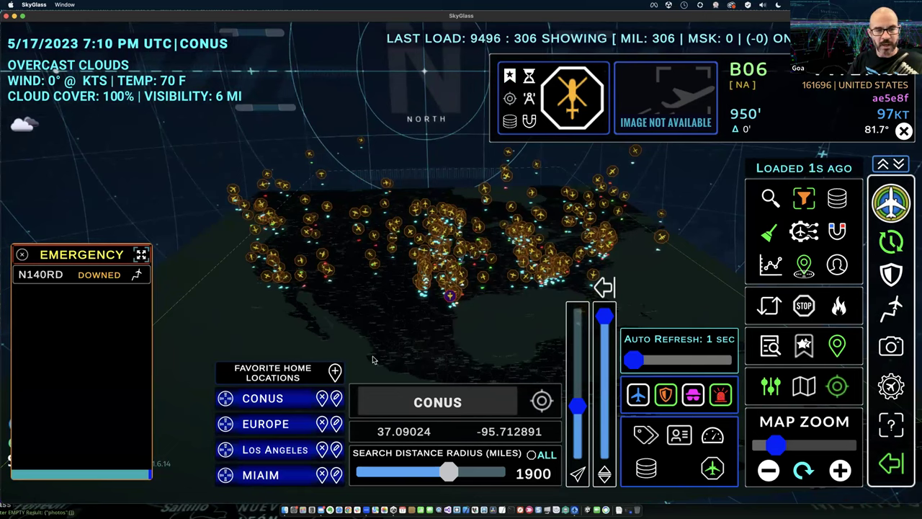
left_click(449, 307)
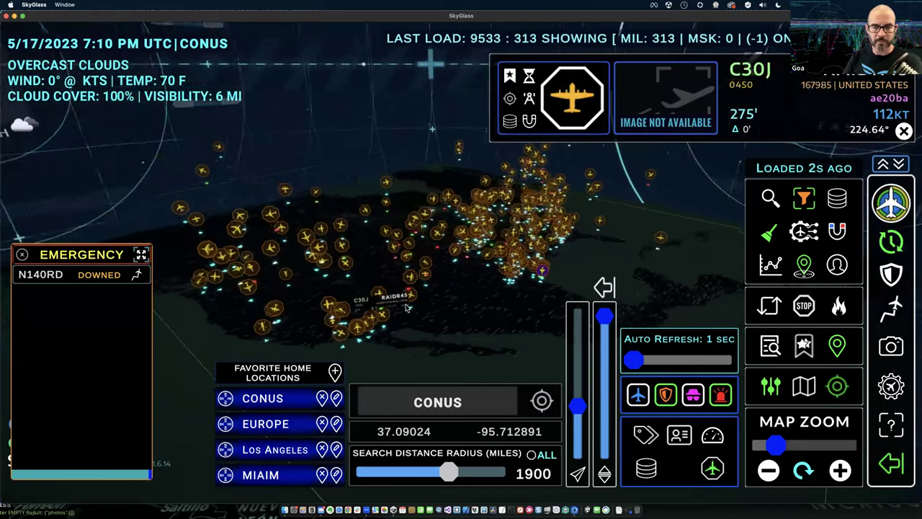
left_click(893, 245)
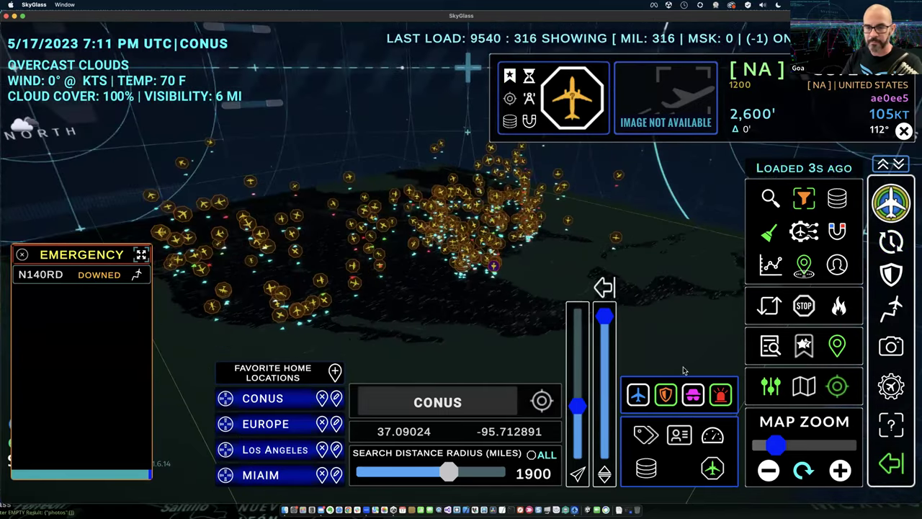
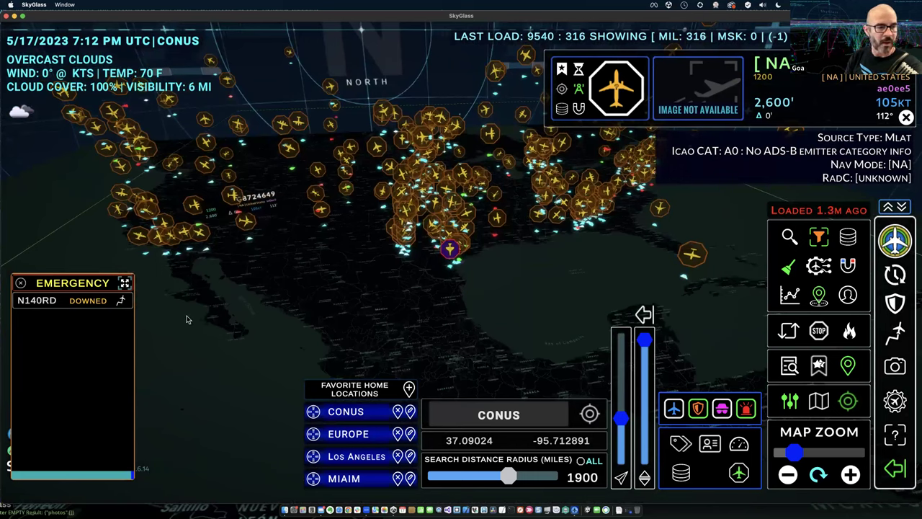
Close the emergency list and reload the aircraft once
left_click(23, 283)
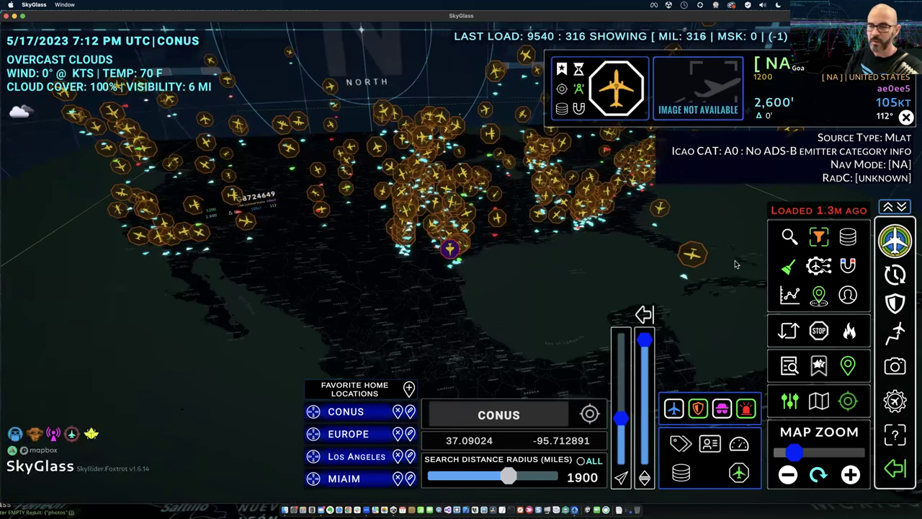
left_click(897, 243)
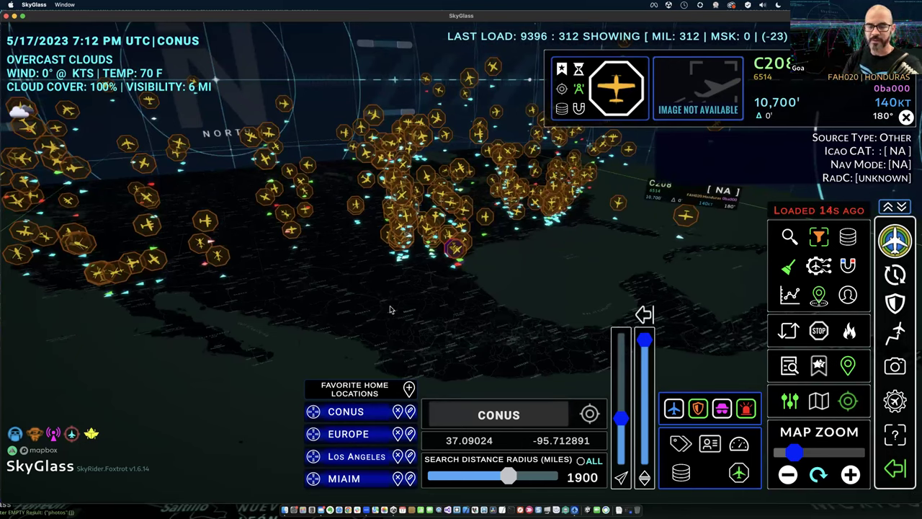
Inspect the details of the T38 aircraft RANDY13 and BURNY03 among the military aircraft over Texas
scroll(394, 309, "up", 3)
scroll(451, 278, "up", 5)
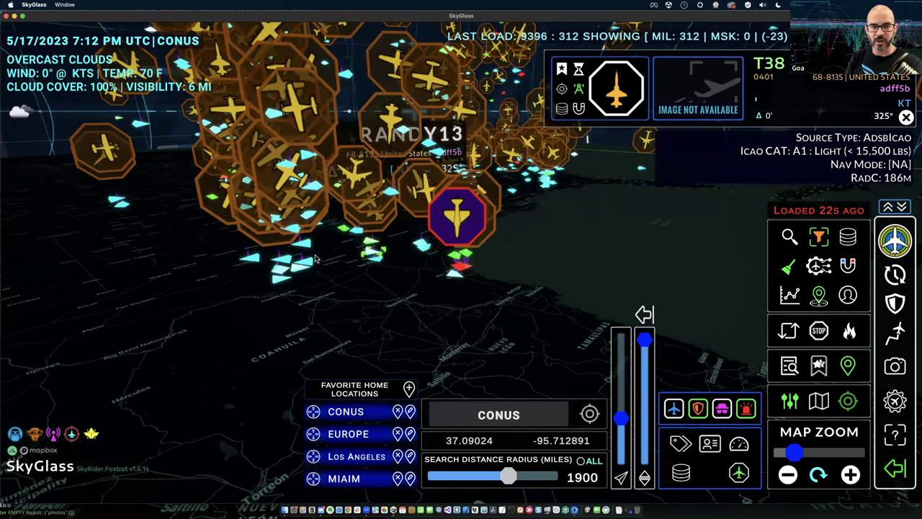
left_click_drag(519, 286, 311, 286)
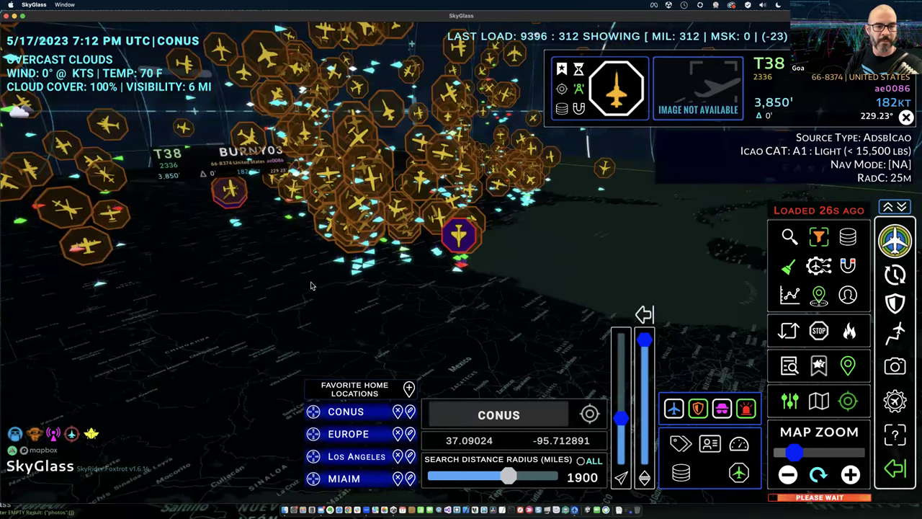
scroll(365, 298, "down", 3)
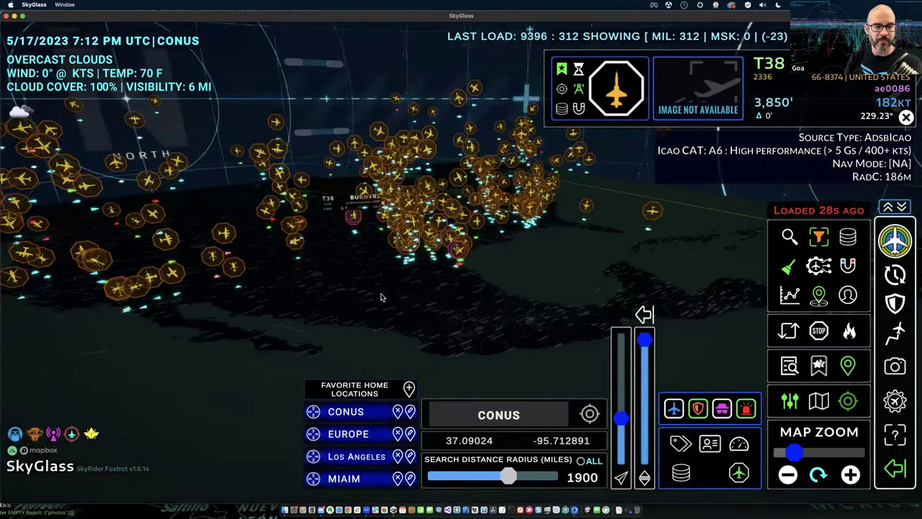
left_click_drag(382, 297, 474, 282)
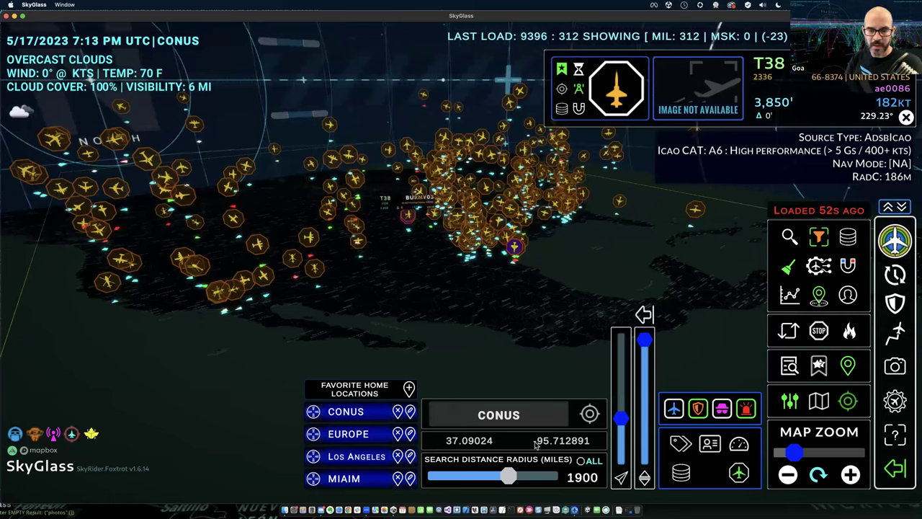
Reduce the search radius to 150 miles and reload the aircraft around CONUS
left_click_drag(508, 477, 506, 477)
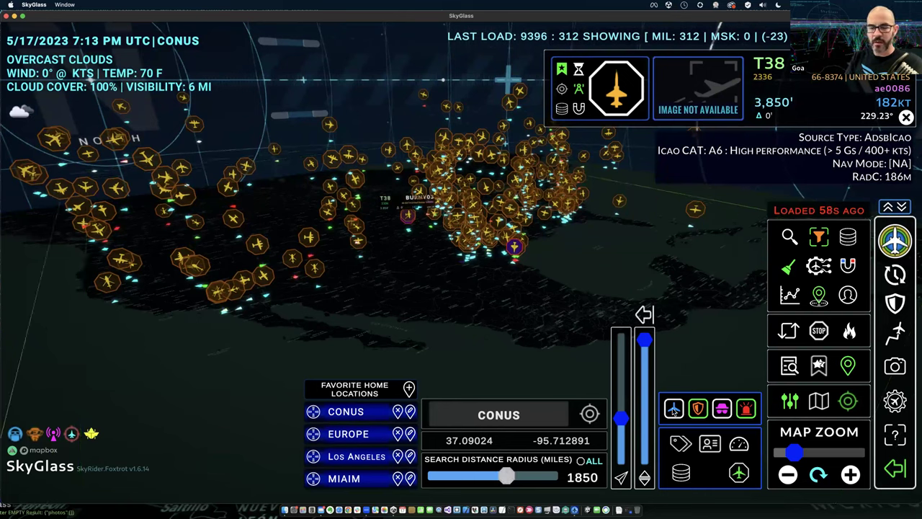
left_click_drag(494, 480, 443, 479)
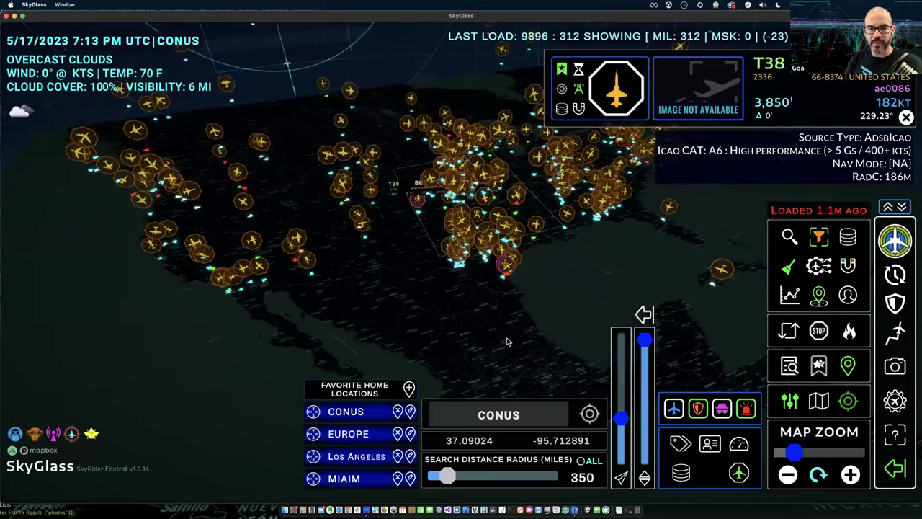
left_click_drag(446, 477, 438, 479)
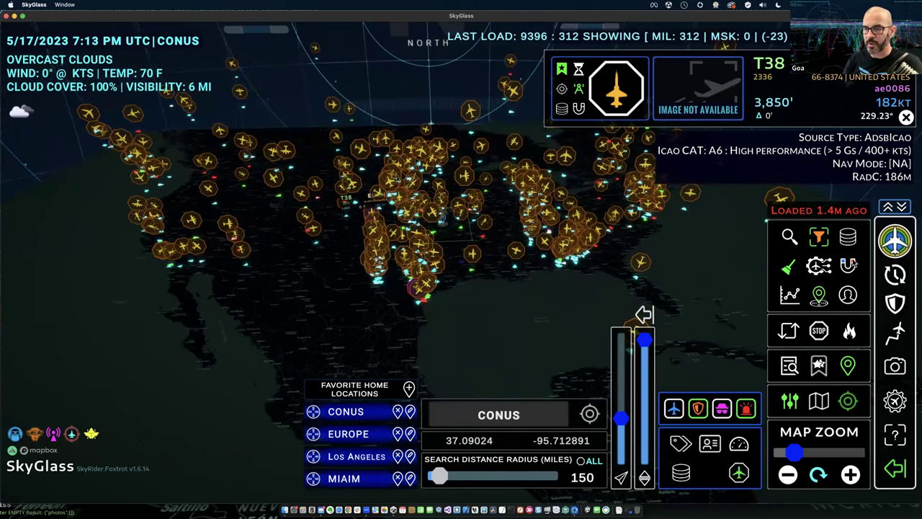
left_click(894, 244)
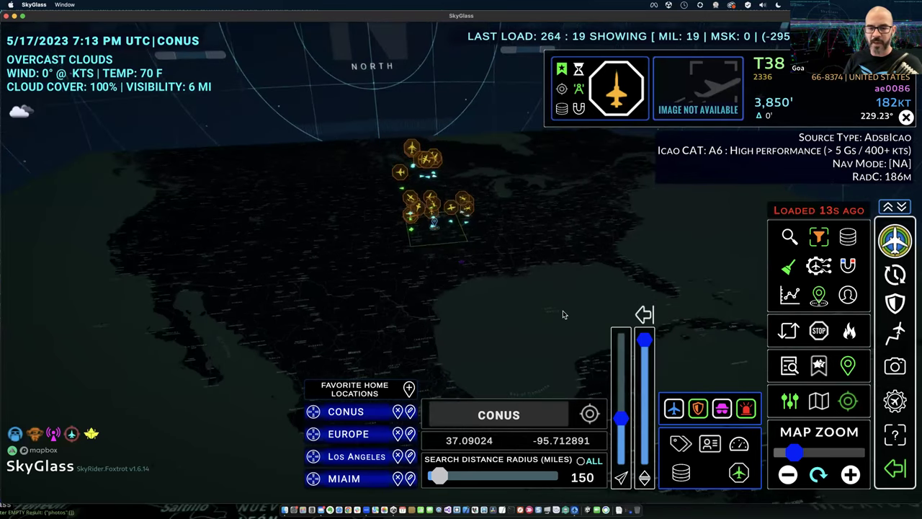
Turn on auto refresh at 5 seconds and widen the search radius to 450 miles
left_click(897, 274)
left_click_drag(671, 383, 675, 383)
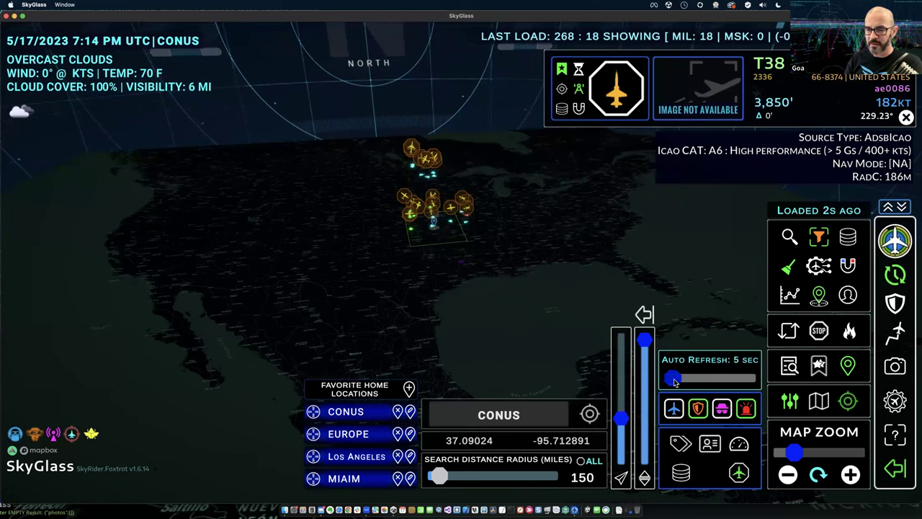
left_click_drag(440, 475, 452, 476)
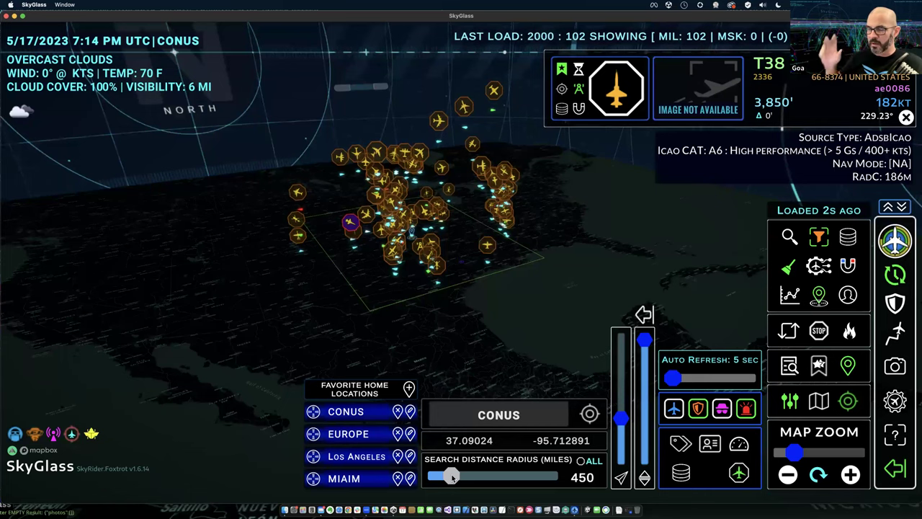
Narrow the search radius to 250 miles and inspect the details of the GND ground target adfba2
left_click_drag(453, 479, 442, 476)
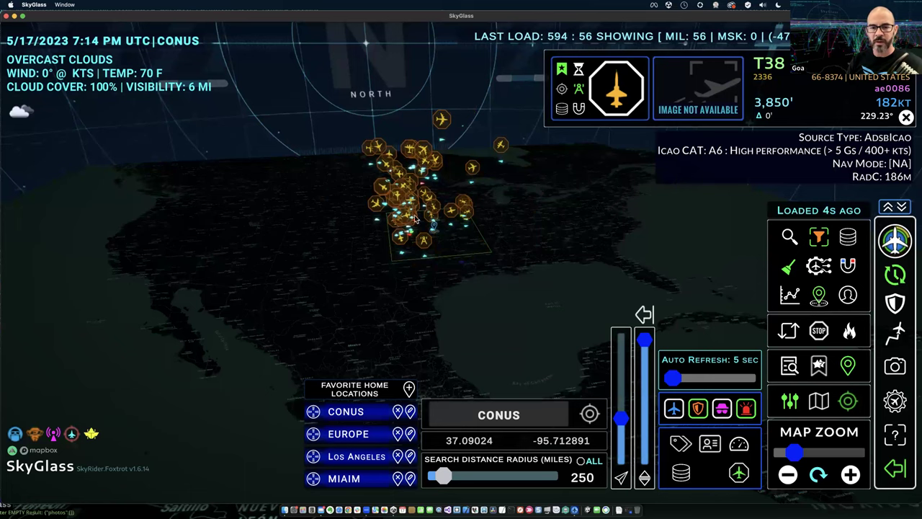
left_click(445, 227)
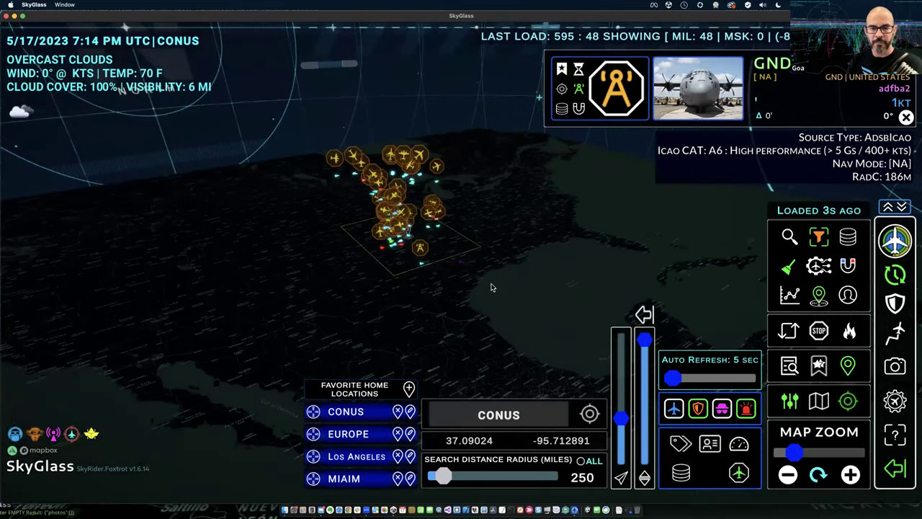
Set a 100-mile search radius around a home location in New Braunfels, Texas, and auto refresh to 15 seconds
left_click_drag(444, 478, 437, 479)
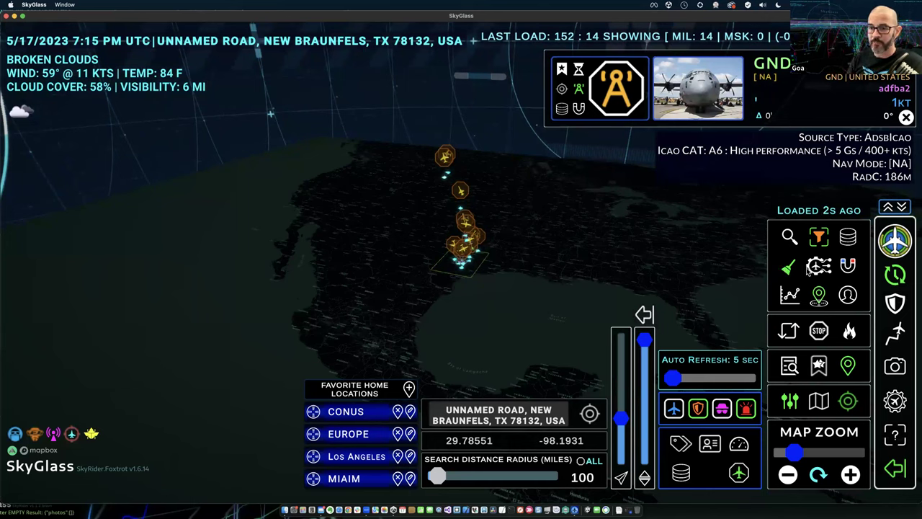
left_click_drag(675, 381, 681, 380)
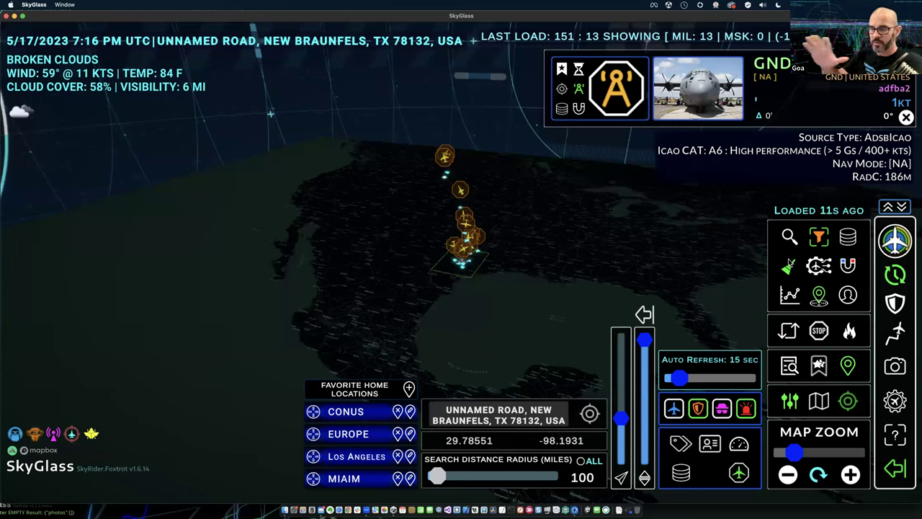
Show the civilian and masked aircraft alongside the military ones and raise the map zoom to about one third of its range
right_click_drag(529, 296, 548, 302)
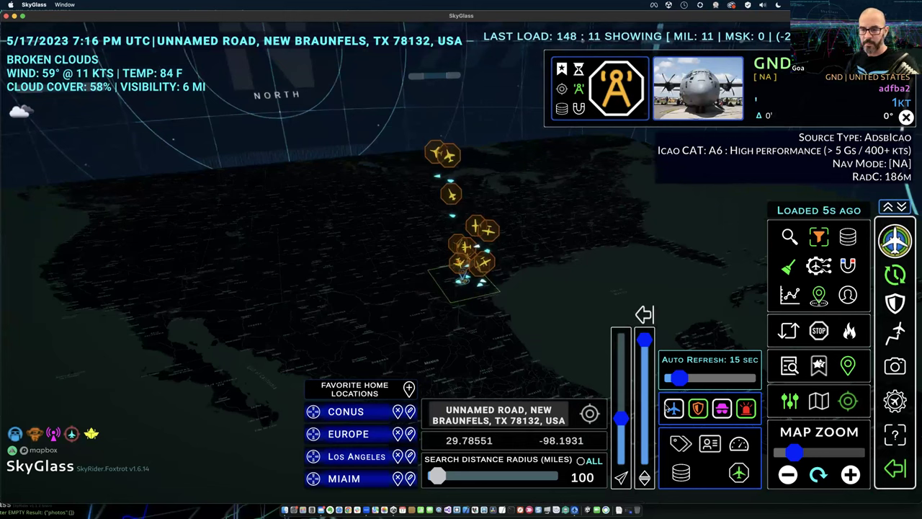
left_click(674, 409)
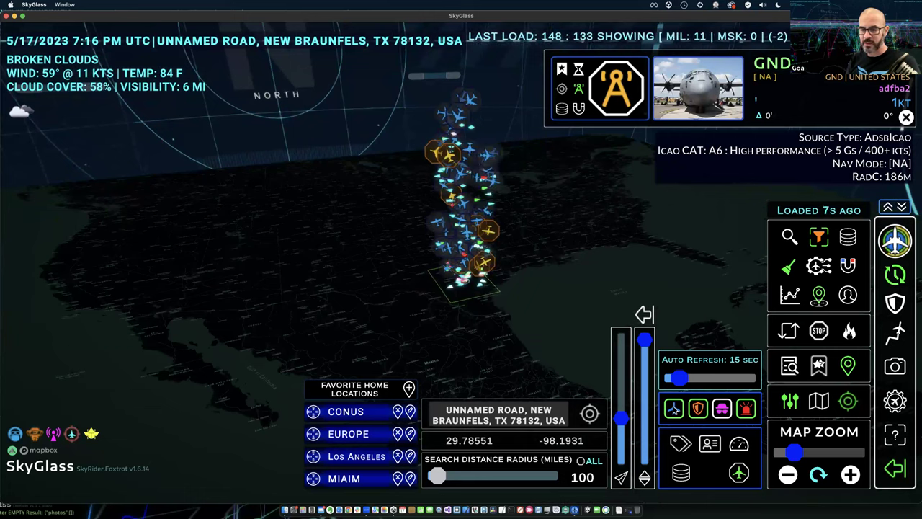
left_click(721, 408)
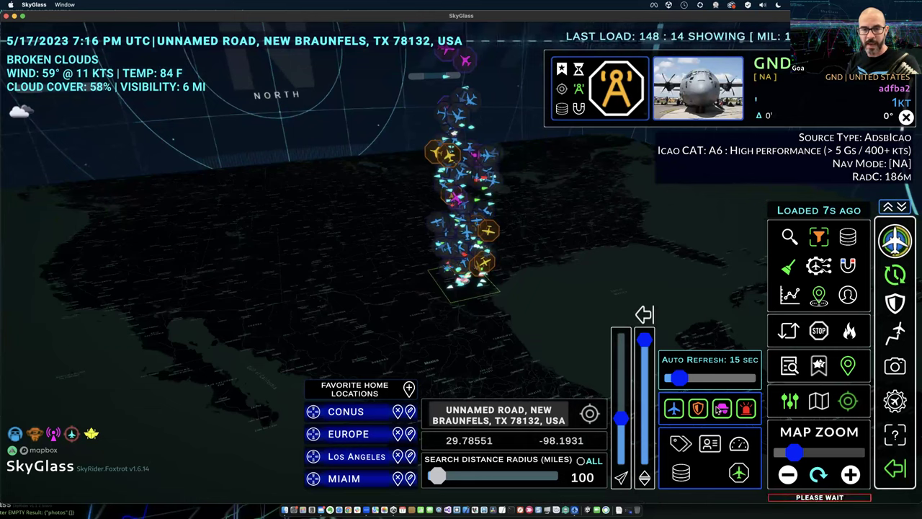
left_click(807, 454)
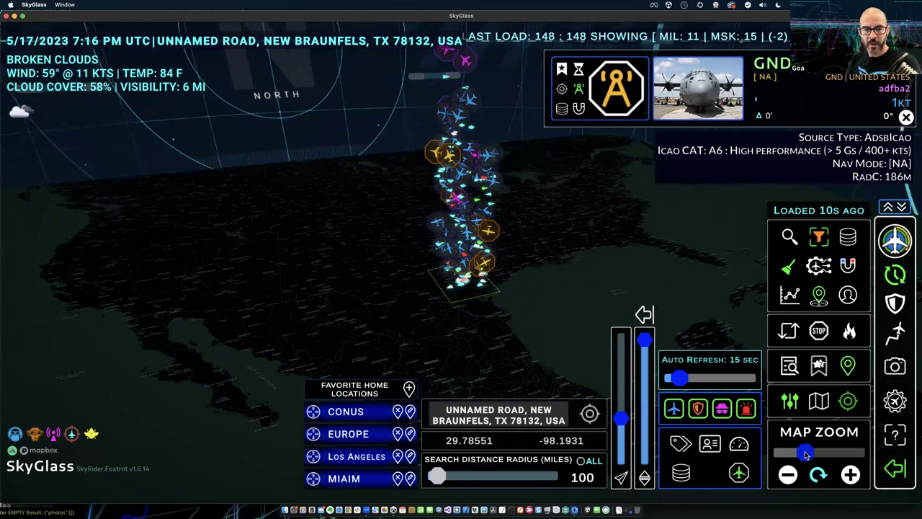
left_click(806, 454)
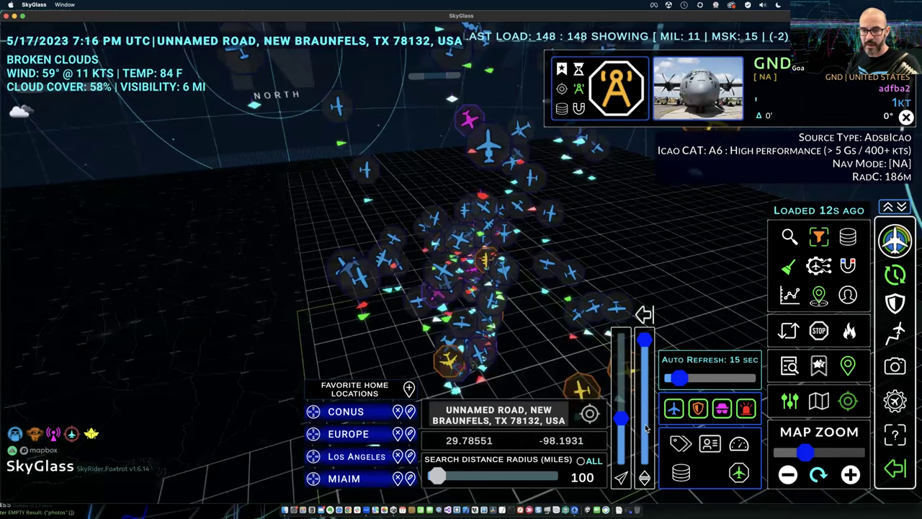
Lower the altitude scale to about a tenth of its range and raise the map zoom to about half
left_click(645, 426)
left_click_drag(646, 426, 645, 445)
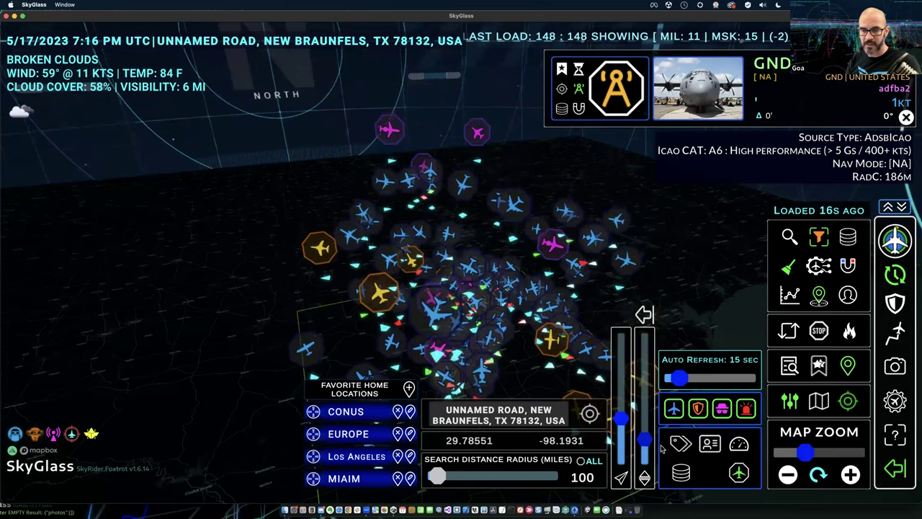
left_click_drag(815, 455, 819, 456)
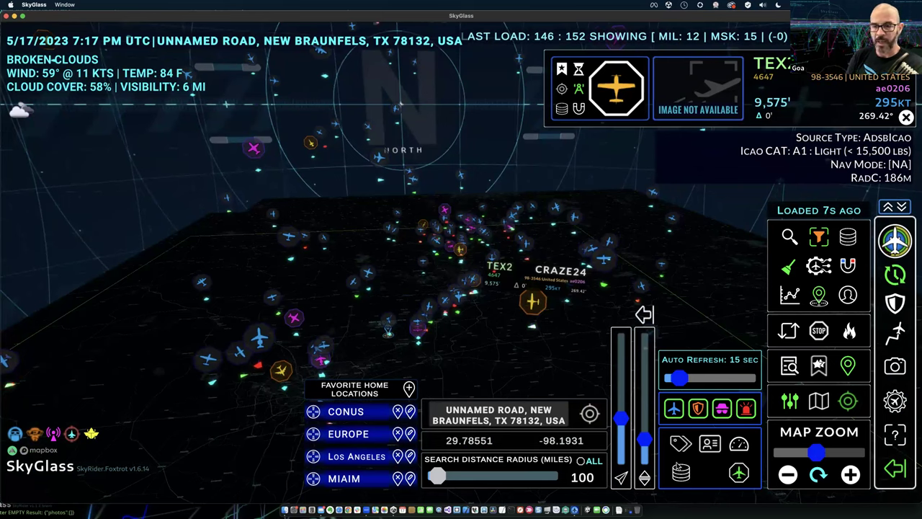
left_click_drag(645, 438, 645, 451)
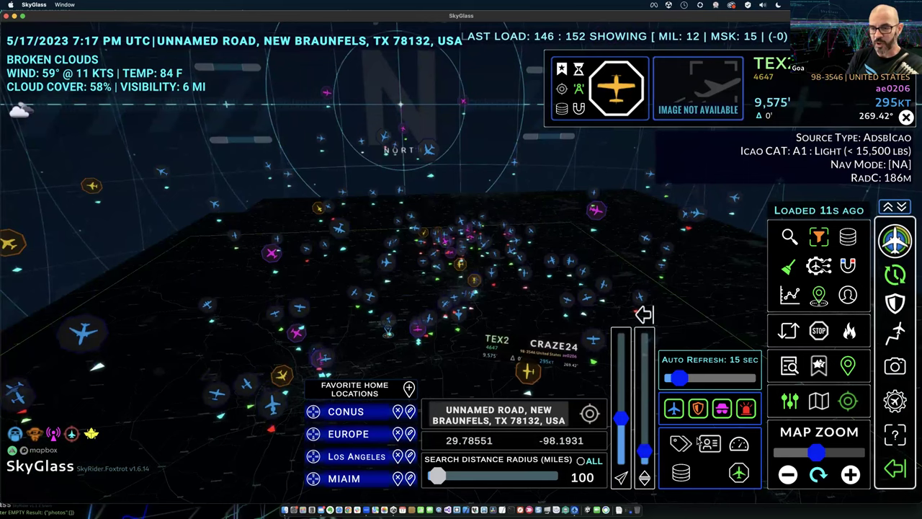
Hide the home location settings, favorite locations and scale sliders, and close the selected aircraft's details
left_click(849, 403)
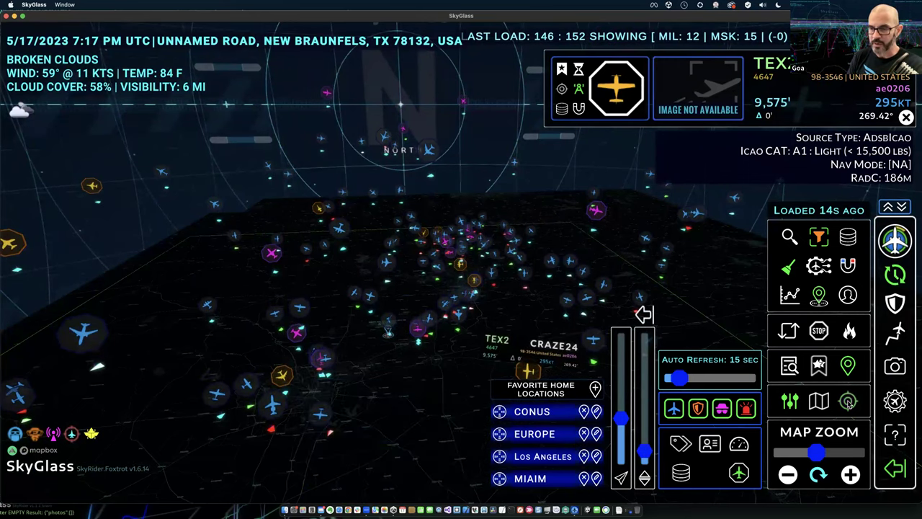
left_click(793, 402)
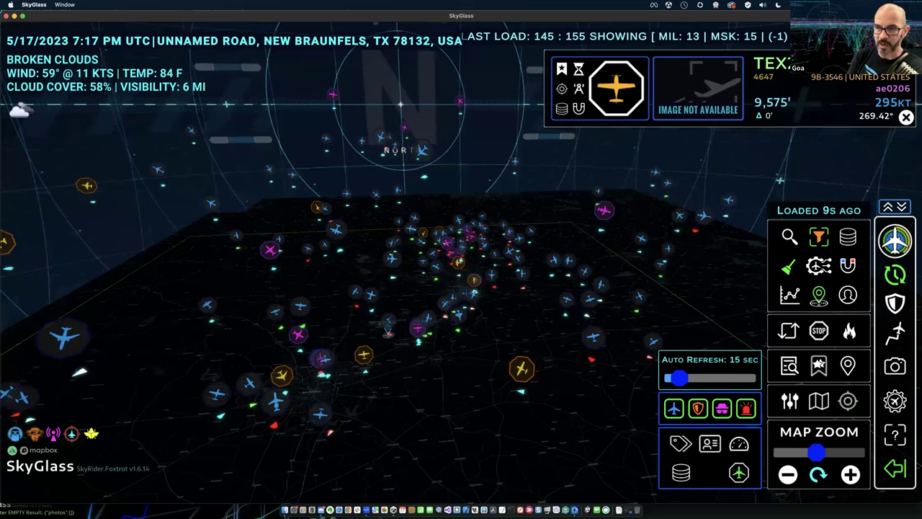
left_click(906, 117)
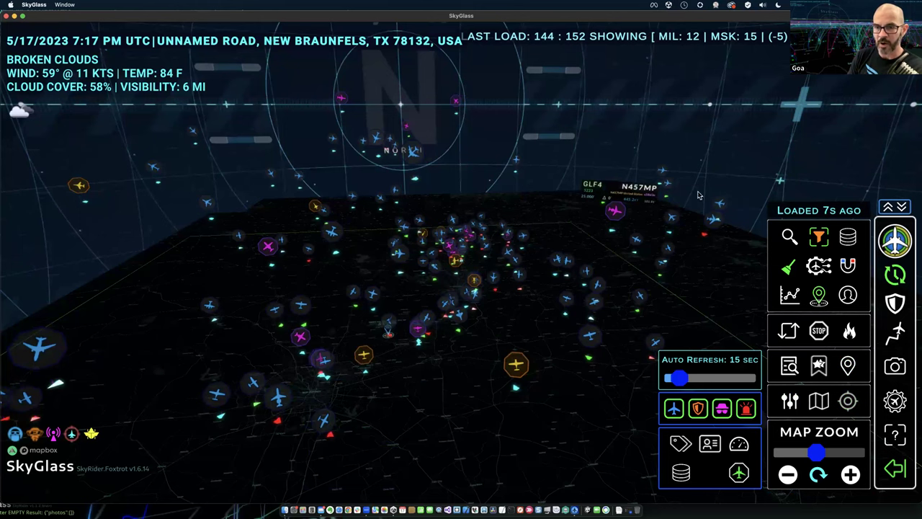
left_click(607, 236)
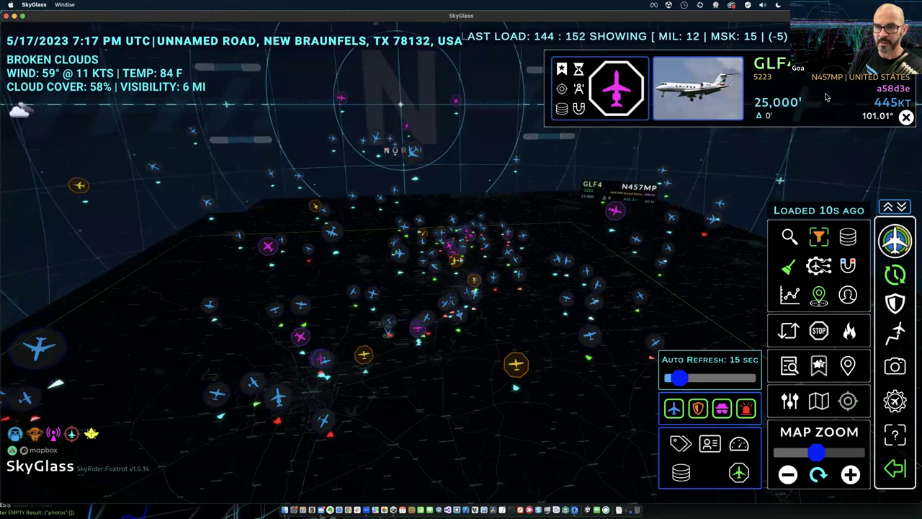
key("Escape")
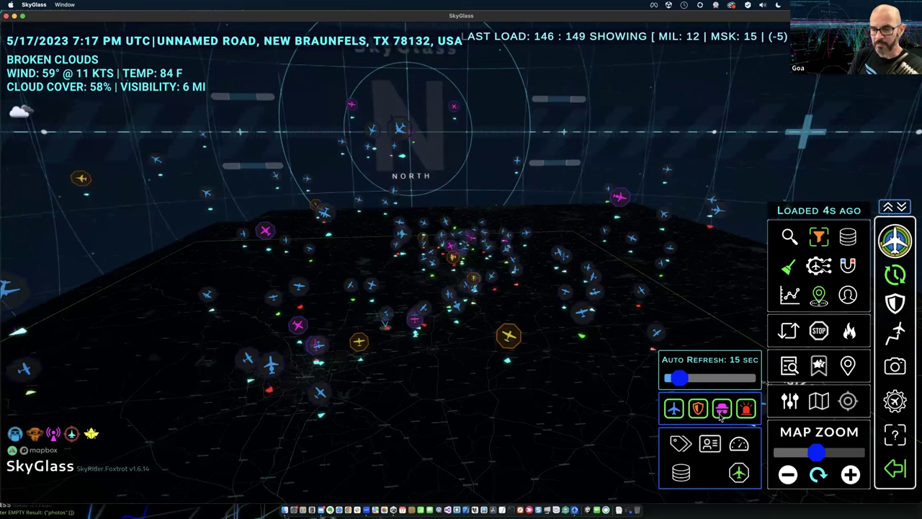
left_click(819, 240)
left_click(819, 240)
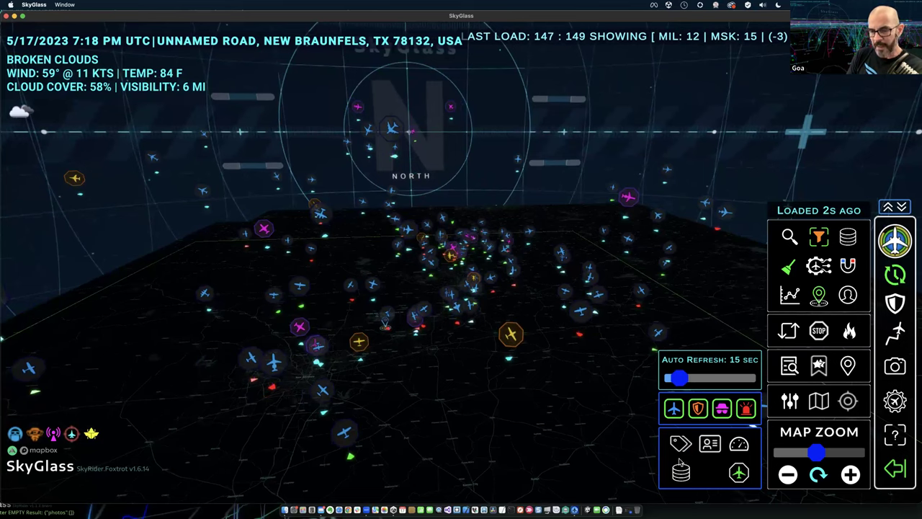
Hide the aircraft icons and show them again, then display the type, identity and flight data labels together
left_click(739, 473)
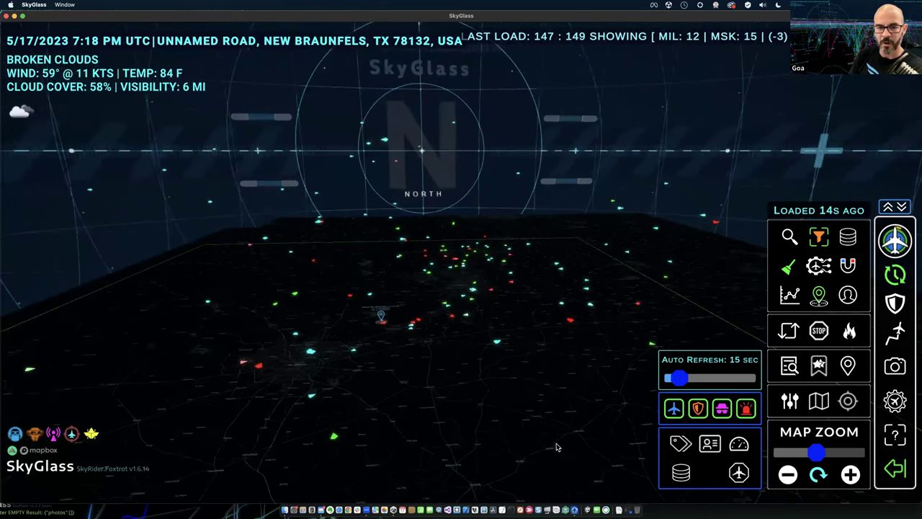
left_click(740, 474)
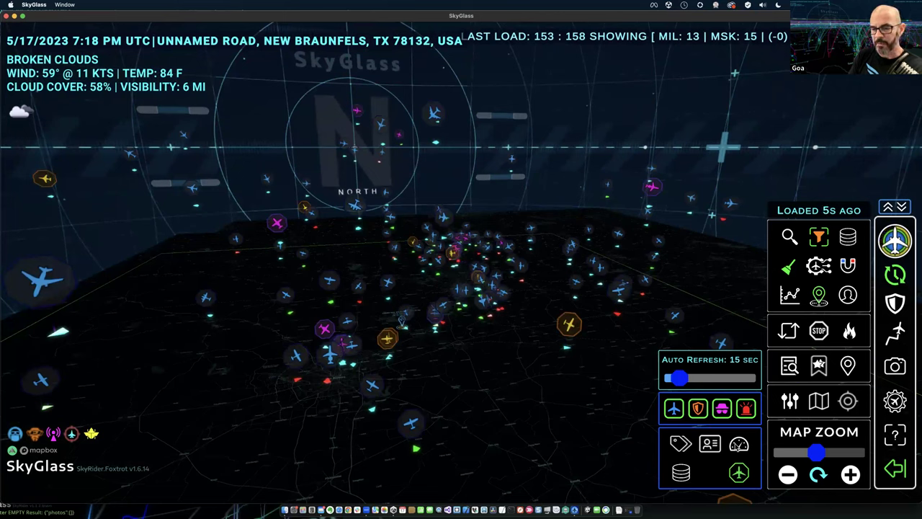
left_click(683, 445)
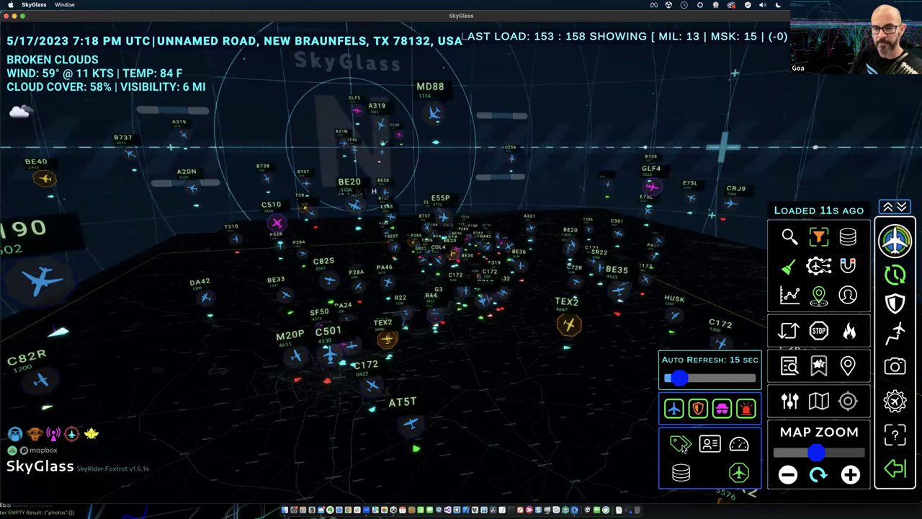
right_click_drag(588, 421, 706, 446)
left_click(710, 444)
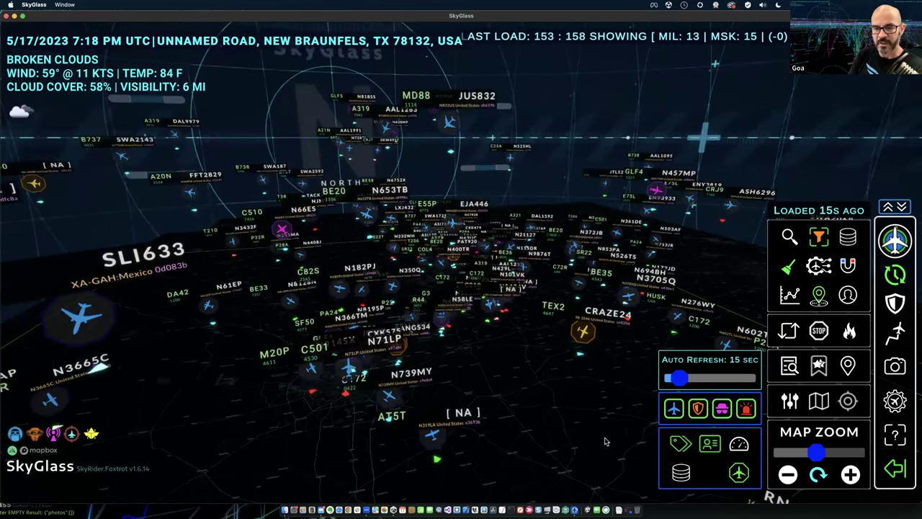
right_click_drag(562, 428, 552, 443)
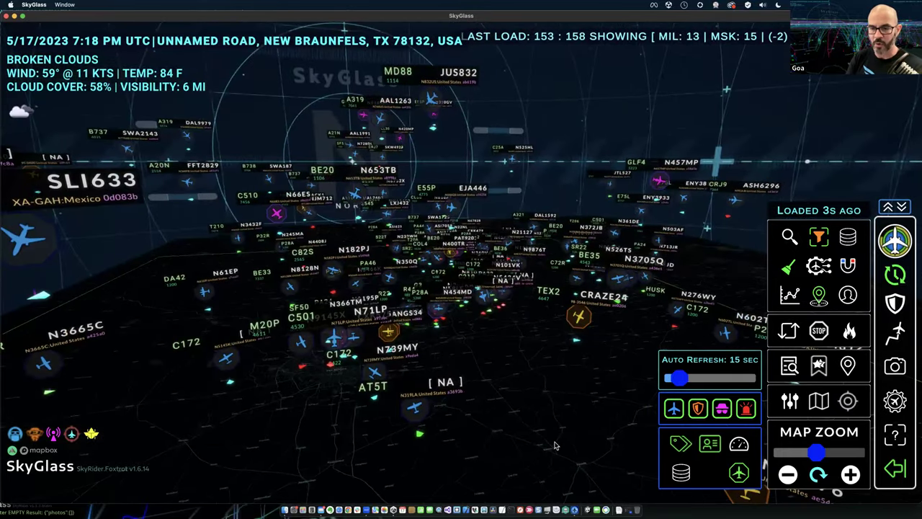
left_click(740, 444)
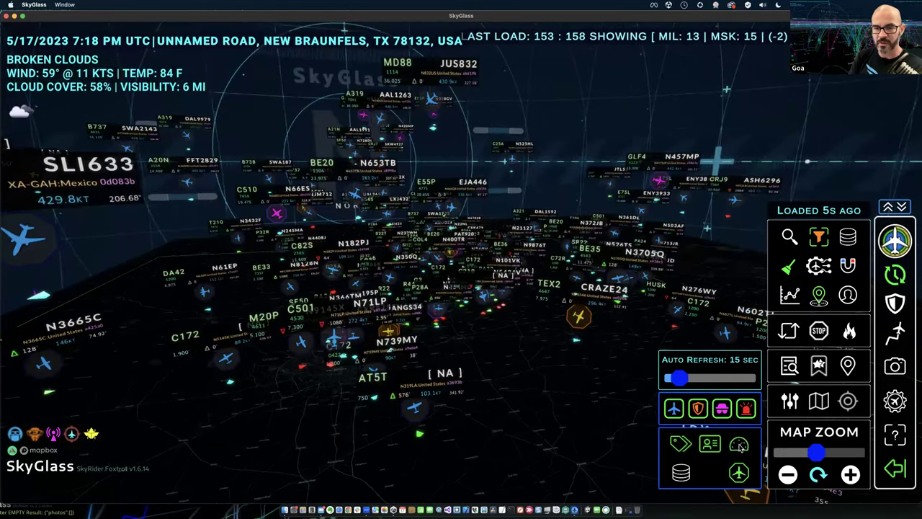
Show the flight data, identity and type labels one at a time, ending with only the type labels
left_click(680, 444)
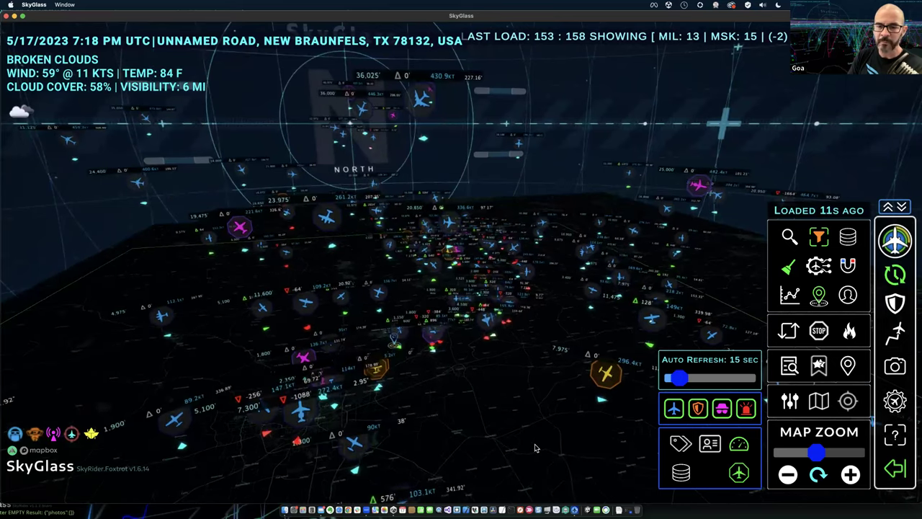
left_click(739, 445)
left_click(710, 444)
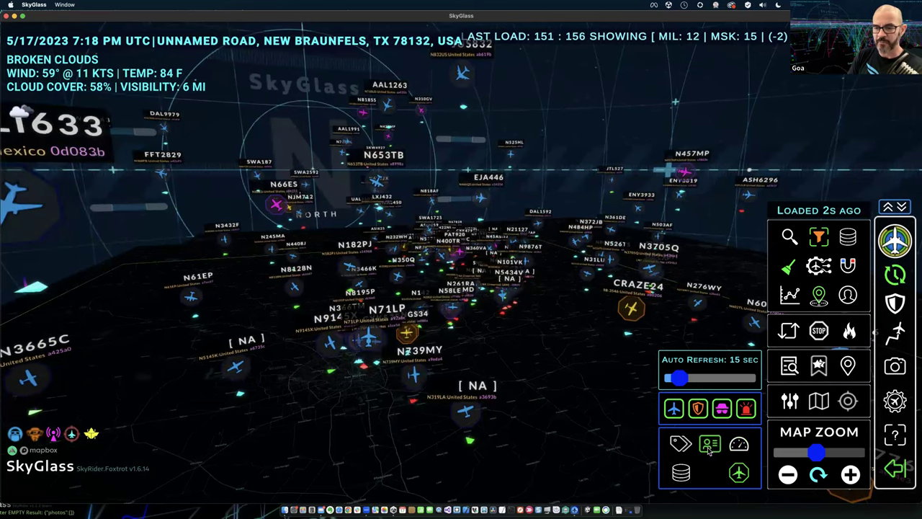
left_click(680, 444)
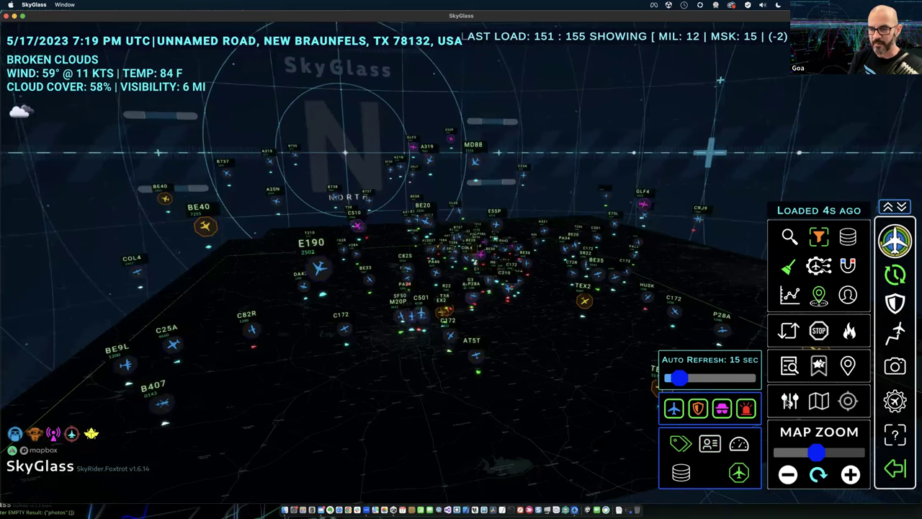
Bring back the scale sliders and enlarge the aircraft icons to just under half of the scale's range
left_click(789, 402)
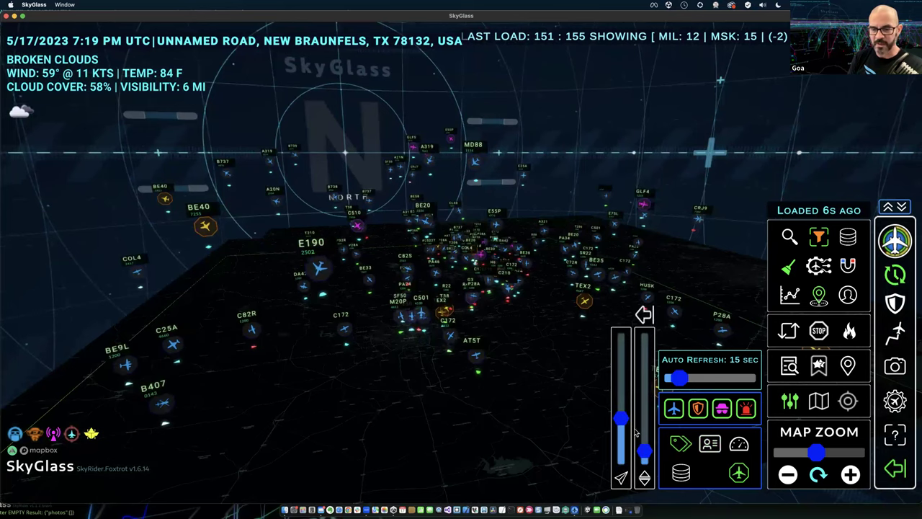
left_click_drag(623, 424, 617, 396)
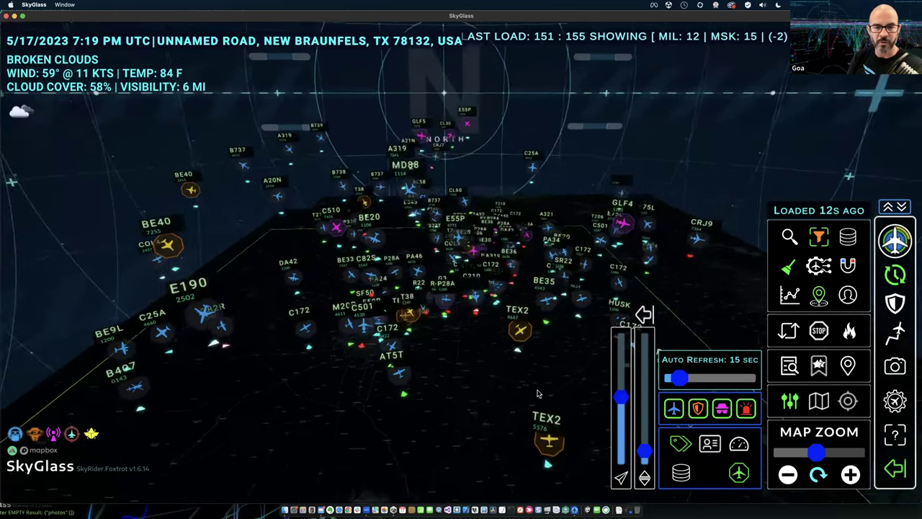
left_click_drag(621, 398, 618, 408)
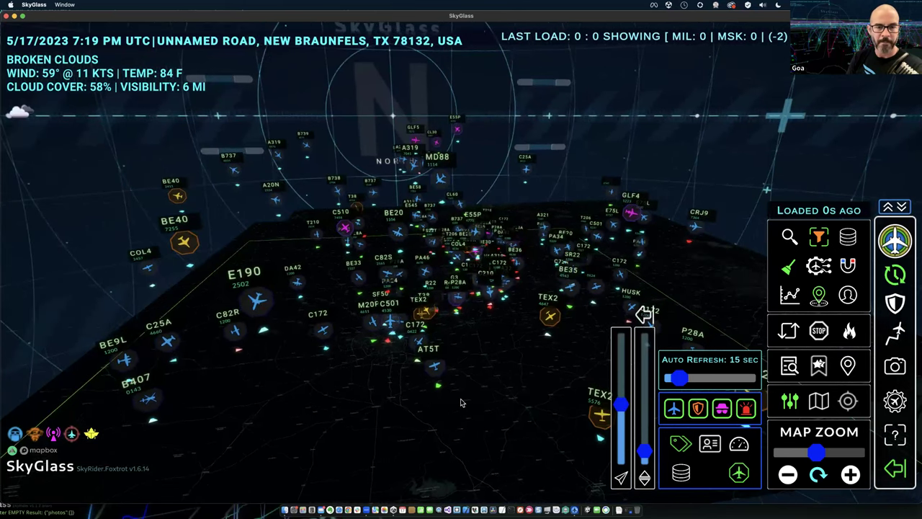
Turn off the type labels and load the master database to label the aircraft with their owners
left_click(682, 444)
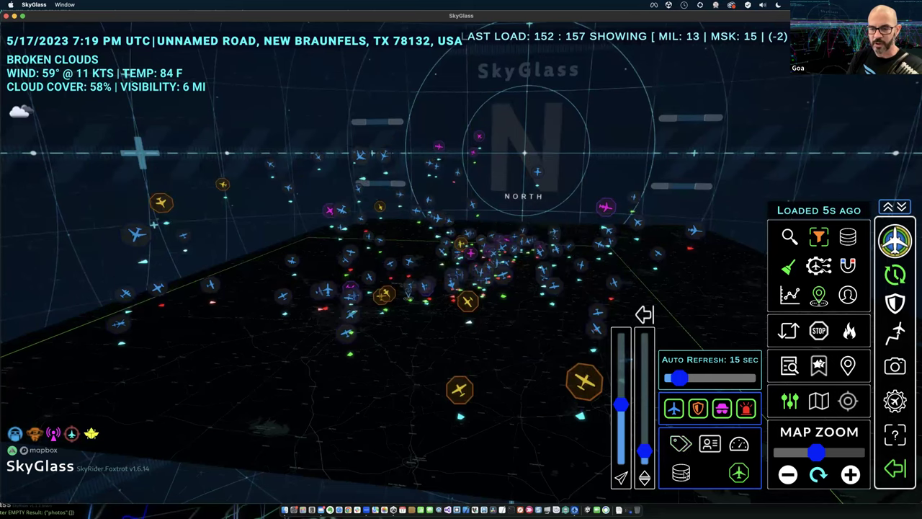
left_click(680, 473)
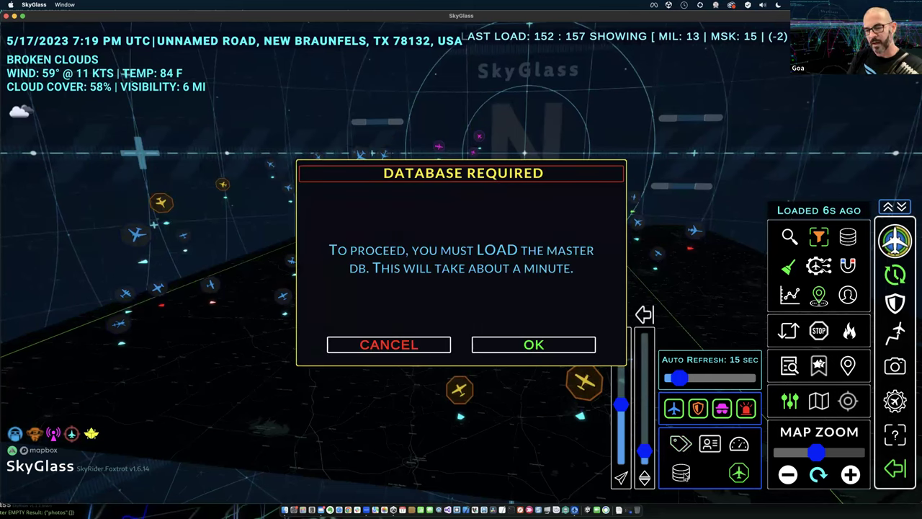
left_click(511, 349)
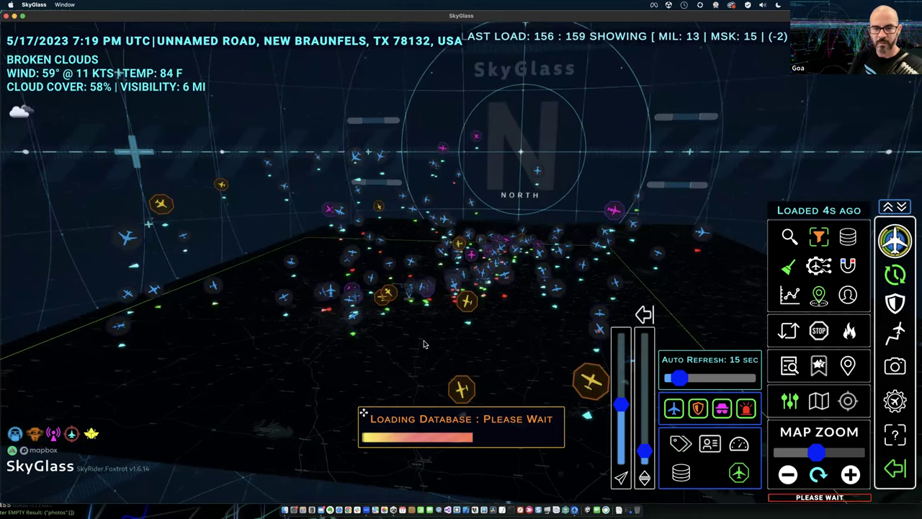
Hide the civilian and military aircraft and examine the owner names of the masked aircraft
left_click(674, 409)
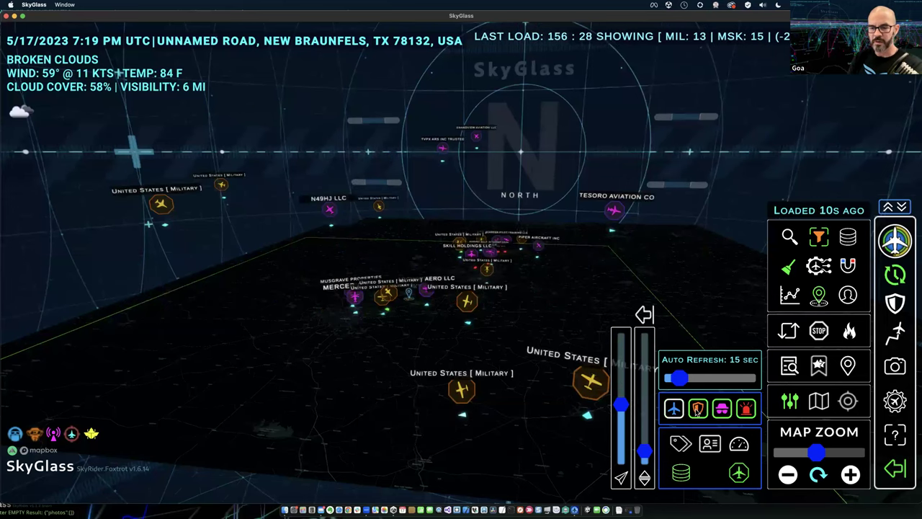
left_click(698, 409)
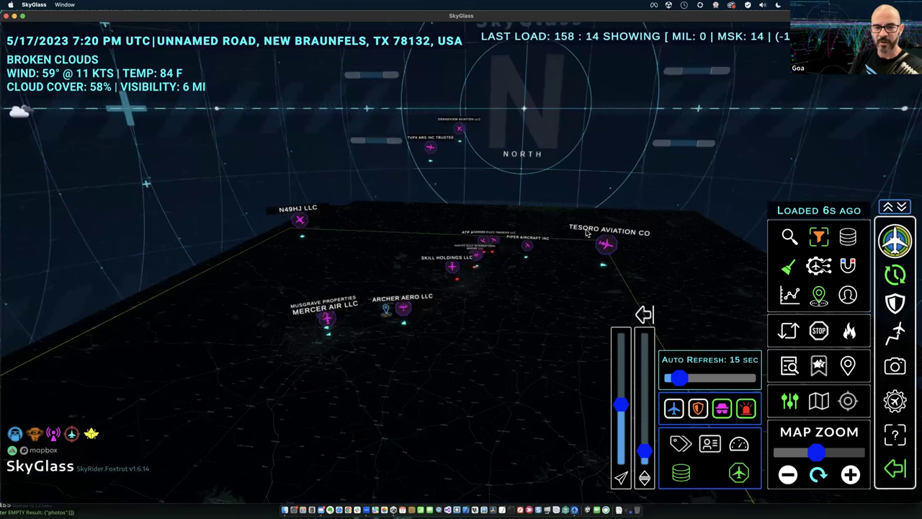
mouse_move(540, 365)
right_mouse_down()
mouse_move(550, 353)
mouse_move(527, 371)
mouse_move(508, 331)
mouse_move(457, 357)
right_mouse_up()
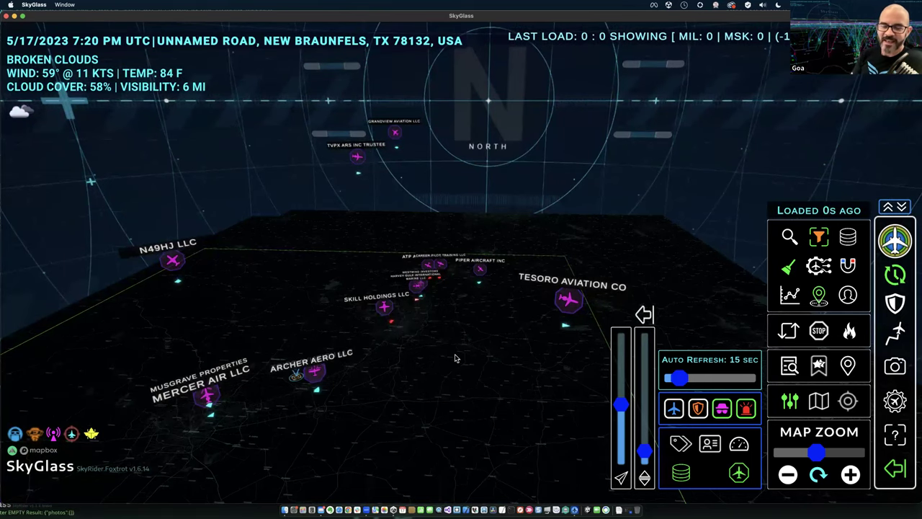
right_click_drag(512, 371, 588, 341)
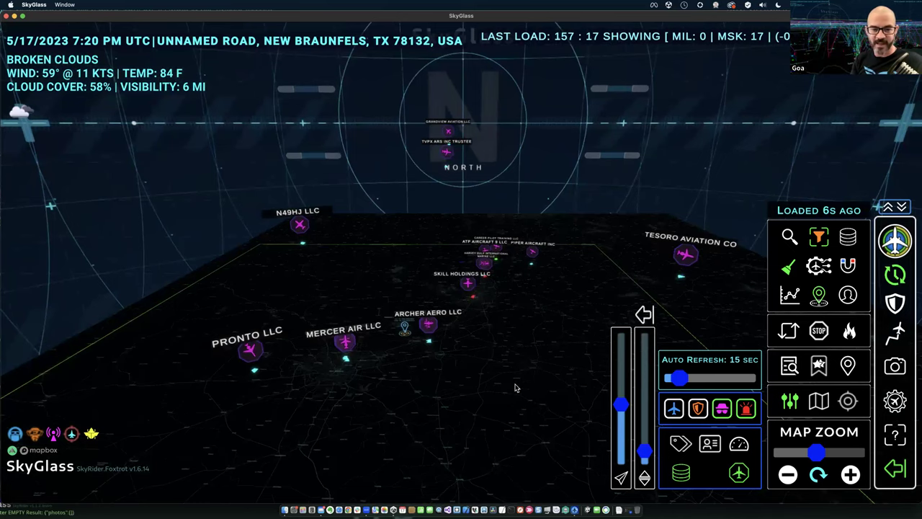
Show the military aircraft again and switch the home location to the Europe favorite
left_click(699, 410)
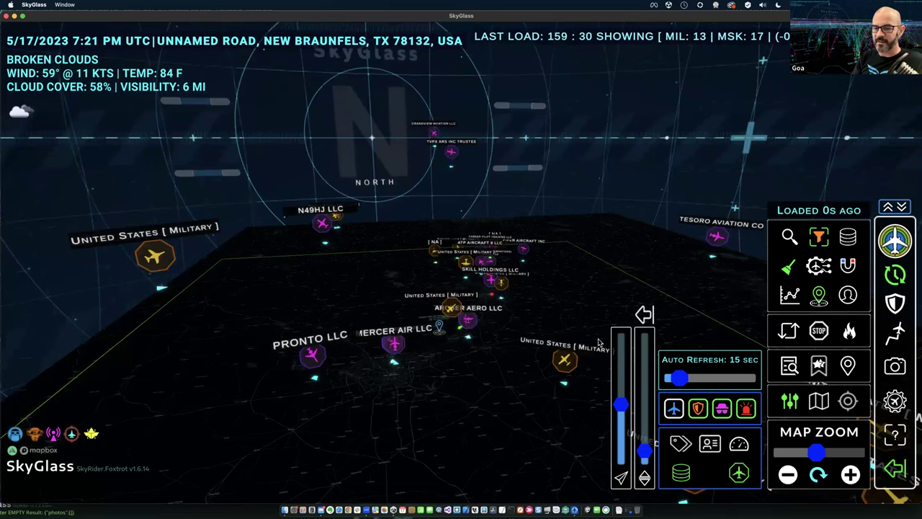
left_click(847, 366)
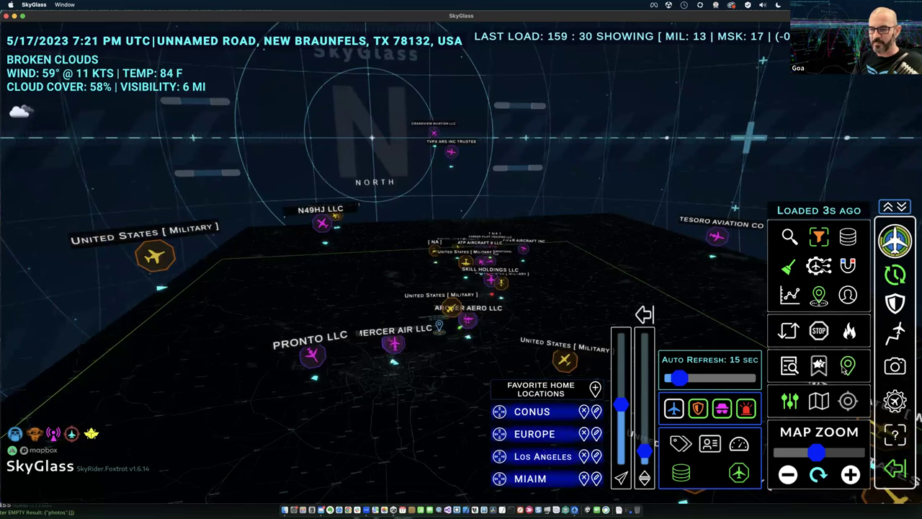
left_click(533, 435)
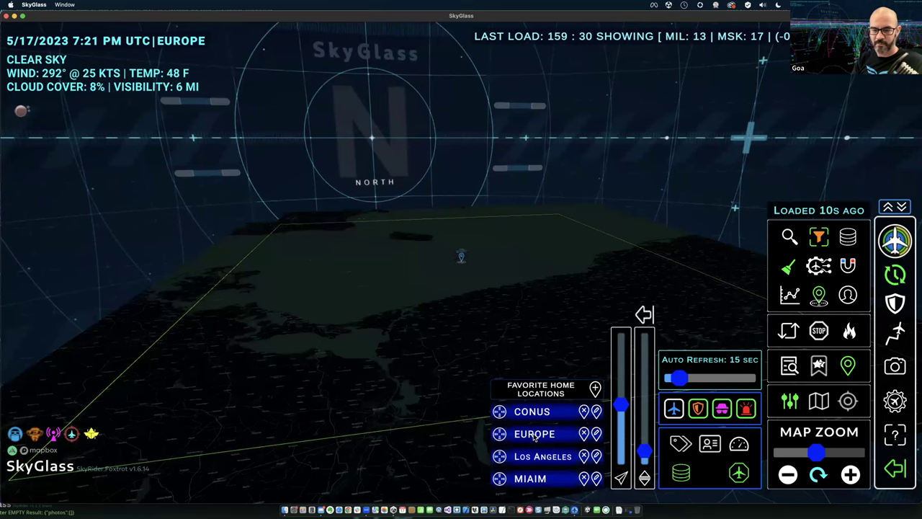
Lower the map zoom to just over a quarter of its range and set the search radius around Europe to 500 miles
left_click(801, 453)
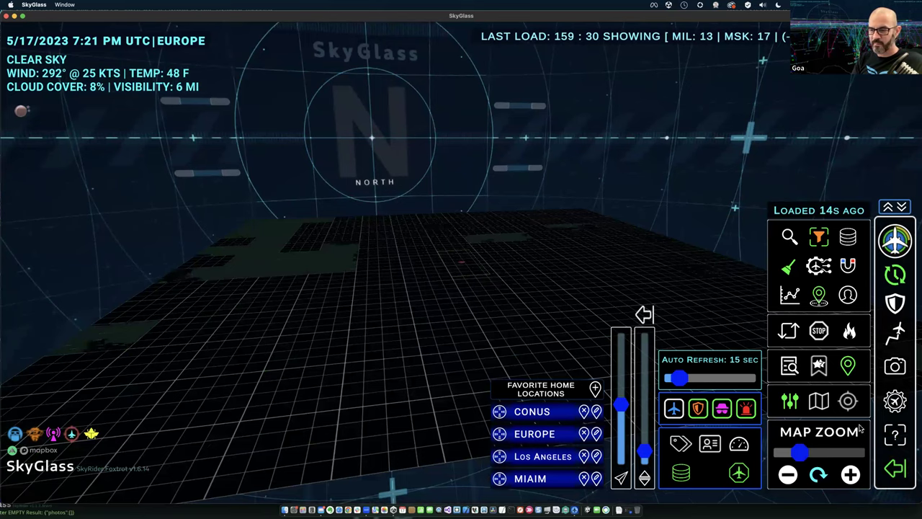
left_click(848, 401)
left_click_drag(435, 476, 460, 478)
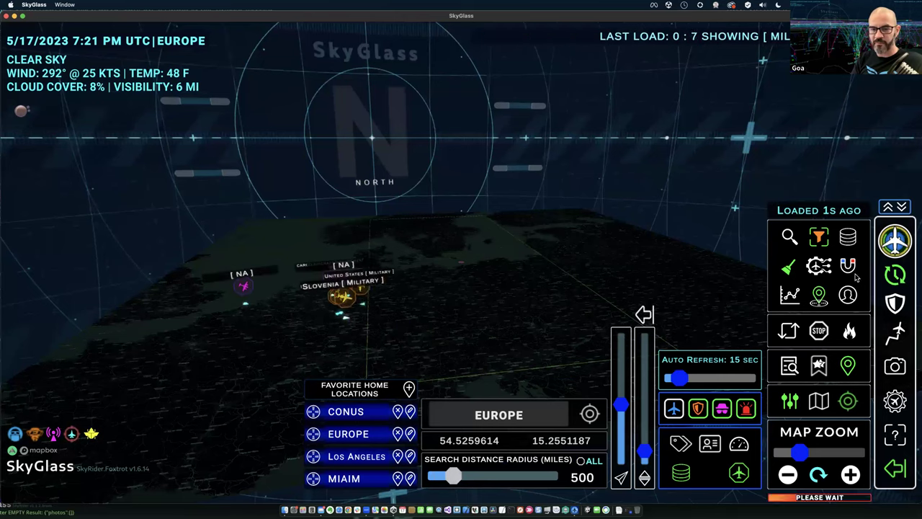
Examine the owner labels and flight information of the military and masked aircraft over Europe
left_click_drag(495, 345, 591, 297)
mouse_move(591, 297)
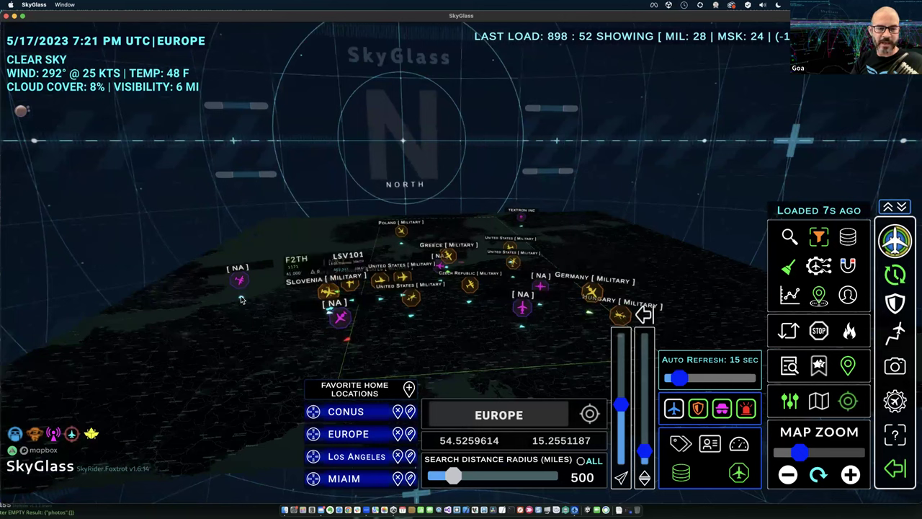
mouse_move(402, 245)
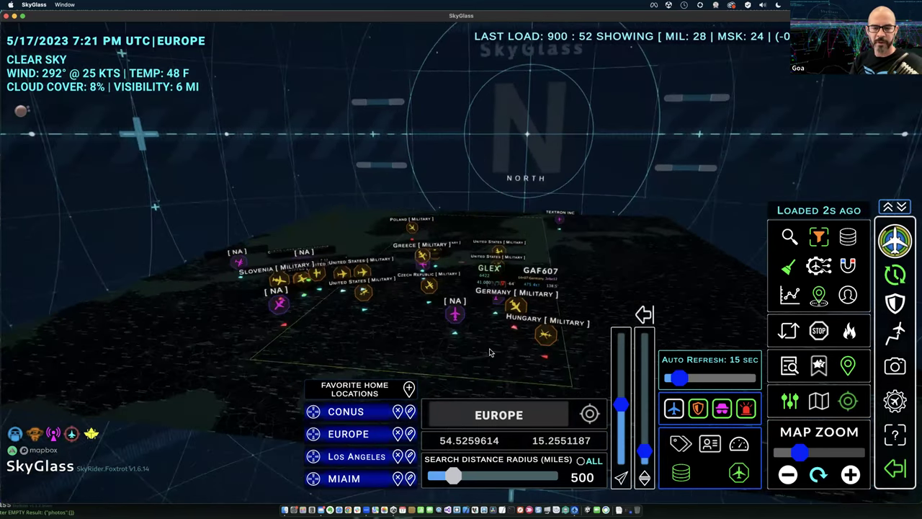
Raise the altitude scale to just over a third of its range and view the flight information of the masked E35L aircraft
left_click(645, 416)
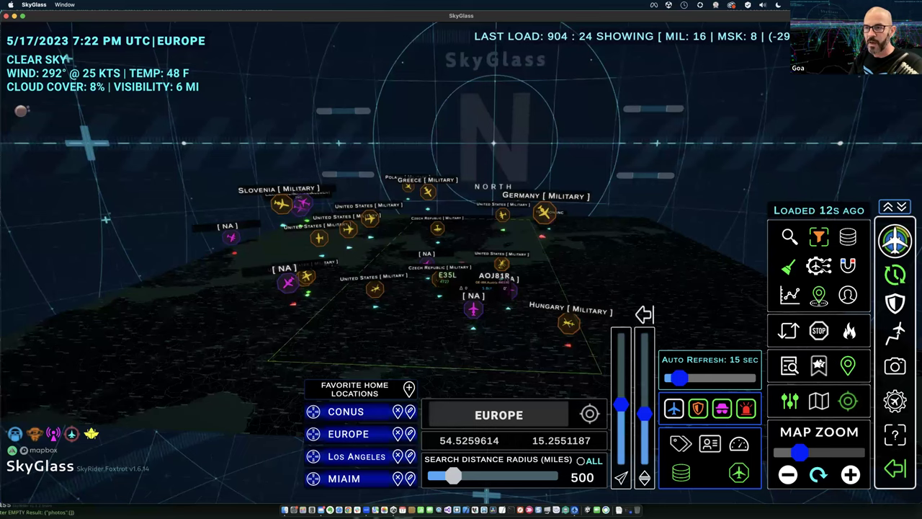
left_click(472, 329)
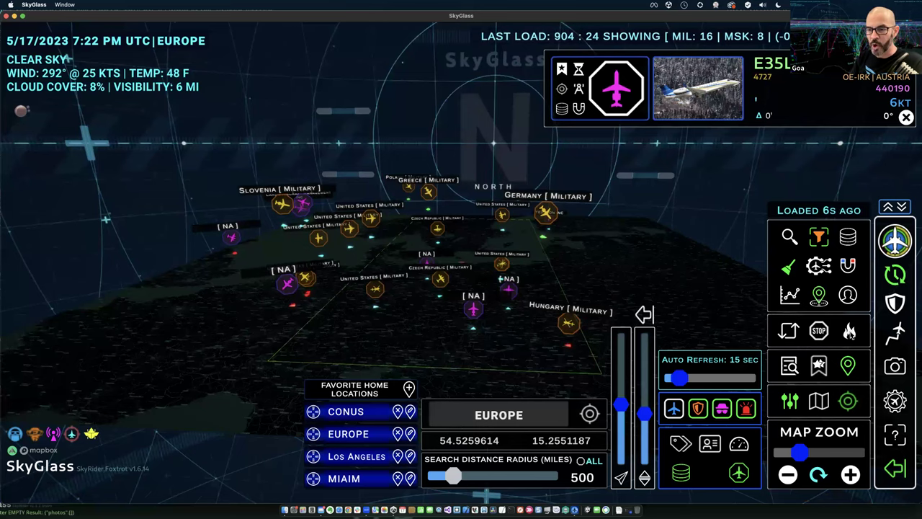
Clear all loaded aircraft and show the search options in place of the home location, favorites and scale controls
left_click(346, 411)
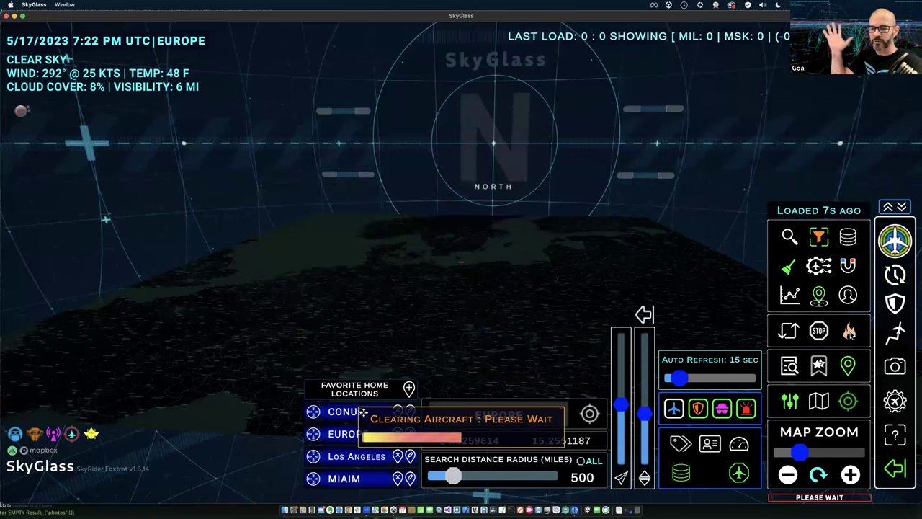
left_click(789, 238)
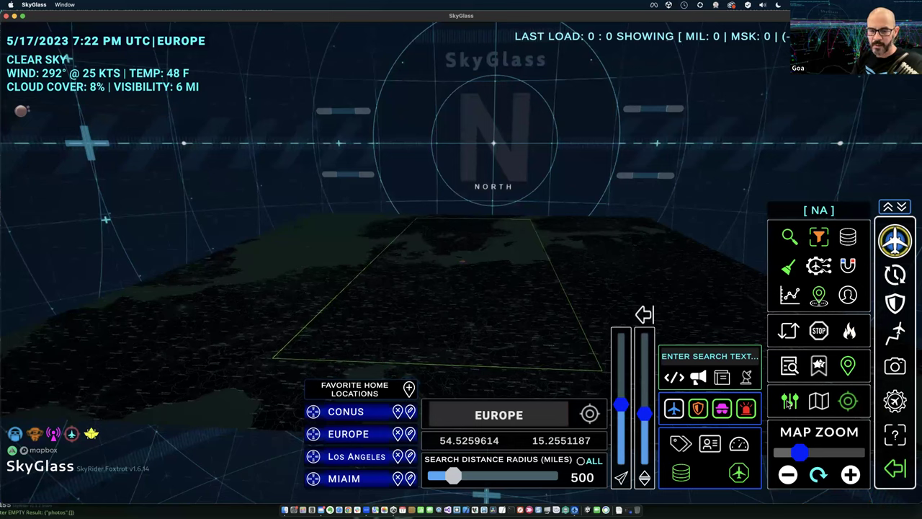
left_click(848, 401)
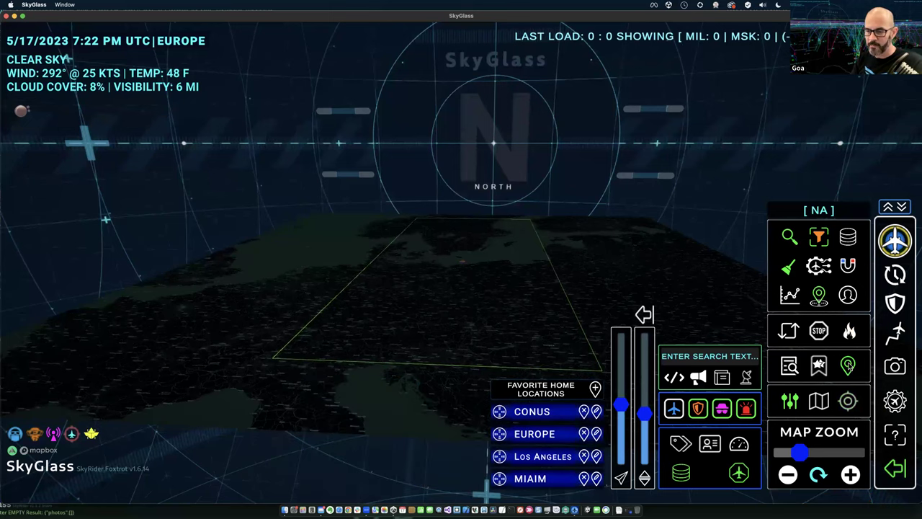
left_click(848, 366)
left_click(791, 403)
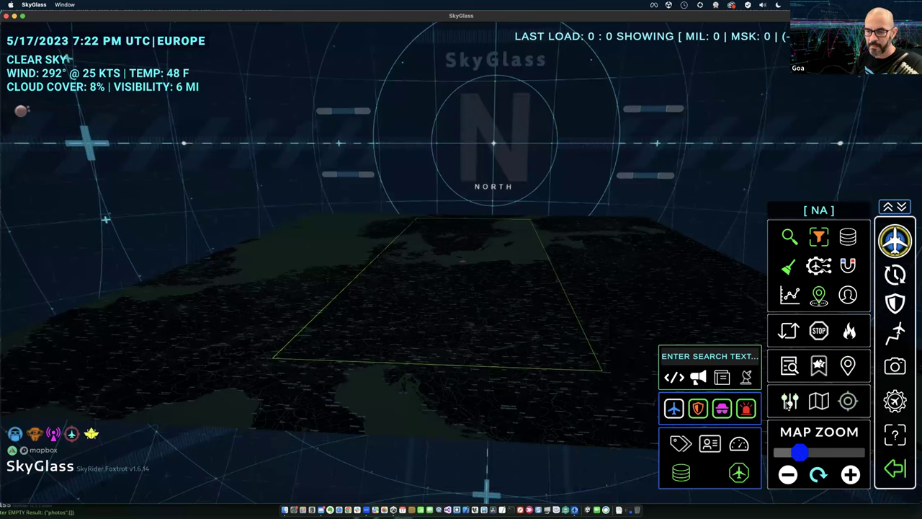
Try to search for an aircraft by the callsign AOJ81R
left_click(700, 357)
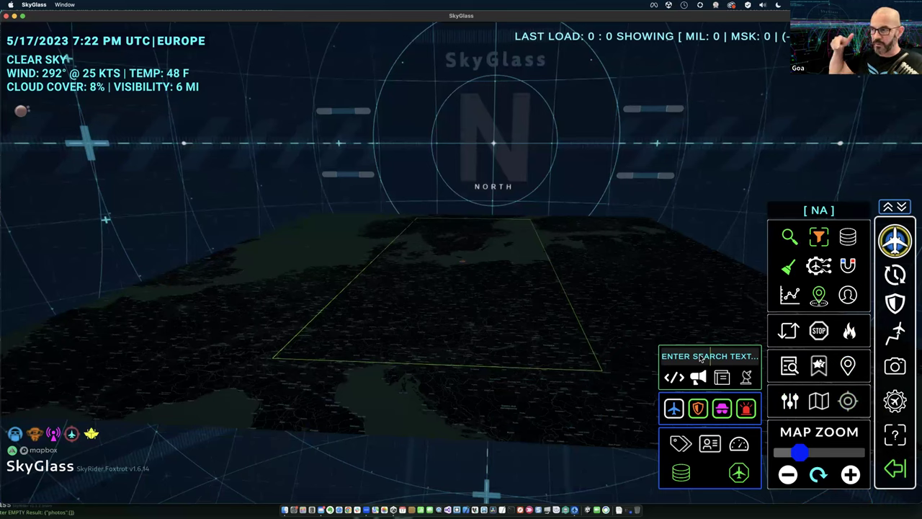
type("AOJ81R")
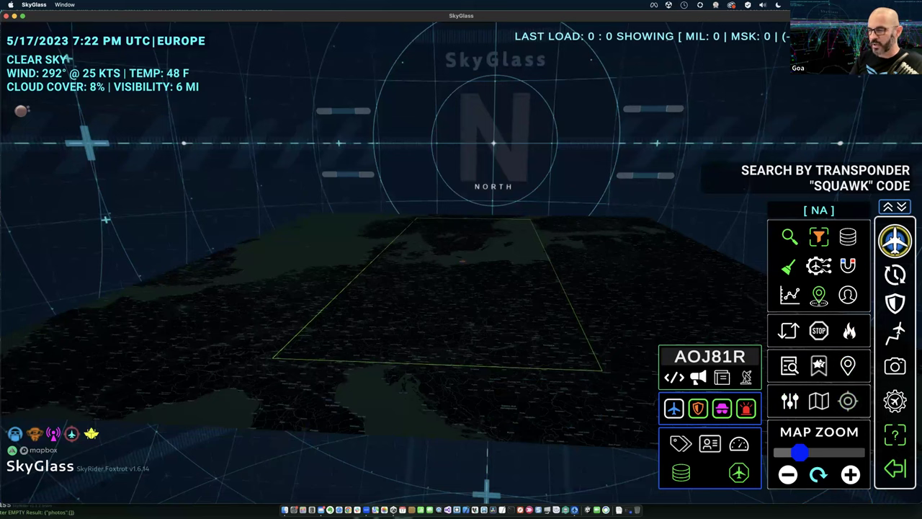
left_click(697, 378)
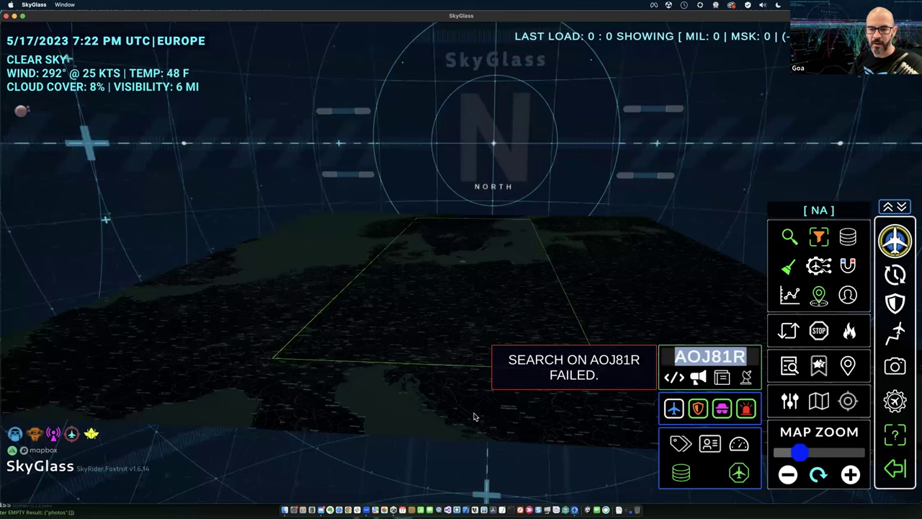
Load the Europe traffic to take the callsign GAF607 from the German military aircraft, and search for that callsign on a cleared map
left_click(901, 243)
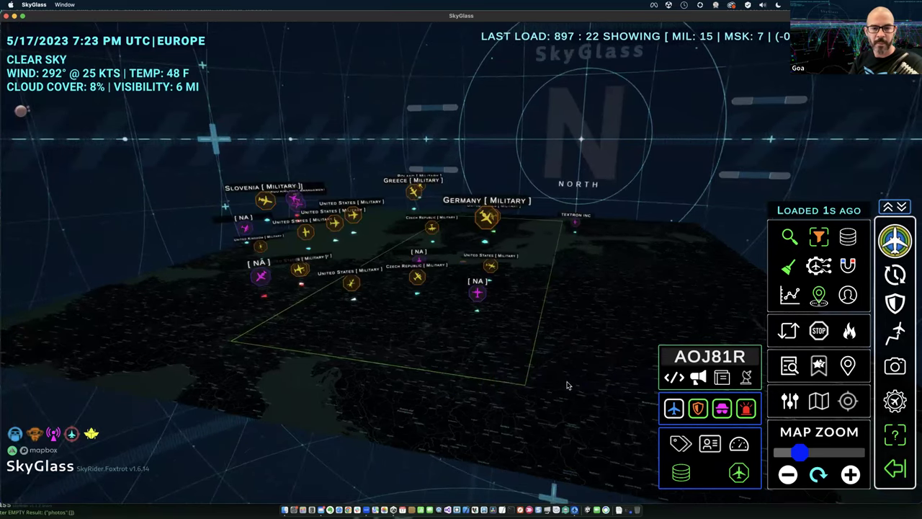
left_click(461, 237)
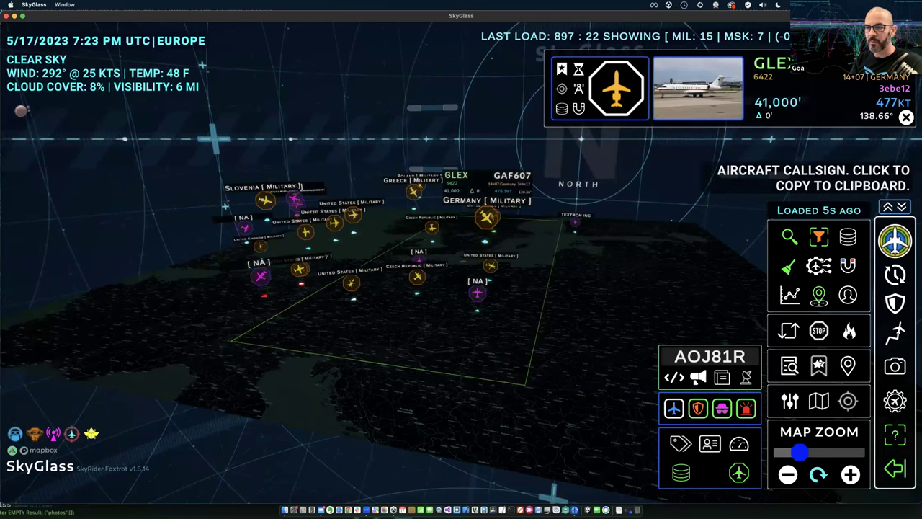
left_click(729, 358)
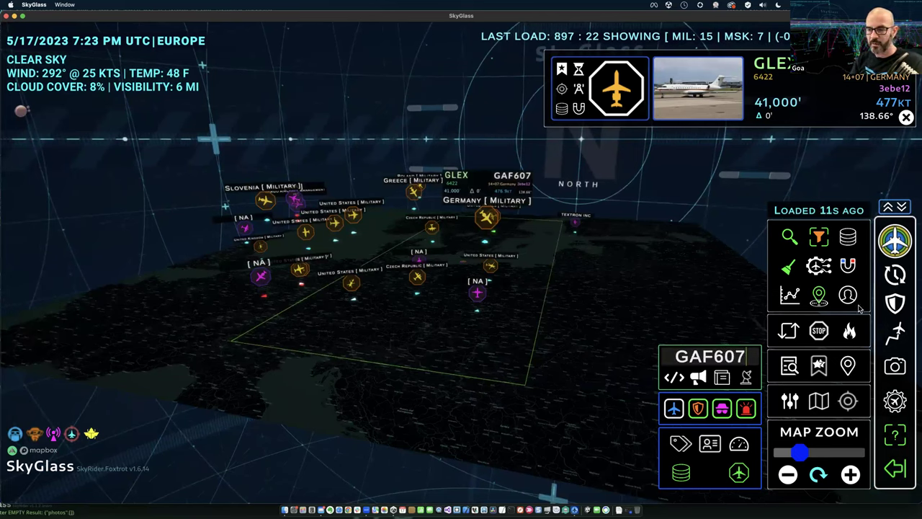
left_click(850, 330)
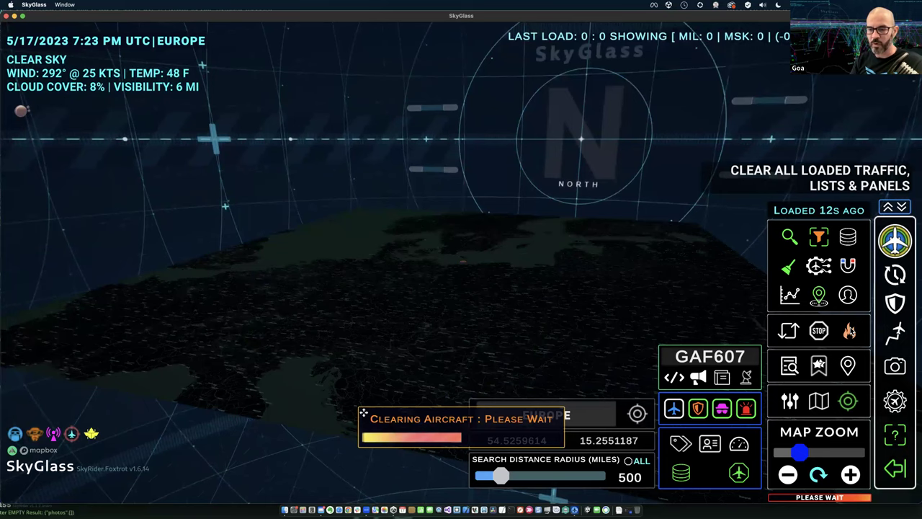
left_click(699, 380)
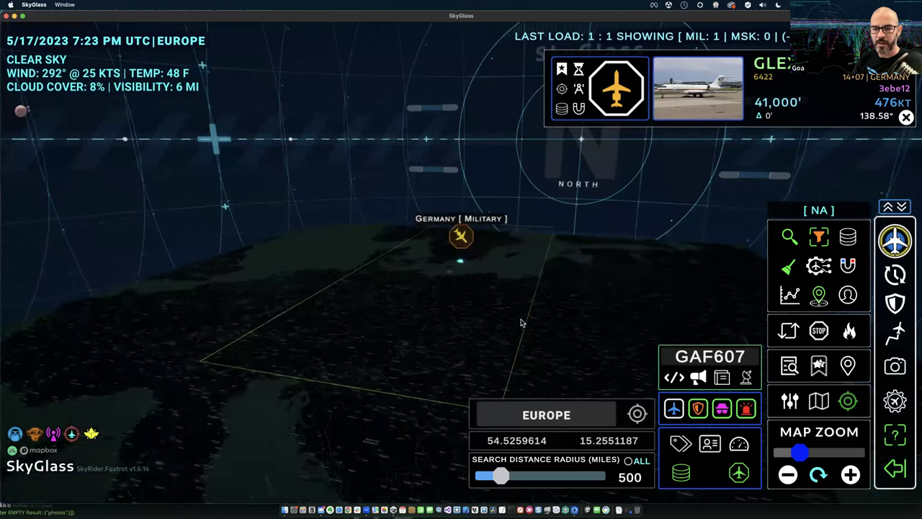
Lower the map zoom to about 15% of its range, switch home to the CONUS favorite and search by the squawk code 1200
left_click(710, 358)
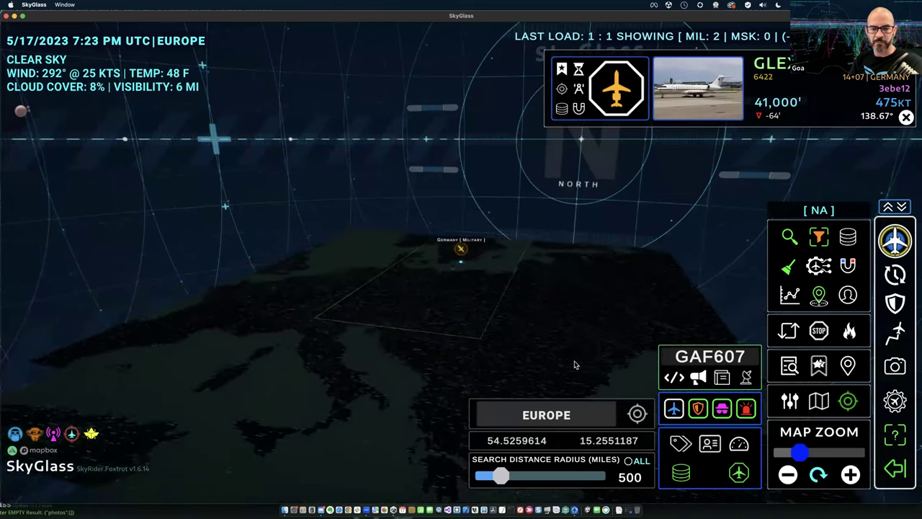
left_click_drag(795, 457, 789, 453)
double_click(718, 359)
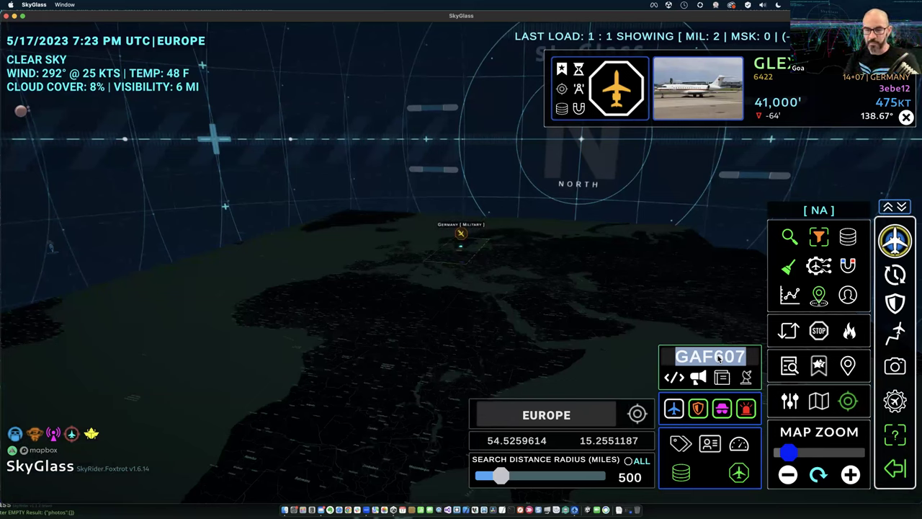
type("1200")
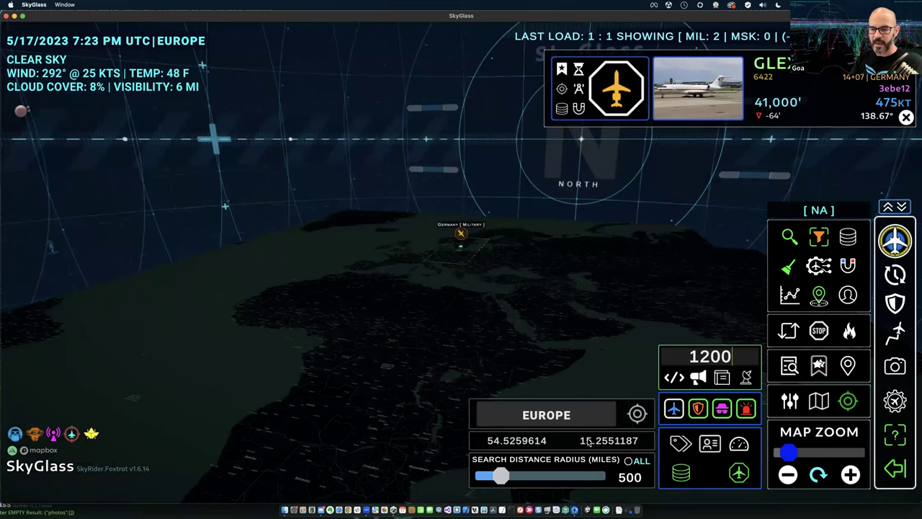
left_click(848, 366)
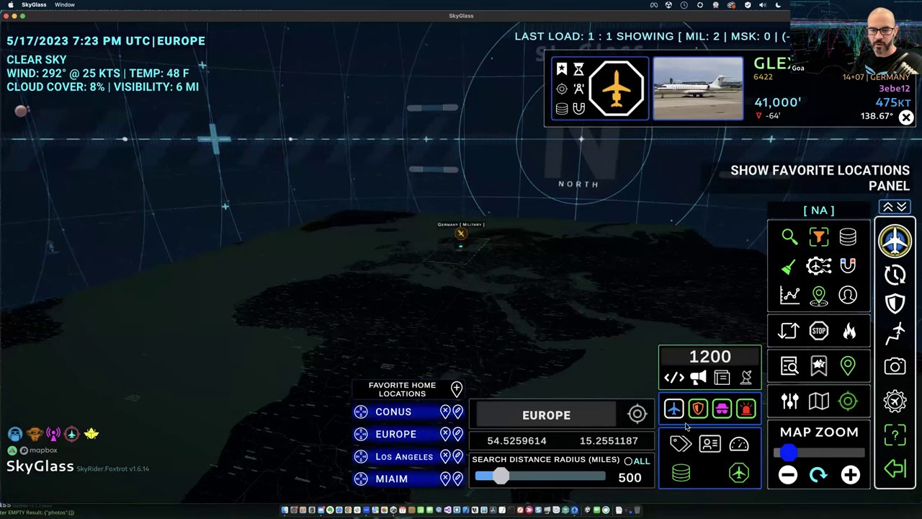
left_click(393, 411)
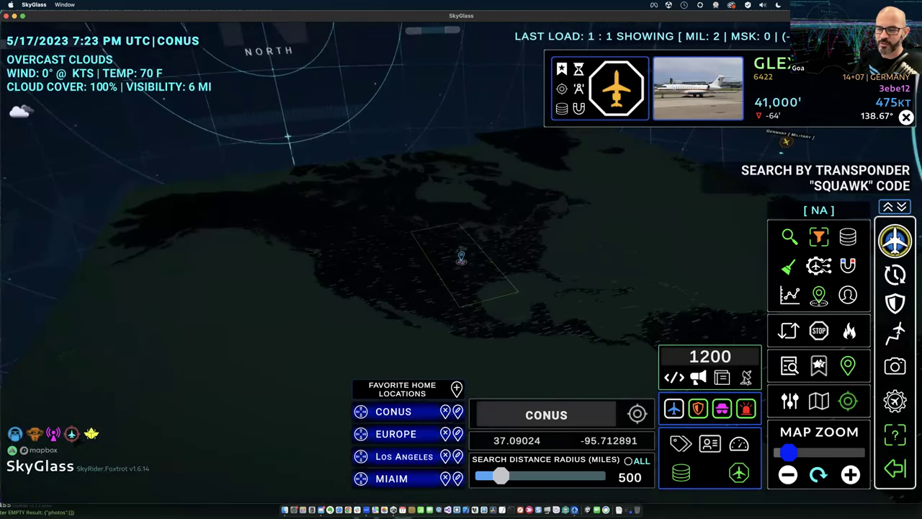
left_click(746, 378)
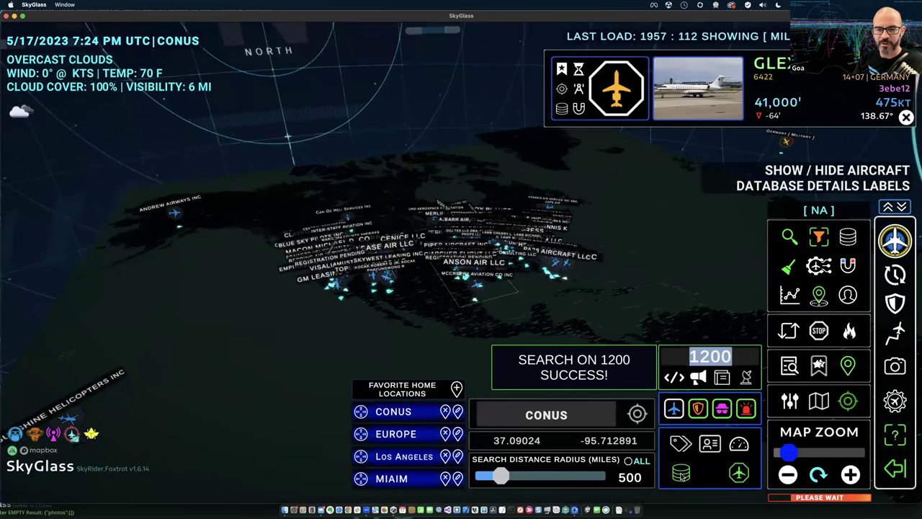
Hide the aircraft database details labels and view the flight information of a C182 in the southeastern United States
left_click(681, 474)
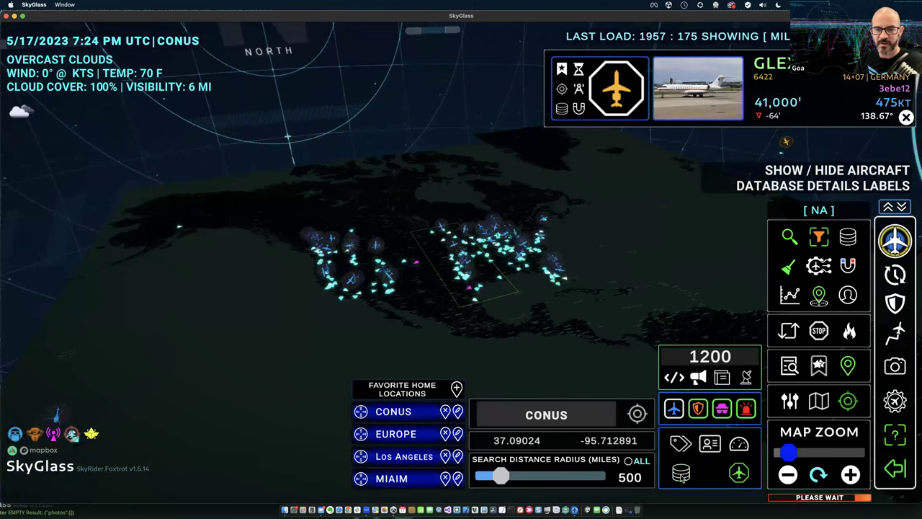
left_click(569, 268)
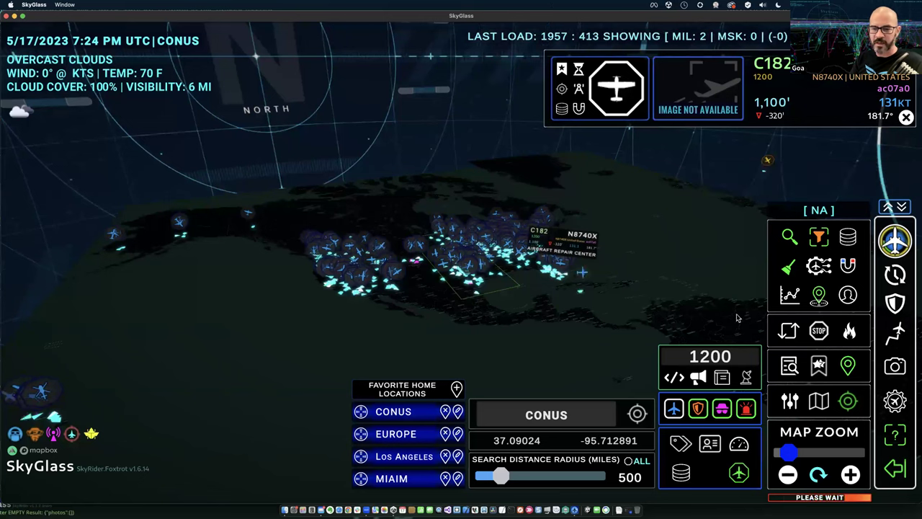
Stop the aircraft loading, clear all traffic from the map and hide the home location and search controls
left_click(820, 332)
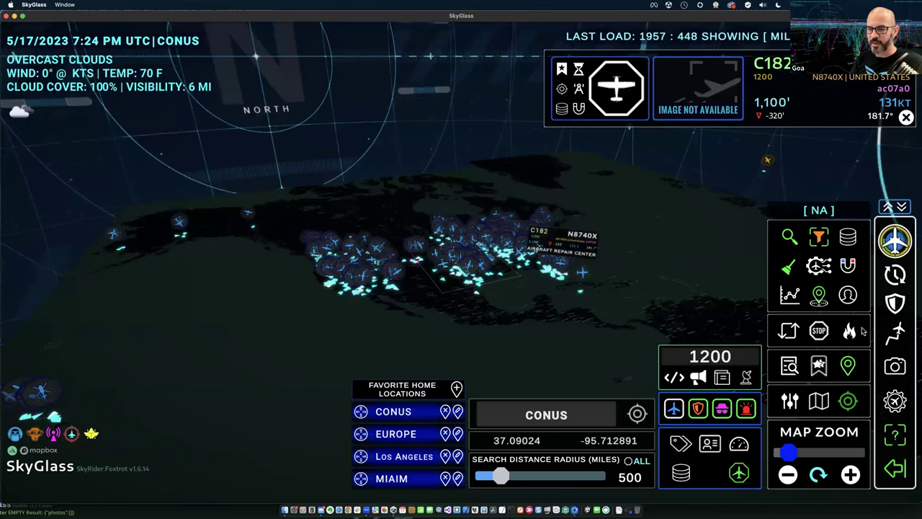
left_click(851, 331)
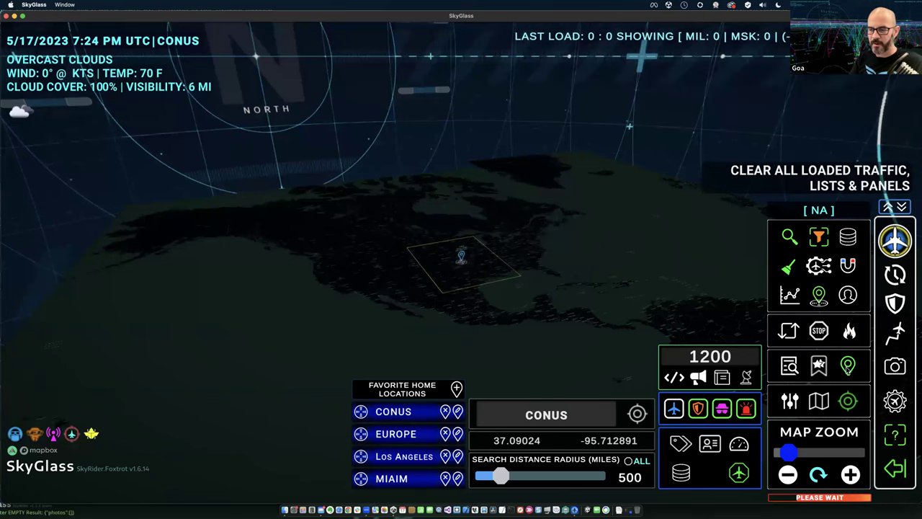
left_click(849, 401)
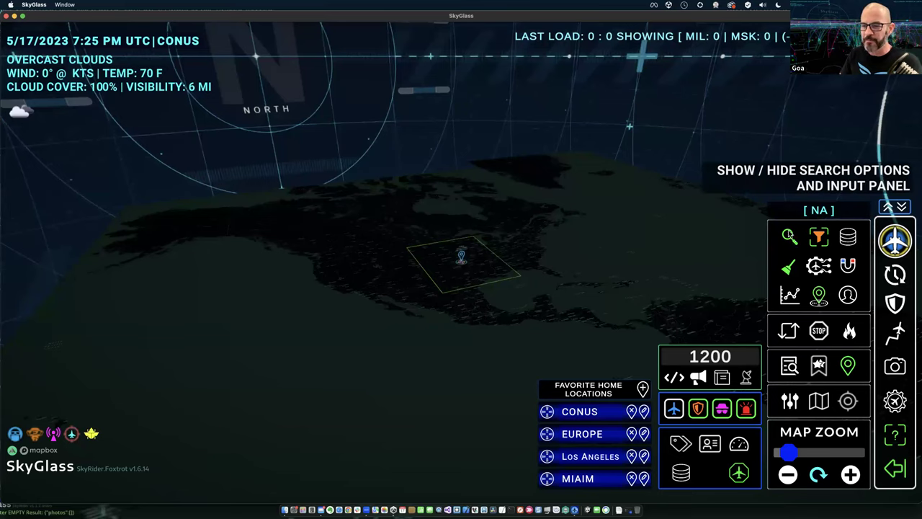
left_click(790, 238)
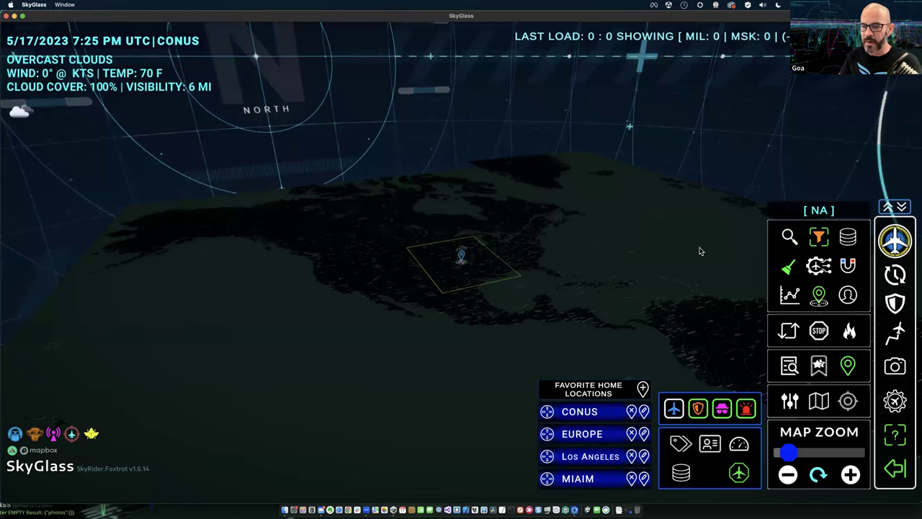
right_click_drag(652, 288, 686, 364)
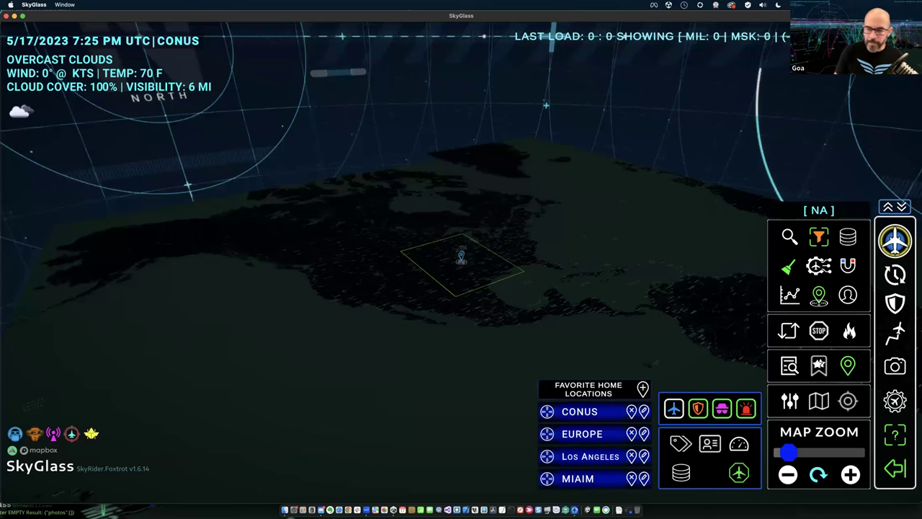
Show the aircraft watchlist and load the air traffic around the CONUS home location
left_click(818, 366)
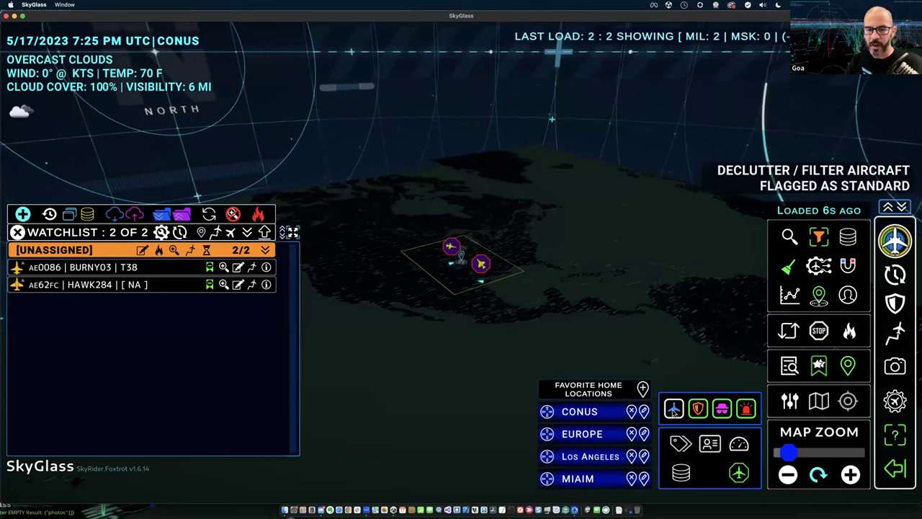
left_click(893, 244)
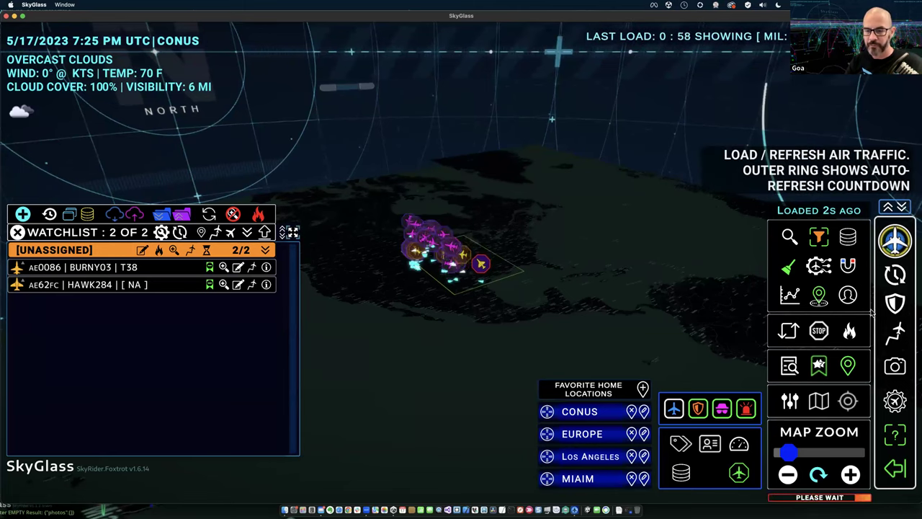
Set the search radius around CONUS to 50 miles and reload the air traffic from a cleared map
left_click(849, 402)
left_click_drag(503, 479, 482, 474)
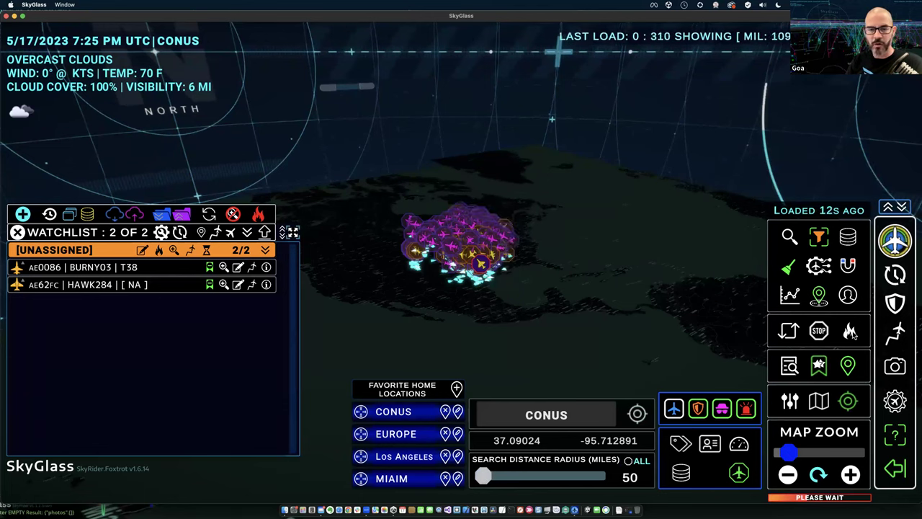
left_click(850, 331)
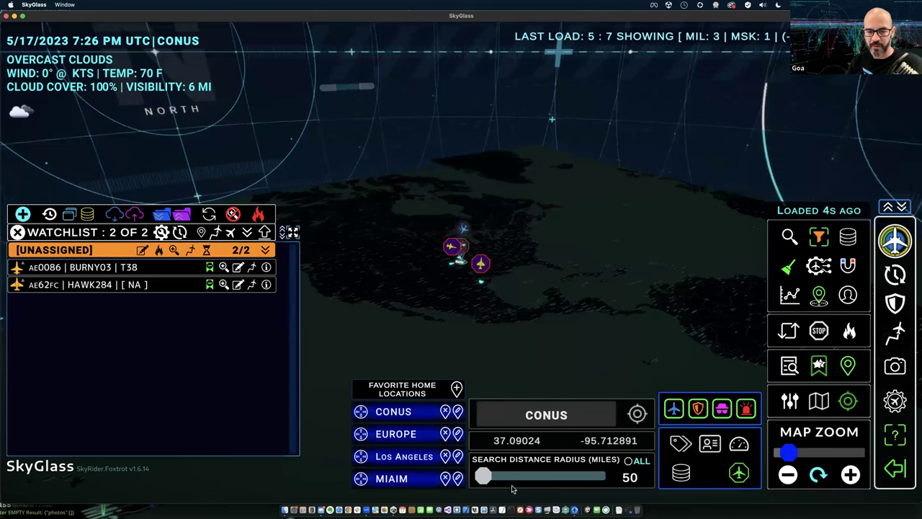
Raise the map zoom to nearly half its range, reload the CONUS traffic within 100 miles and select the P32R aircraft
left_click(819, 454)
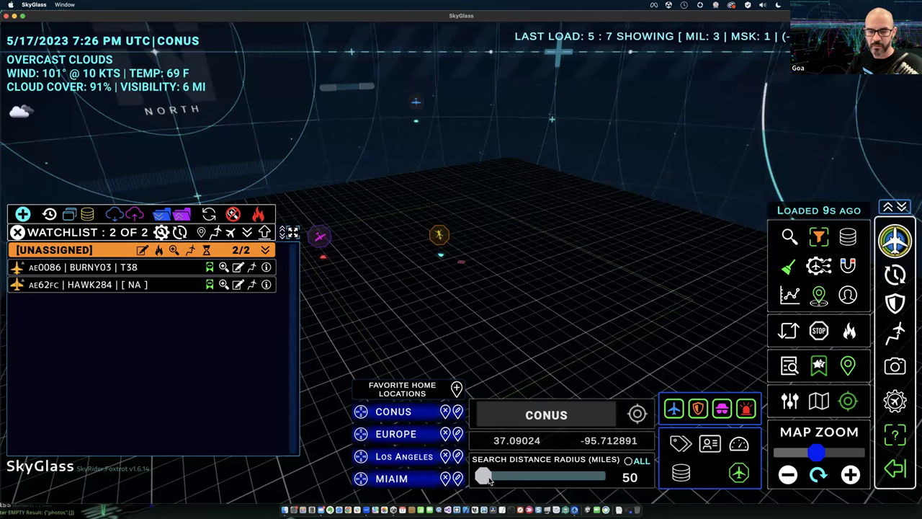
left_click_drag(489, 482, 492, 479)
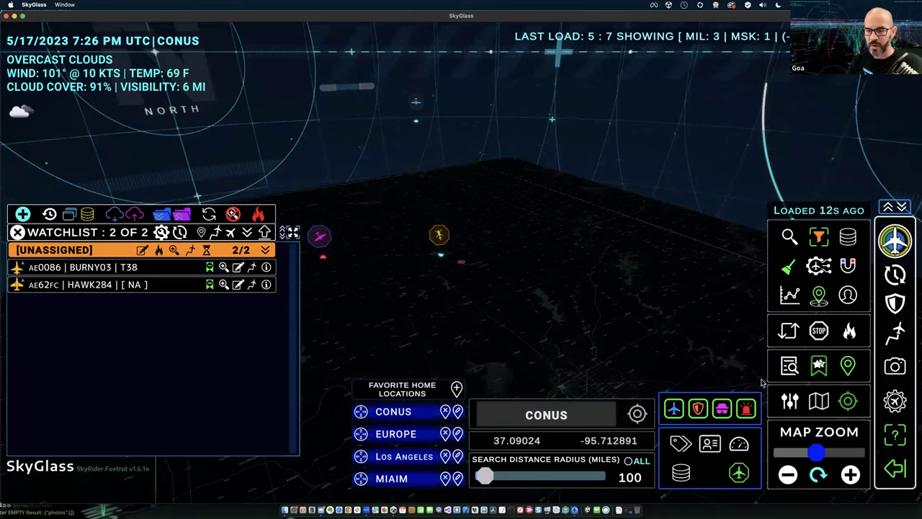
left_click(894, 239)
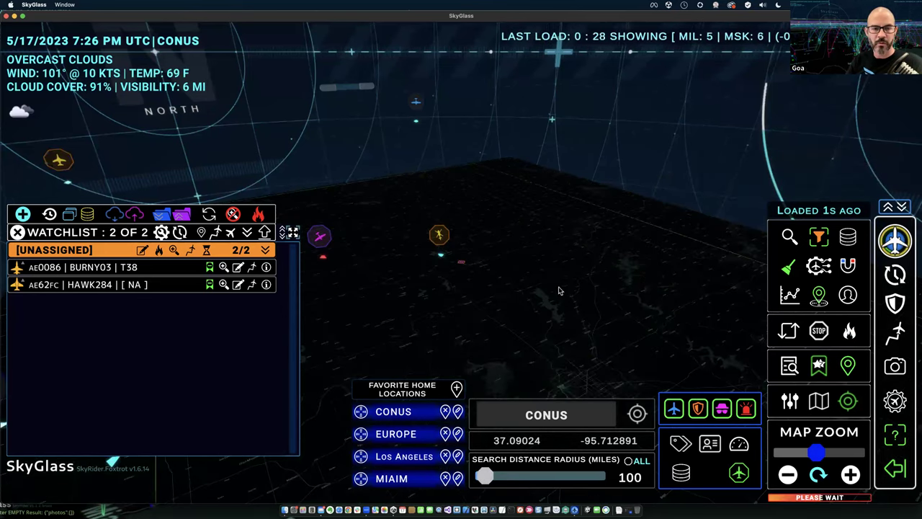
left_click(599, 314)
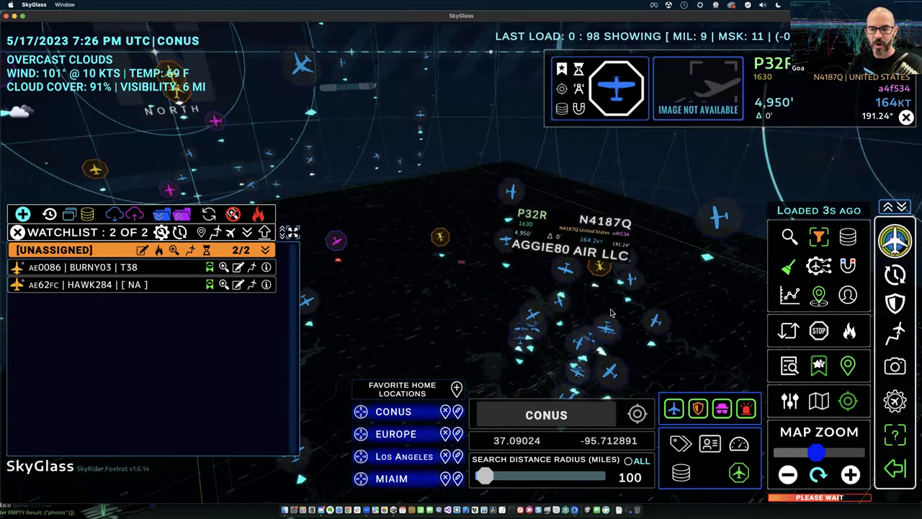
Add the ULAC N728PT, the H60 LUNAR42 and the C210 N54R from the map to the watchlist
left_click(461, 310)
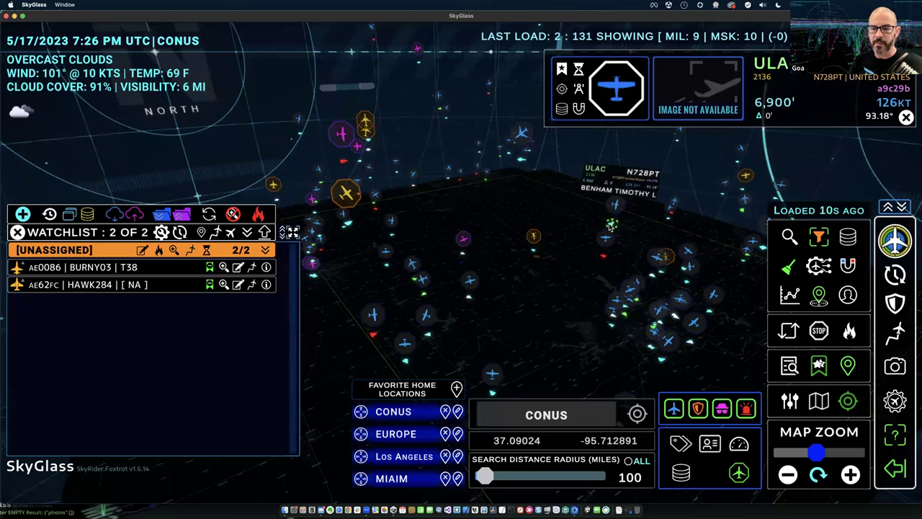
key("w")
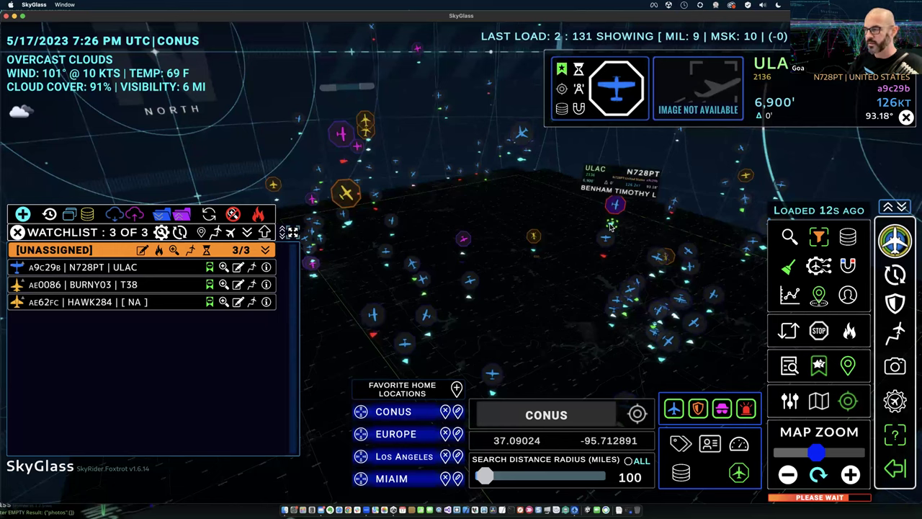
left_click(532, 248)
key("w")
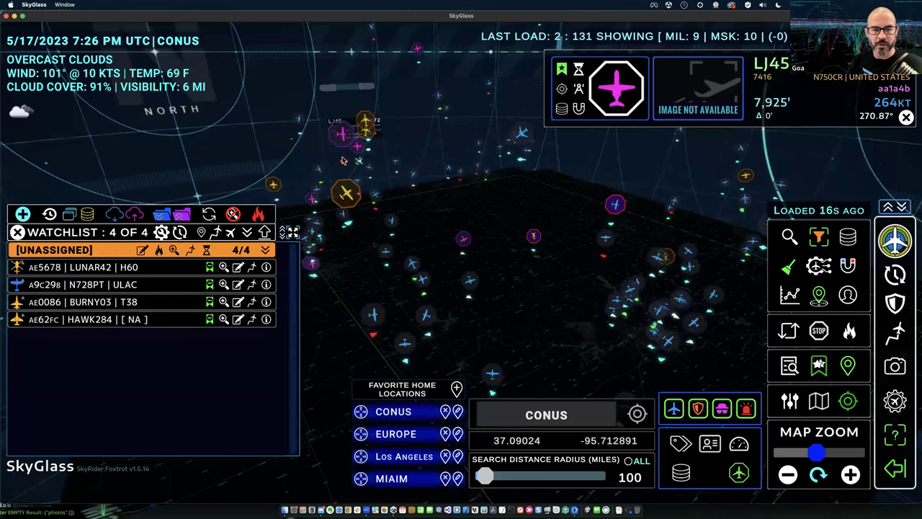
left_click(341, 133)
key("w")
Add the E75L SKW5555, the P28A SCU20 and the BE35 N9348Y from the map to the watchlist
left_click(527, 155)
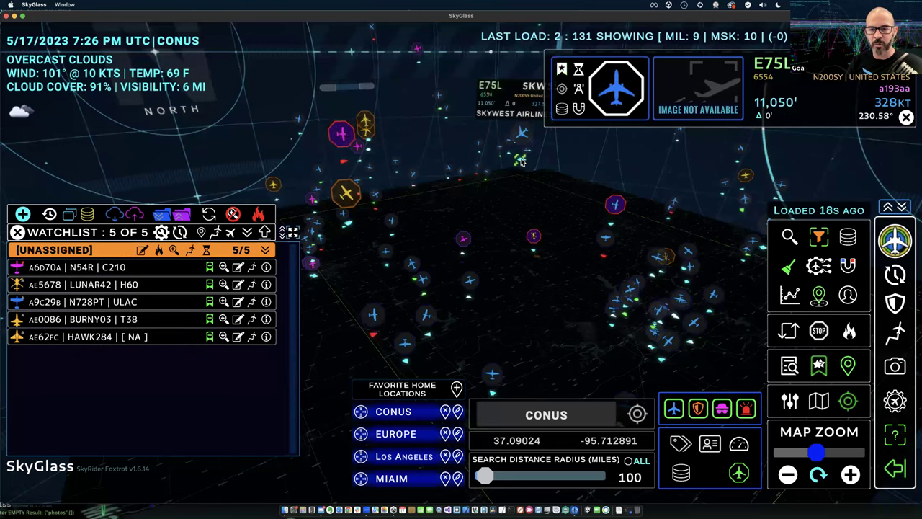
key("w")
left_click(393, 237)
key("w")
left_click(314, 236)
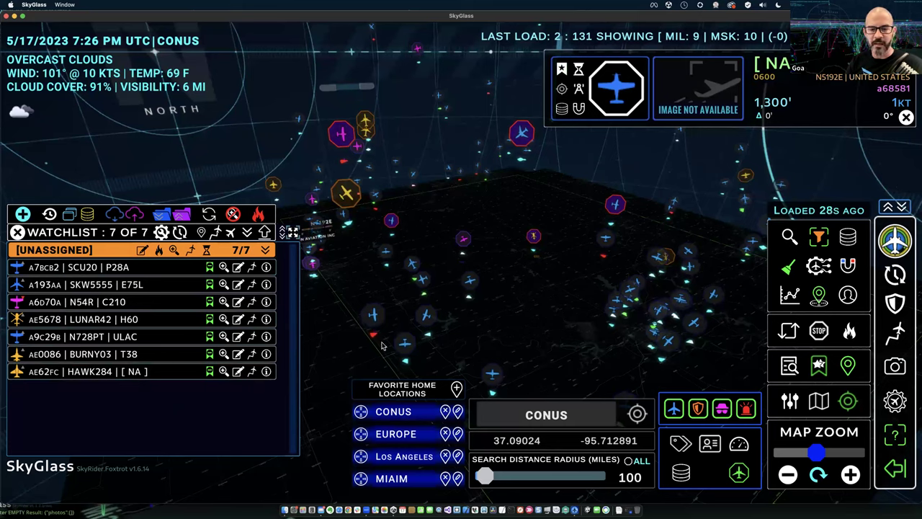
left_click(373, 314)
Add the C172 N49RH, the C185 N725, the P32R N4187Q and the TEX2 WIRE31 from the map to the watchlist
left_click(470, 281)
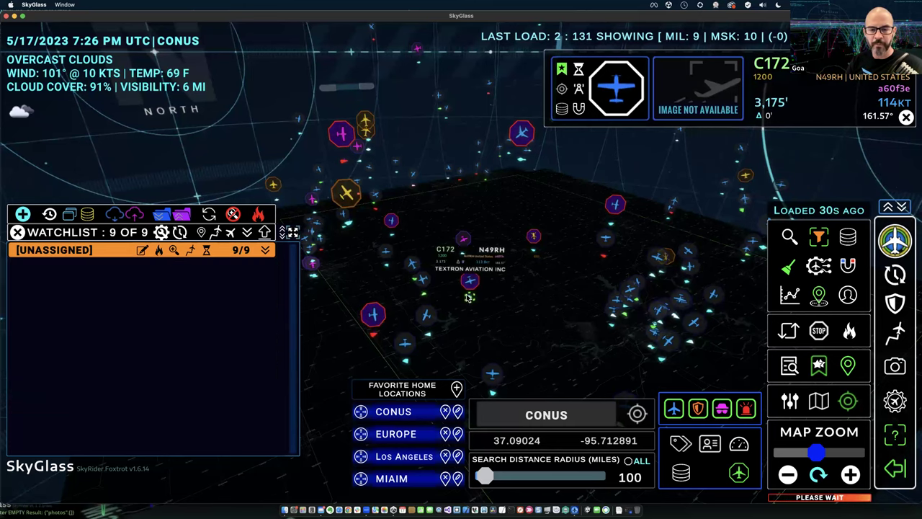
left_click(463, 254)
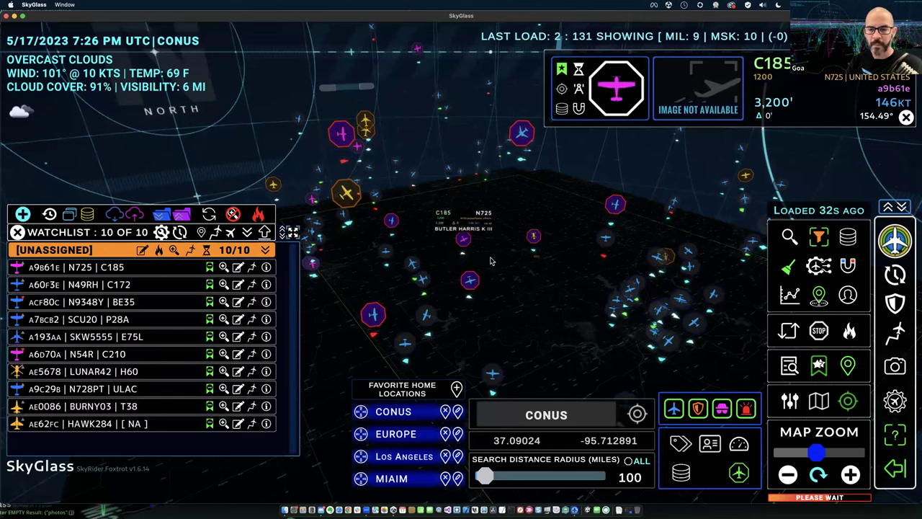
left_click(652, 279)
mouse_move(533, 236)
middle_mouse_down()
mouse_move(510, 294)
mouse_move(524, 284)
mouse_move(545, 176)
middle_mouse_up()
left_click(505, 97)
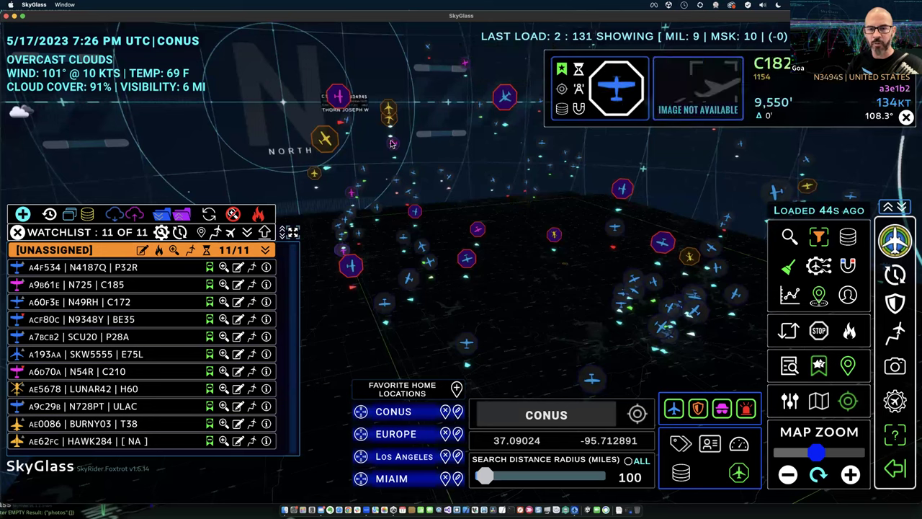
left_click(328, 171)
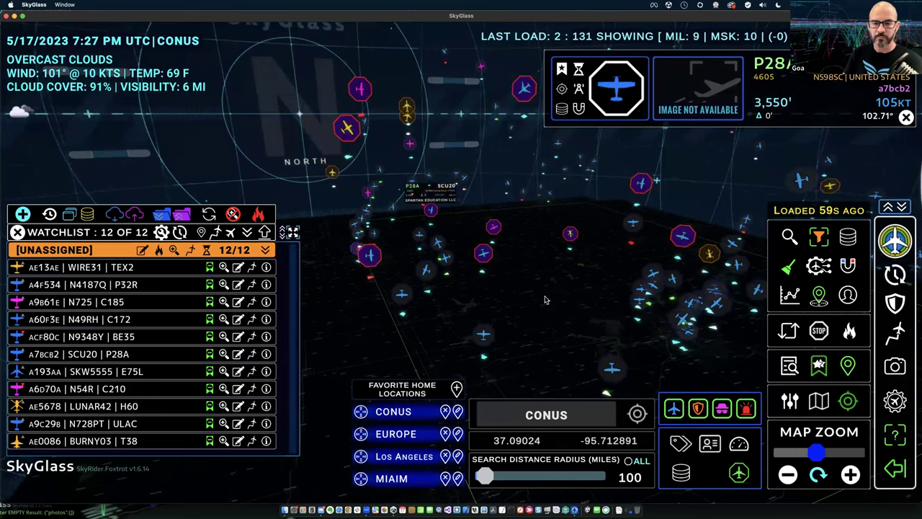
Set a new home location on the map and enlarge the watchlist panel, keeping its additional functions shown
double_click(504, 296)
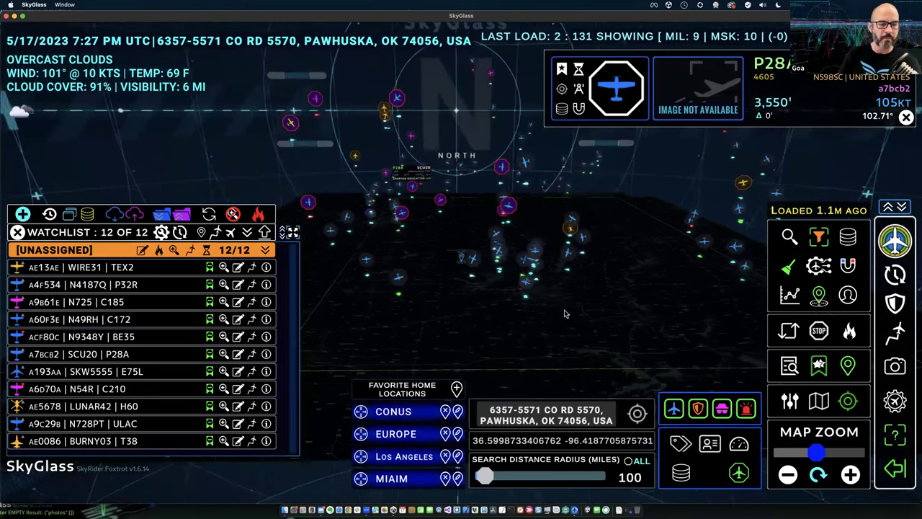
left_click(292, 232)
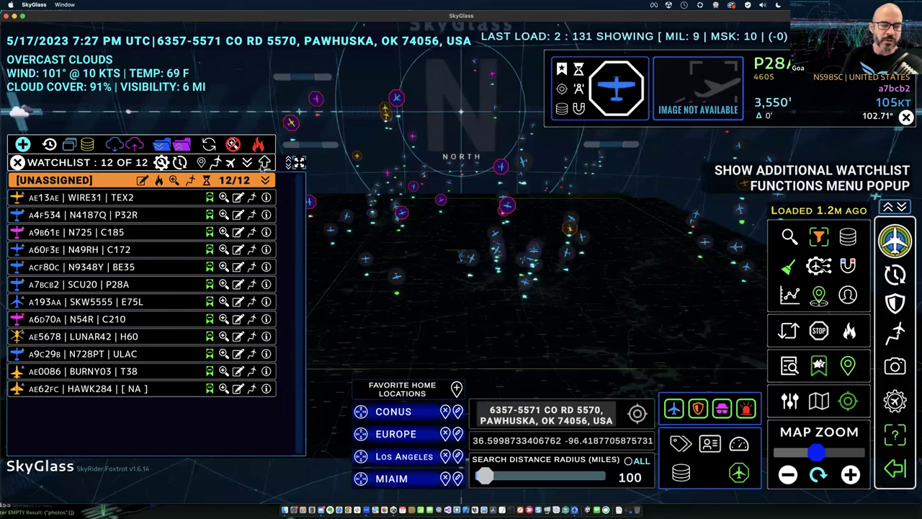
left_click(265, 162)
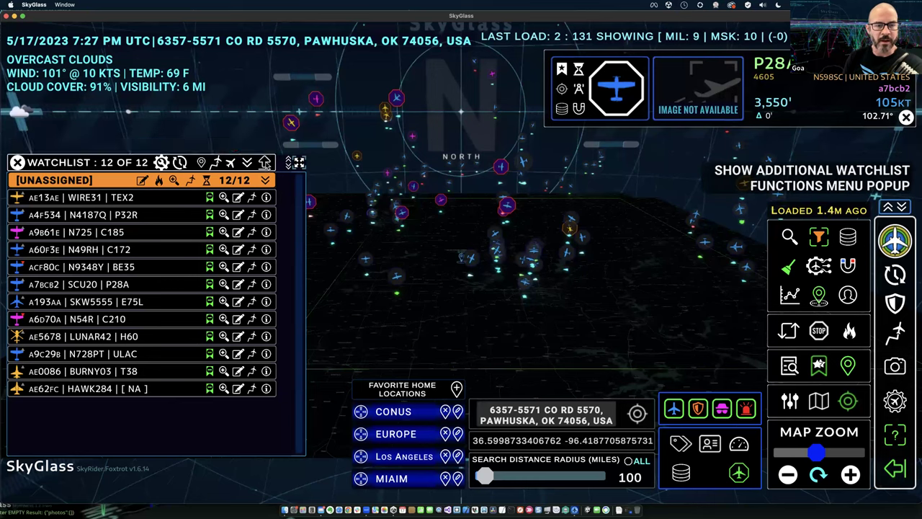
left_click(265, 162)
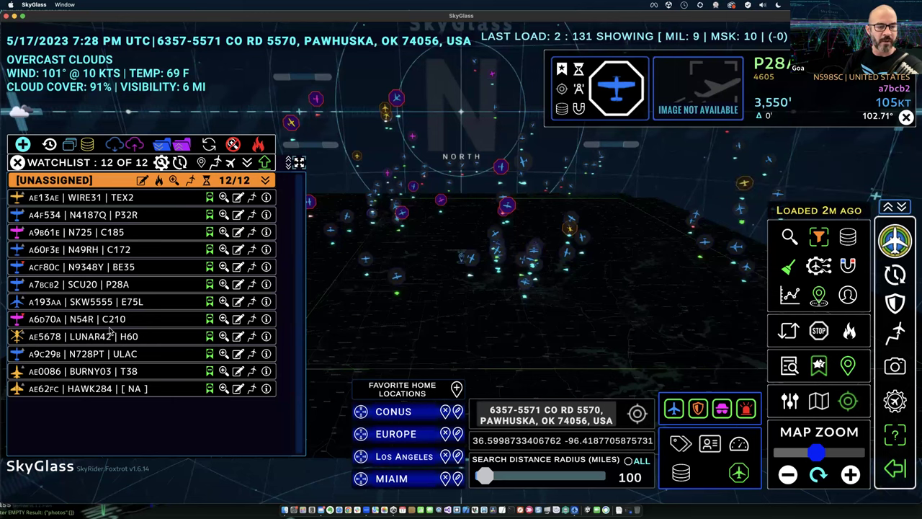
Group the watchlist by aircraft type in a panel widened to two columns, and hide the home location controls and favorite locations
left_click(70, 145)
left_click_drag(333, 163, 590, 153)
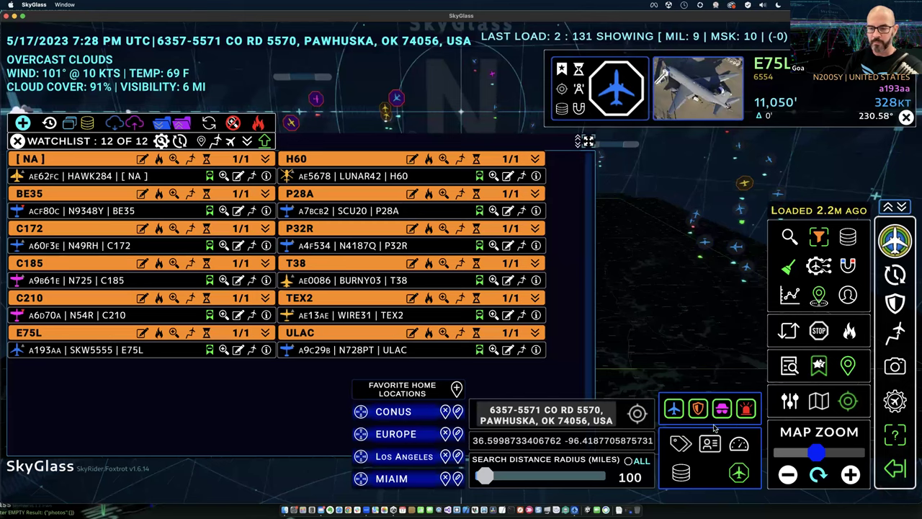
left_click(848, 406)
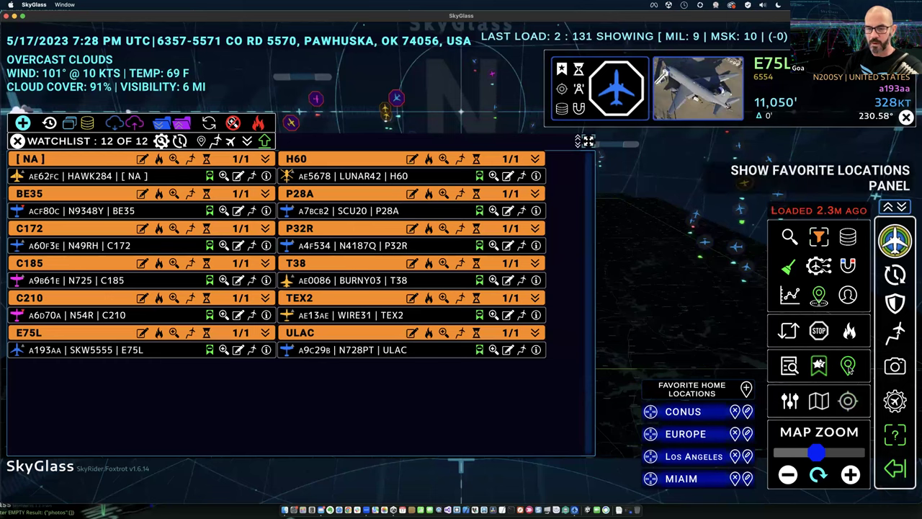
left_click(847, 371)
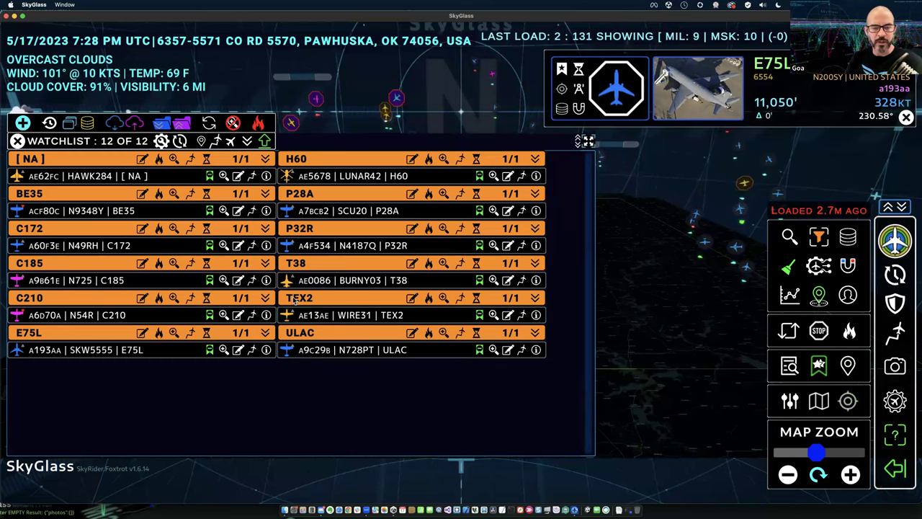
Rename the TEX2 watchlist group to TRAINER
left_click(411, 299)
left_click(471, 273)
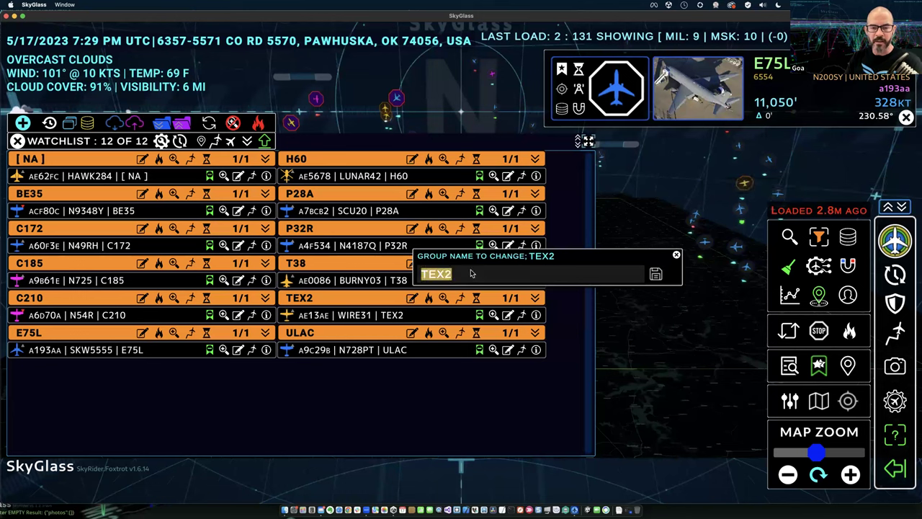
type("TRAIN")
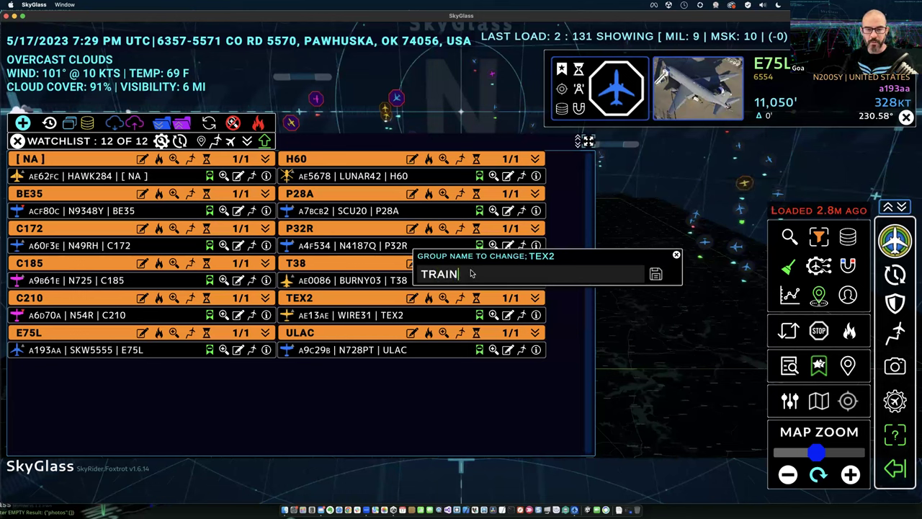
type("ER")
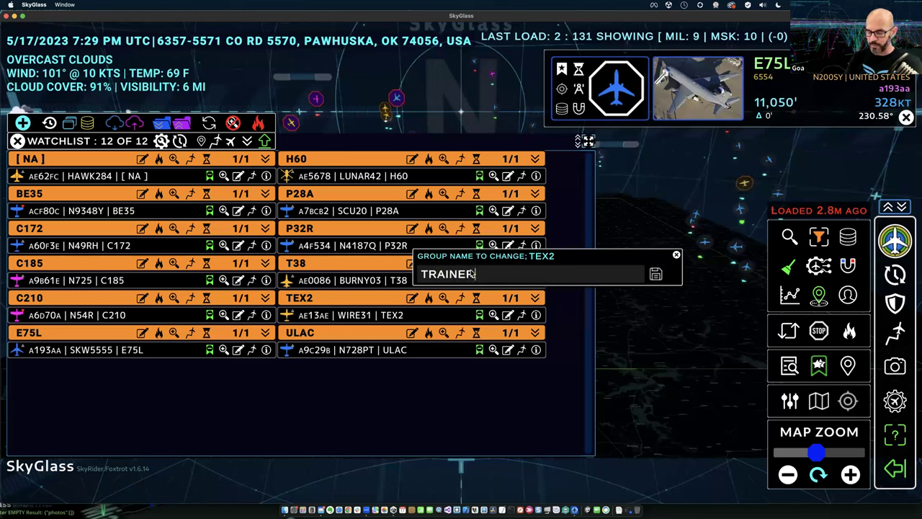
key("Return")
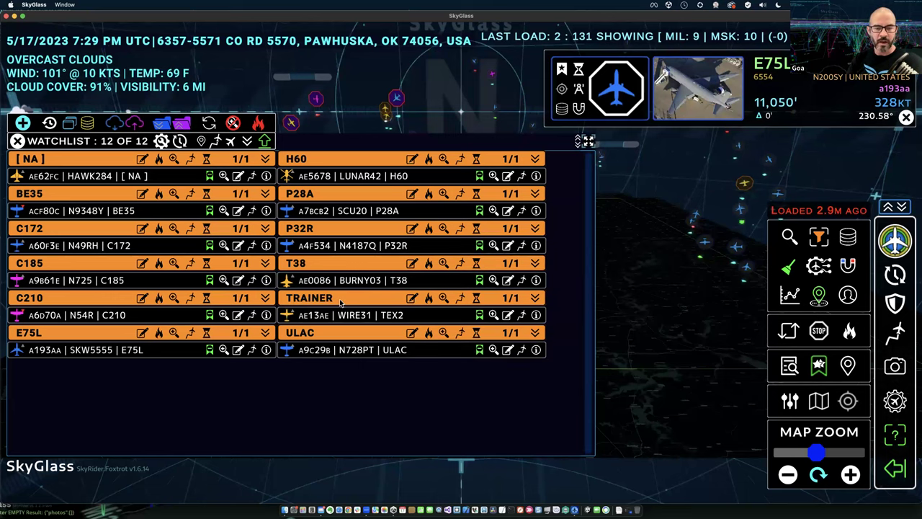
mouse_move(304, 310)
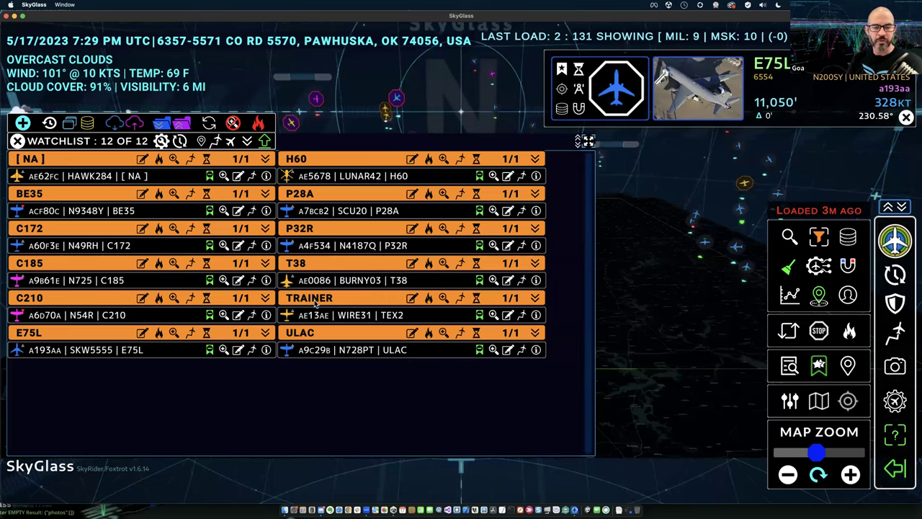
mouse_move(289, 285)
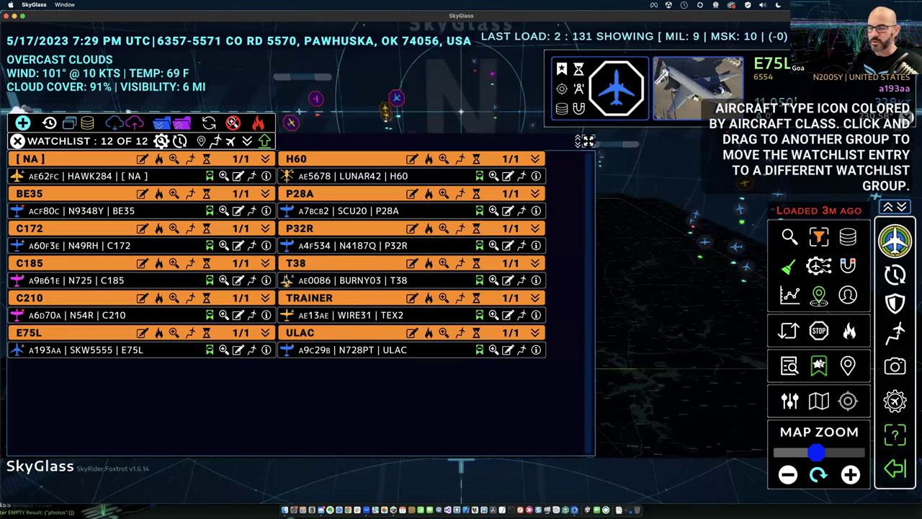
mouse_move(365, 284)
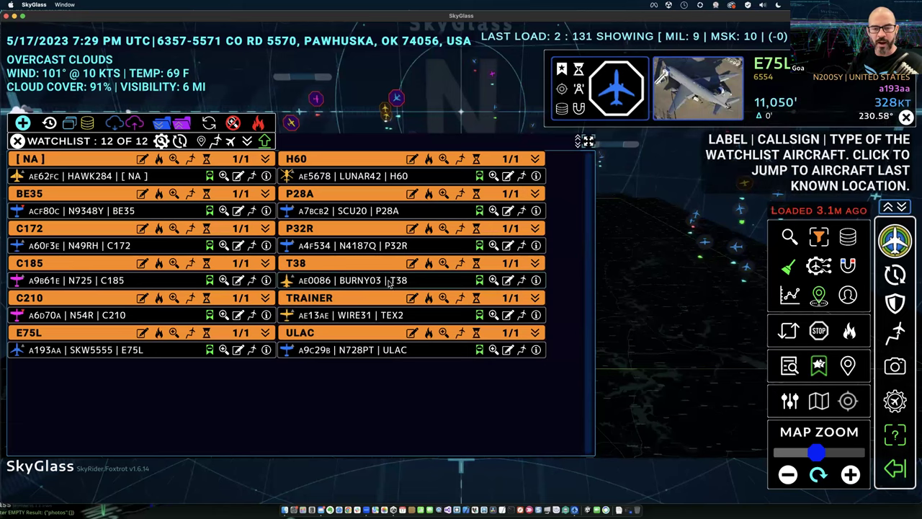
left_click(507, 280)
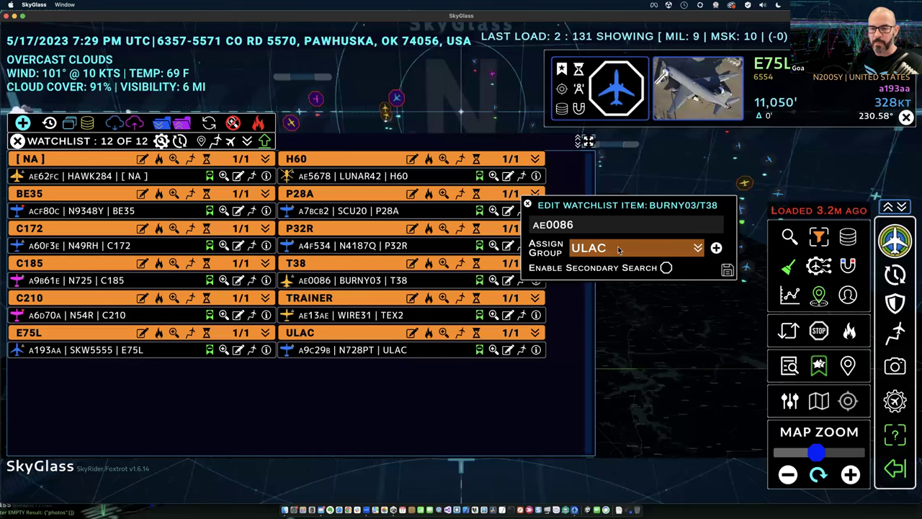
left_click(698, 249)
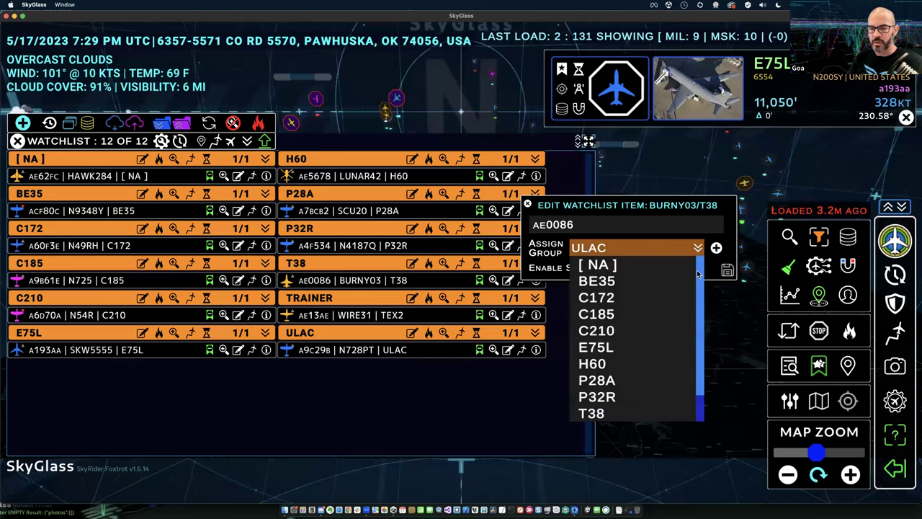
scroll(701, 307, "down", 2)
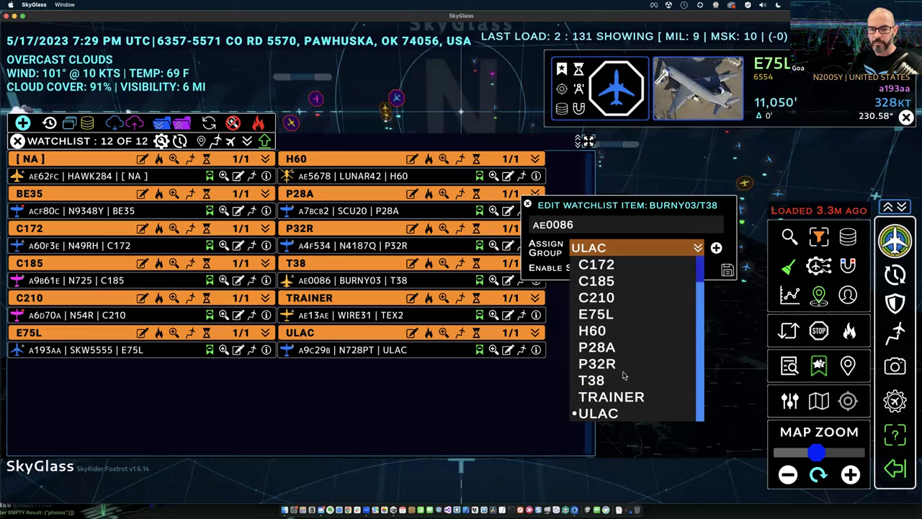
left_click(530, 394)
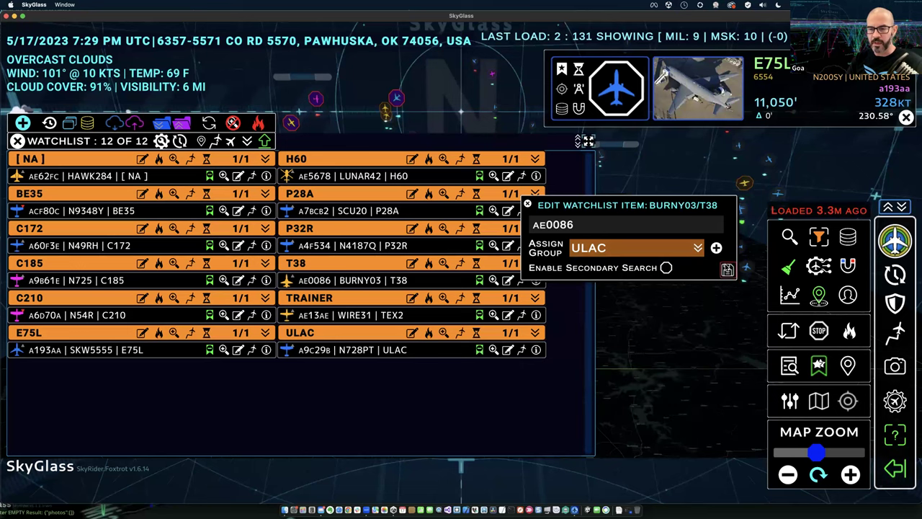
left_click(527, 204)
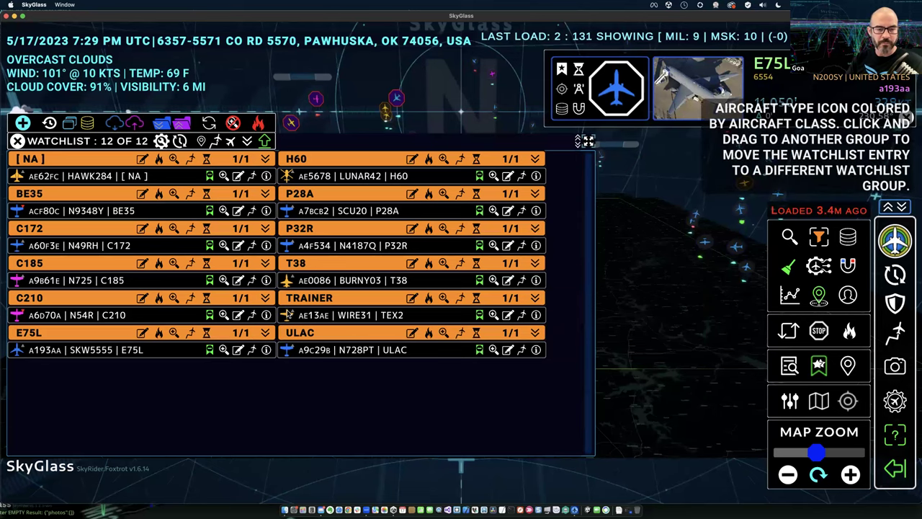
Move WIRE31 into the ULAC watchlist group and rename that group to TEST
left_click_drag(287, 315, 293, 332)
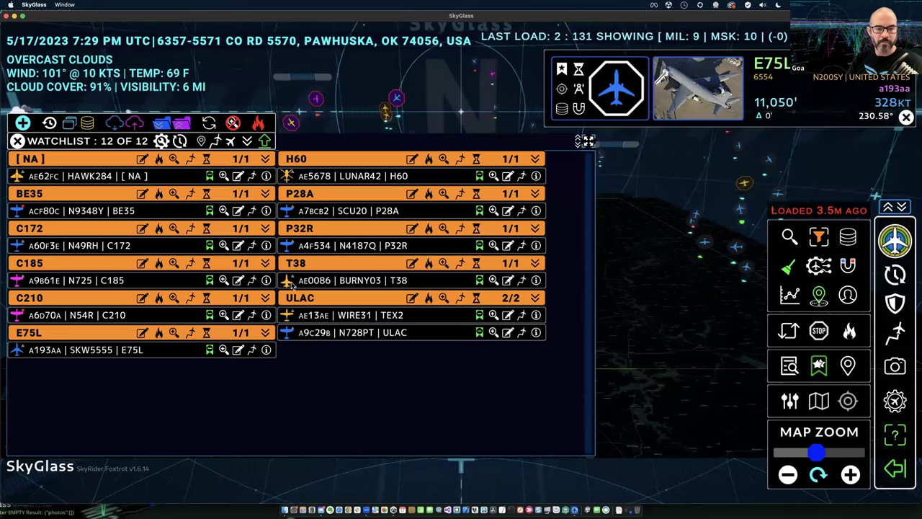
left_click(414, 299)
left_click(482, 275)
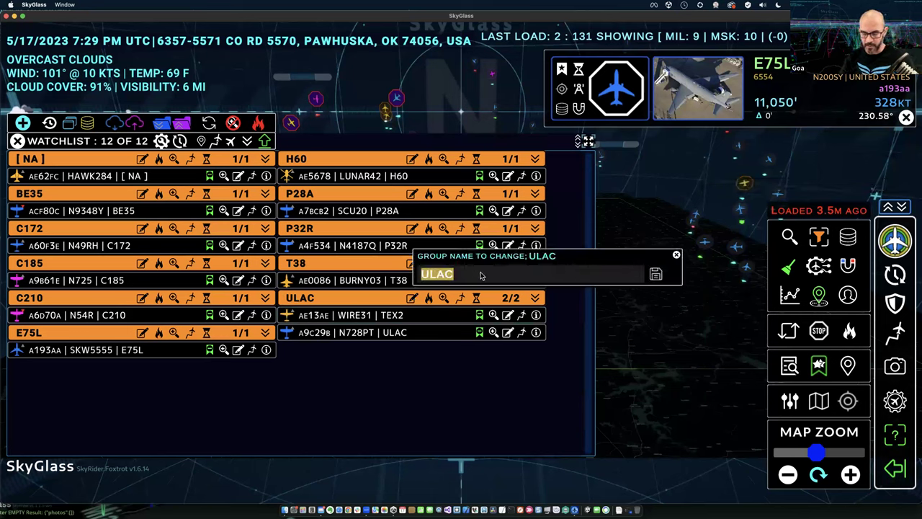
type("TEST")
key("Return")
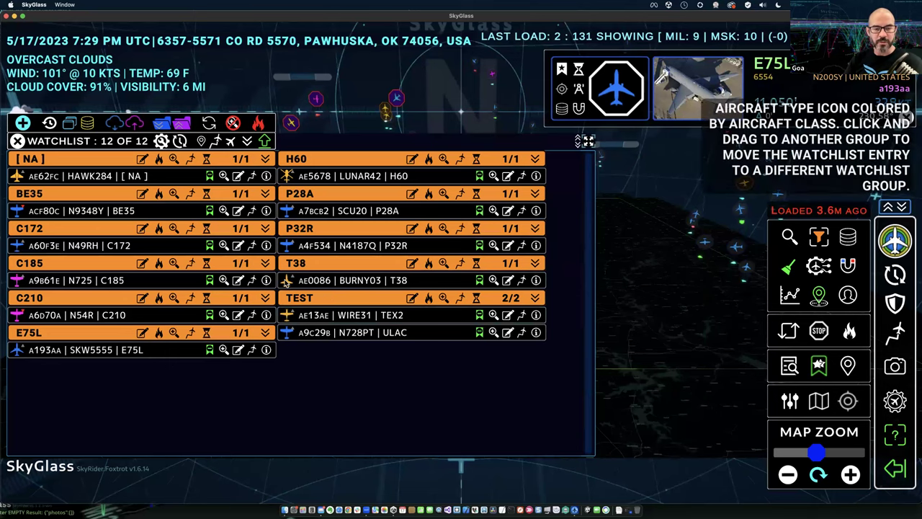
Move BURNY03, N4187Q, SCU20 and N49RH from their own type groups into the TEST watchlist group
left_click_drag(287, 280, 294, 309)
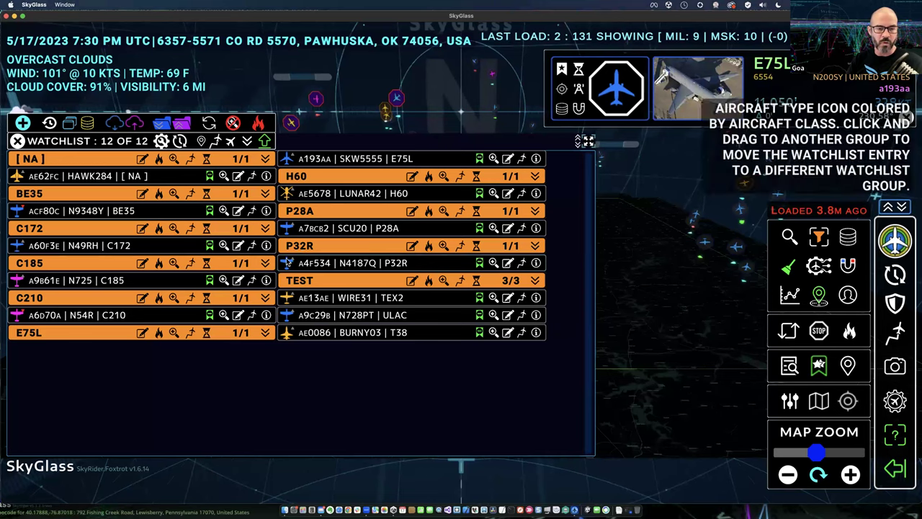
left_click_drag(286, 263, 289, 291)
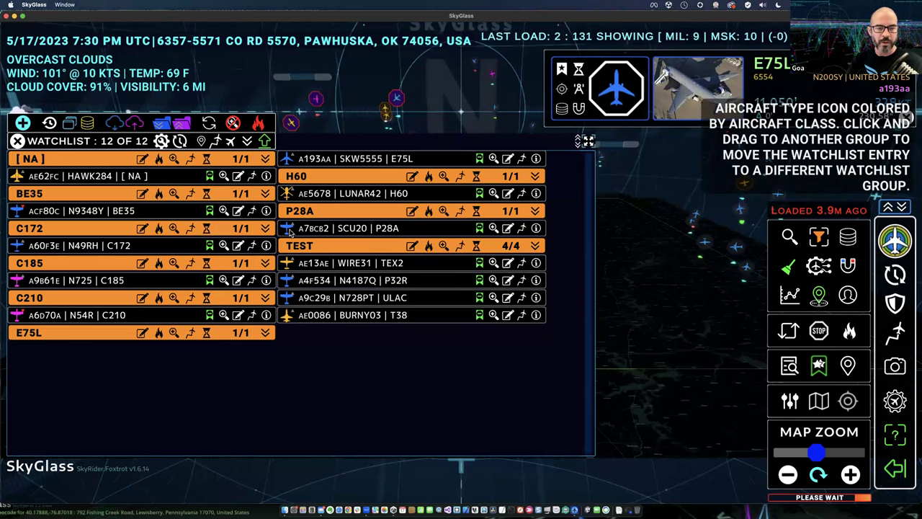
left_click_drag(288, 249, 289, 260)
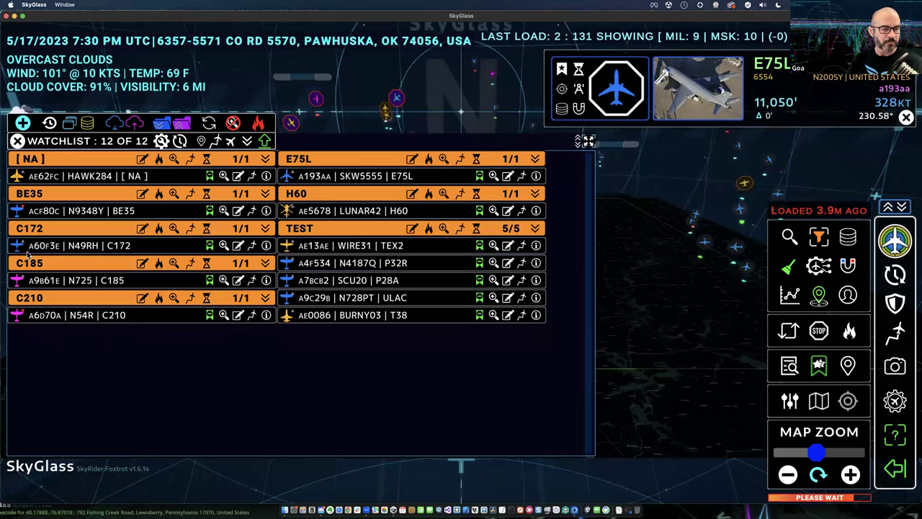
left_click_drag(19, 247, 291, 254)
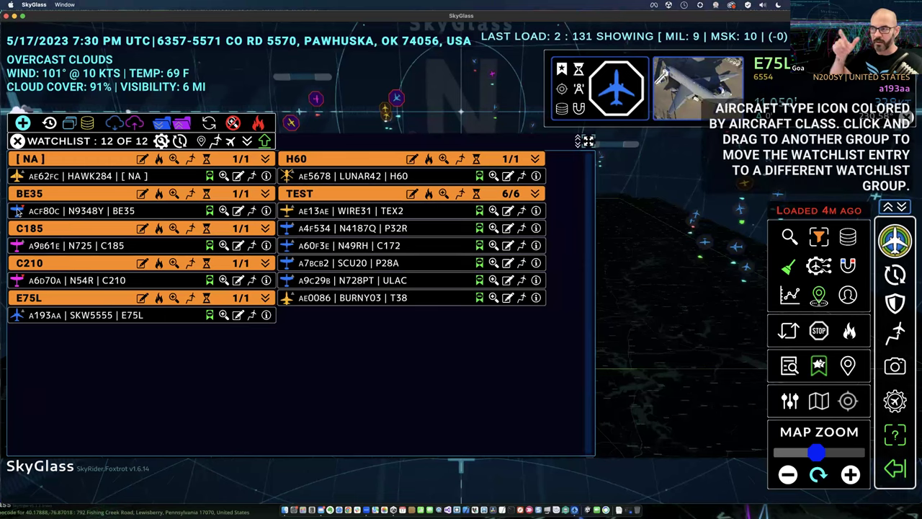
Move N9348Y, SKW5555 and N54R into the C185 watchlist group and HAWK284 into H60, and narrow the panel to one column
left_click_drag(15, 211, 27, 238)
left_click_drag(16, 298, 22, 229)
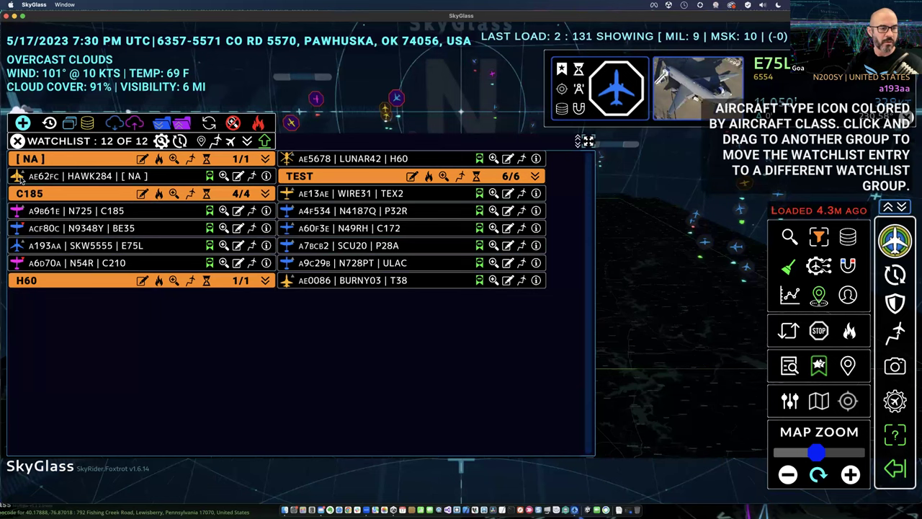
left_click_drag(34, 179, 202, 279)
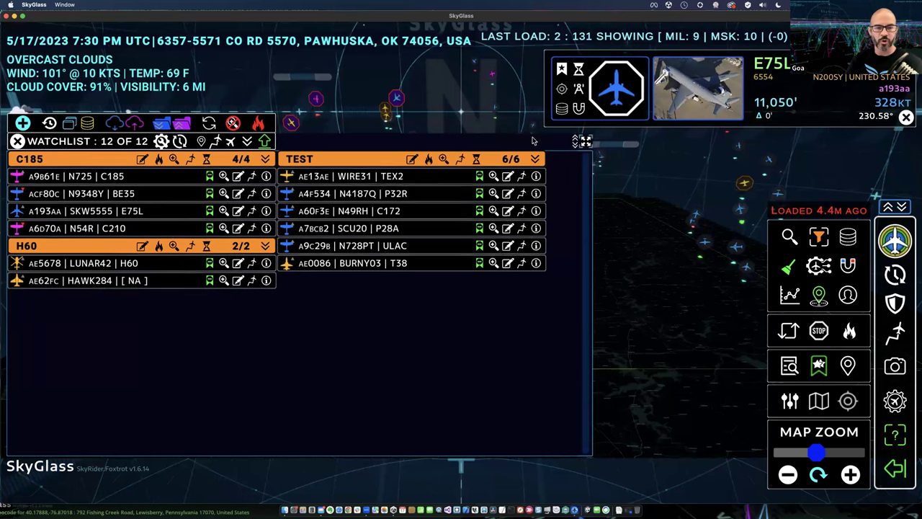
left_click_drag(576, 142, 395, 105)
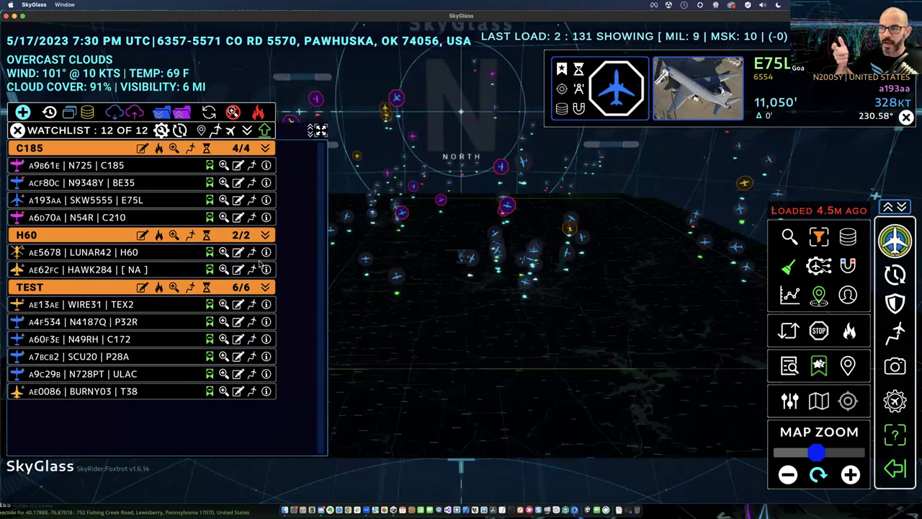
Isolate the TEST group's aircraft on the map several times, restoring the display of all aircraft after each time
left_click(77, 290)
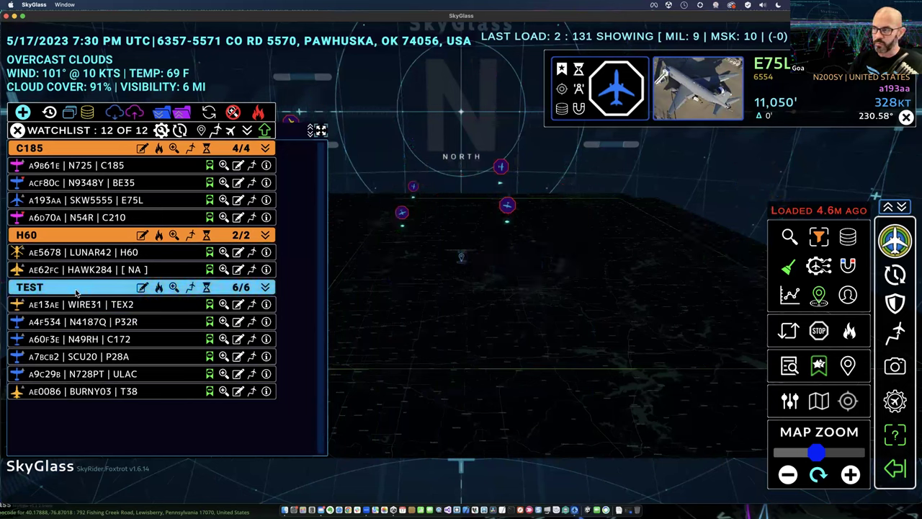
left_click(77, 290)
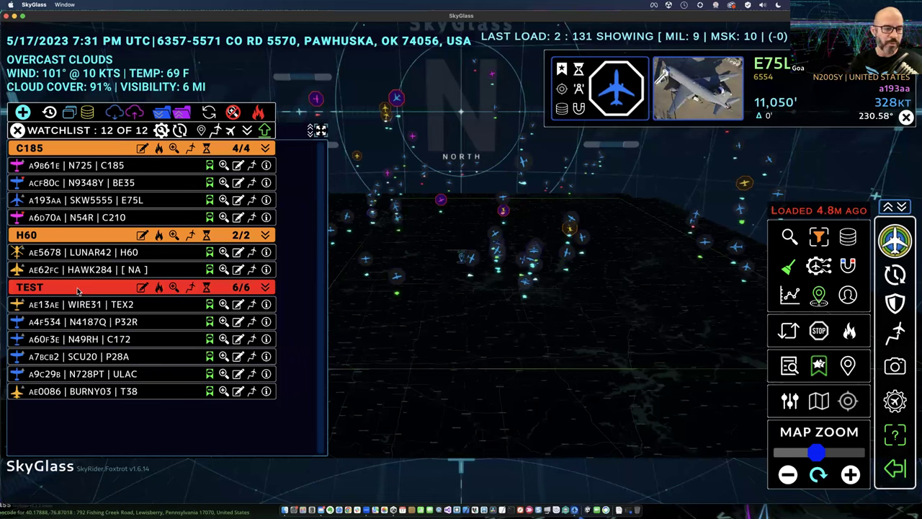
left_click(78, 290)
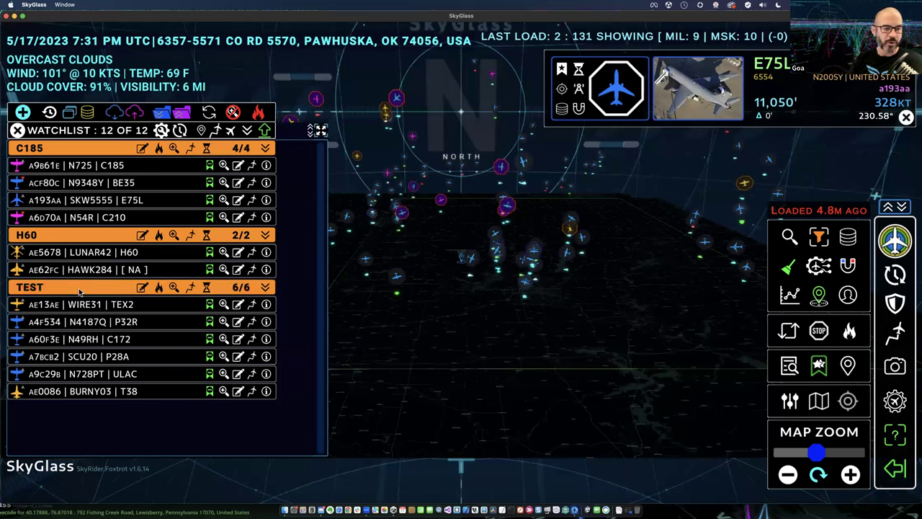
left_click(80, 290)
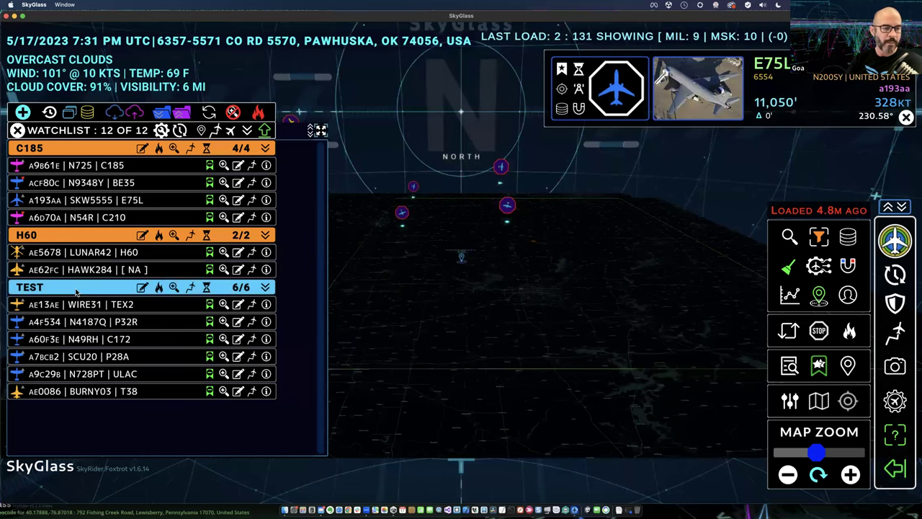
left_click(75, 291)
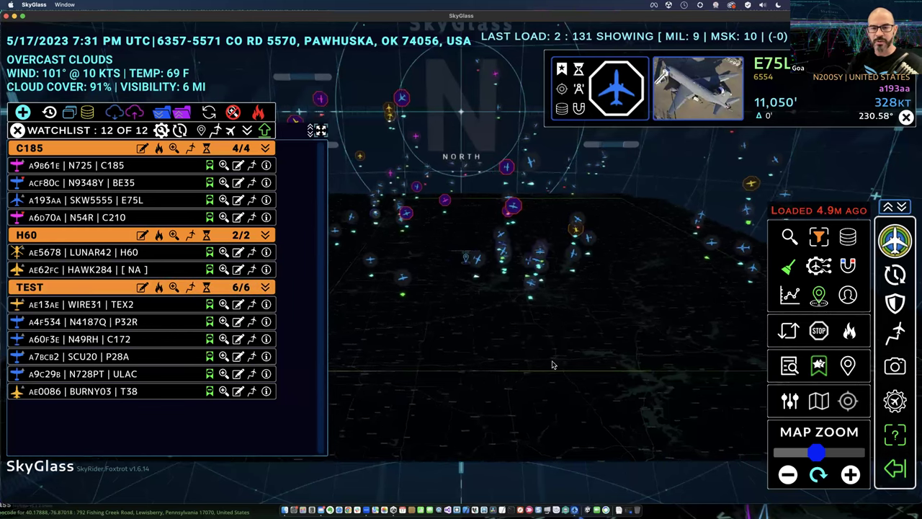
scroll(481, 241, "up", 2)
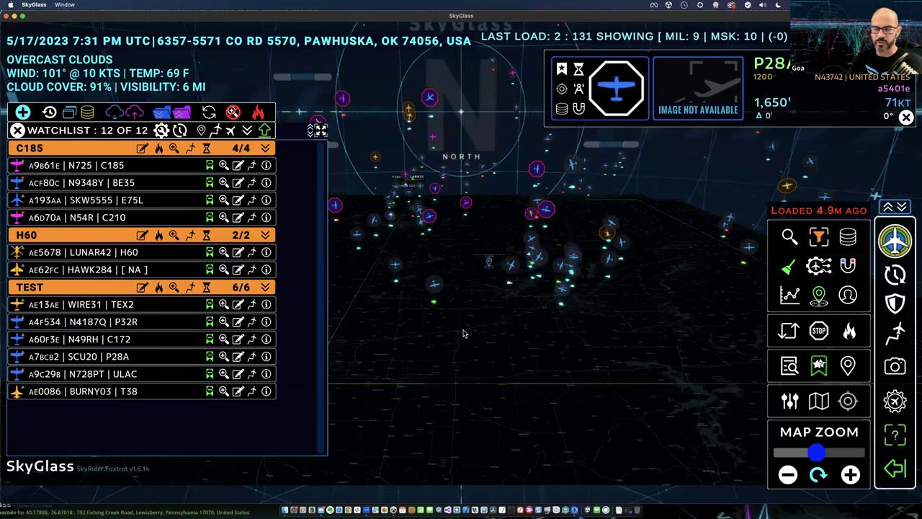
left_click(64, 288)
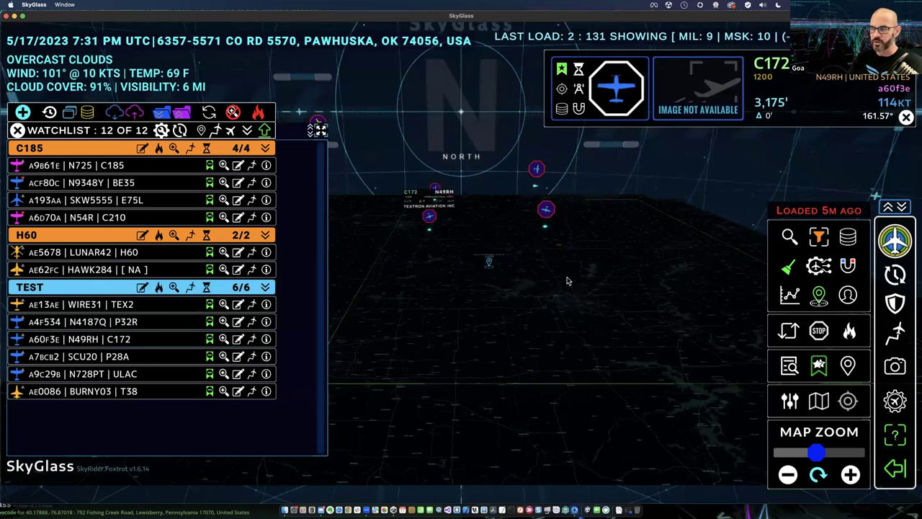
left_click(60, 291)
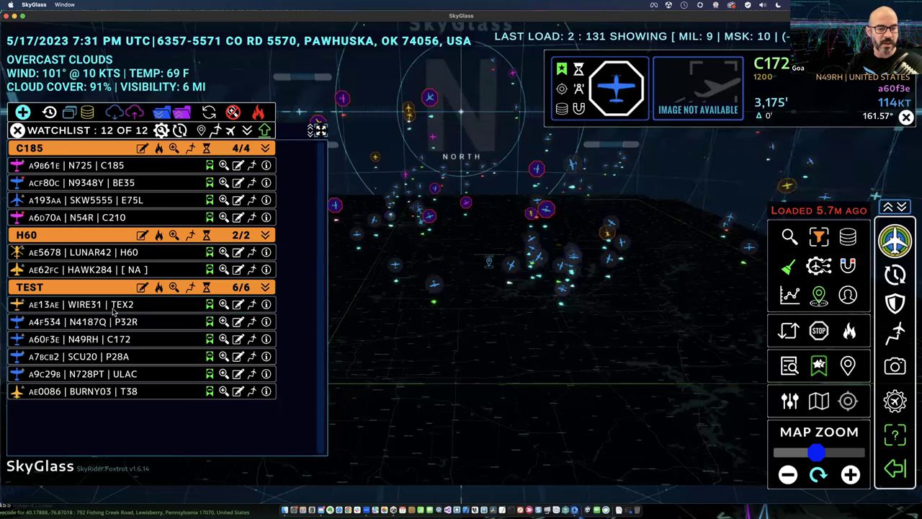
Relabel the WIRE31 entry in the TEST group as TRAINEE and jump to that aircraft on the map
left_click(238, 304)
left_click(328, 250)
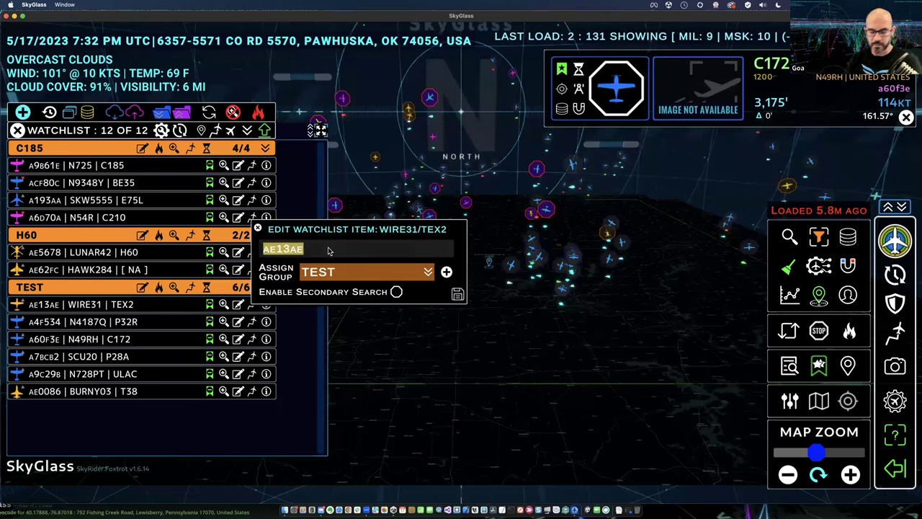
type("TRAINEE")
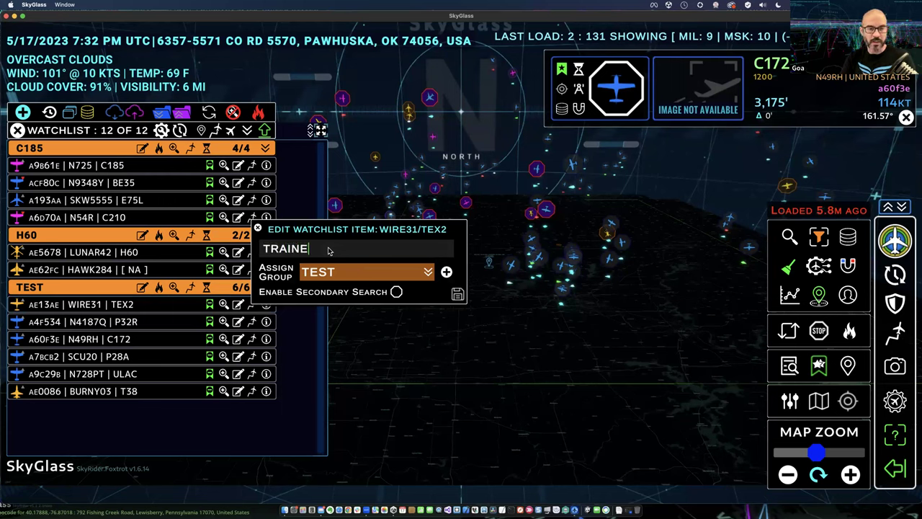
left_click(456, 296)
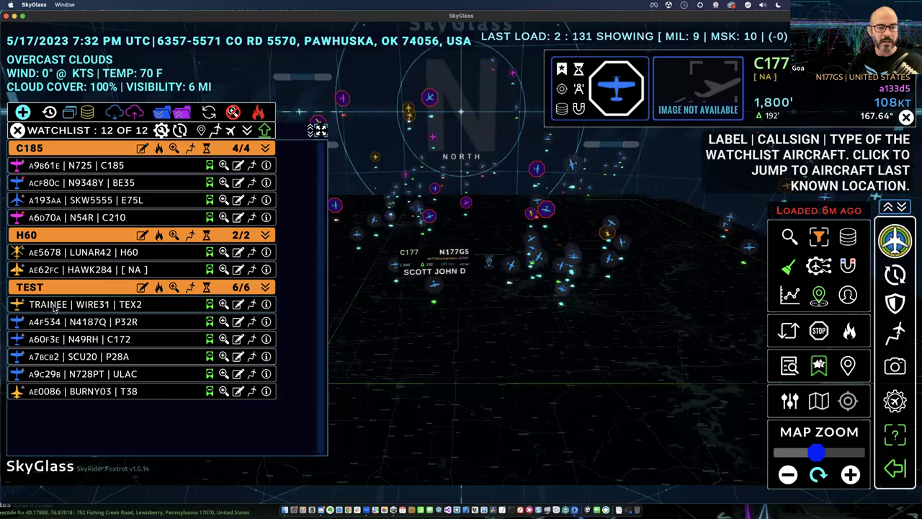
left_click(49, 306)
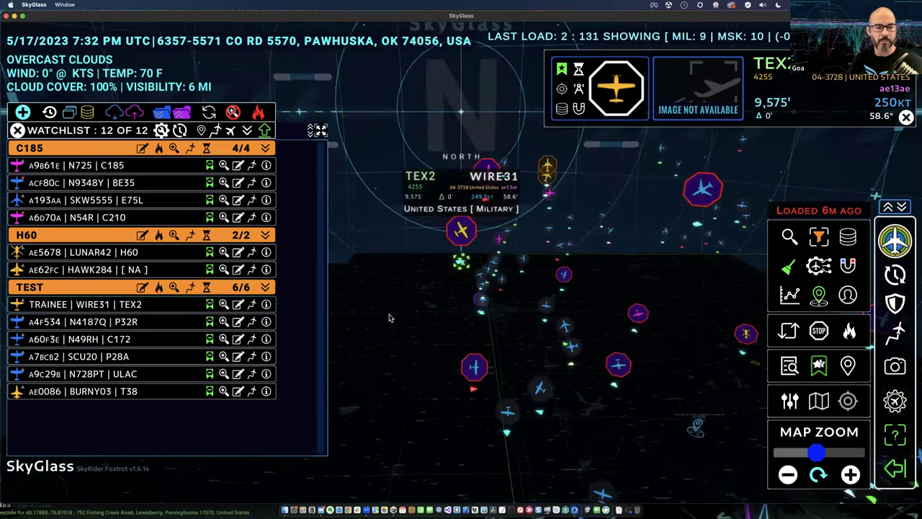
Delete WIRE31 from the watchlist completely and add the aircraft back from the map as an unassigned entry
left_click(210, 305)
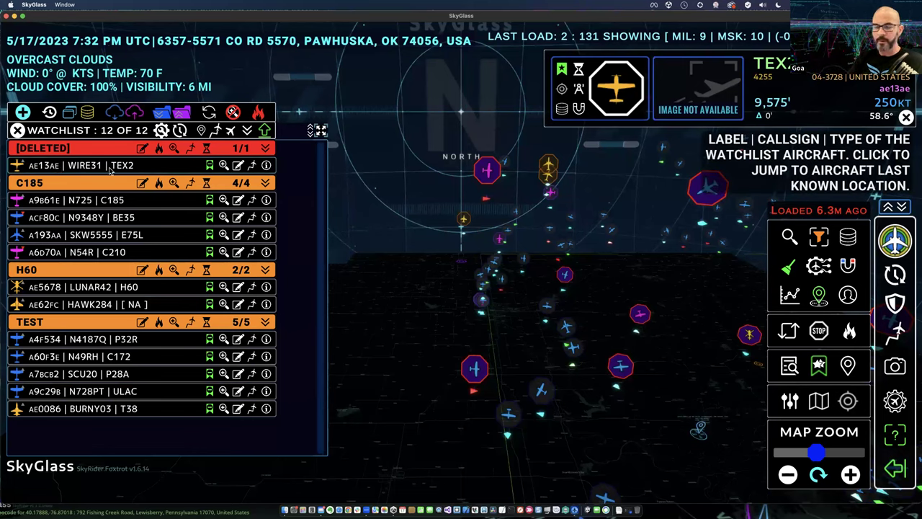
left_click(209, 166)
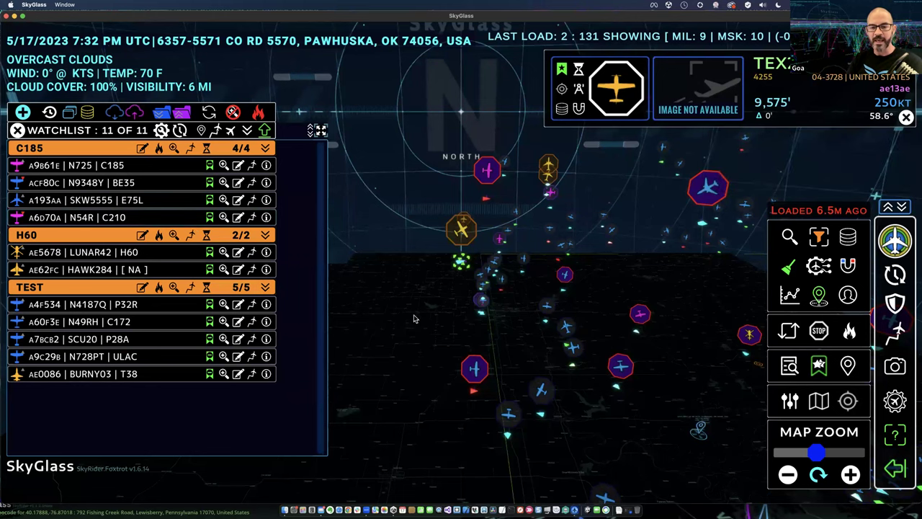
left_click(461, 263)
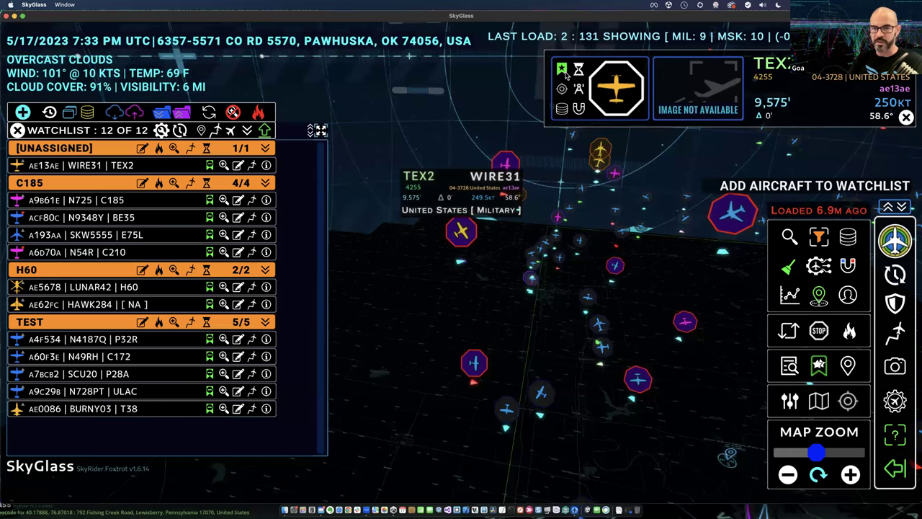
left_click(561, 68)
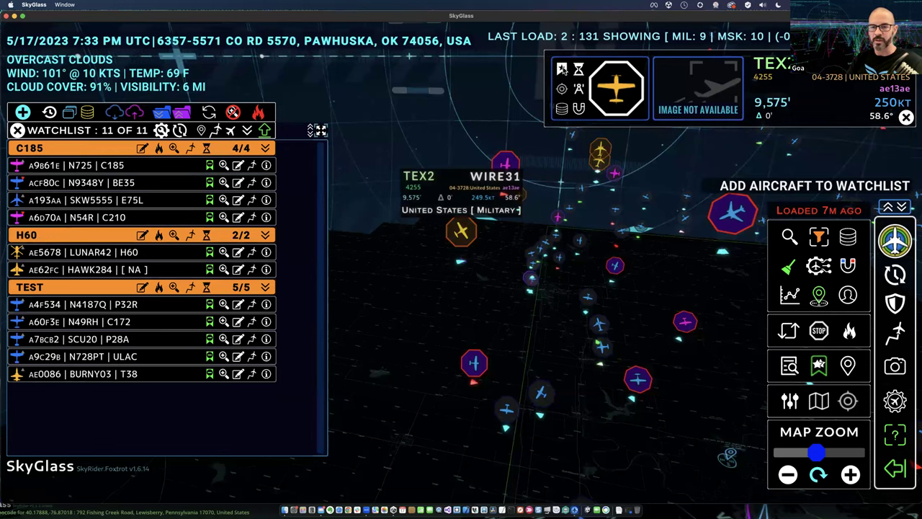
left_click(562, 68)
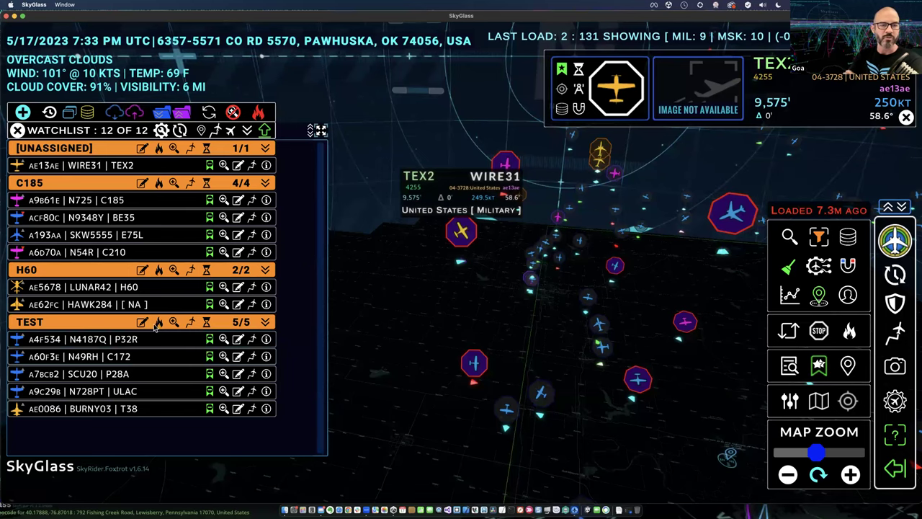
Start auto refresh of the watchlist aircraft in a slightly narrower panel, and toggle between standard and last location display mode
left_click(320, 131)
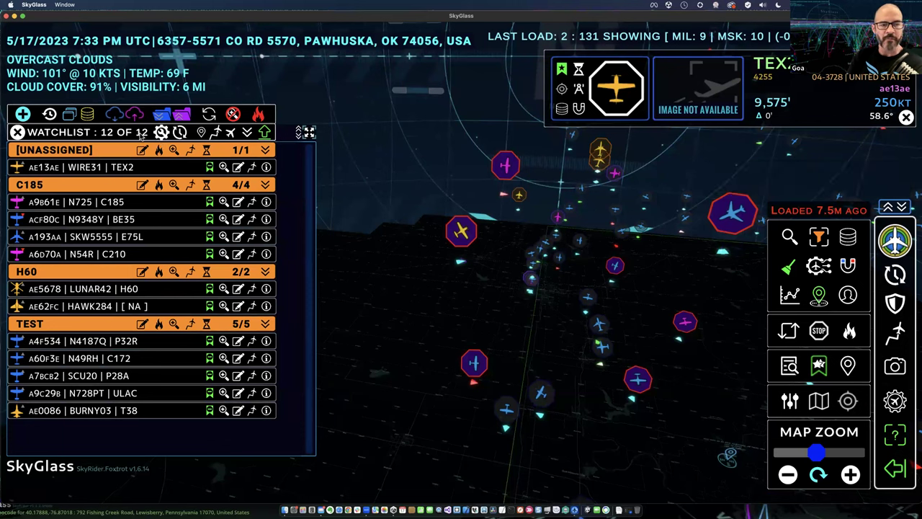
left_click(180, 133)
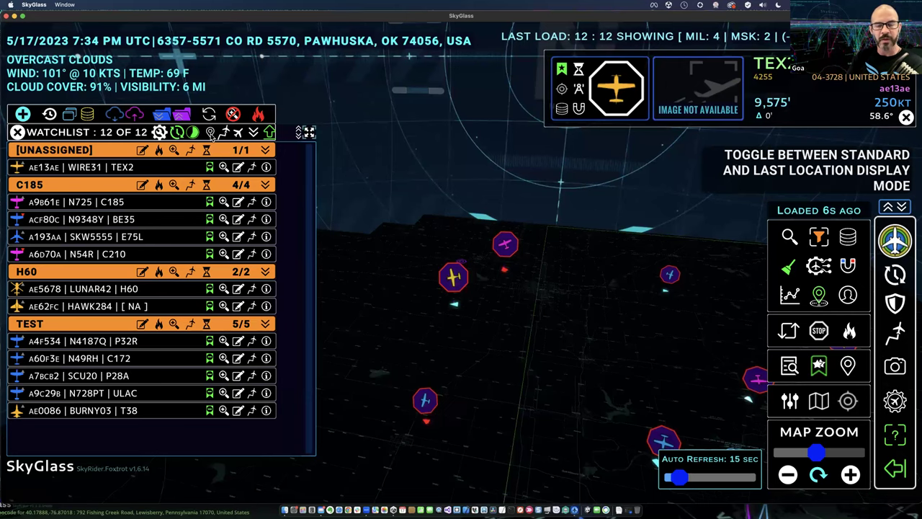
left_click(211, 133)
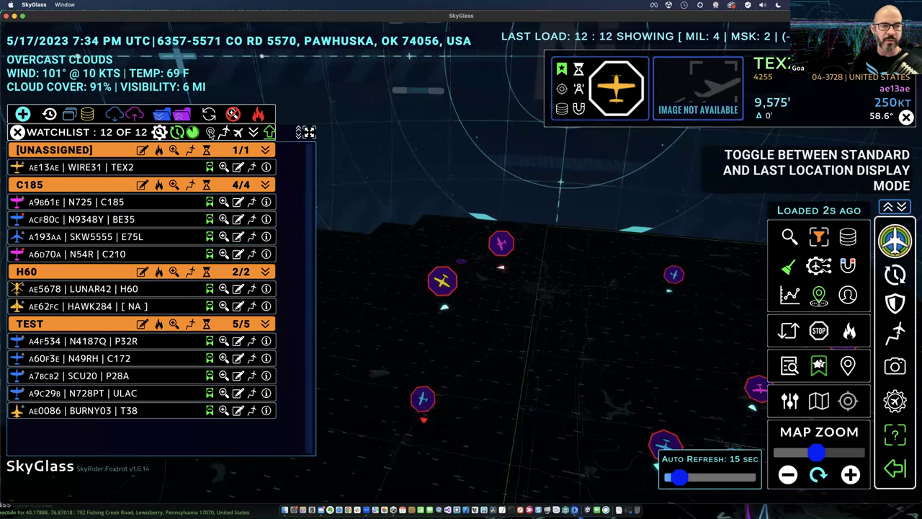
left_click(210, 132)
left_click(211, 132)
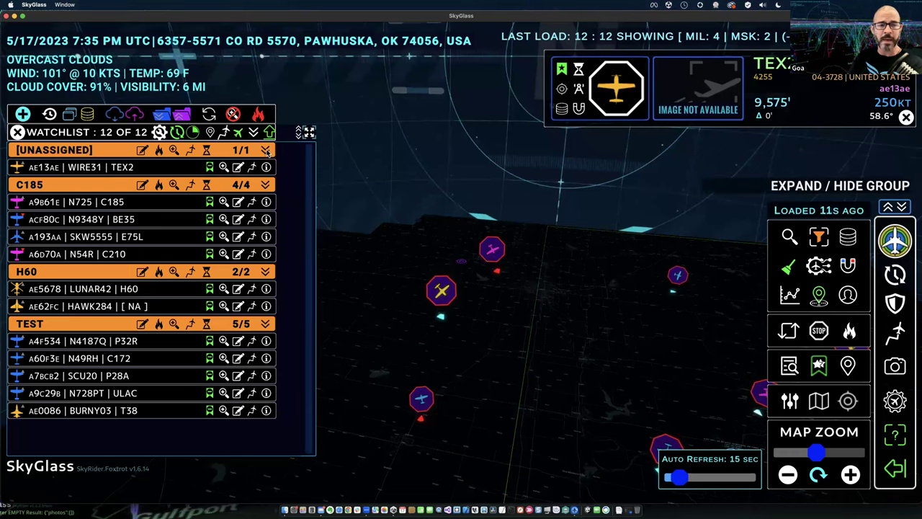
Collapse the [UNASSIGNED] and C185 groups individually, and collapse all remaining watchlist groups at once
left_click(267, 150)
left_click(265, 167)
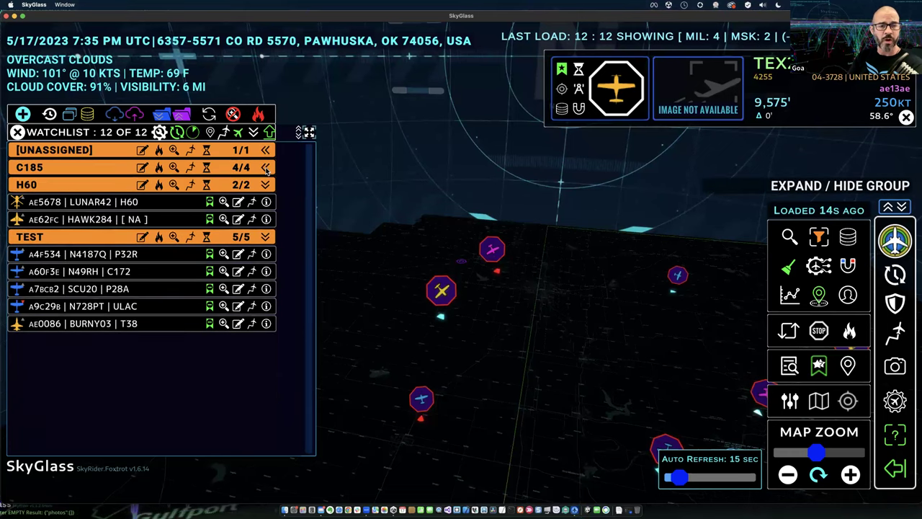
left_click(254, 135)
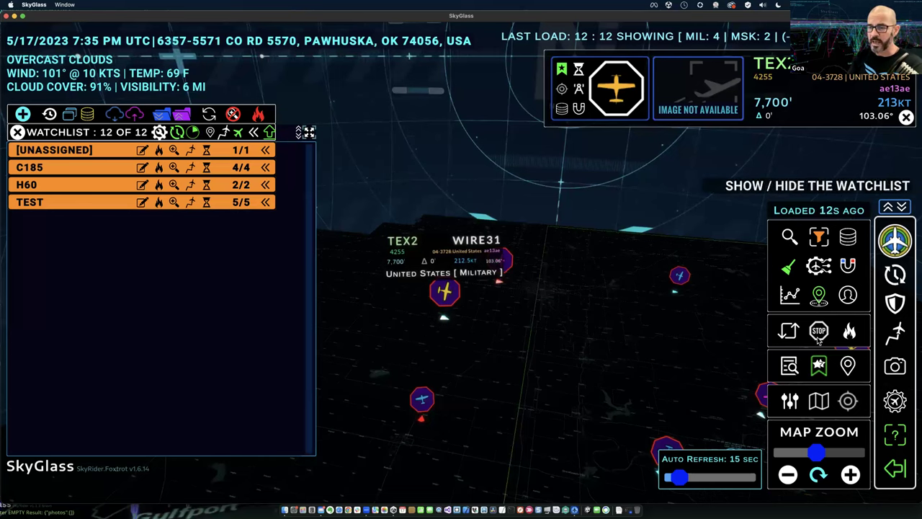
Reduce the global UI scale and search the aircraft database for type K35R, limiting the returns to 10
left_click(849, 238)
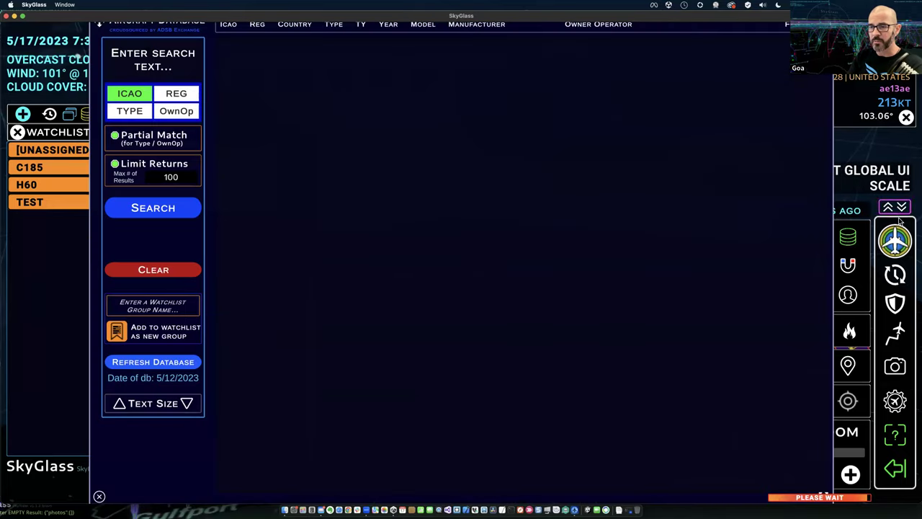
left_click(901, 209)
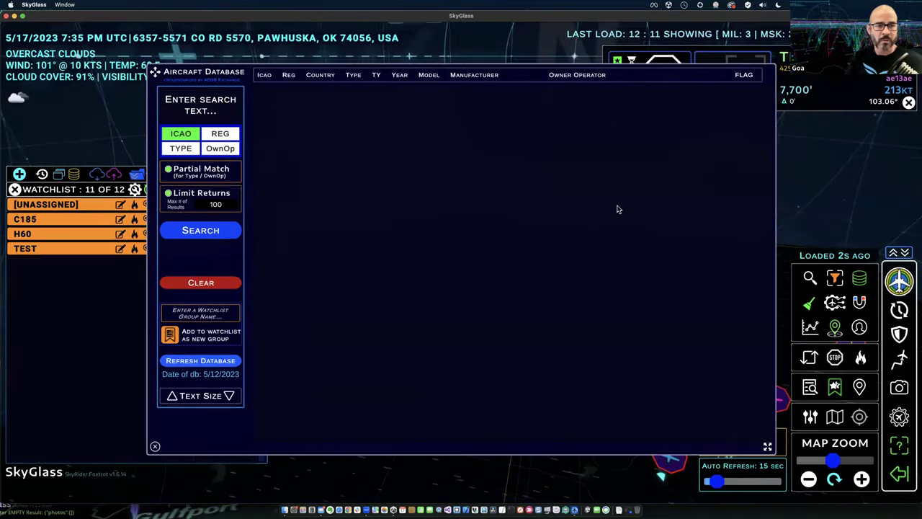
left_click(213, 120)
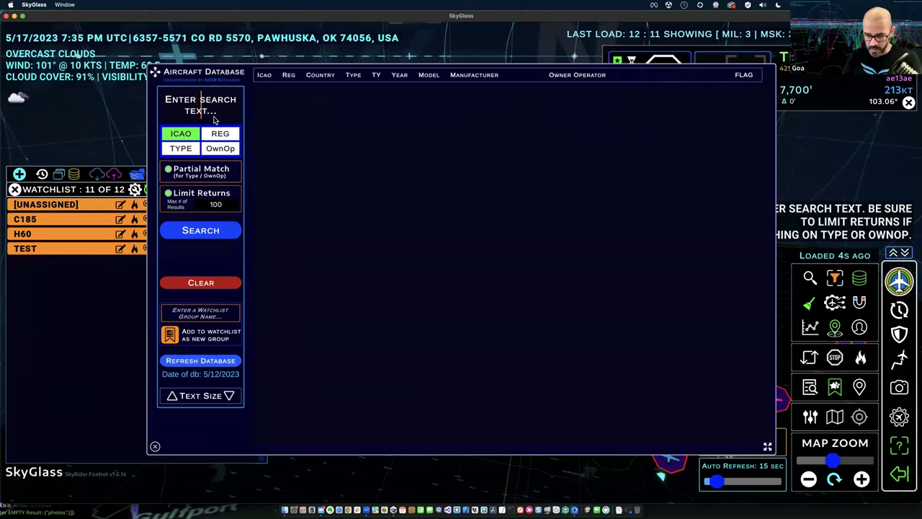
type("K35R")
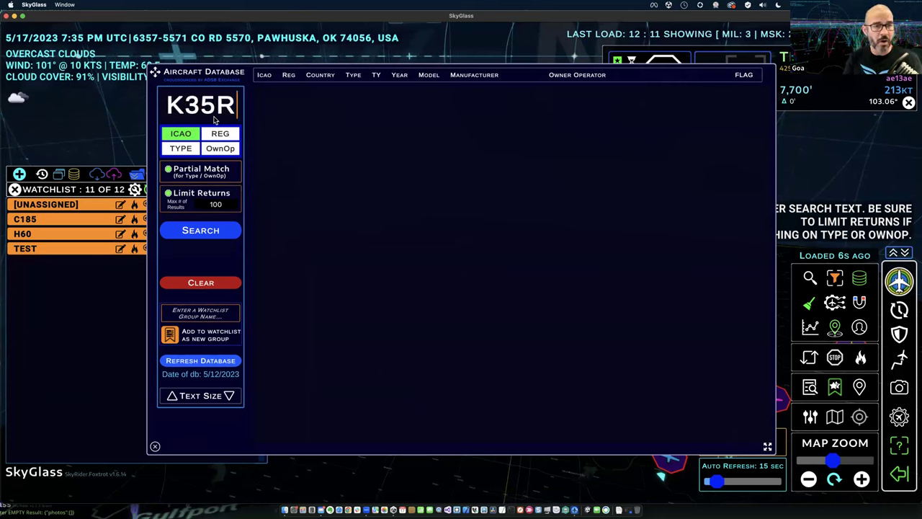
left_click(181, 148)
double_click(216, 206)
type("10")
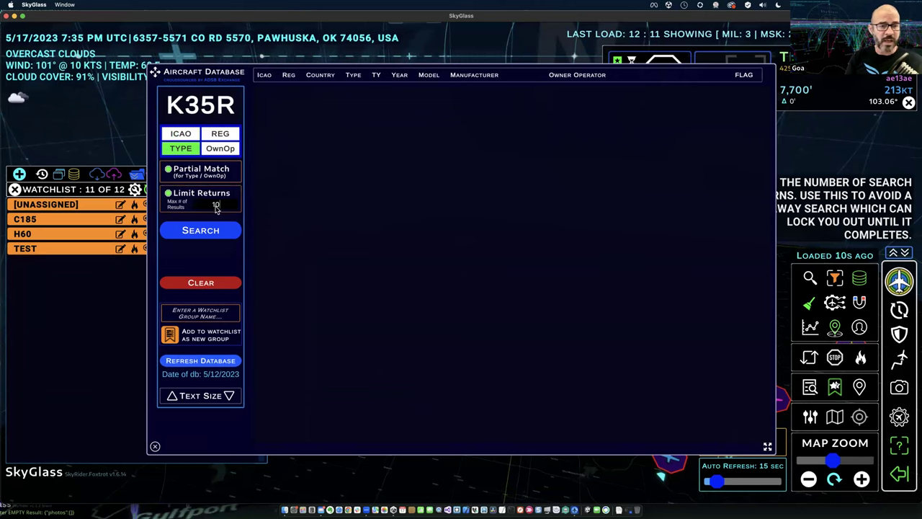
left_click(214, 232)
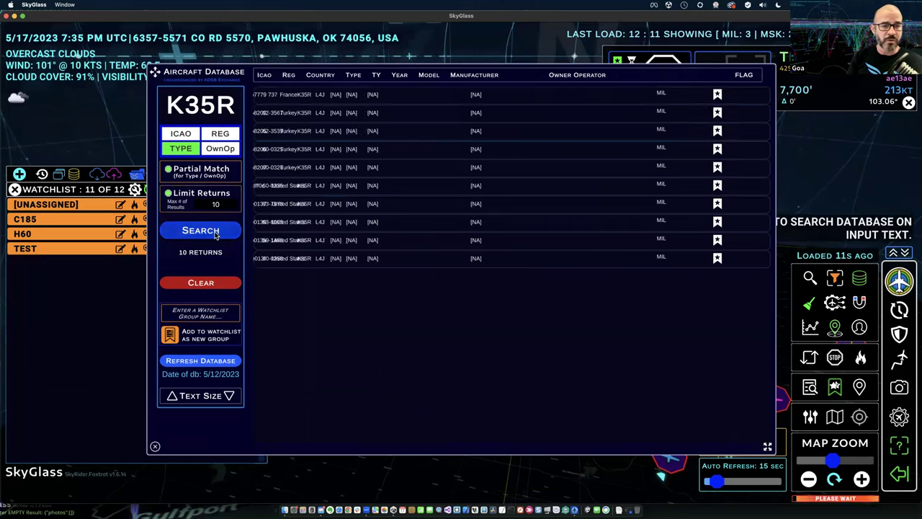
Add all the database search results to the watchlist as a new group named K35Rs, and close the database
left_click(205, 315)
type("K")
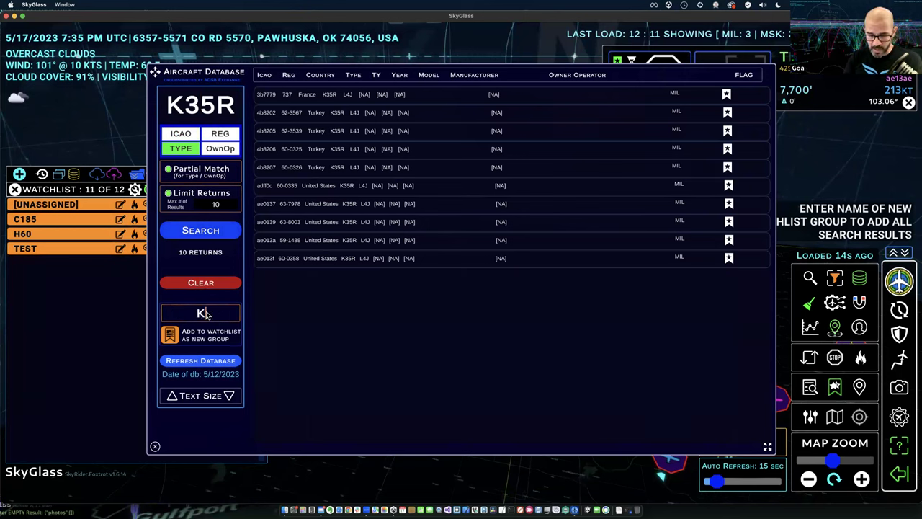
type("35Rs")
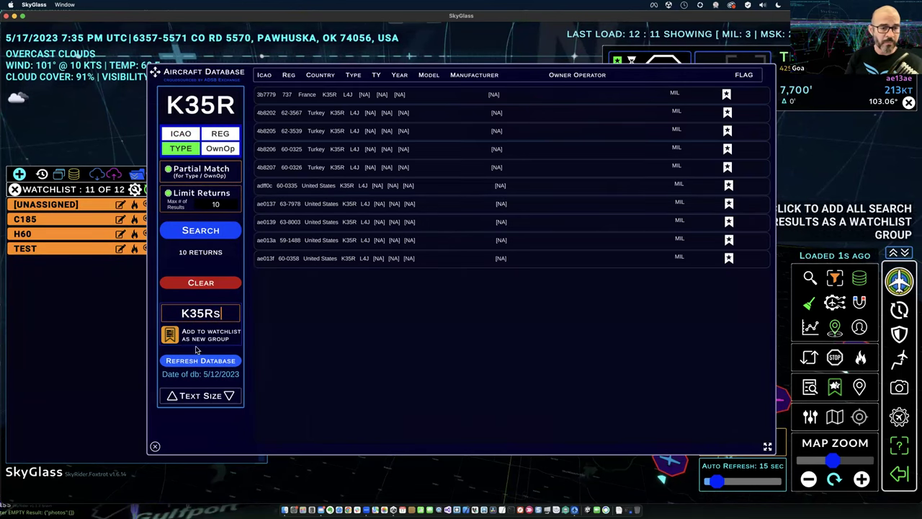
left_click(173, 341)
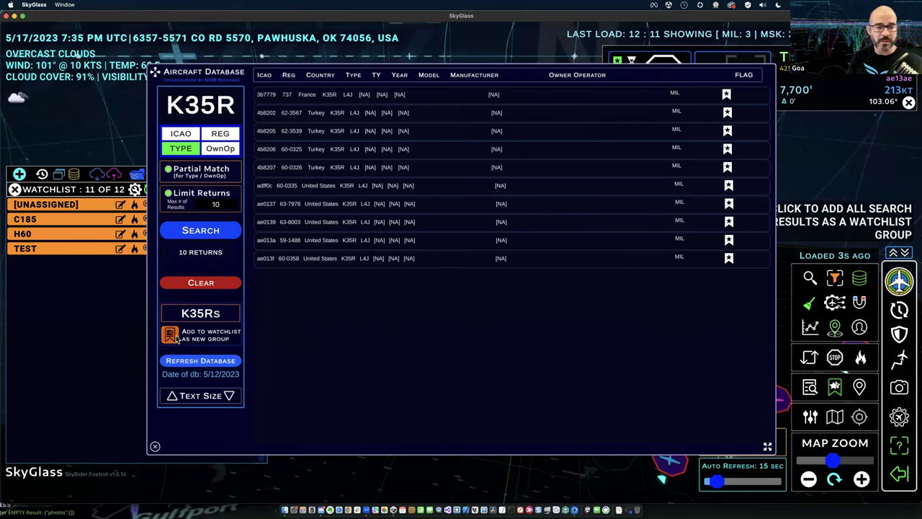
left_click(155, 447)
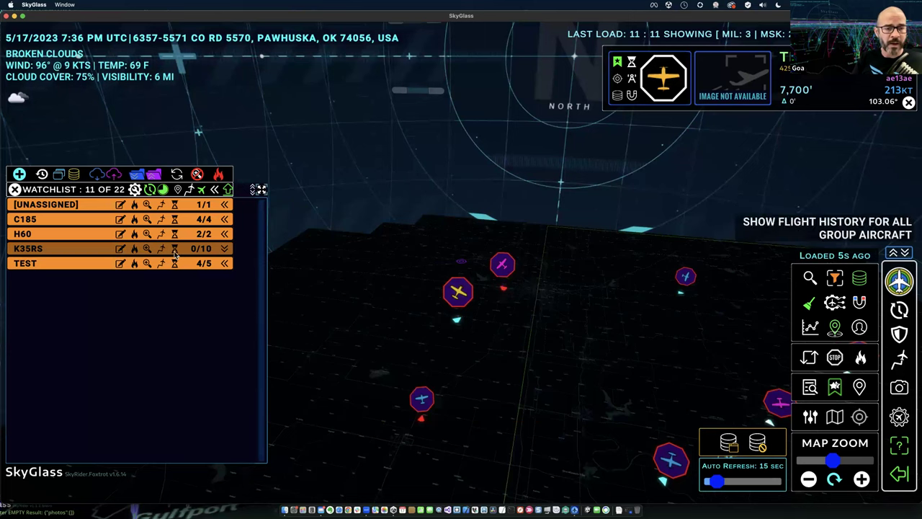
Expand all groups in a widened panel with inactive aircraft shown, and return the watchlist to collapsed groups in one narrow column
left_click(215, 190)
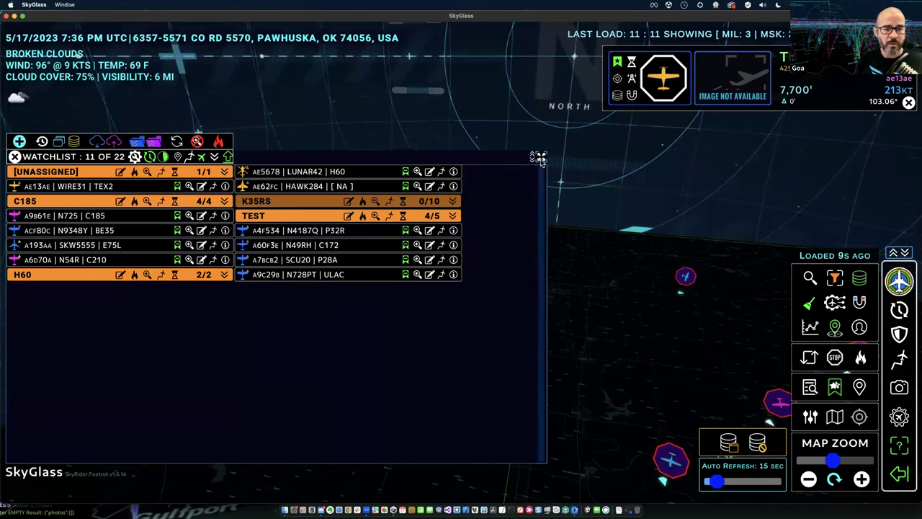
left_click(201, 157)
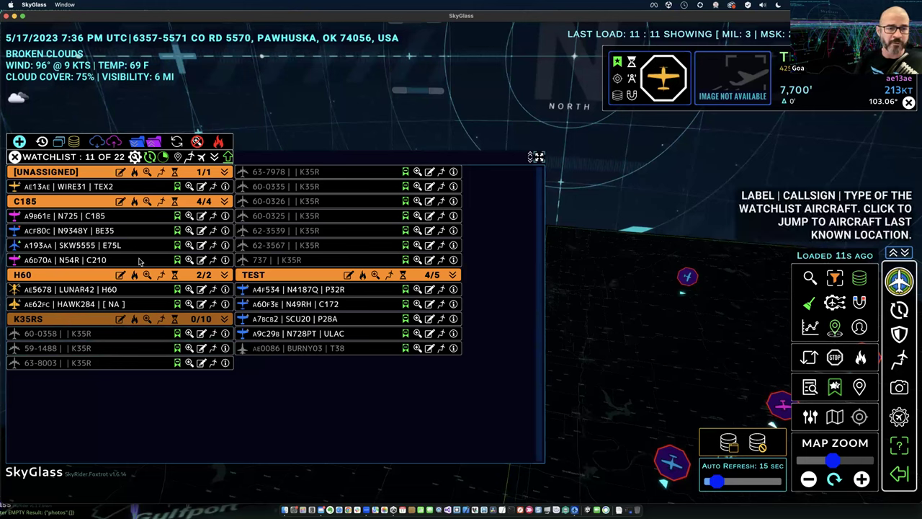
left_click(214, 157)
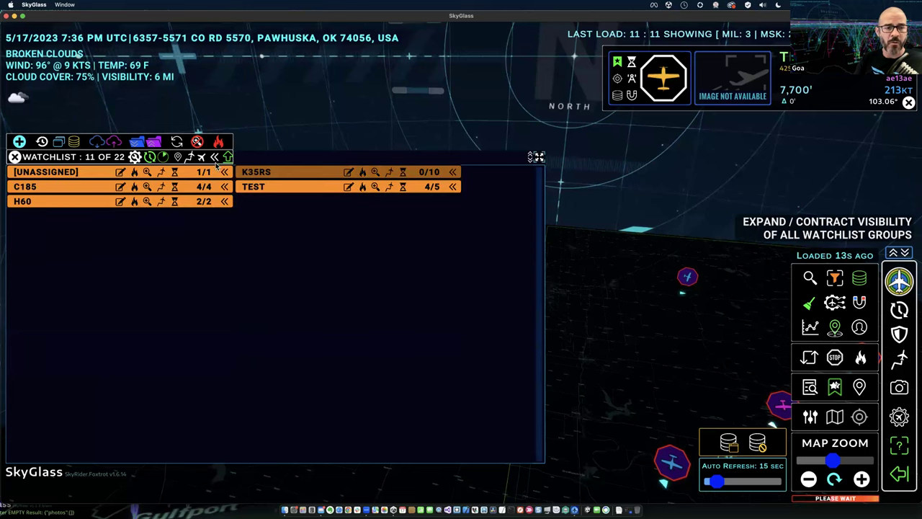
left_click(537, 157)
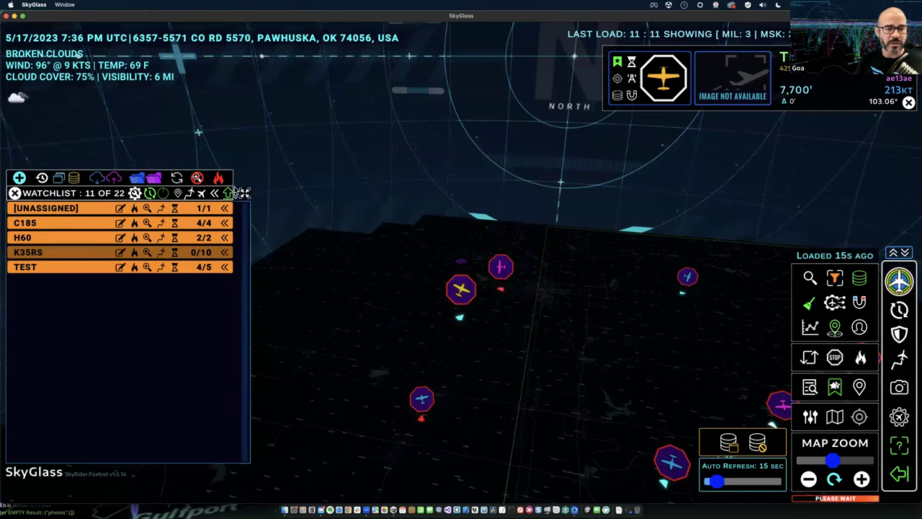